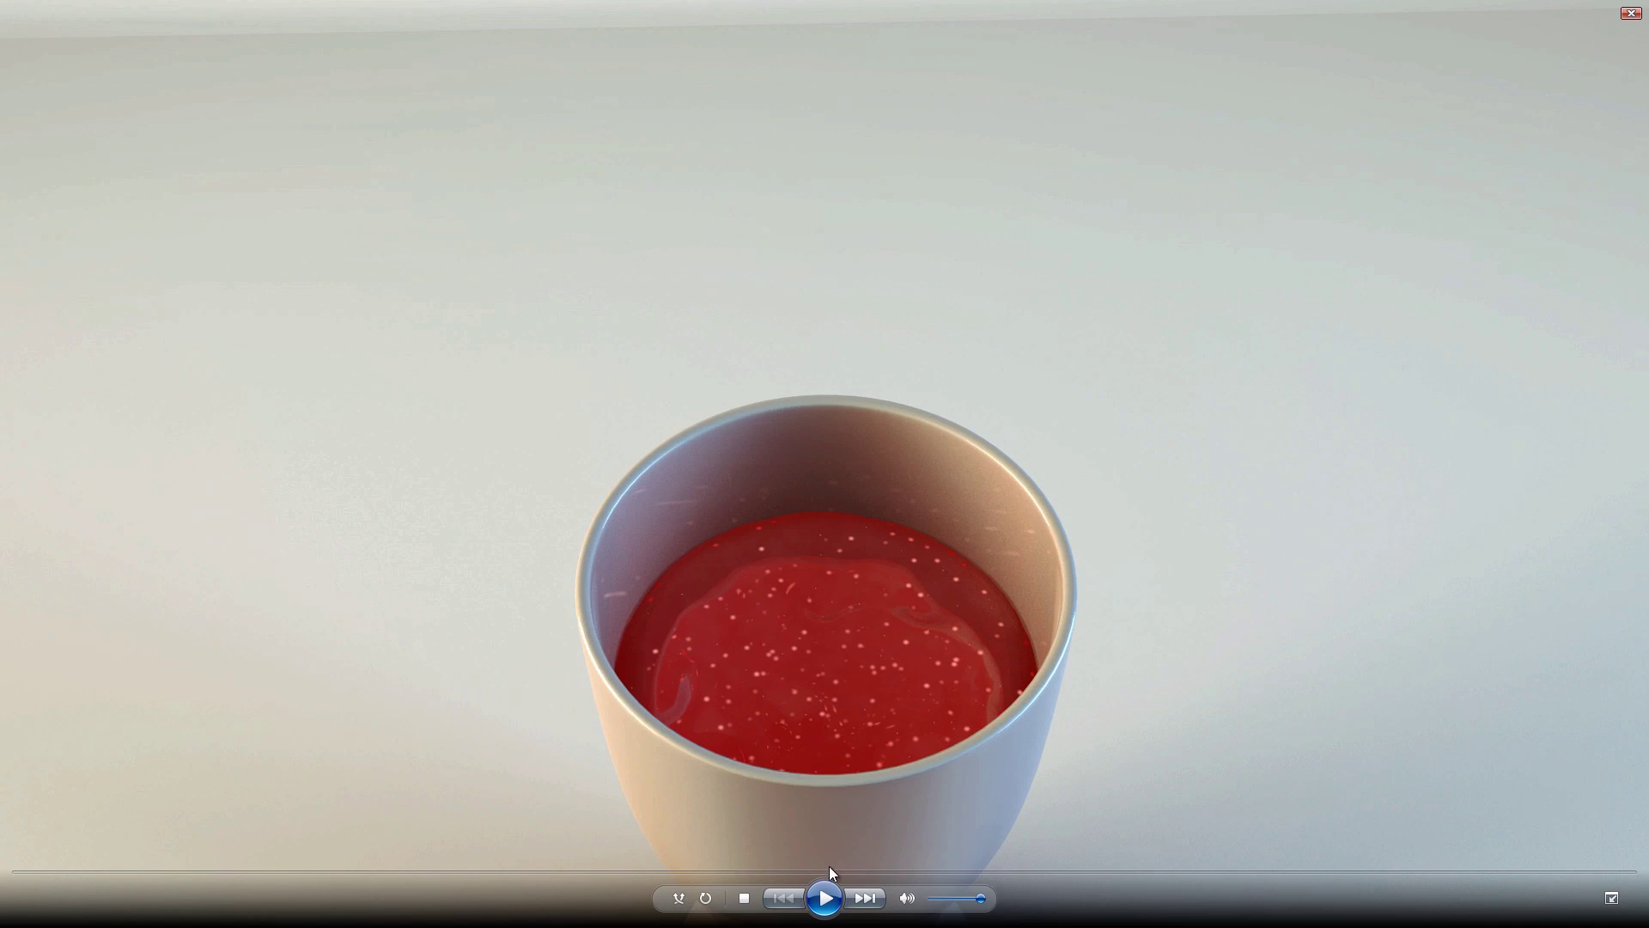
Step: Play the ice cube animation briefly, pause it, and switch to CINEMA 4D
{"action": "left_click", "coordinate": [838, 899]}
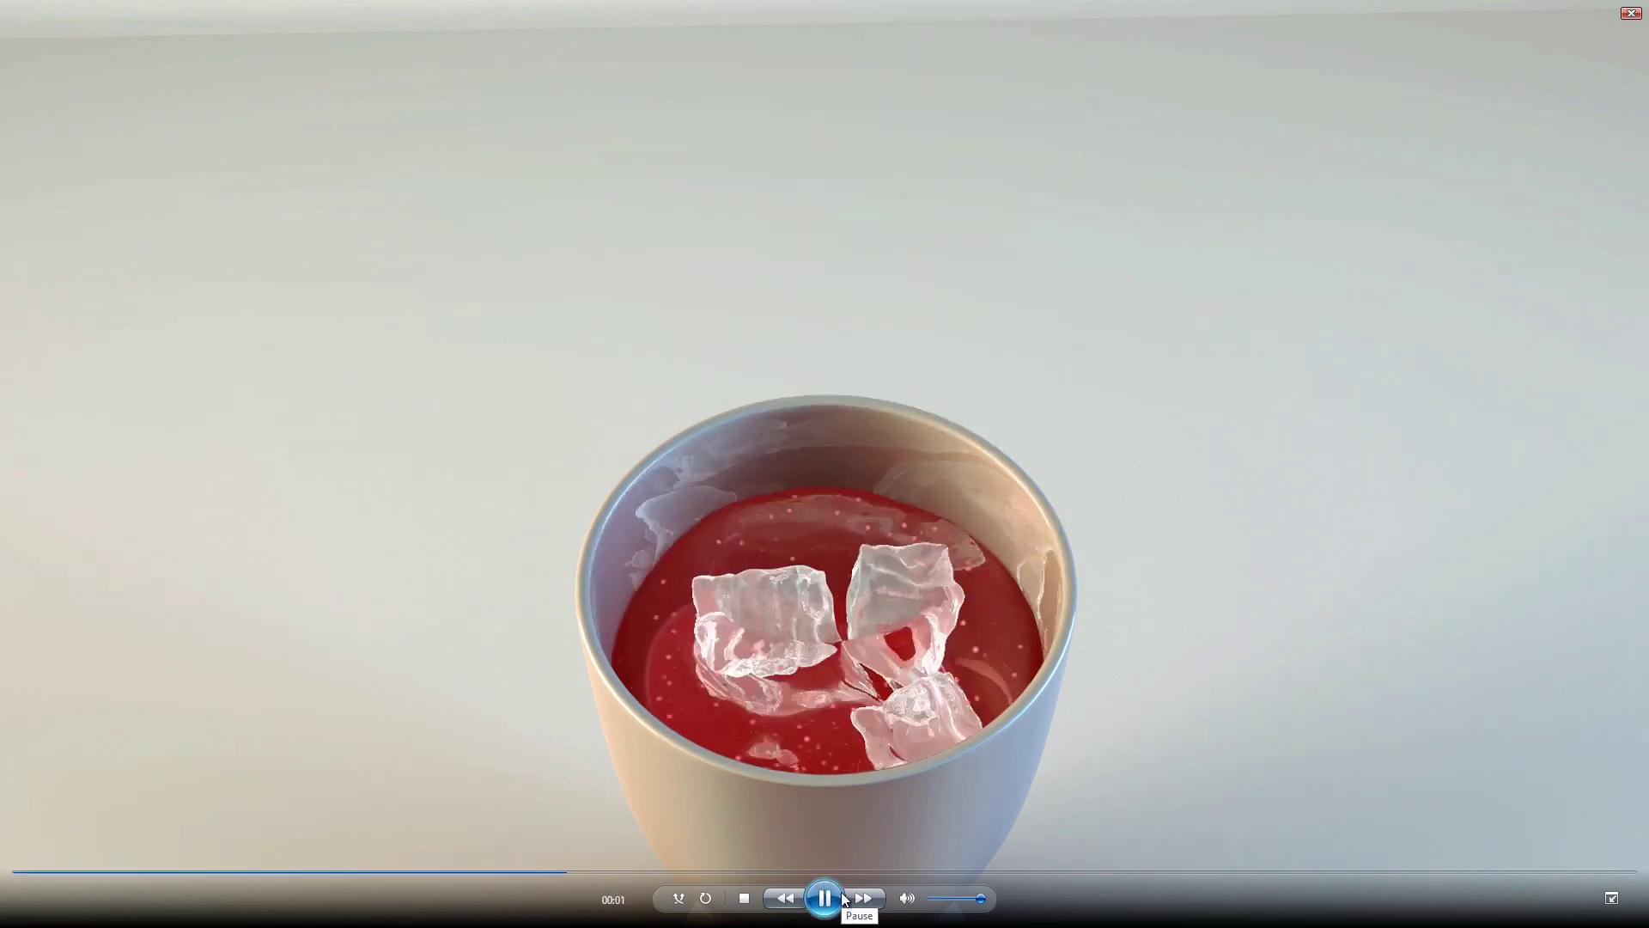
{"action": "left_click", "coordinate": [844, 898]}
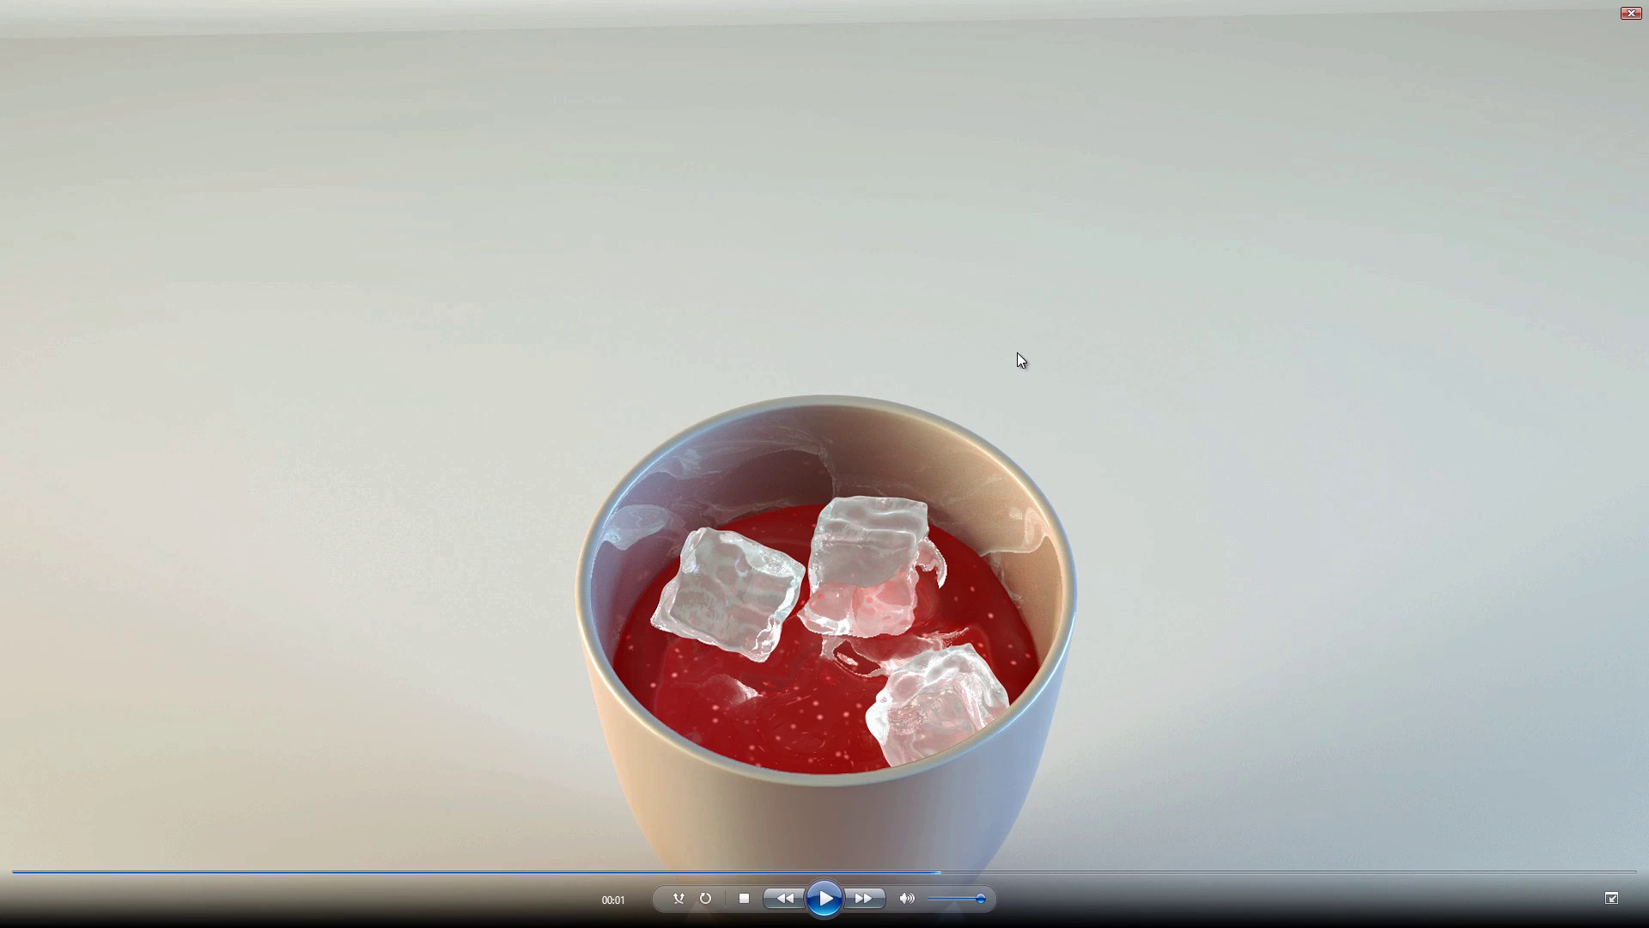
{"action": "key", "text": "alt+Tab"}
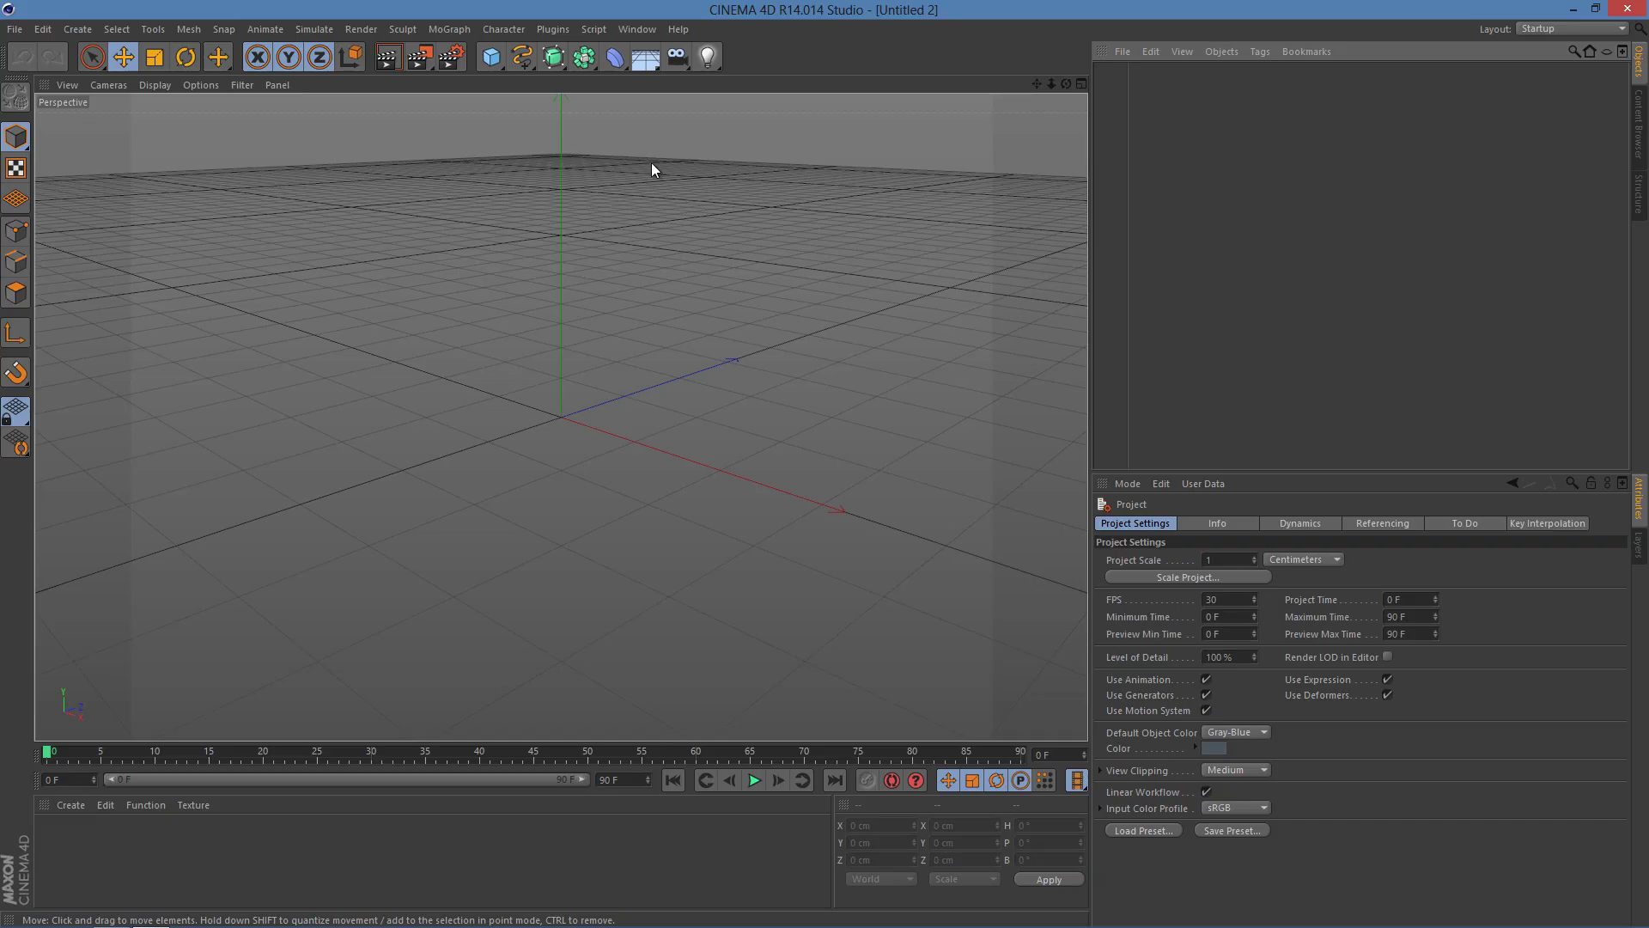
Step: Add a cube to the scene and set the timeline's end to 200 frames
{"action": "left_click", "coordinate": [498, 58]}
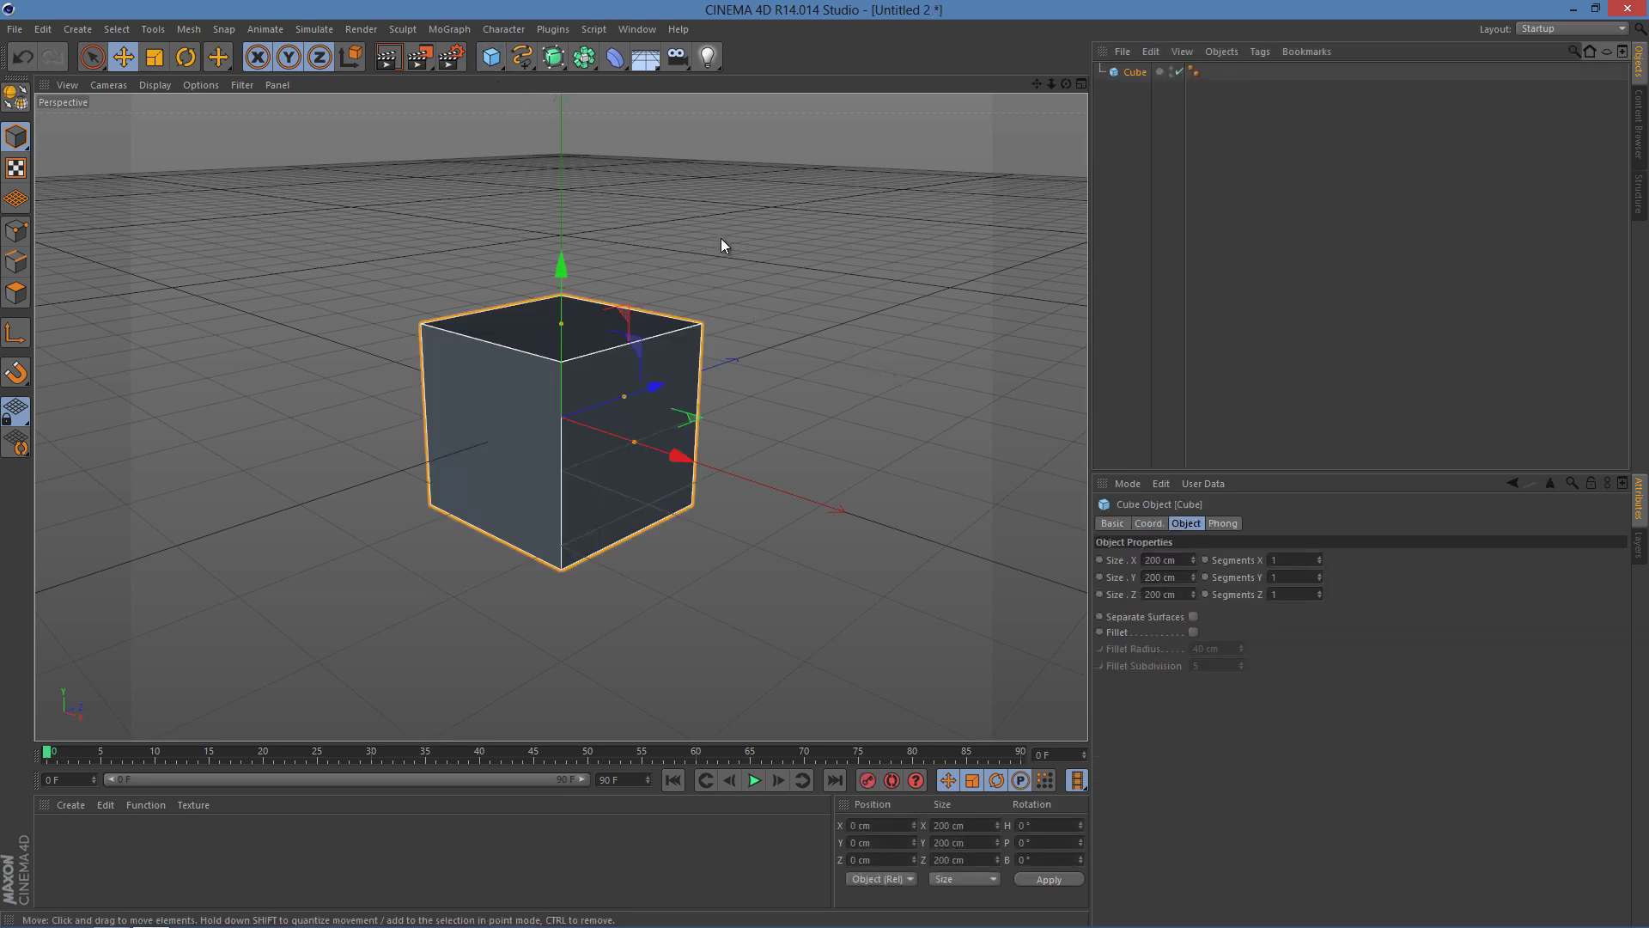
{"action": "left_click_drag", "start_coordinate": [722, 247], "coordinate": [857, 195], "text": "alt"}
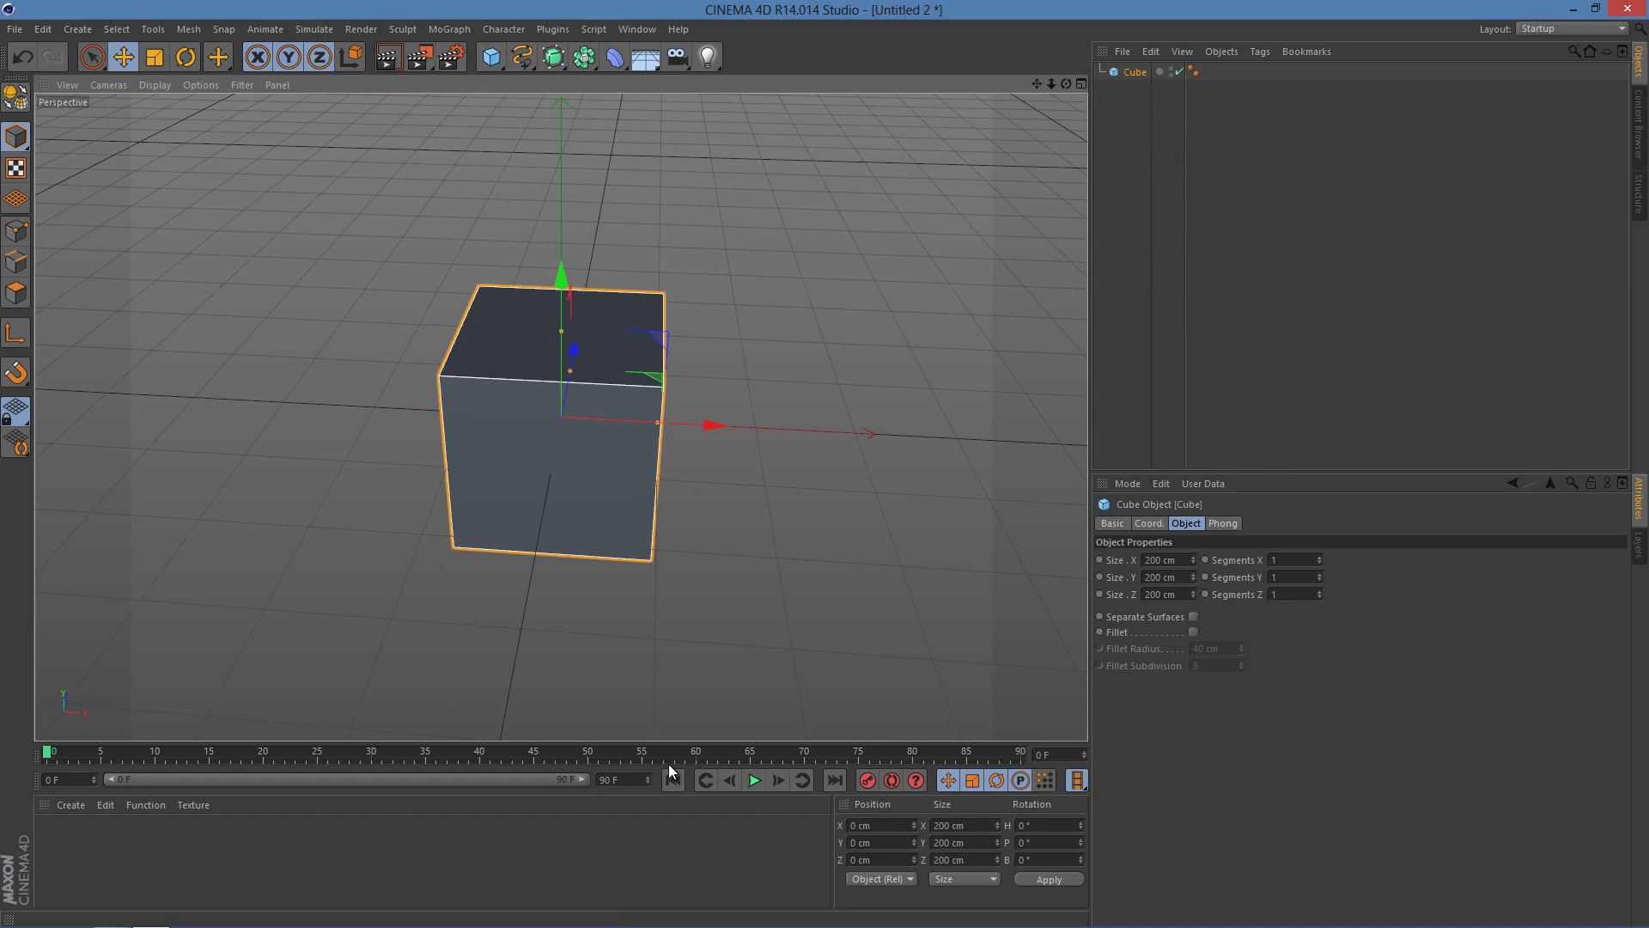
{"action": "double_click", "coordinate": [612, 779]}
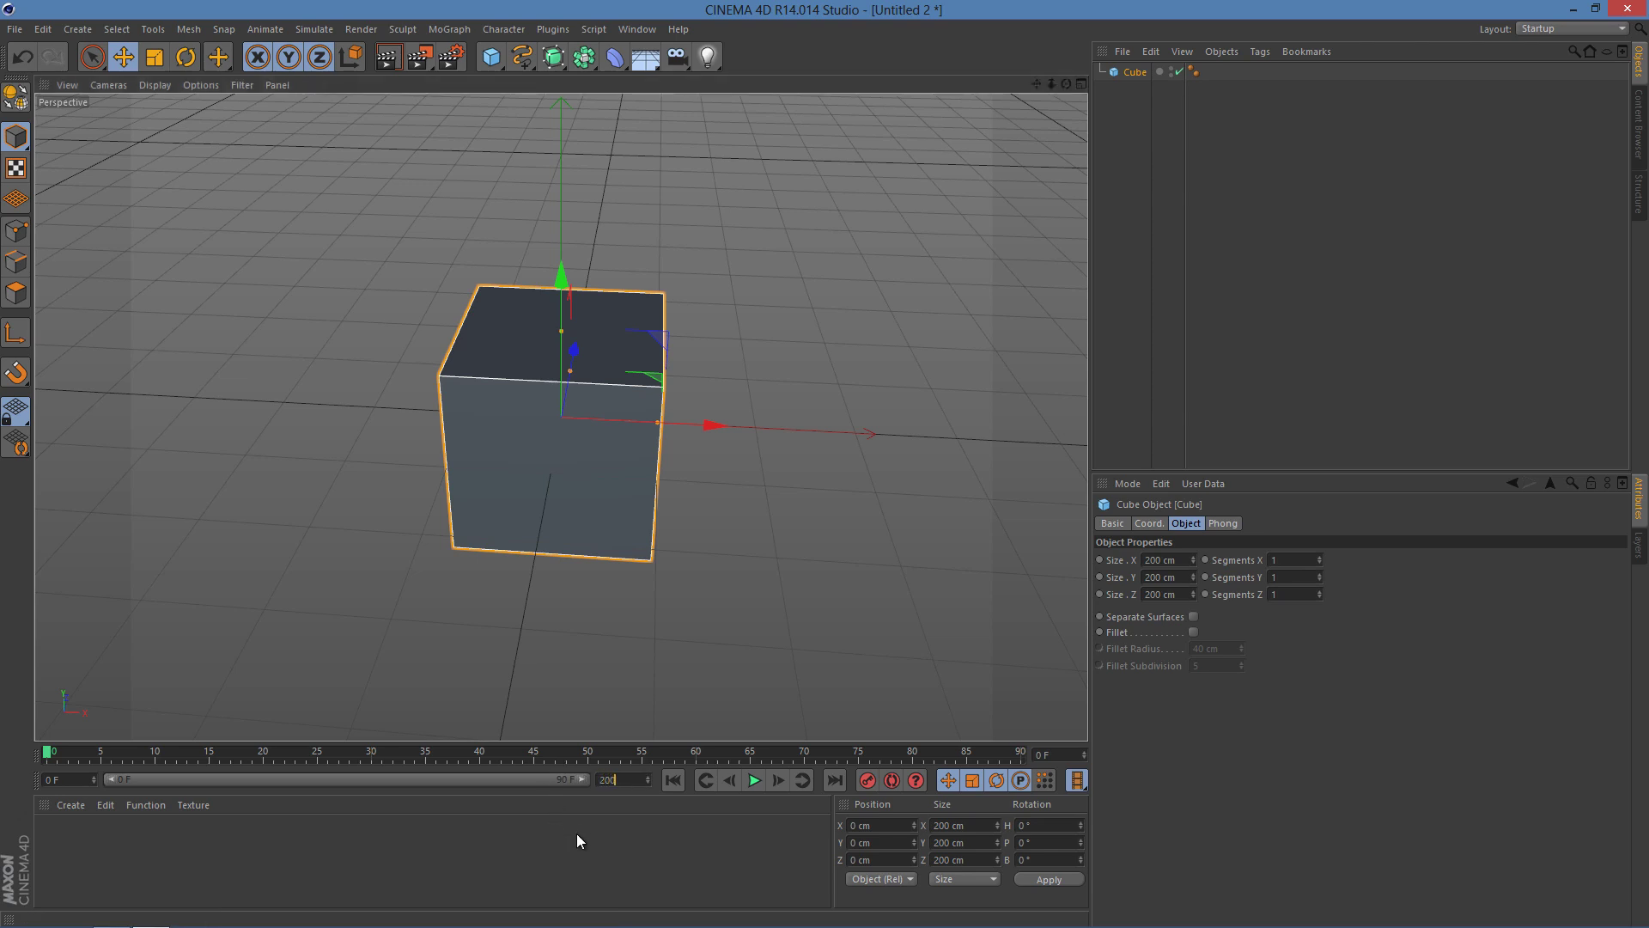
{"action": "type", "text": "200"}
{"action": "key", "text": "Return"}
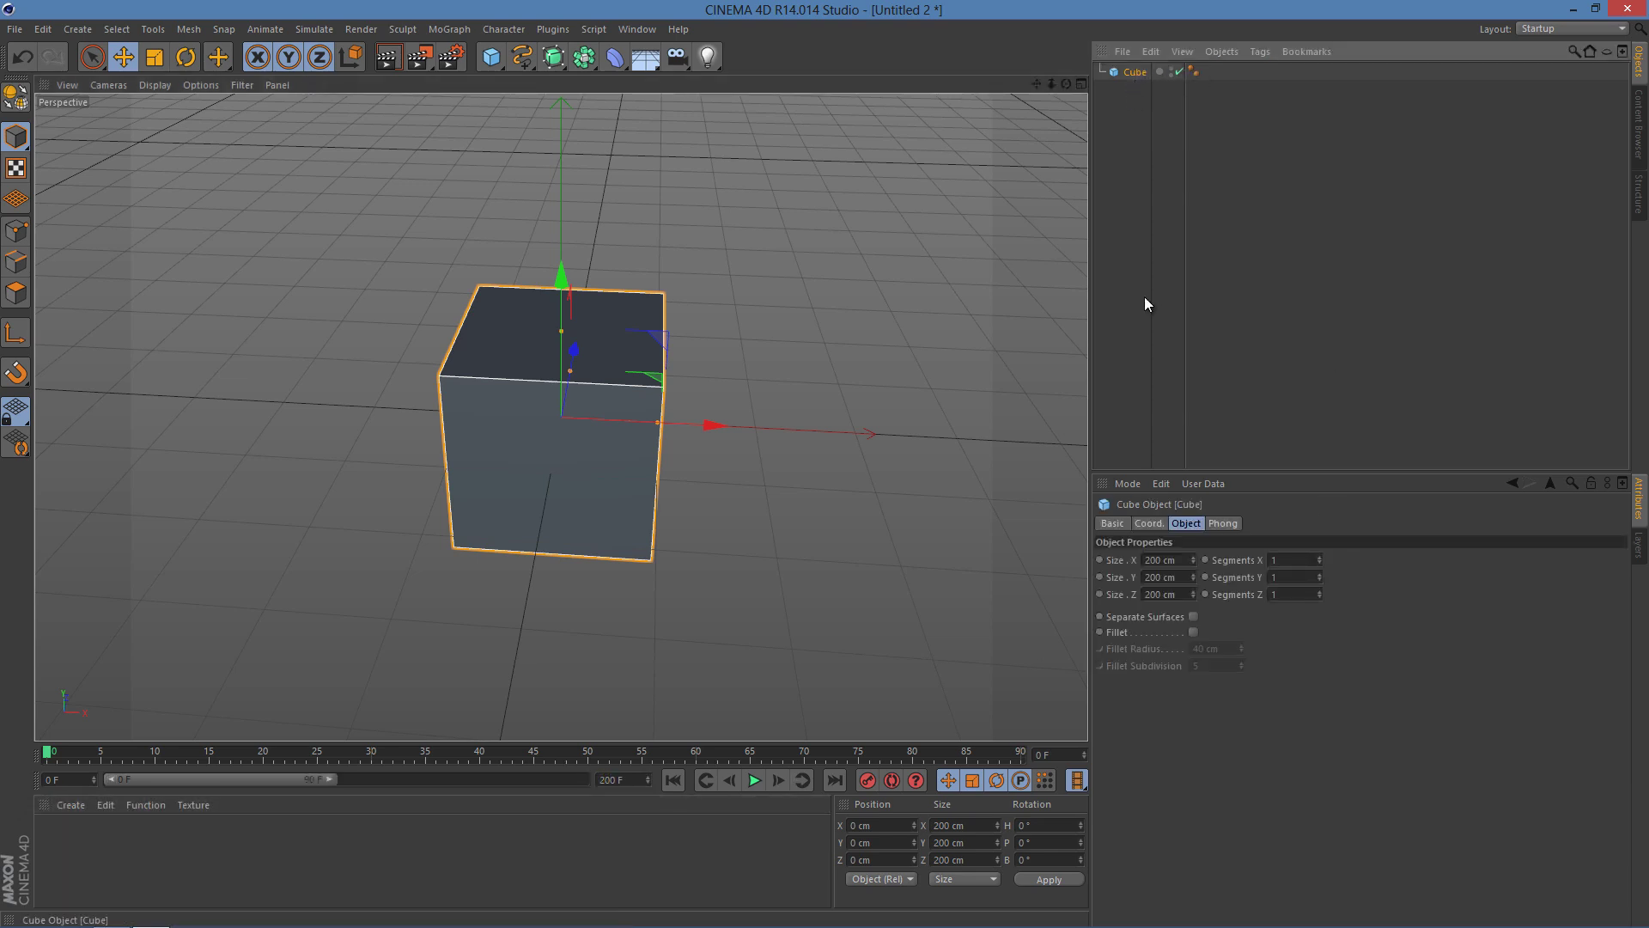
Step: Subdivide the cube into 13 segments along each of the X, Y and Z axes
{"action": "double_click", "coordinate": [1301, 562]}
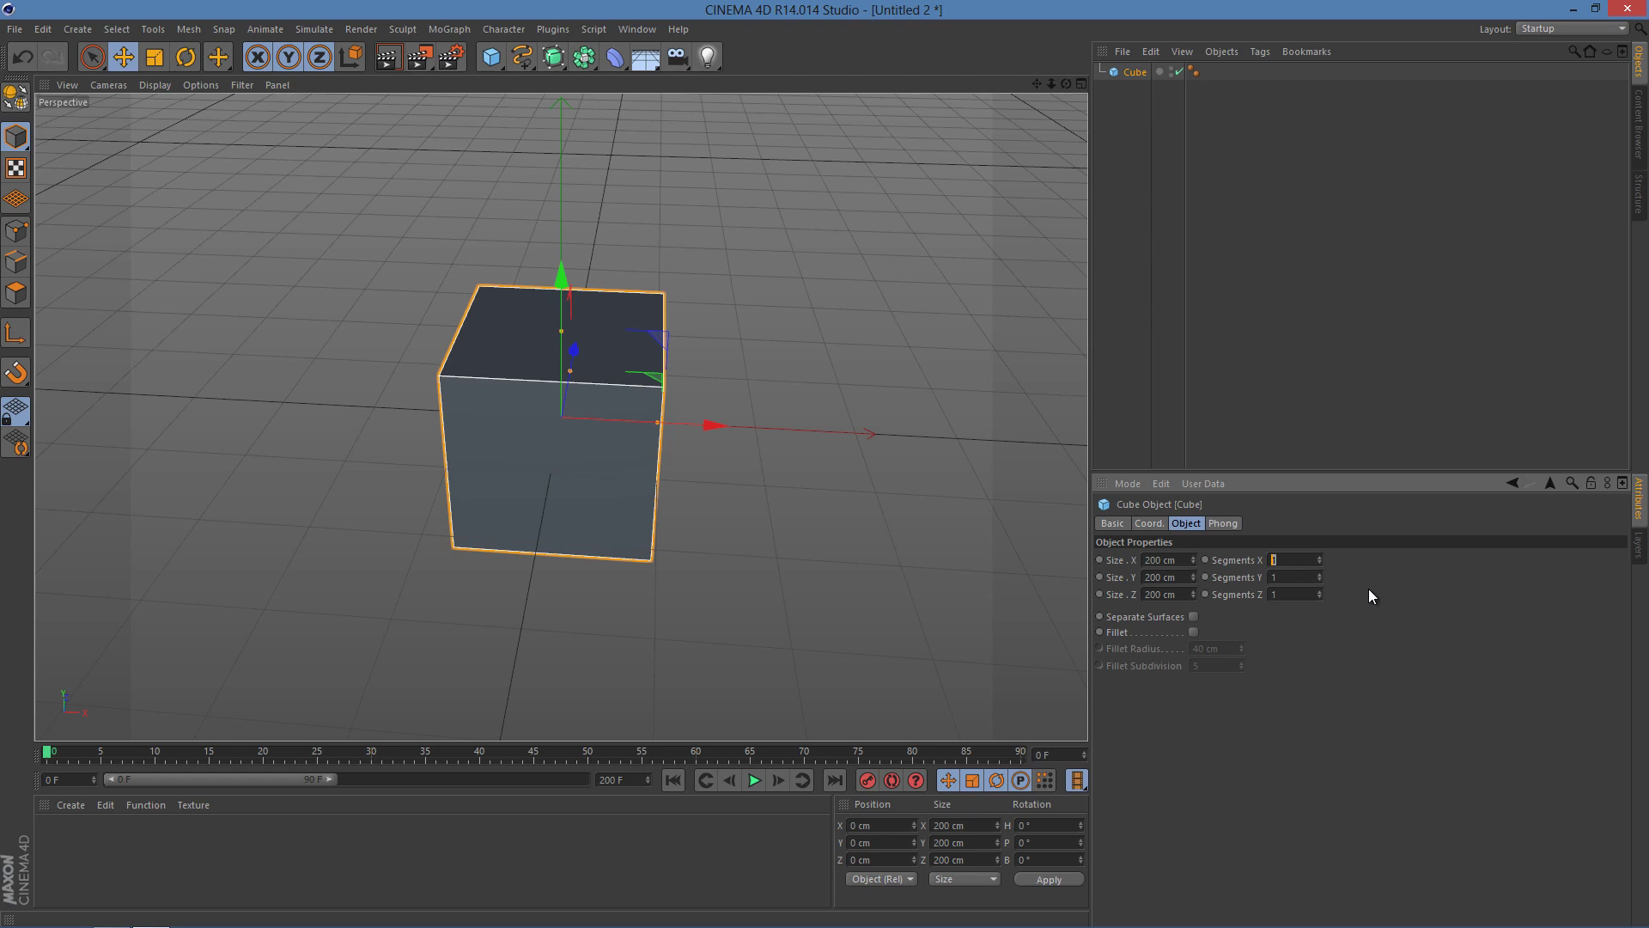
{"action": "type", "text": "13"}
{"action": "double_click", "coordinate": [1291, 577]}
{"action": "type", "text": "13"}
{"action": "double_click", "coordinate": [1303, 594]}
{"action": "key", "text": "Return"}
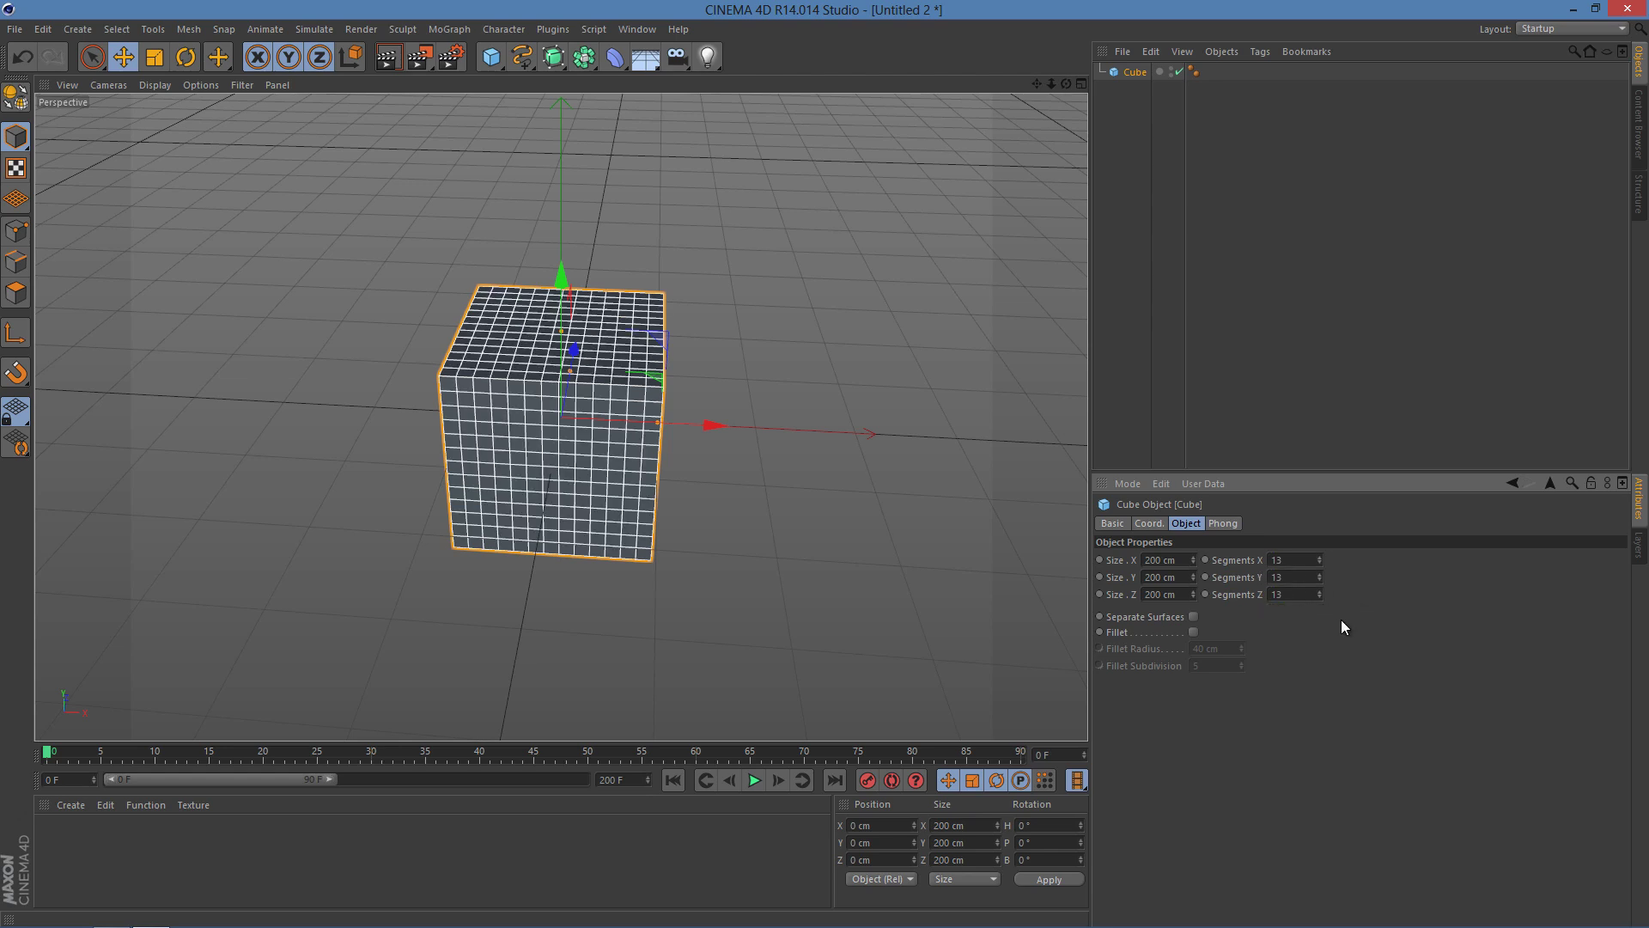
{"action": "left_click_drag", "start_coordinate": [806, 326], "coordinate": [607, 353], "text": "alt"}
{"action": "left_click_drag", "start_coordinate": [512, 410], "coordinate": [559, 360], "text": "alt"}
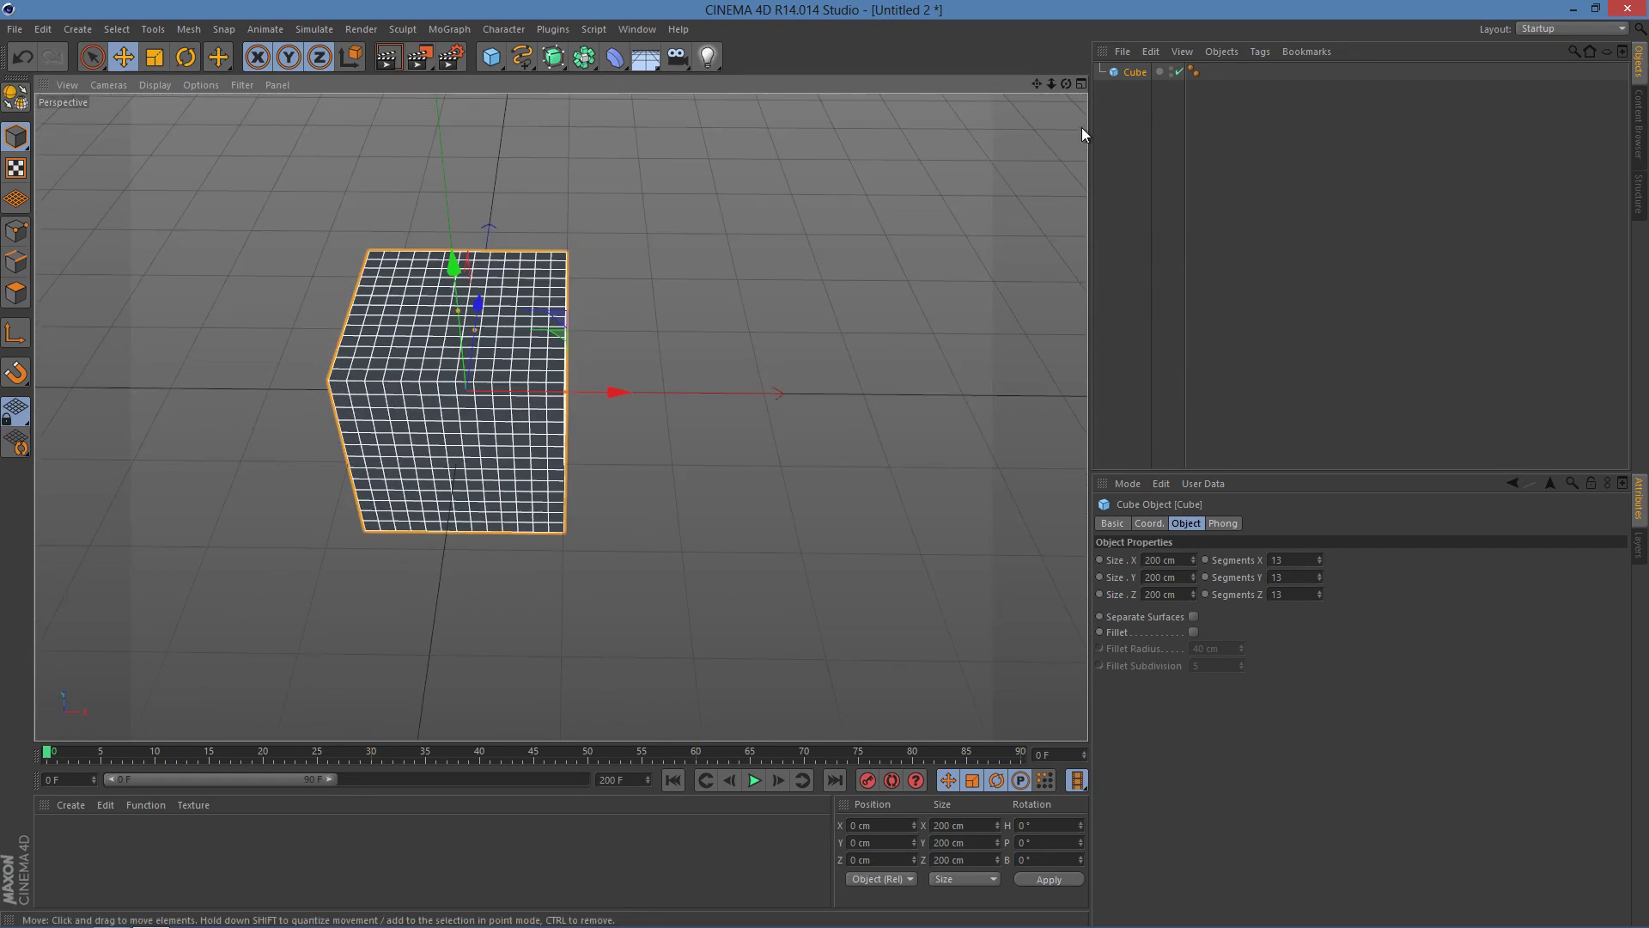
{"action": "mouse_move", "coordinate": [748, 423]}
{"action": "left_mouse_down", "text": "alt"}
{"action": "mouse_move", "coordinate": [656, 369]}
{"action": "mouse_move", "coordinate": [722, 403]}
{"action": "left_mouse_up", "text": "alt"}
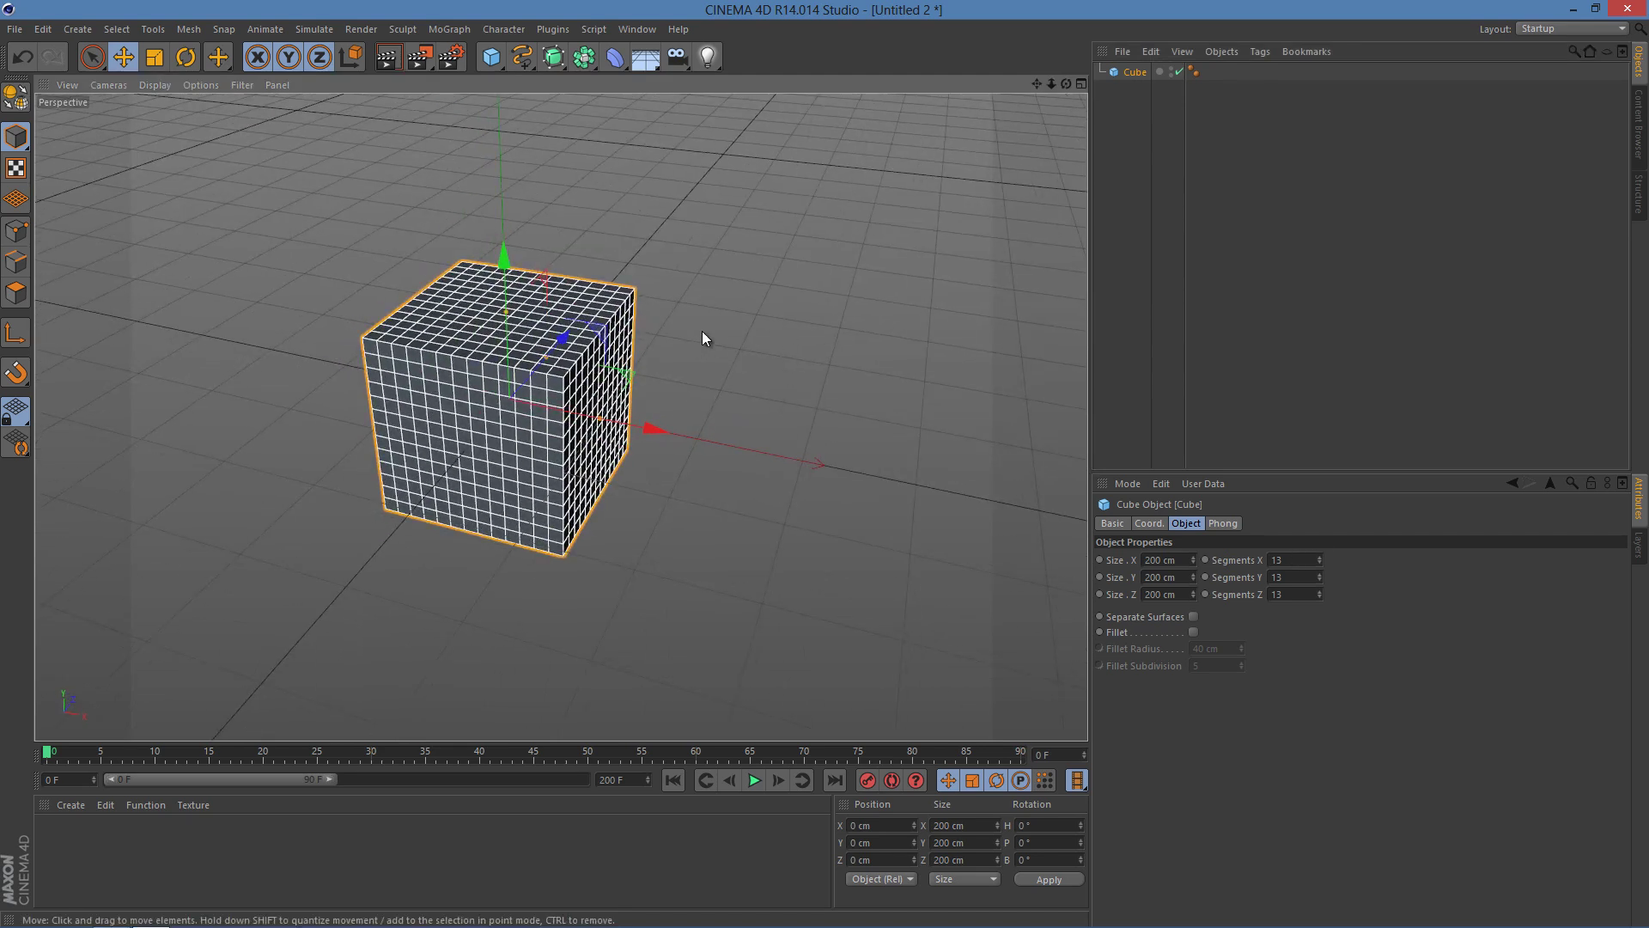
{"action": "mouse_move", "coordinate": [747, 471]}
{"action": "left_mouse_down", "text": "alt"}
{"action": "mouse_move", "coordinate": [803, 438]}
{"action": "mouse_move", "coordinate": [743, 461]}
{"action": "left_mouse_up", "text": "alt"}
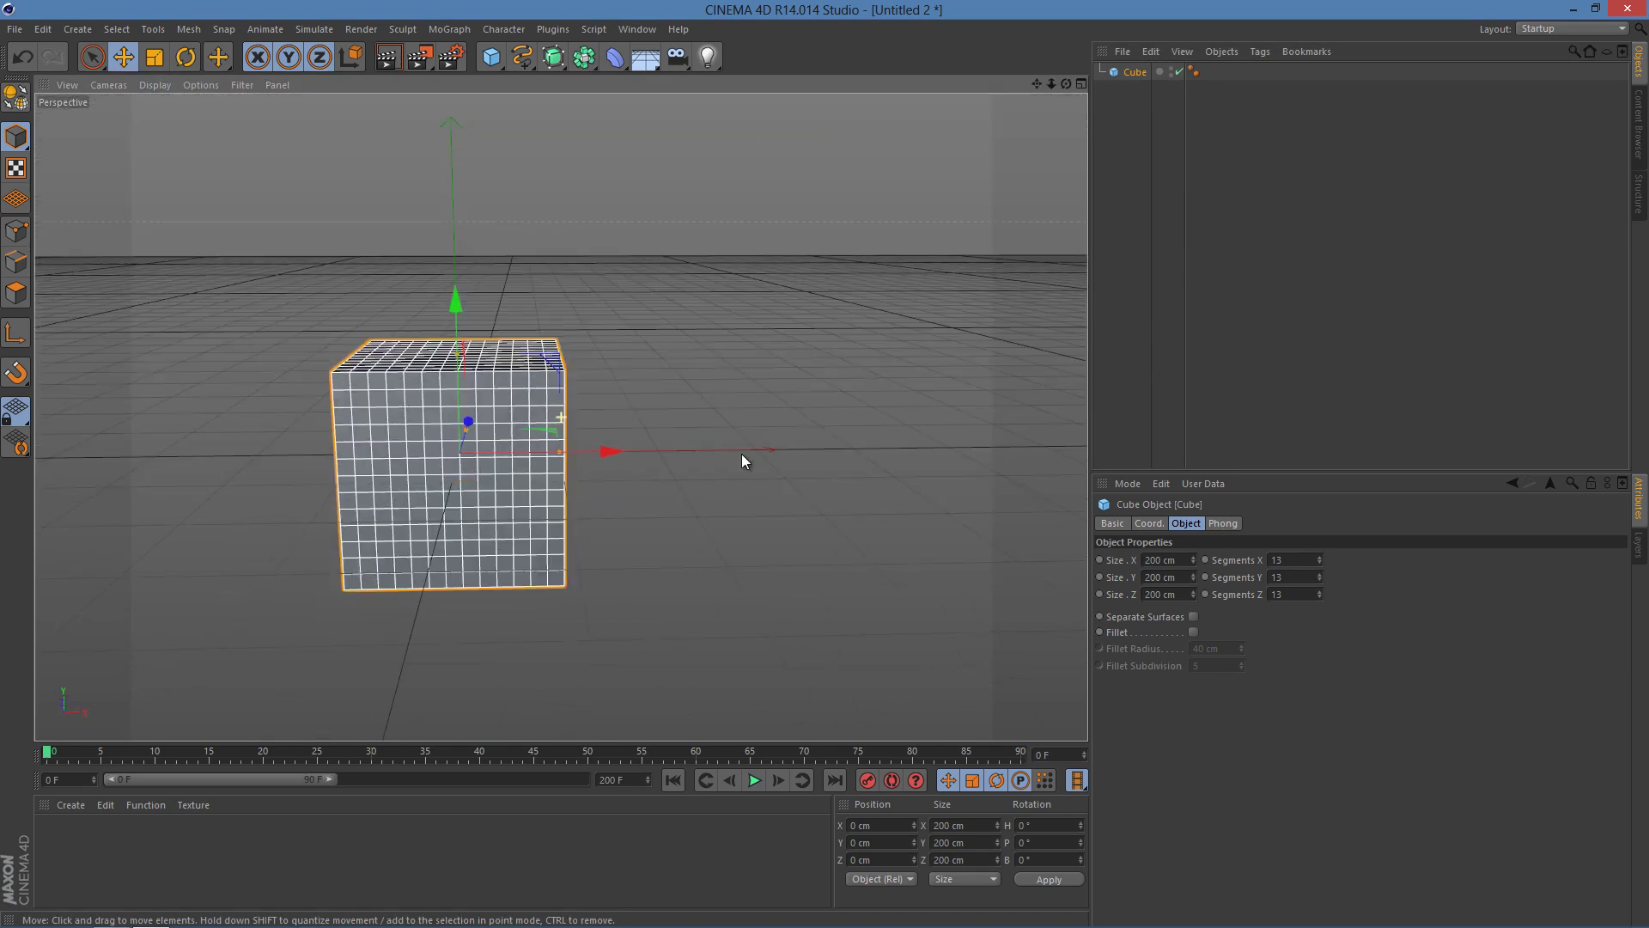
{"action": "left_click_drag", "start_coordinate": [757, 387], "coordinate": [1013, 378], "text": "alt"}
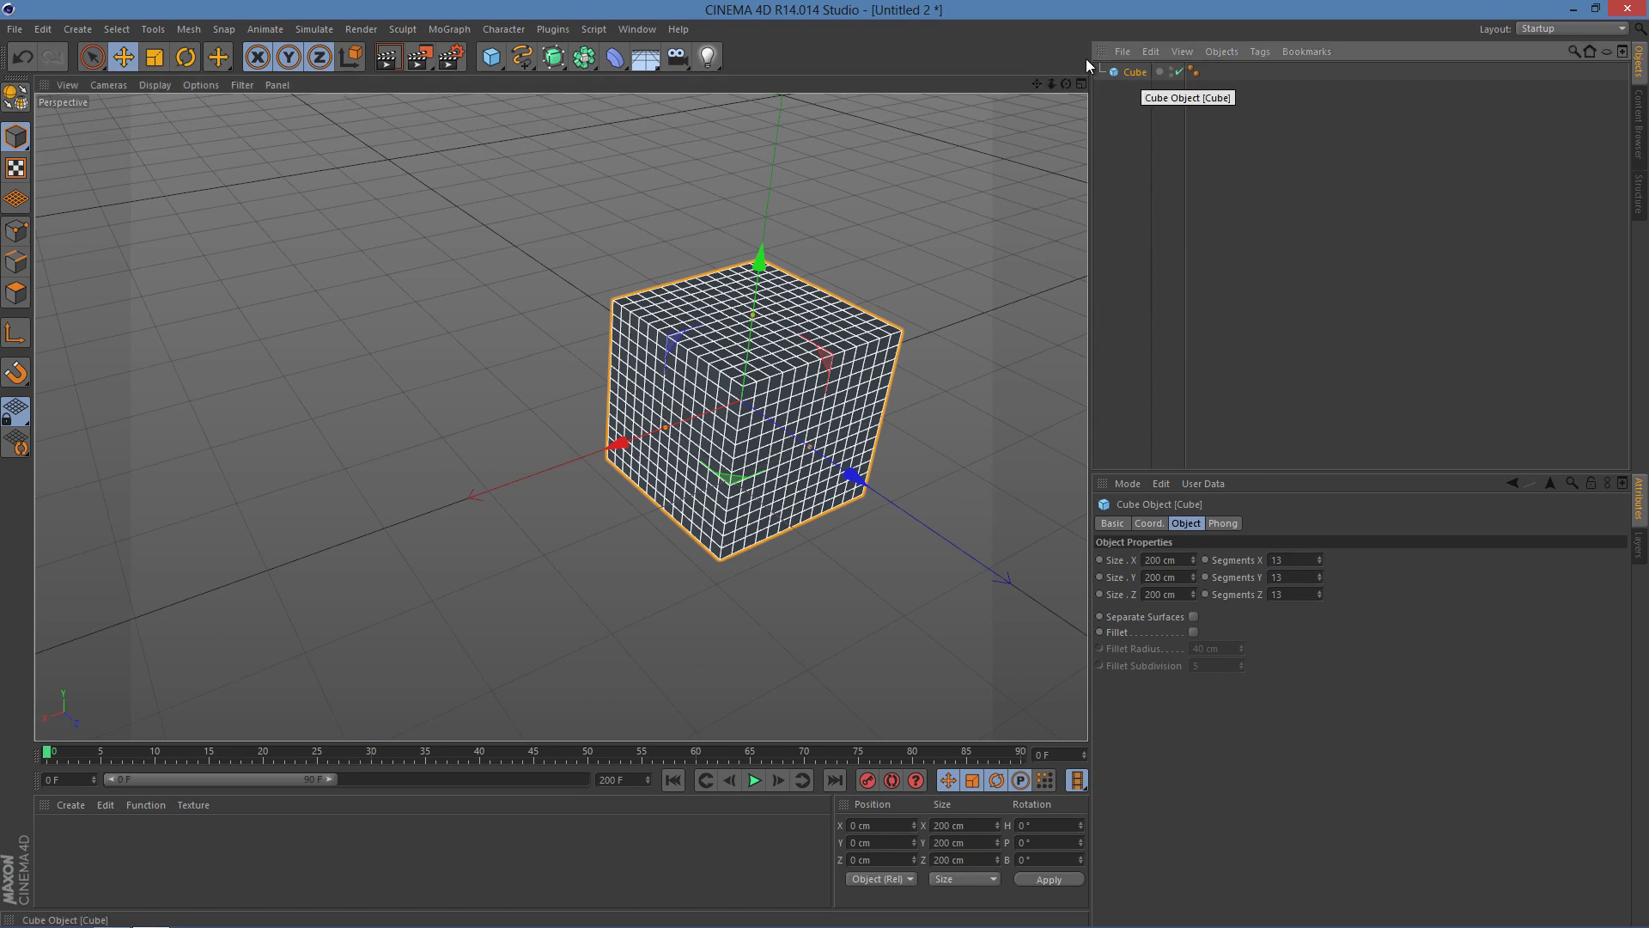
Step: Add a second cube and give it 20 segments along each of X, Y and Z
{"action": "left_click", "coordinate": [491, 57]}
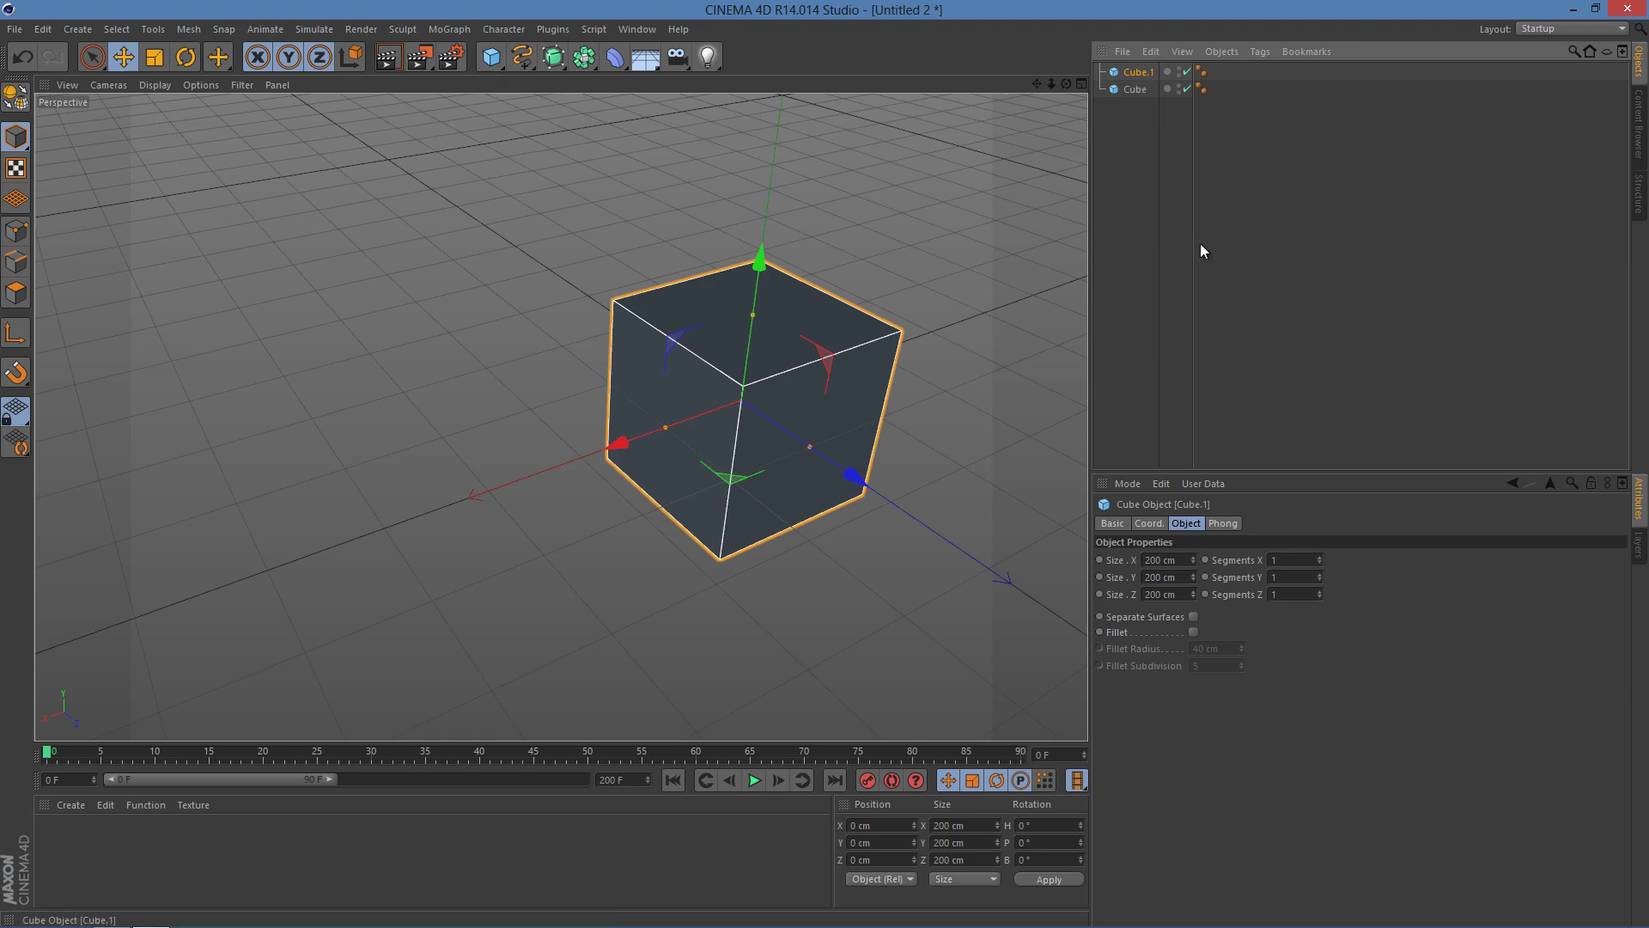
{"action": "double_click", "coordinate": [1283, 559]}
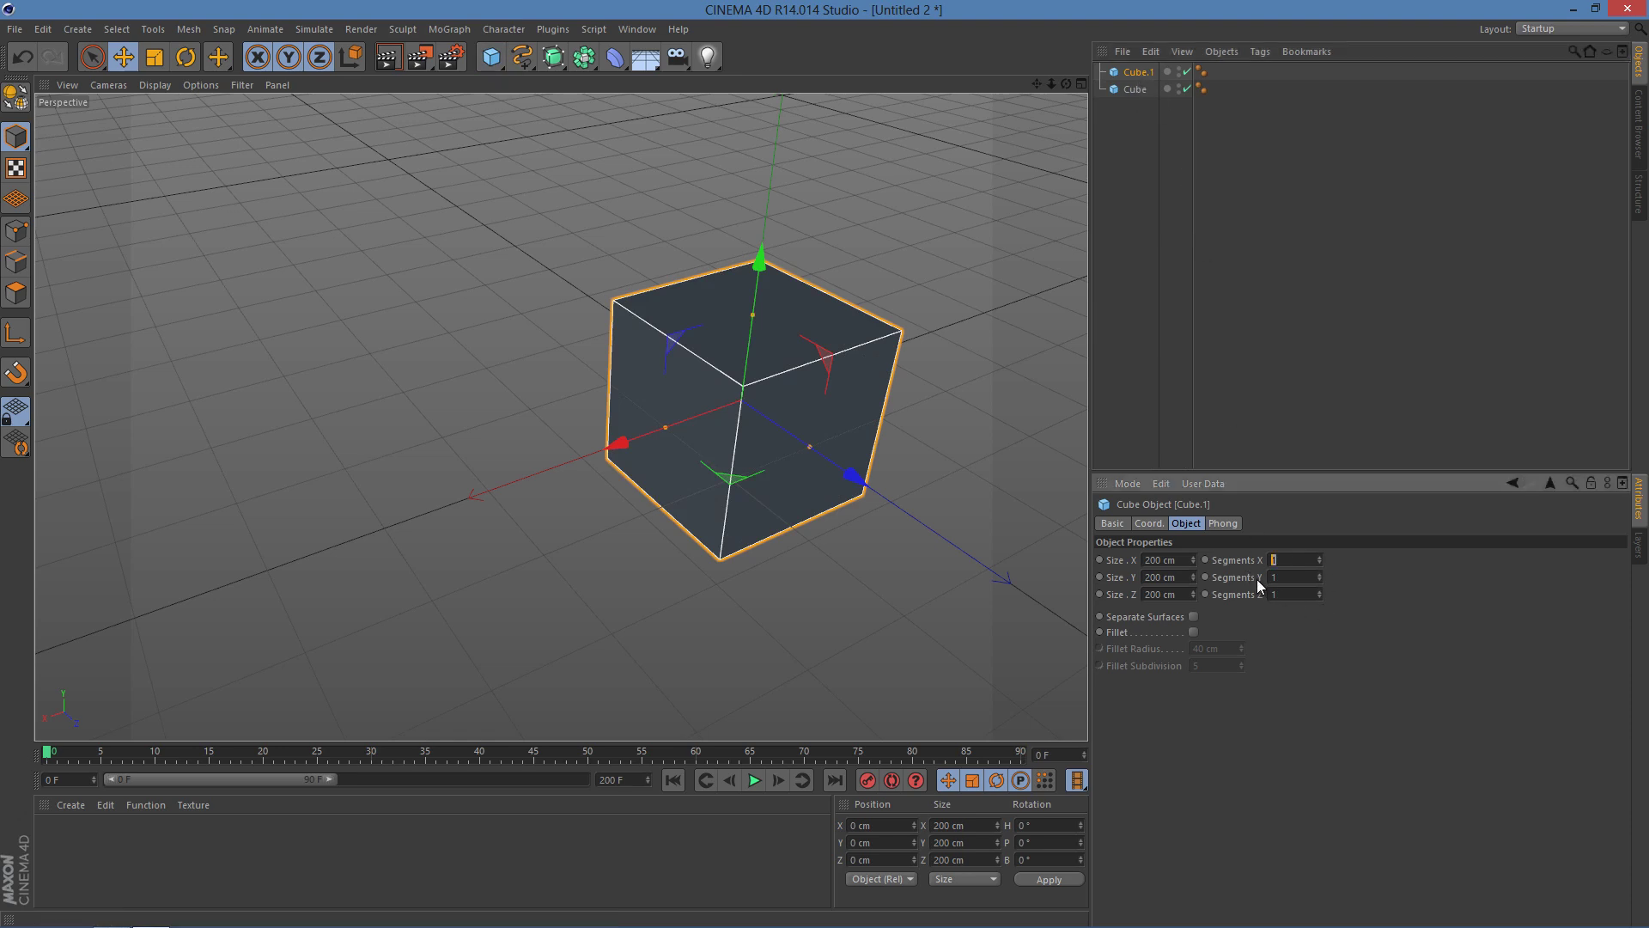
{"action": "type", "text": "20"}
{"action": "key", "text": "Tab"}
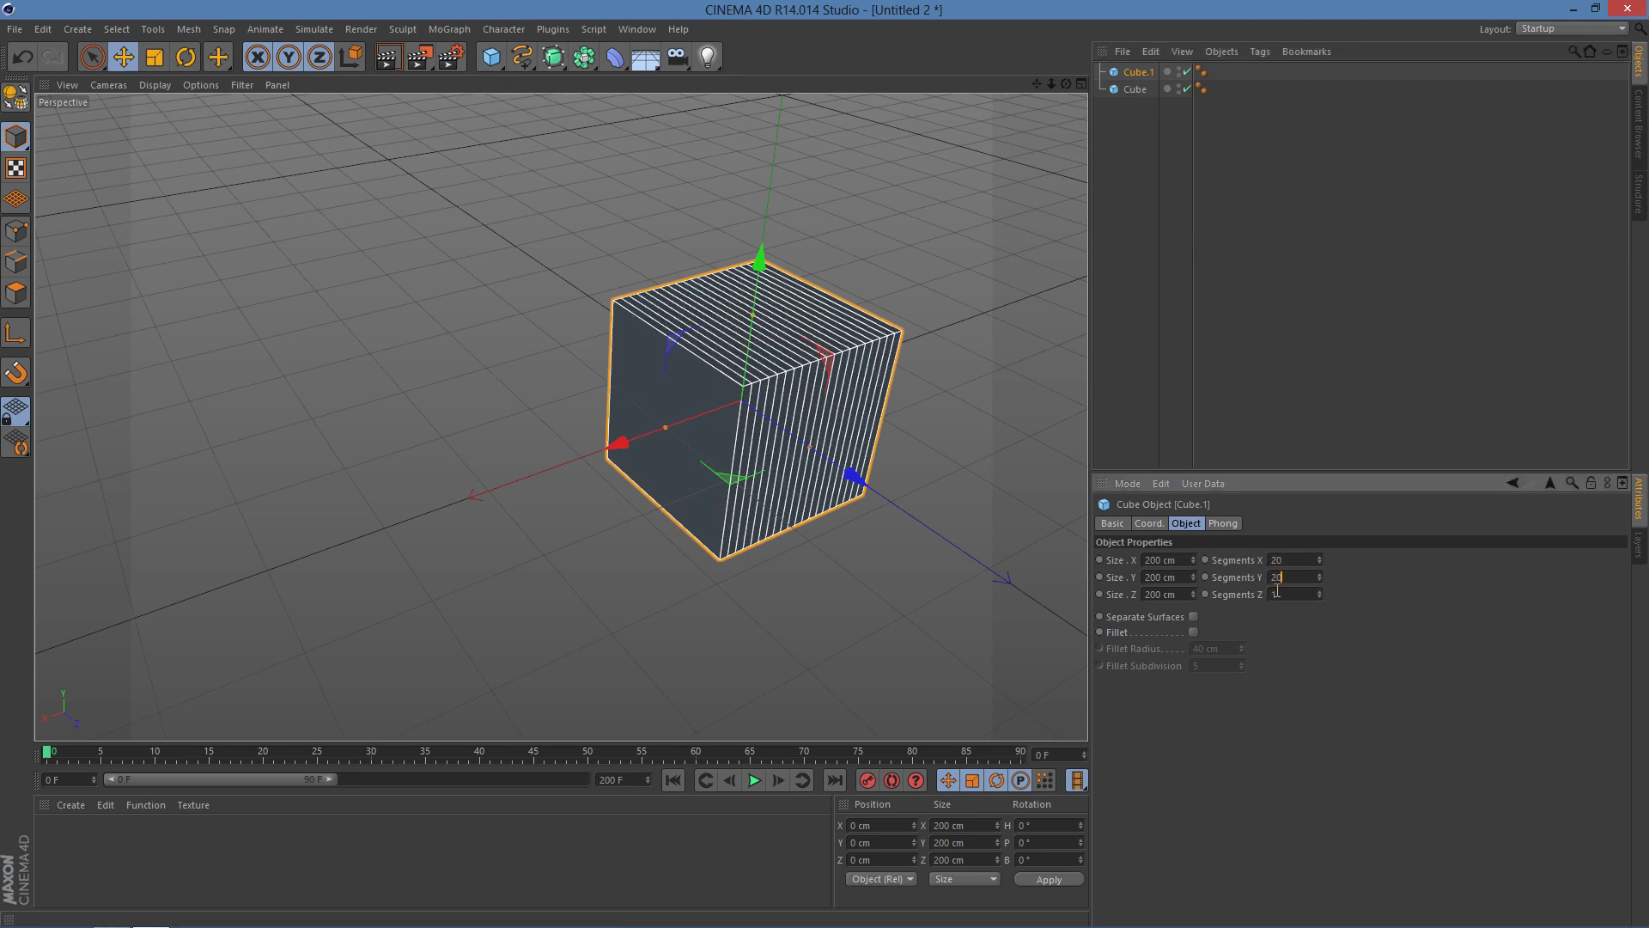
{"action": "type", "text": "20"}
{"action": "key", "text": "Tab"}
{"action": "type", "text": "20"}
{"action": "key", "text": "Return"}
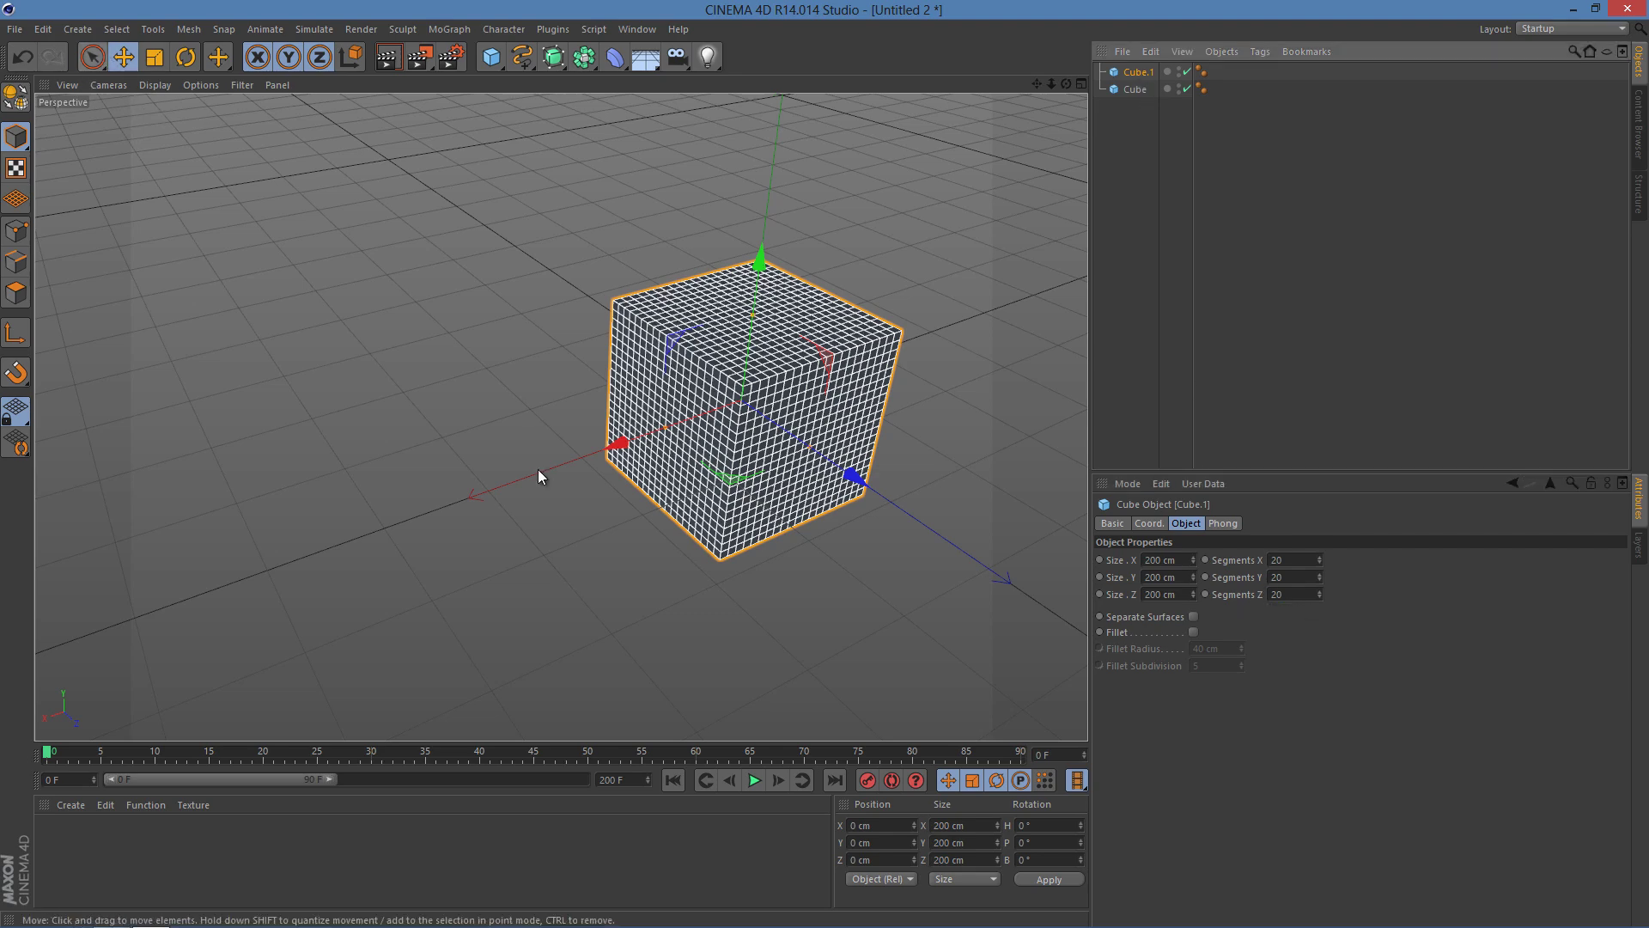
Step: Move the 20-segment cube about 340 cm along the X axis and compare the mesh density of both cubes
{"action": "left_click_drag", "start_coordinate": [617, 445], "coordinate": [287, 546]}
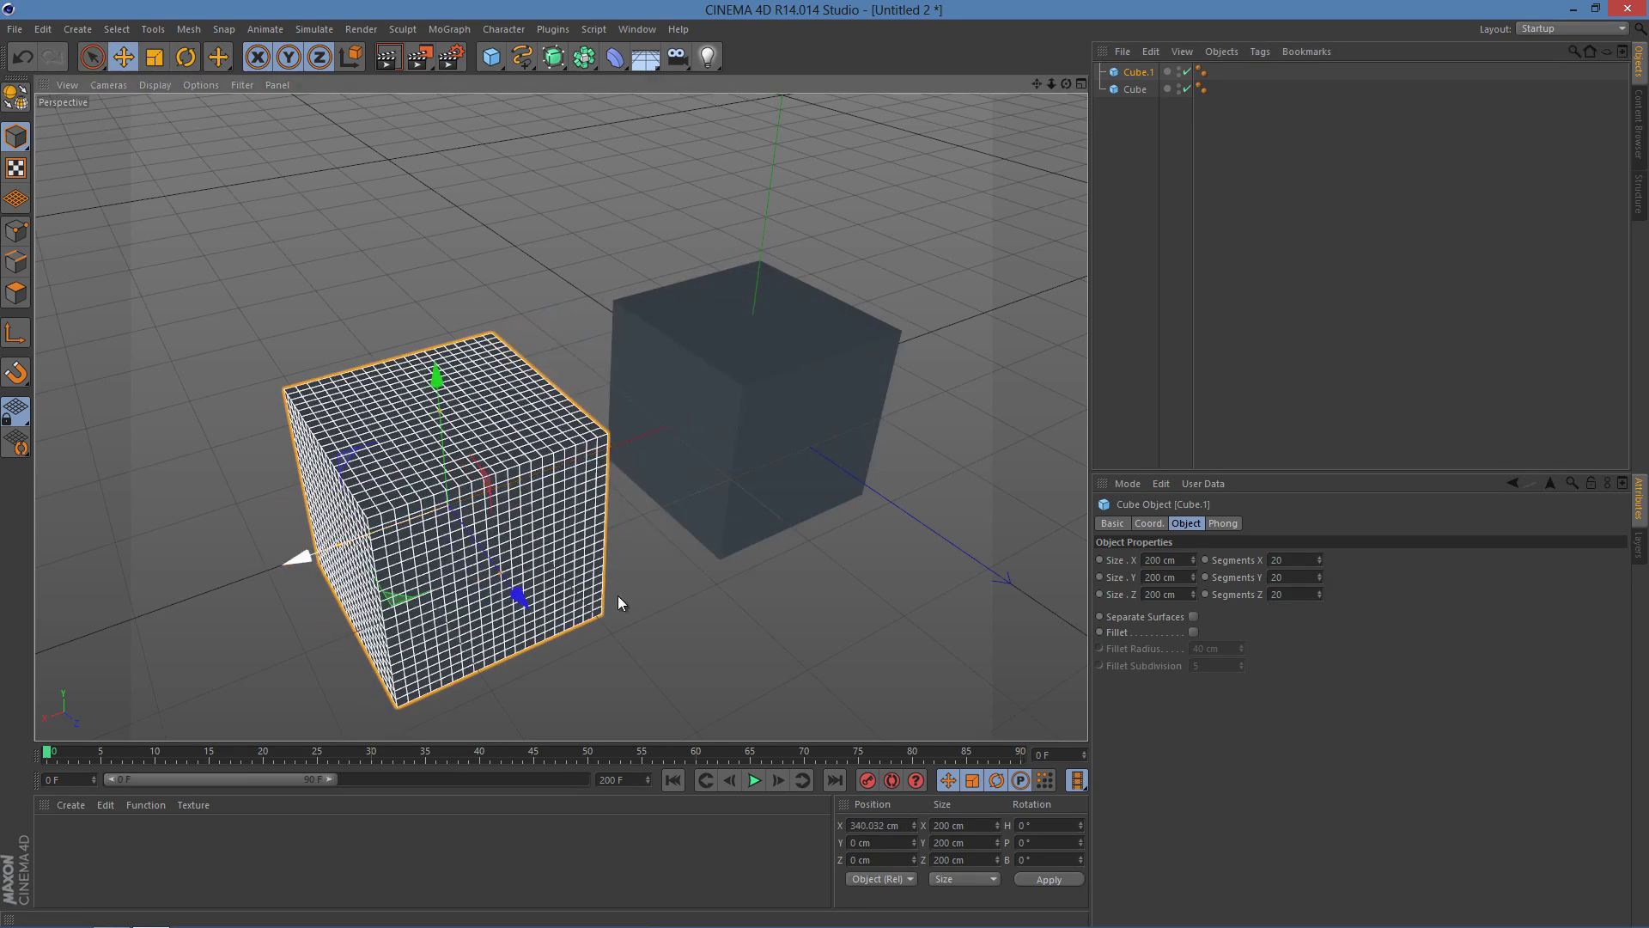
{"action": "left_click_drag", "start_coordinate": [617, 595], "coordinate": [690, 543], "text": "alt"}
{"action": "left_click", "coordinate": [786, 491]}
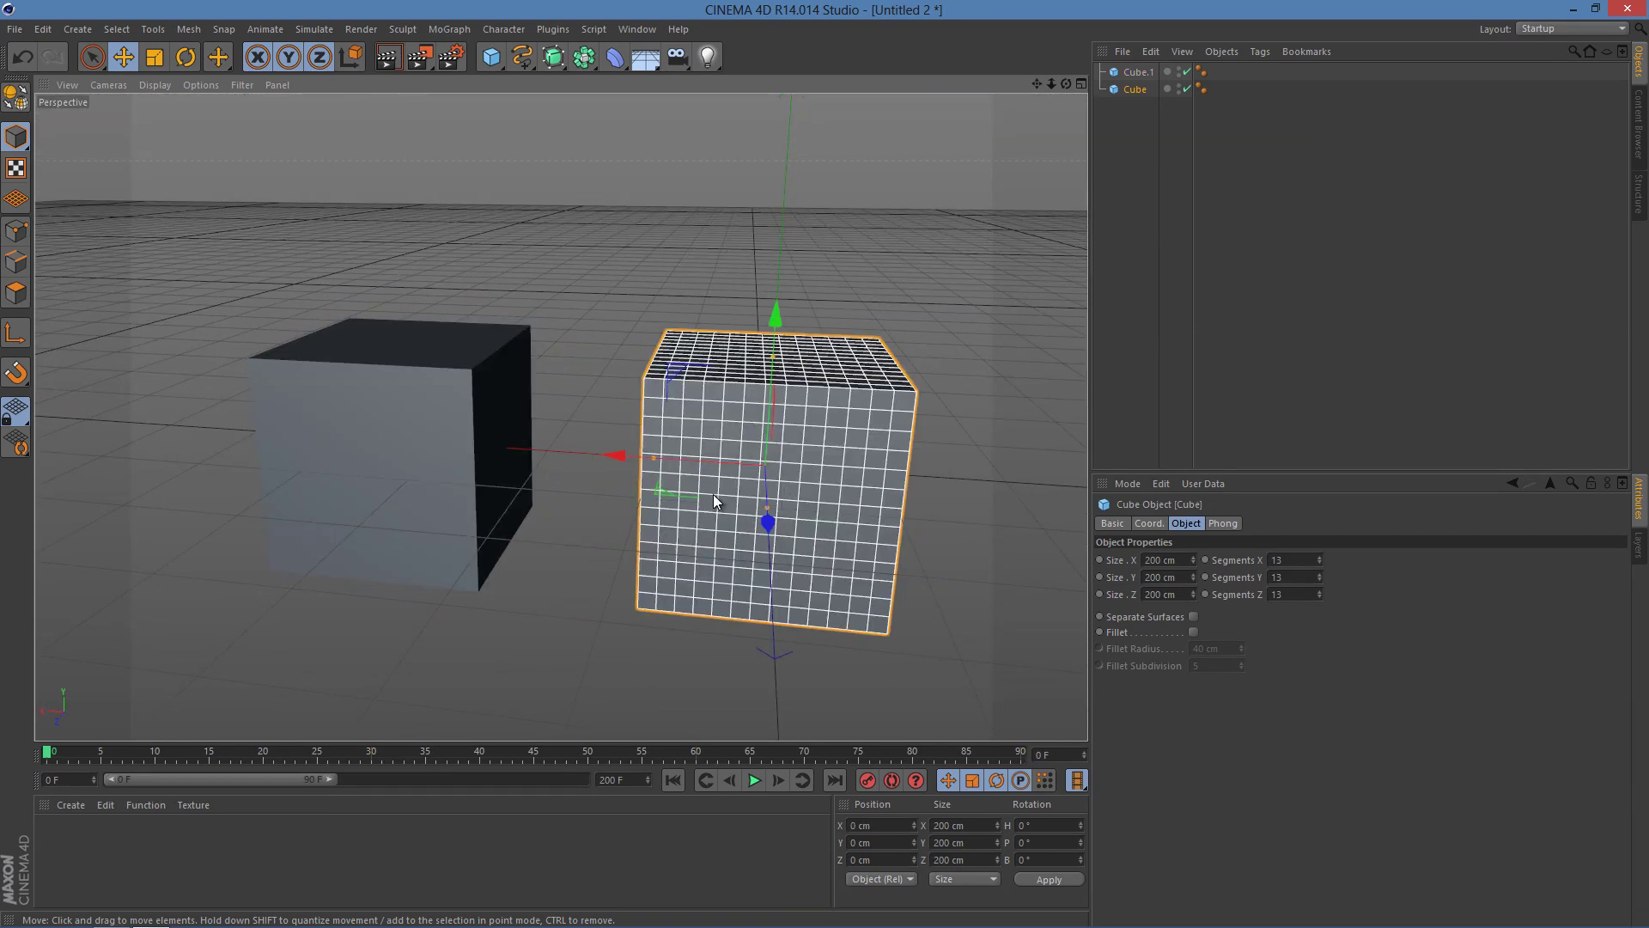
{"action": "left_click", "coordinate": [440, 416]}
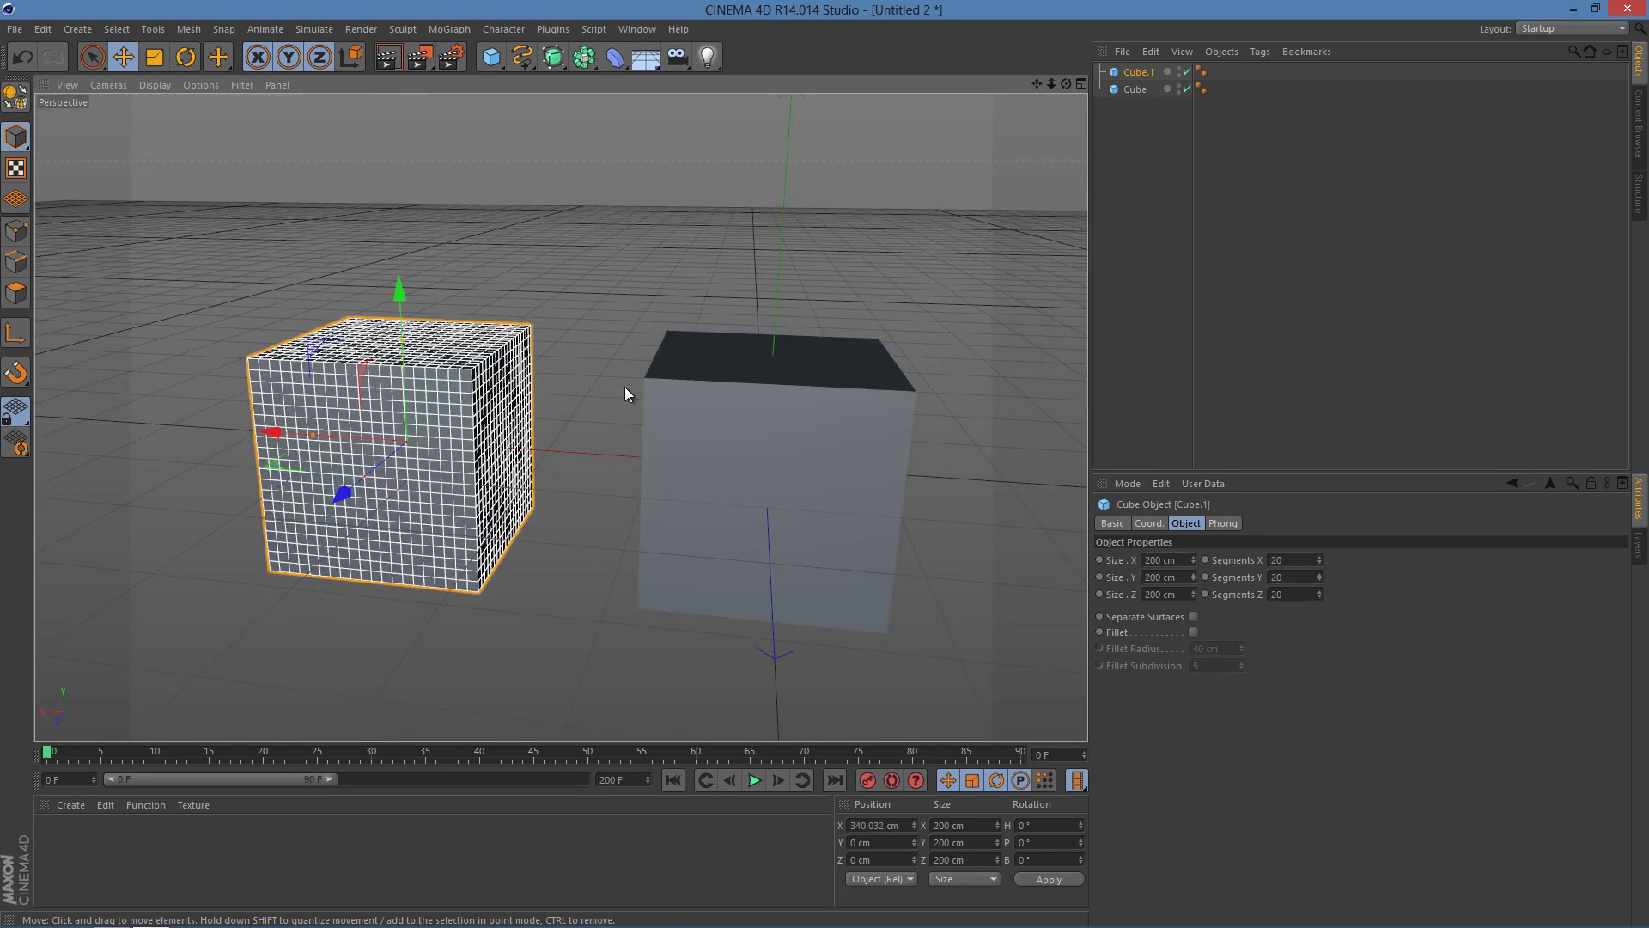
{"action": "left_click", "coordinate": [1137, 90]}
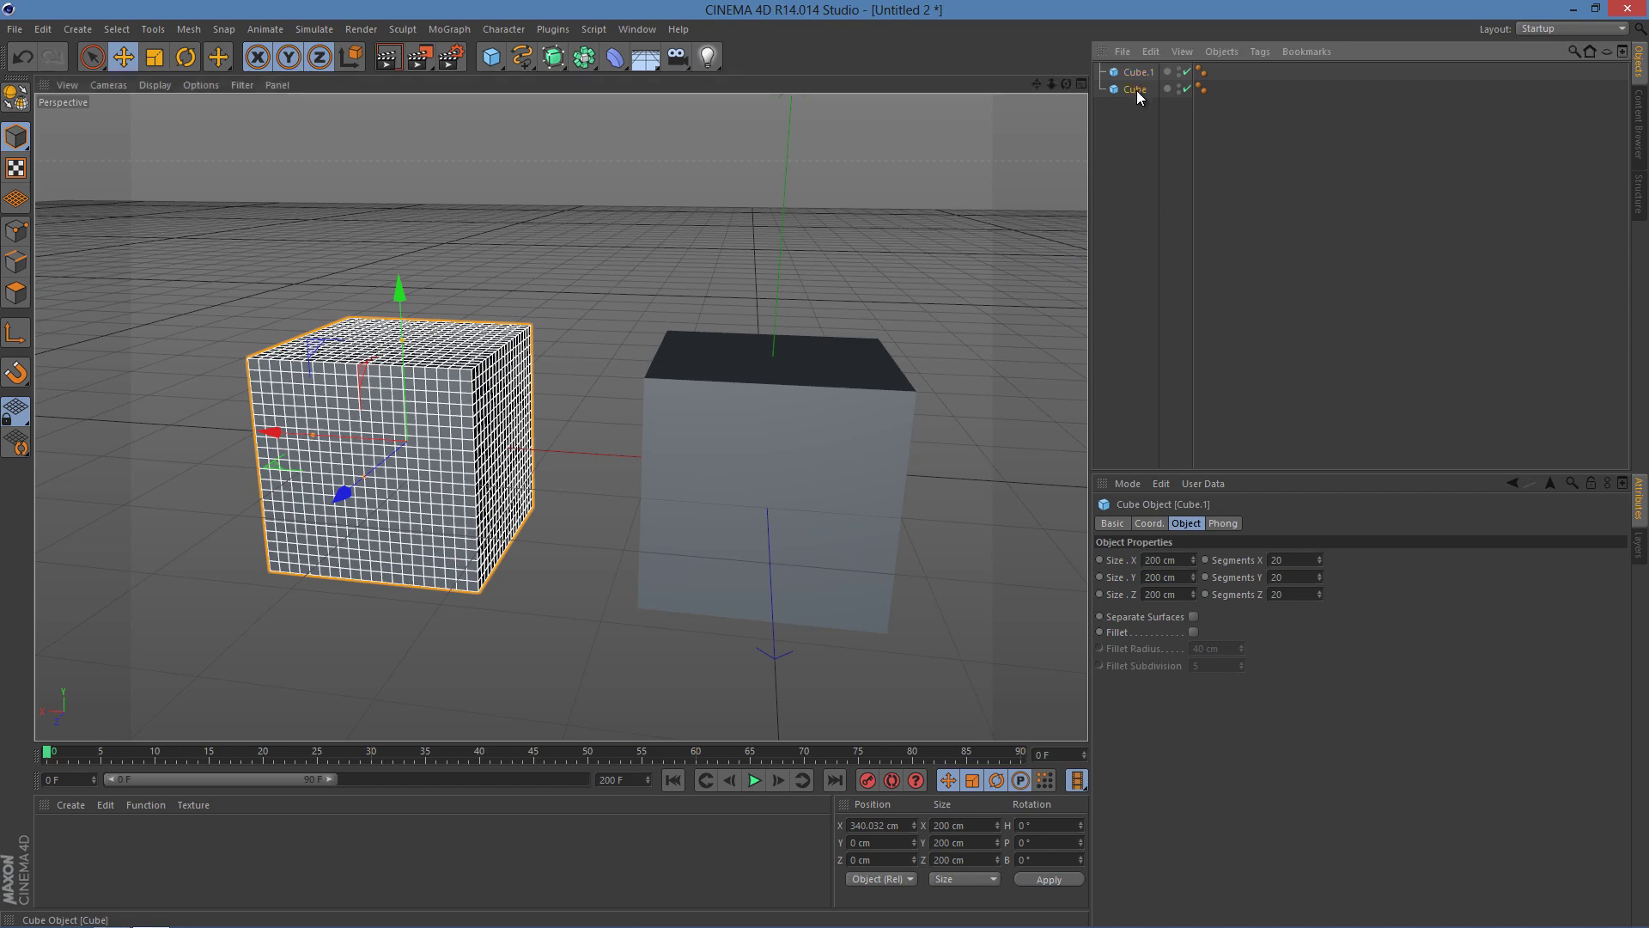
Step: Make the 20-segment cube editable and select all of its polygons
{"action": "left_click", "coordinate": [1144, 74]}
{"action": "left_click_drag", "start_coordinate": [642, 304], "coordinate": [759, 362], "text": "alt"}
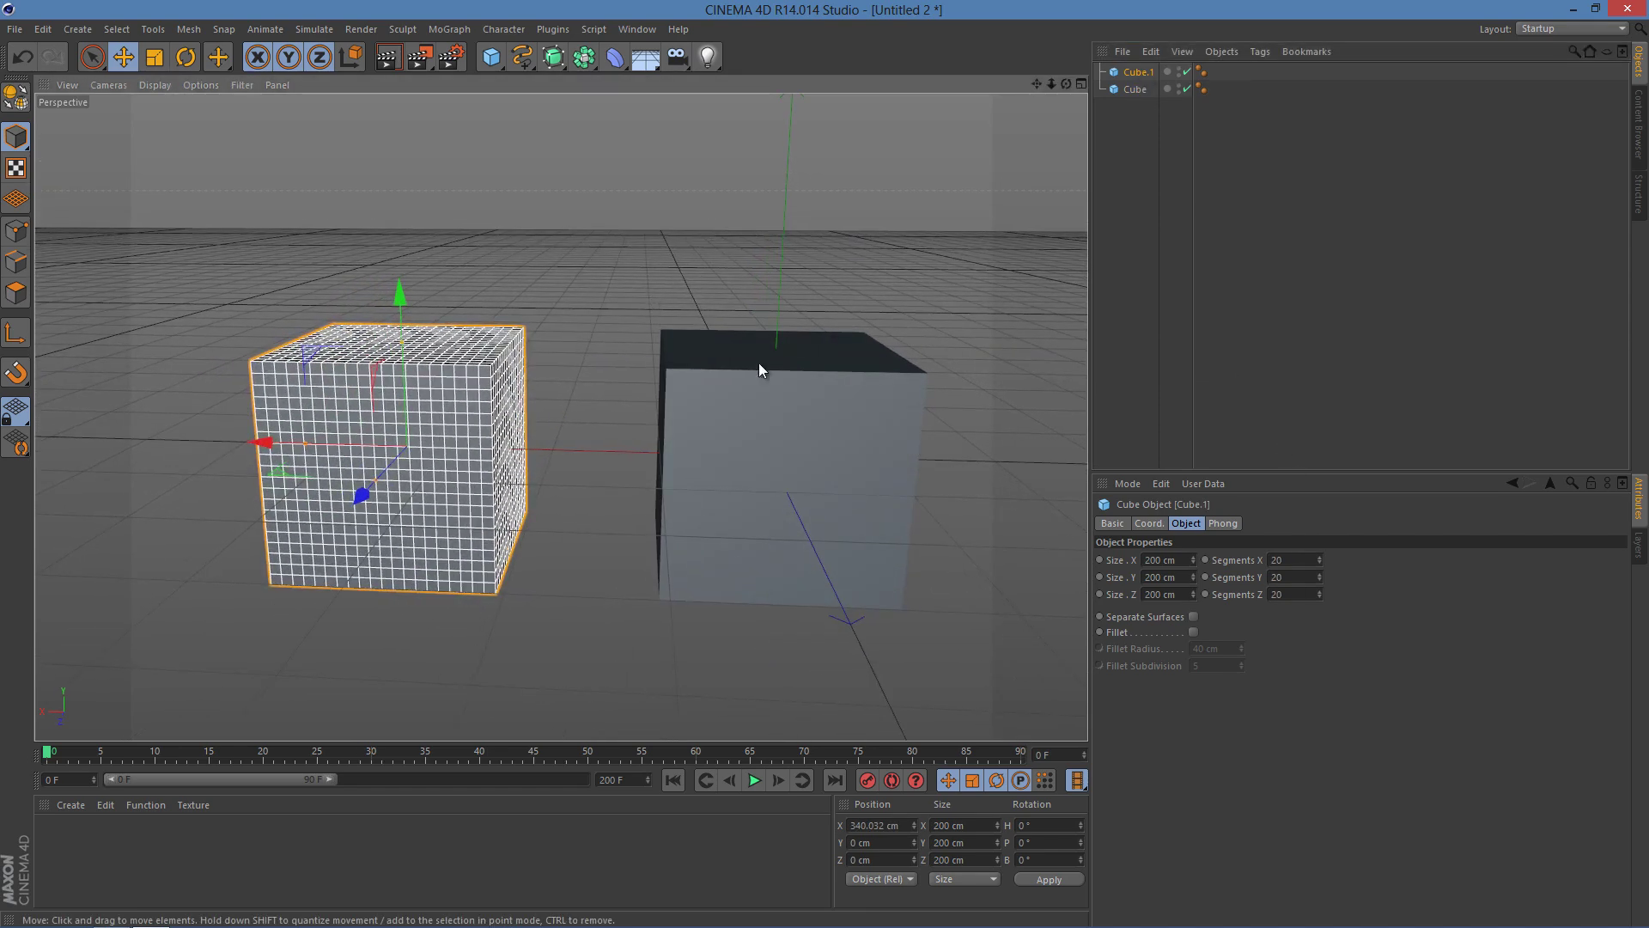
{"action": "left_click_drag", "start_coordinate": [608, 364], "coordinate": [633, 386], "text": "alt"}
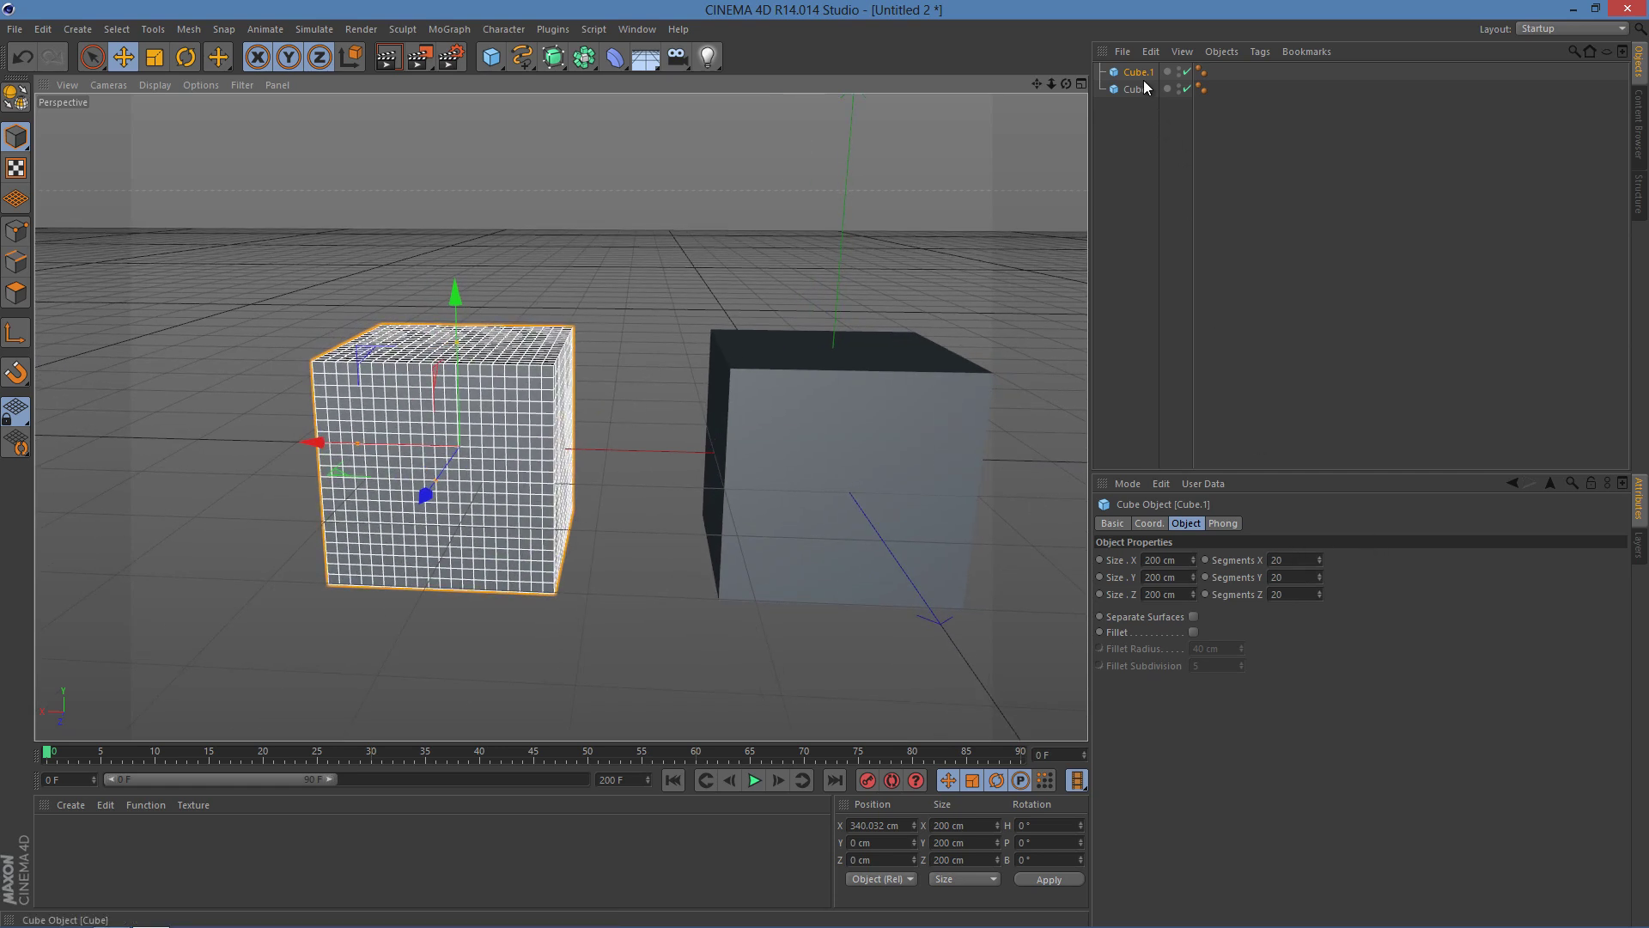
{"action": "key", "text": "c"}
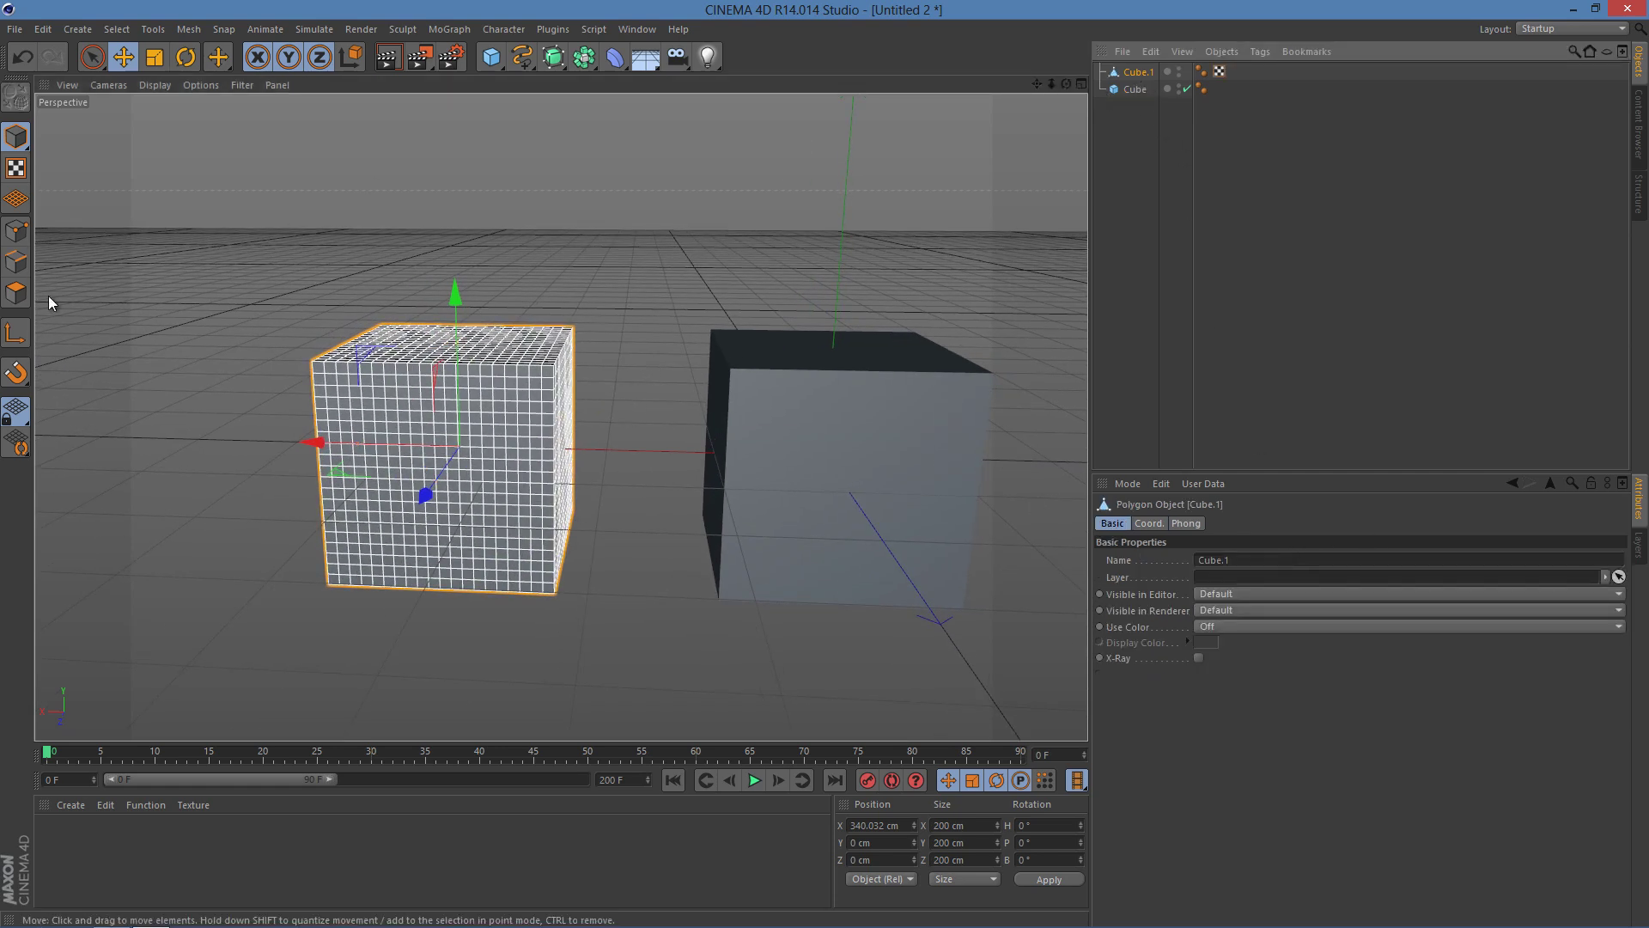
{"action": "left_click", "coordinate": [15, 293]}
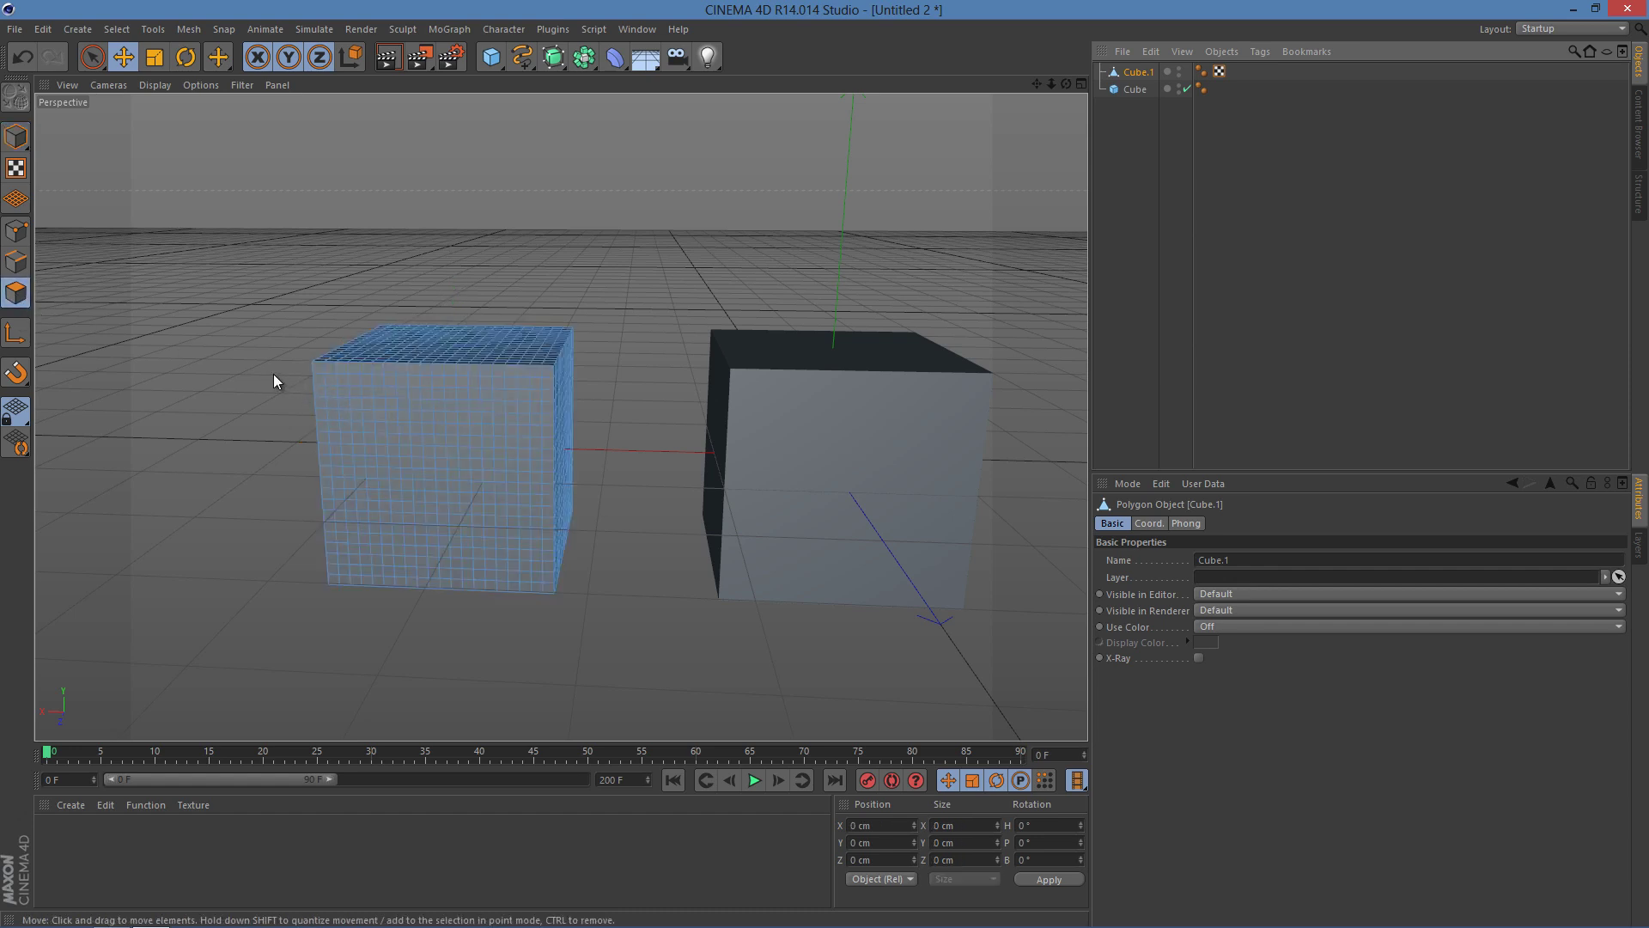
{"action": "key", "text": "ctrl+a"}
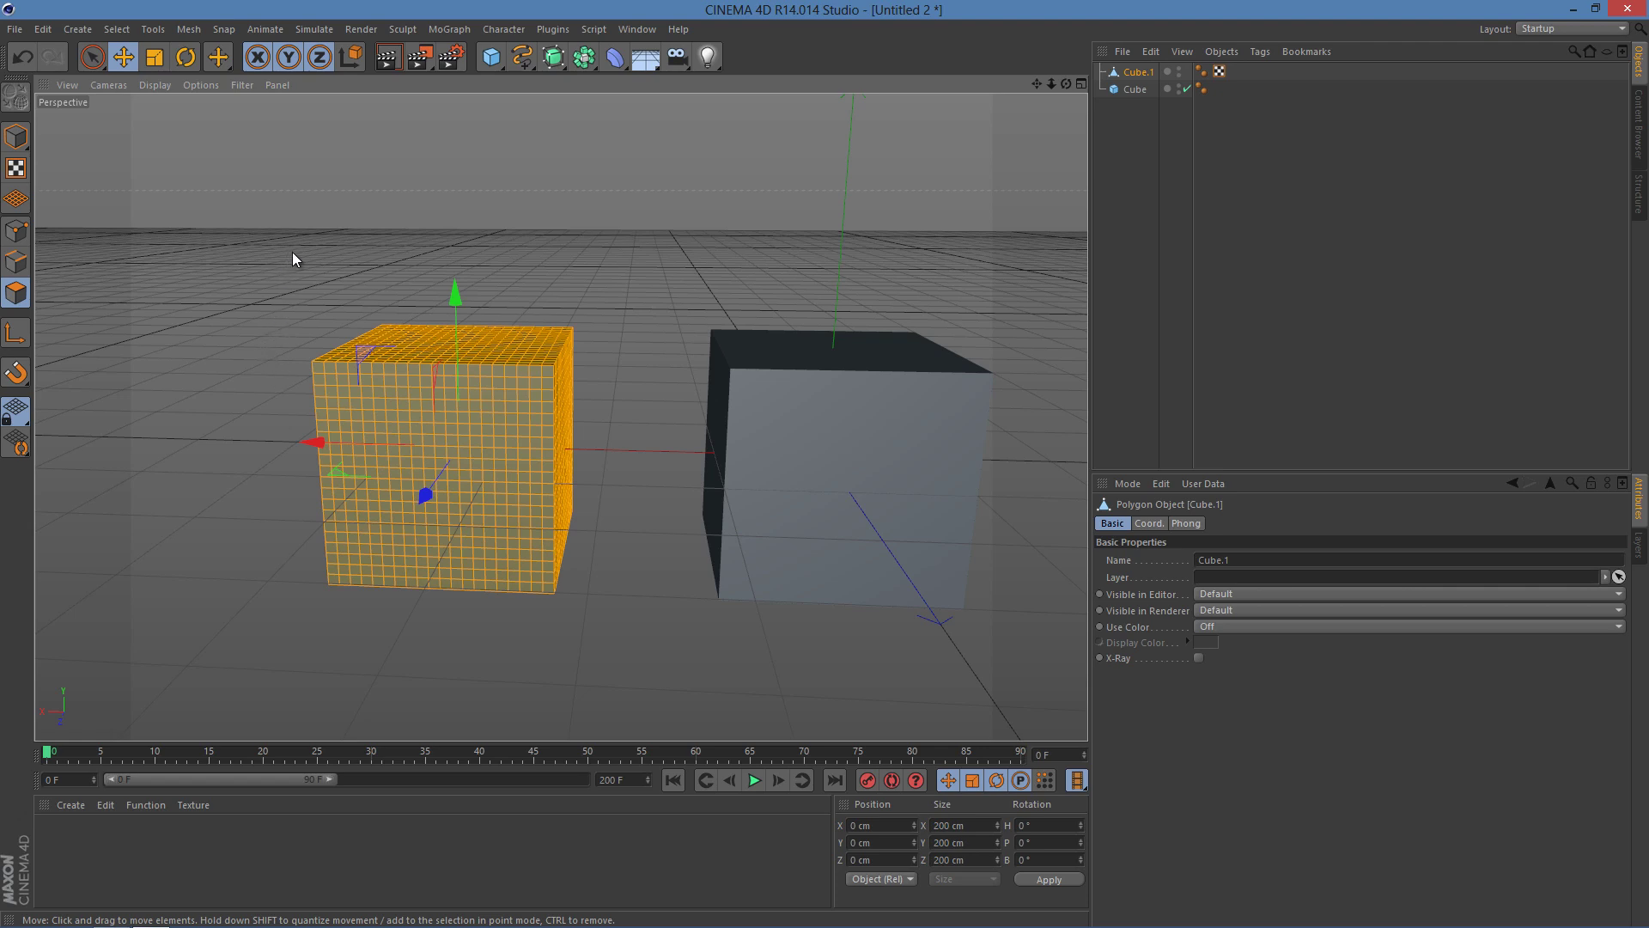
Step: Search the command list for "set point" and activate the Set Point Value tool
{"action": "key", "text": "shift+F12"}
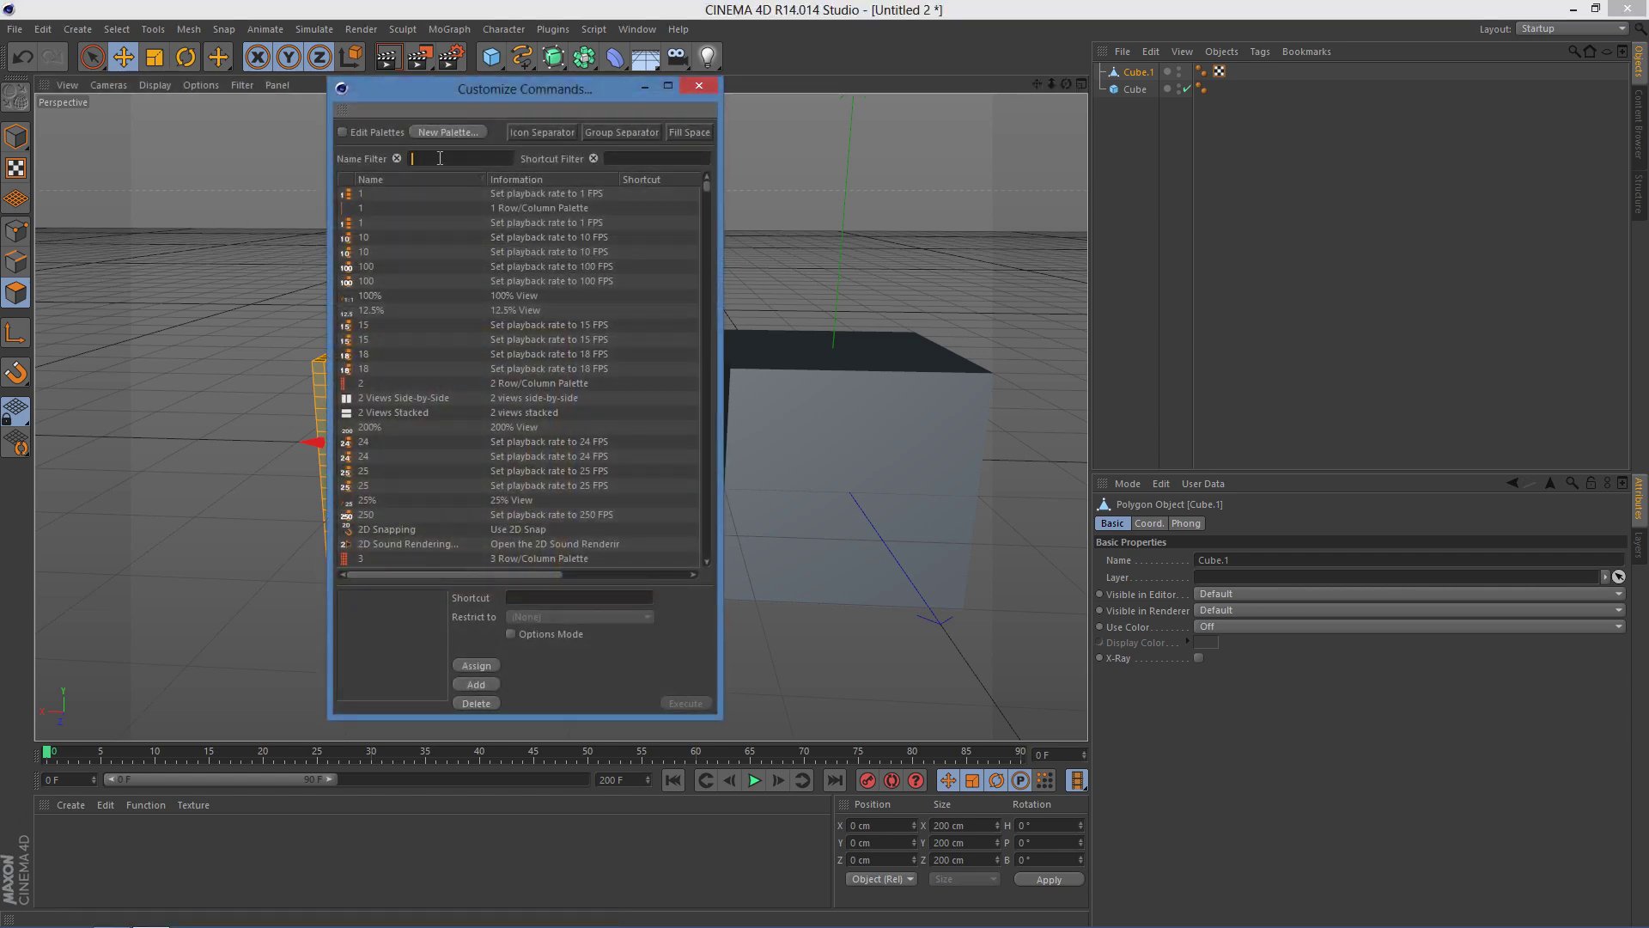
{"action": "type", "text": "set po"}
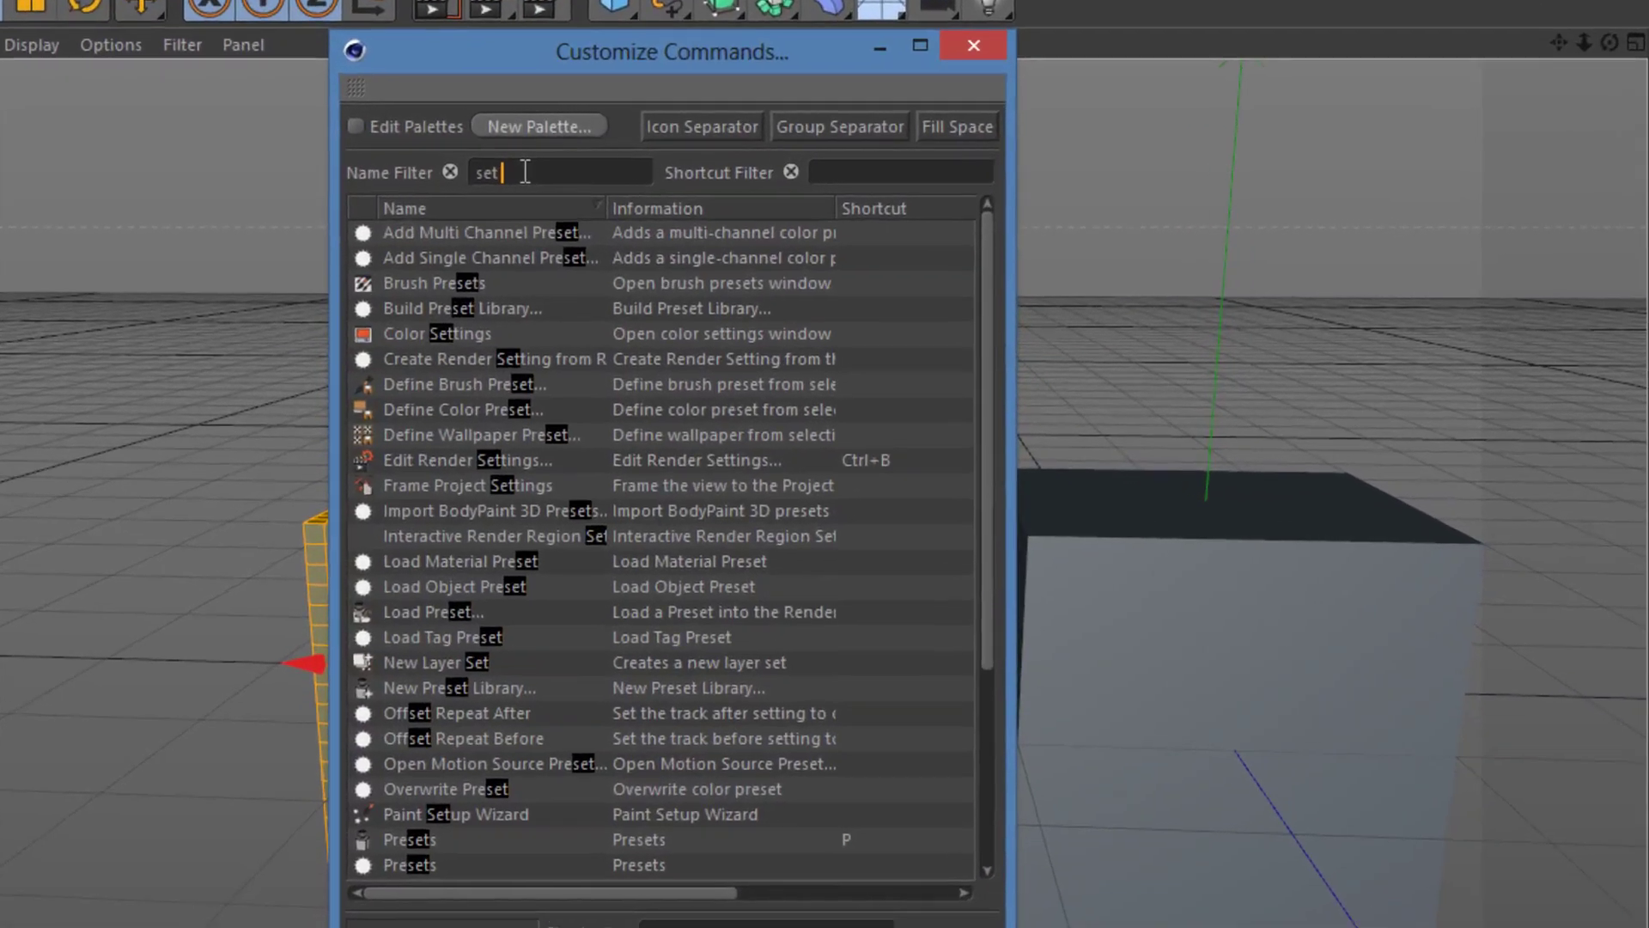
{"action": "type", "text": "int"}
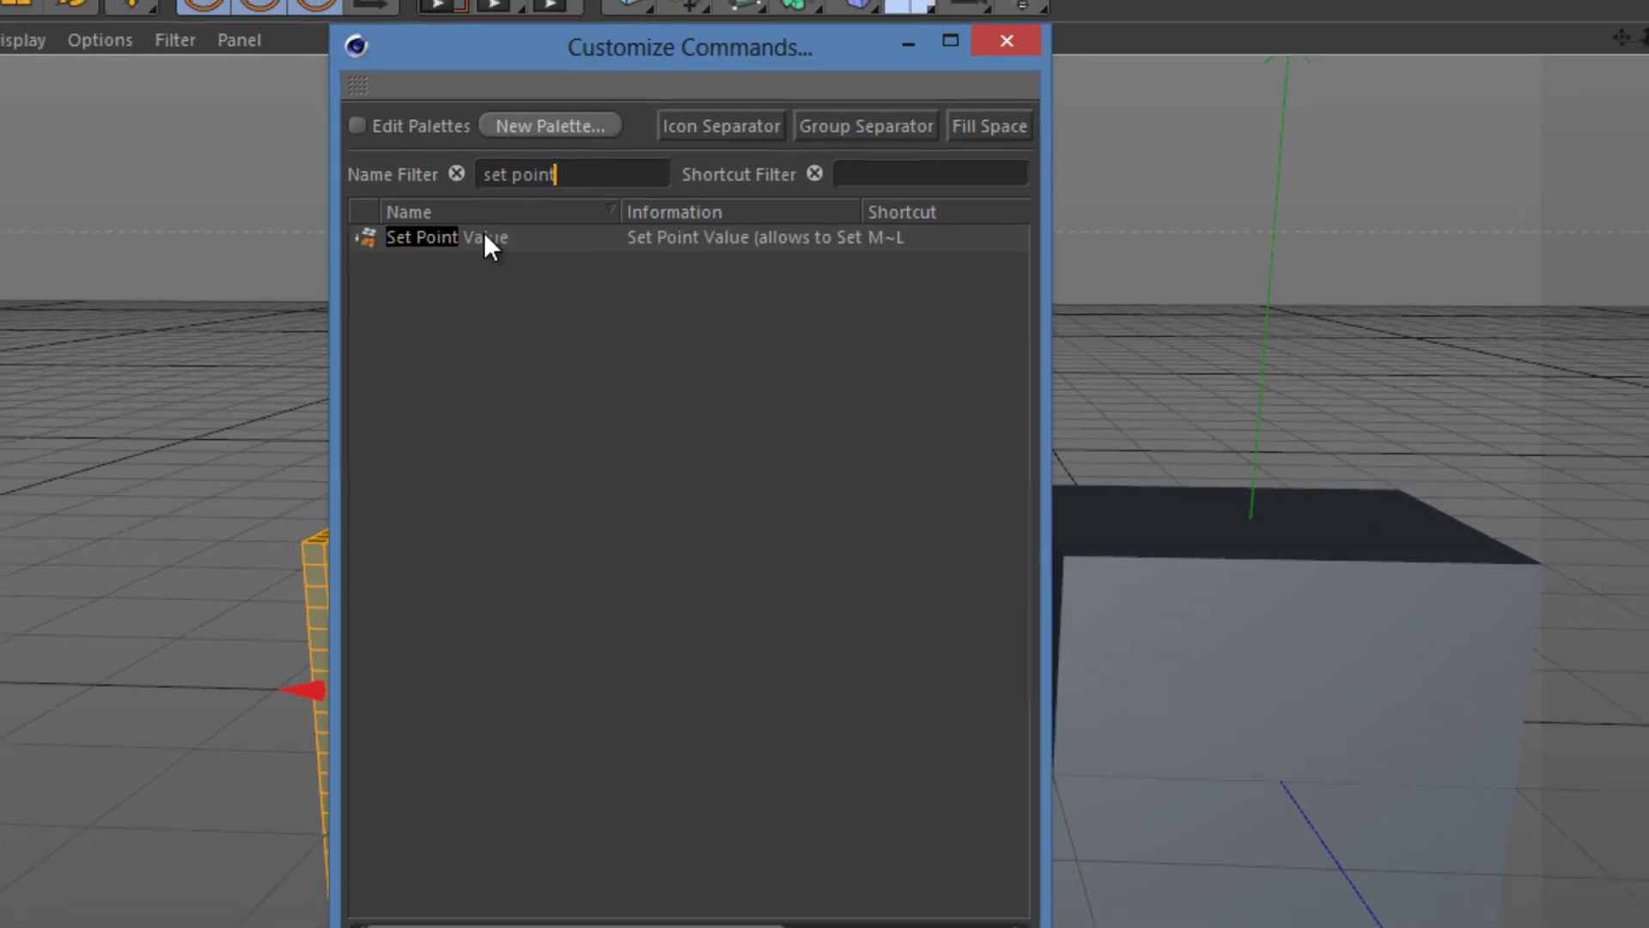
{"action": "left_click", "coordinate": [491, 240]}
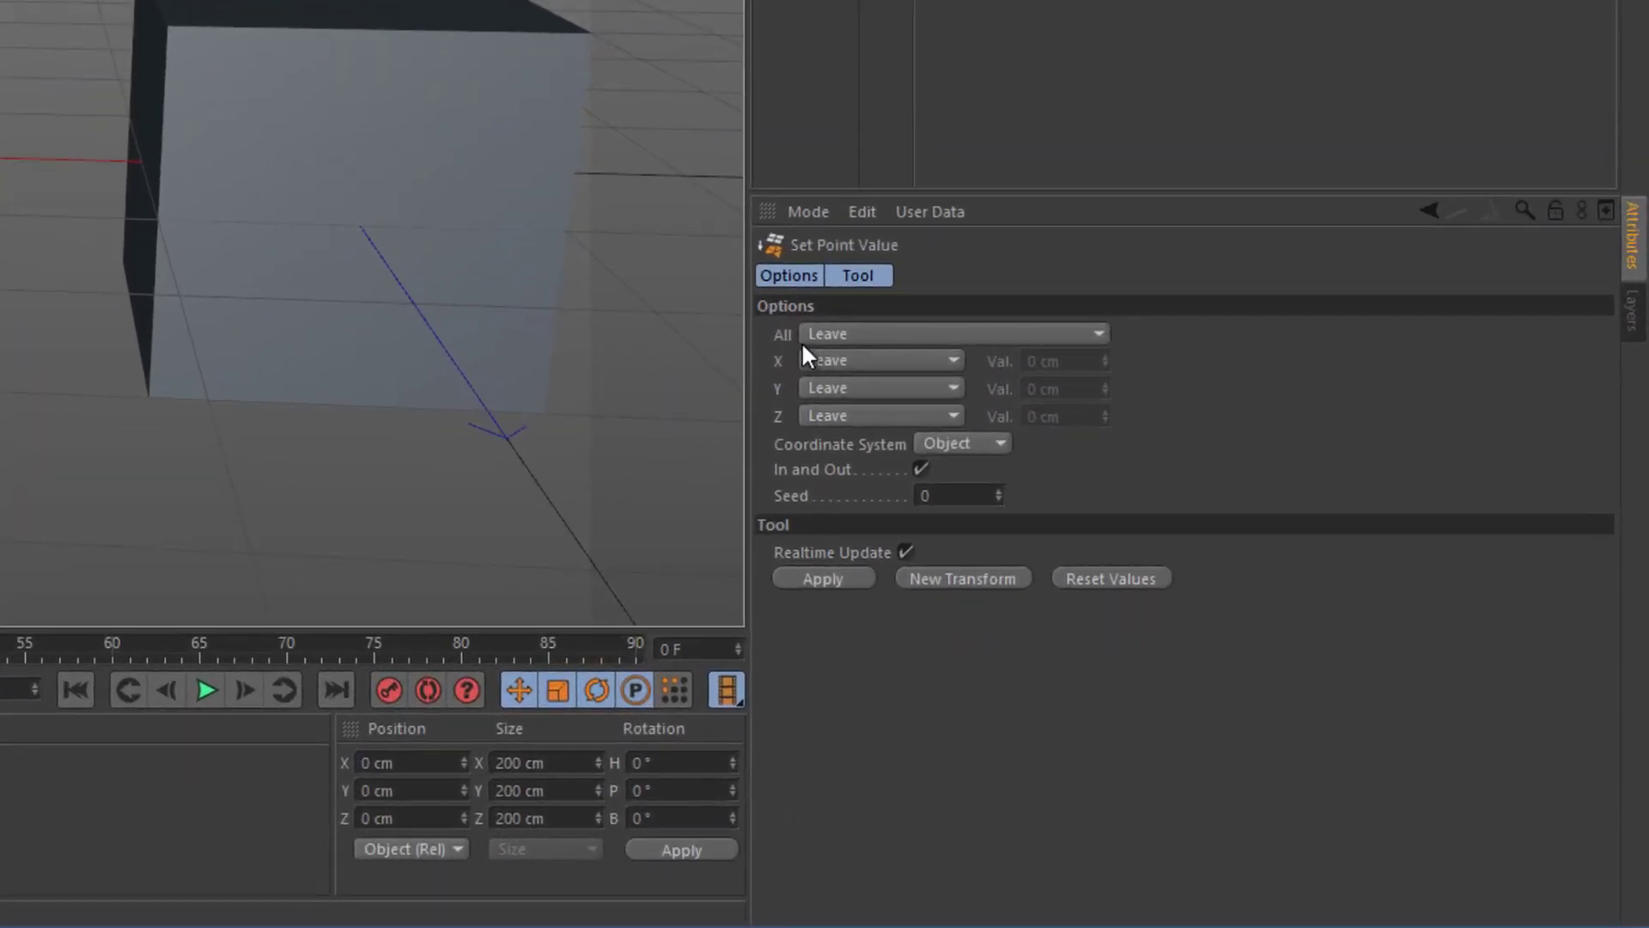
Step: Apply Crumple [Axial] with 10 cm on X, Y and Z to the selected polygons, and deselect the cube
{"action": "left_click", "coordinate": [836, 333]}
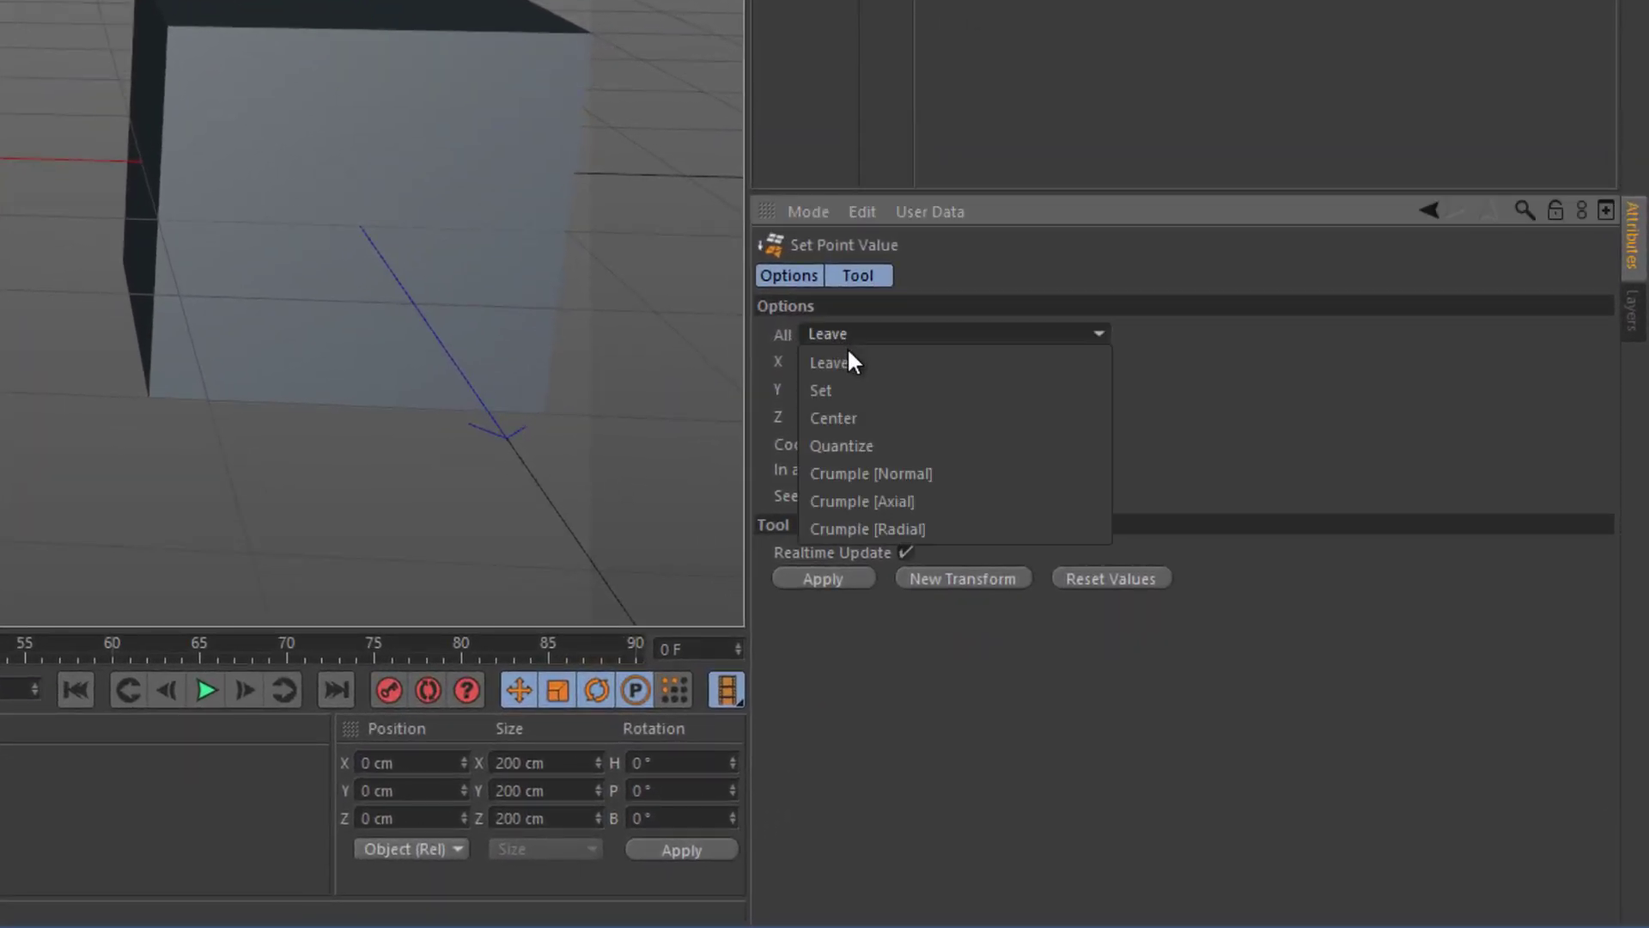
{"action": "left_click", "coordinate": [873, 501]}
{"action": "left_click", "coordinate": [1016, 361]}
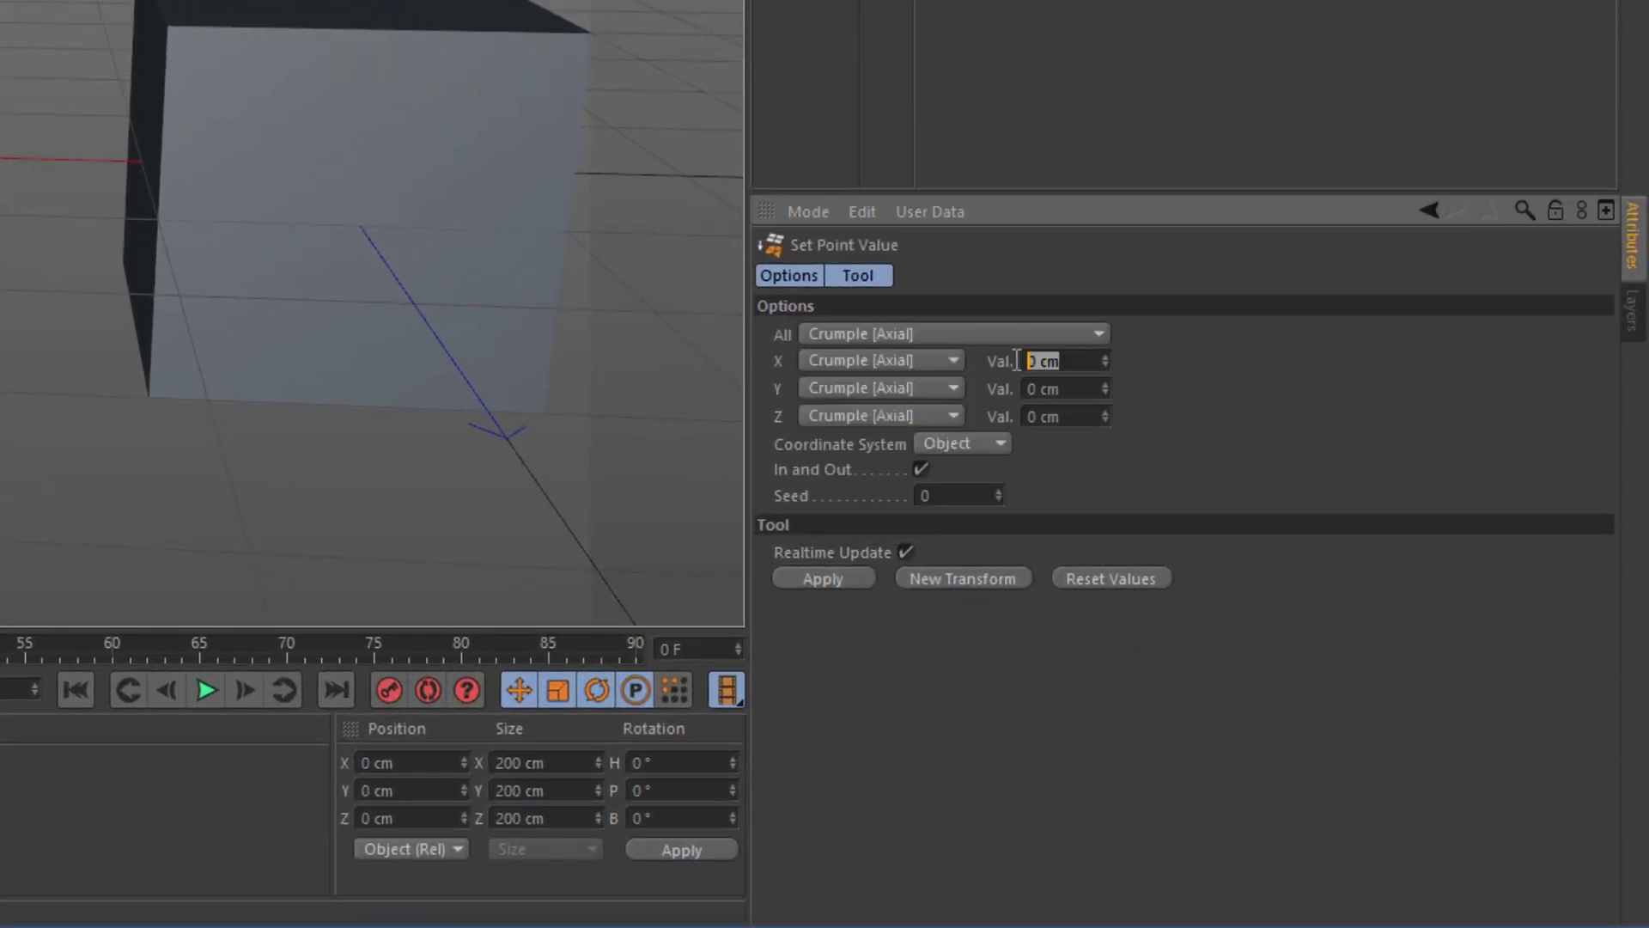
{"action": "type", "text": "10"}
{"action": "key", "text": "Tab"}
{"action": "type", "text": "10"}
{"action": "key", "text": "Tab"}
{"action": "type", "text": "10"}
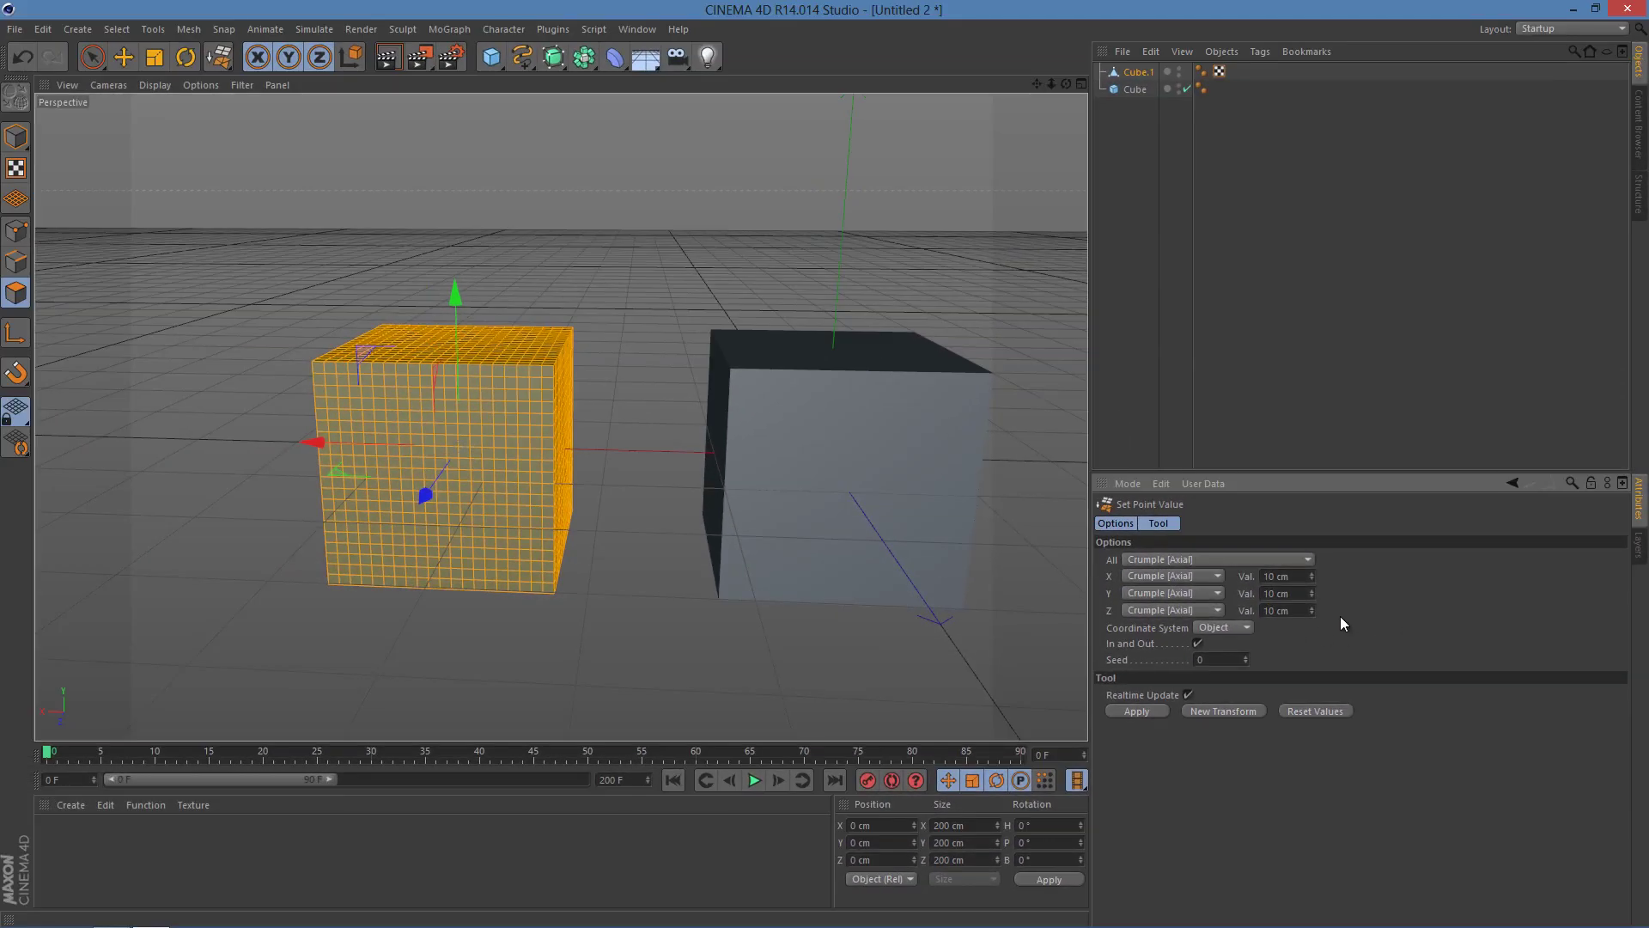
{"action": "left_click", "coordinate": [1135, 711]}
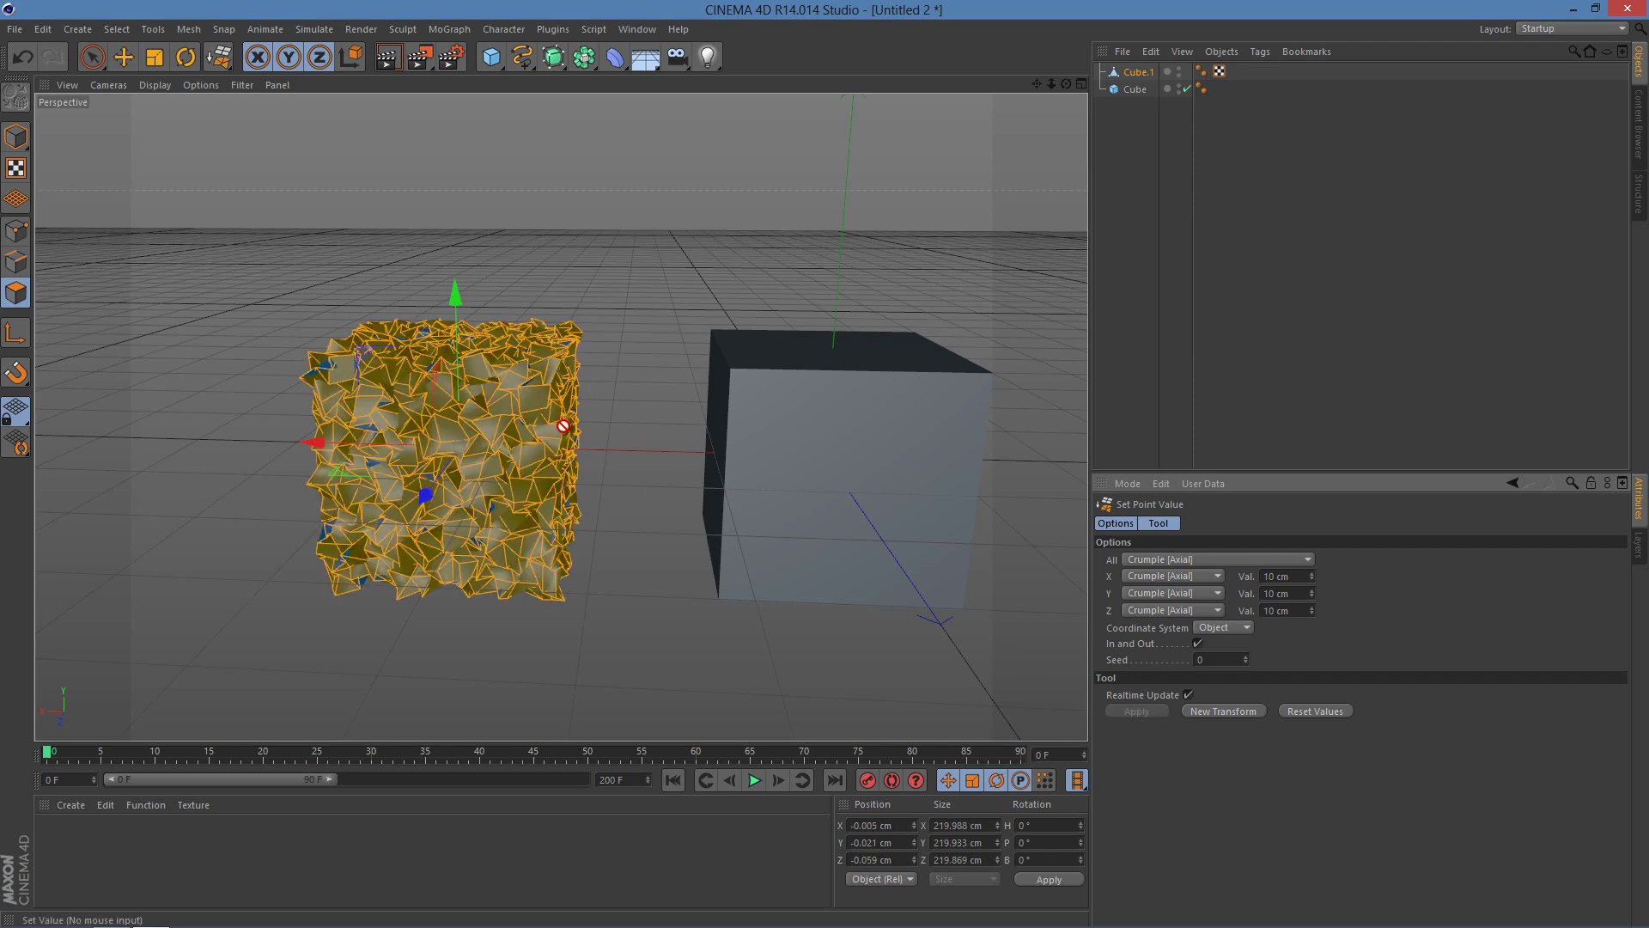
{"action": "left_click", "coordinate": [1357, 232]}
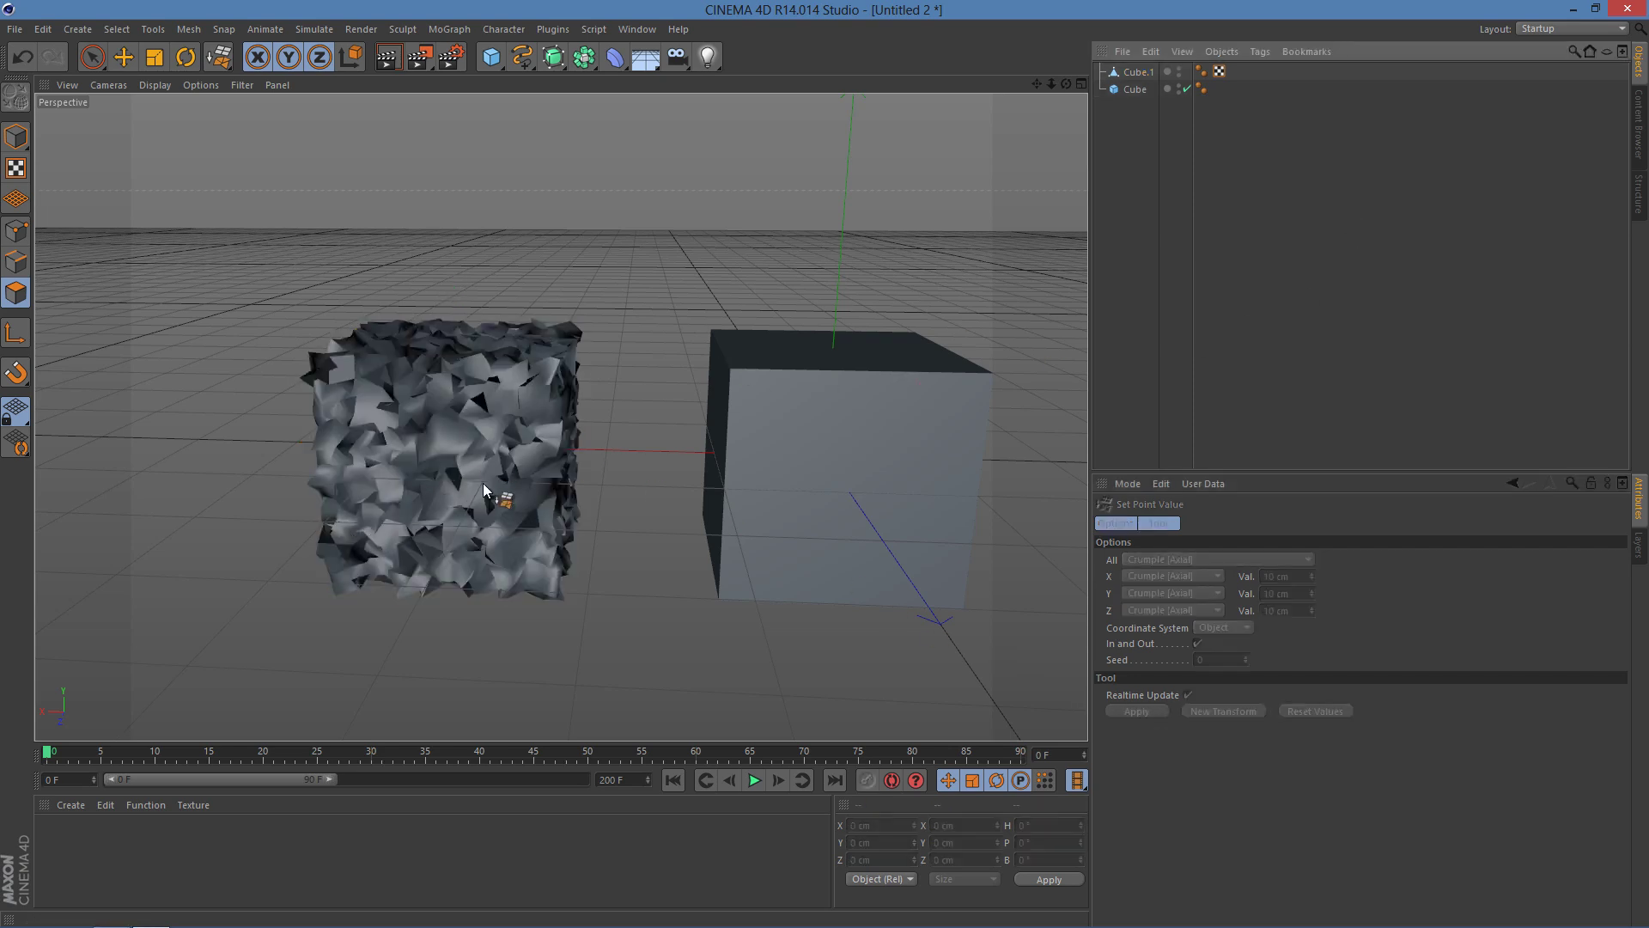
Step: Make the 13-segment cube editable, then apply Crumple [Axial] with 10 cm on X, Y and Z to all its polygons
{"action": "left_click", "coordinate": [1136, 90]}
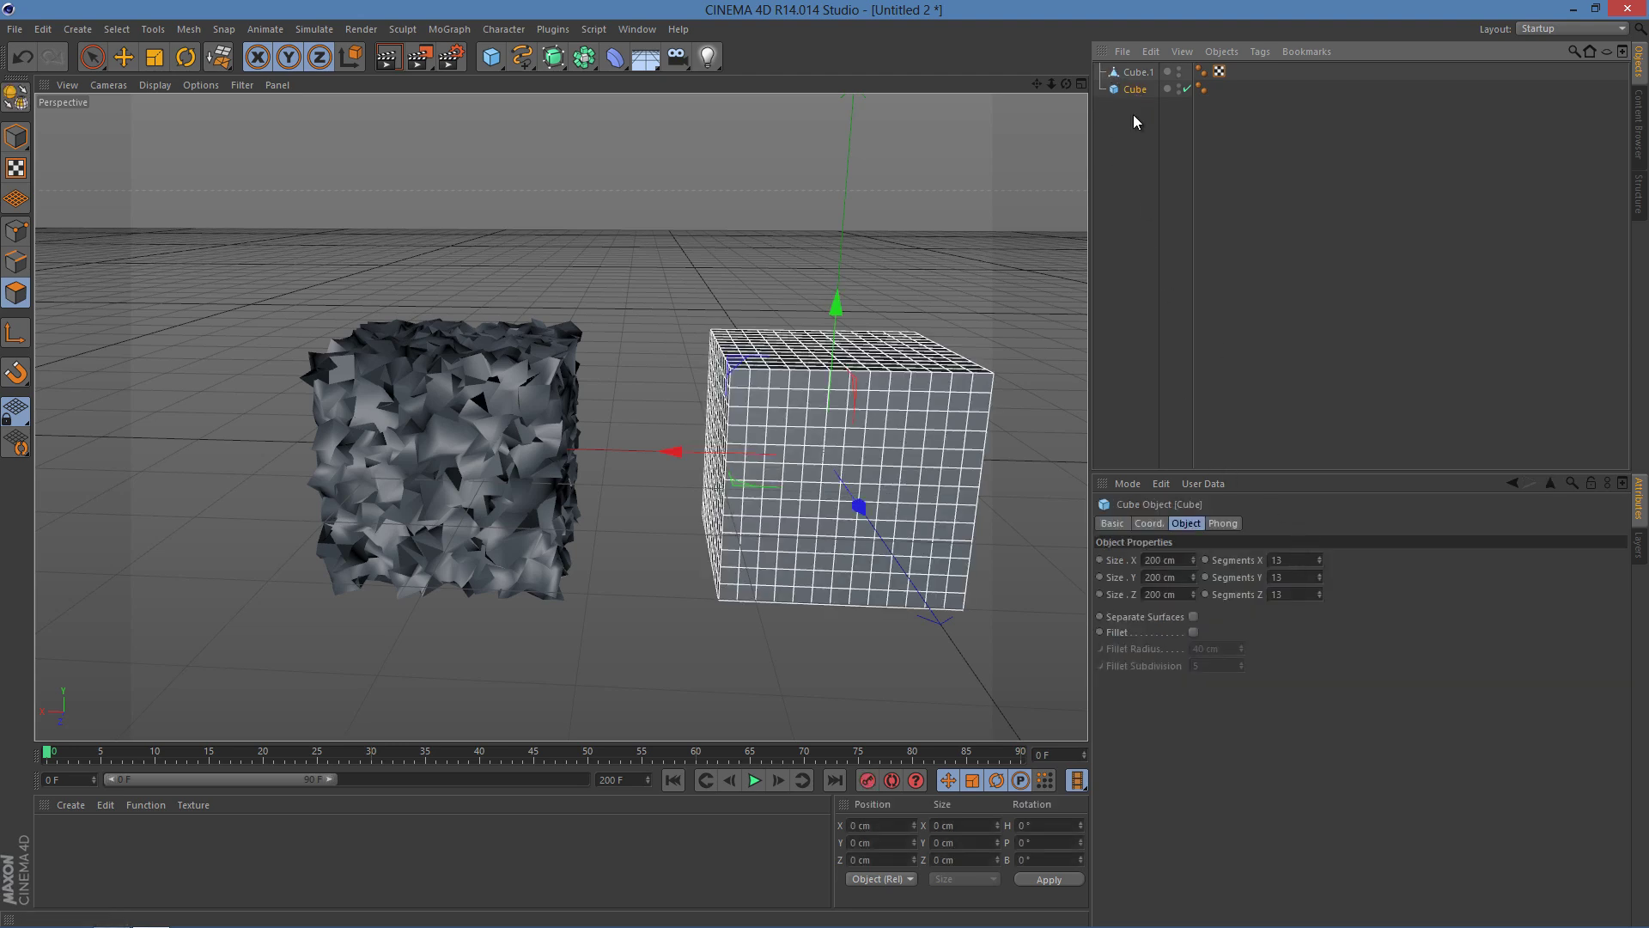
{"action": "key", "text": "c"}
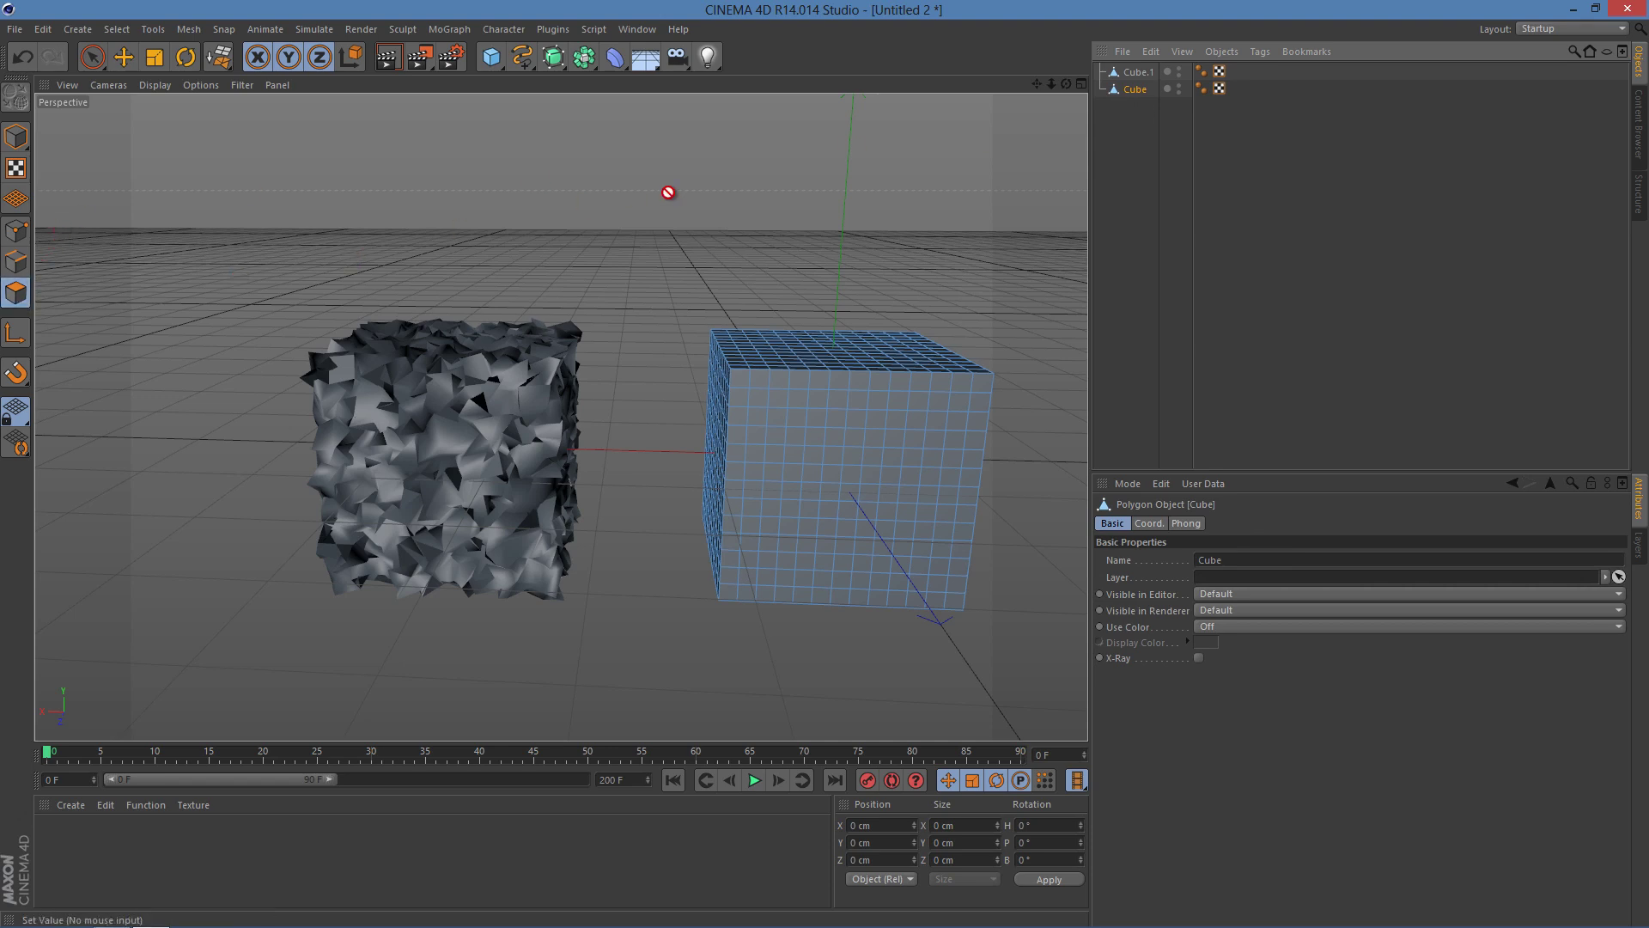
{"action": "key", "text": "ctrl+a"}
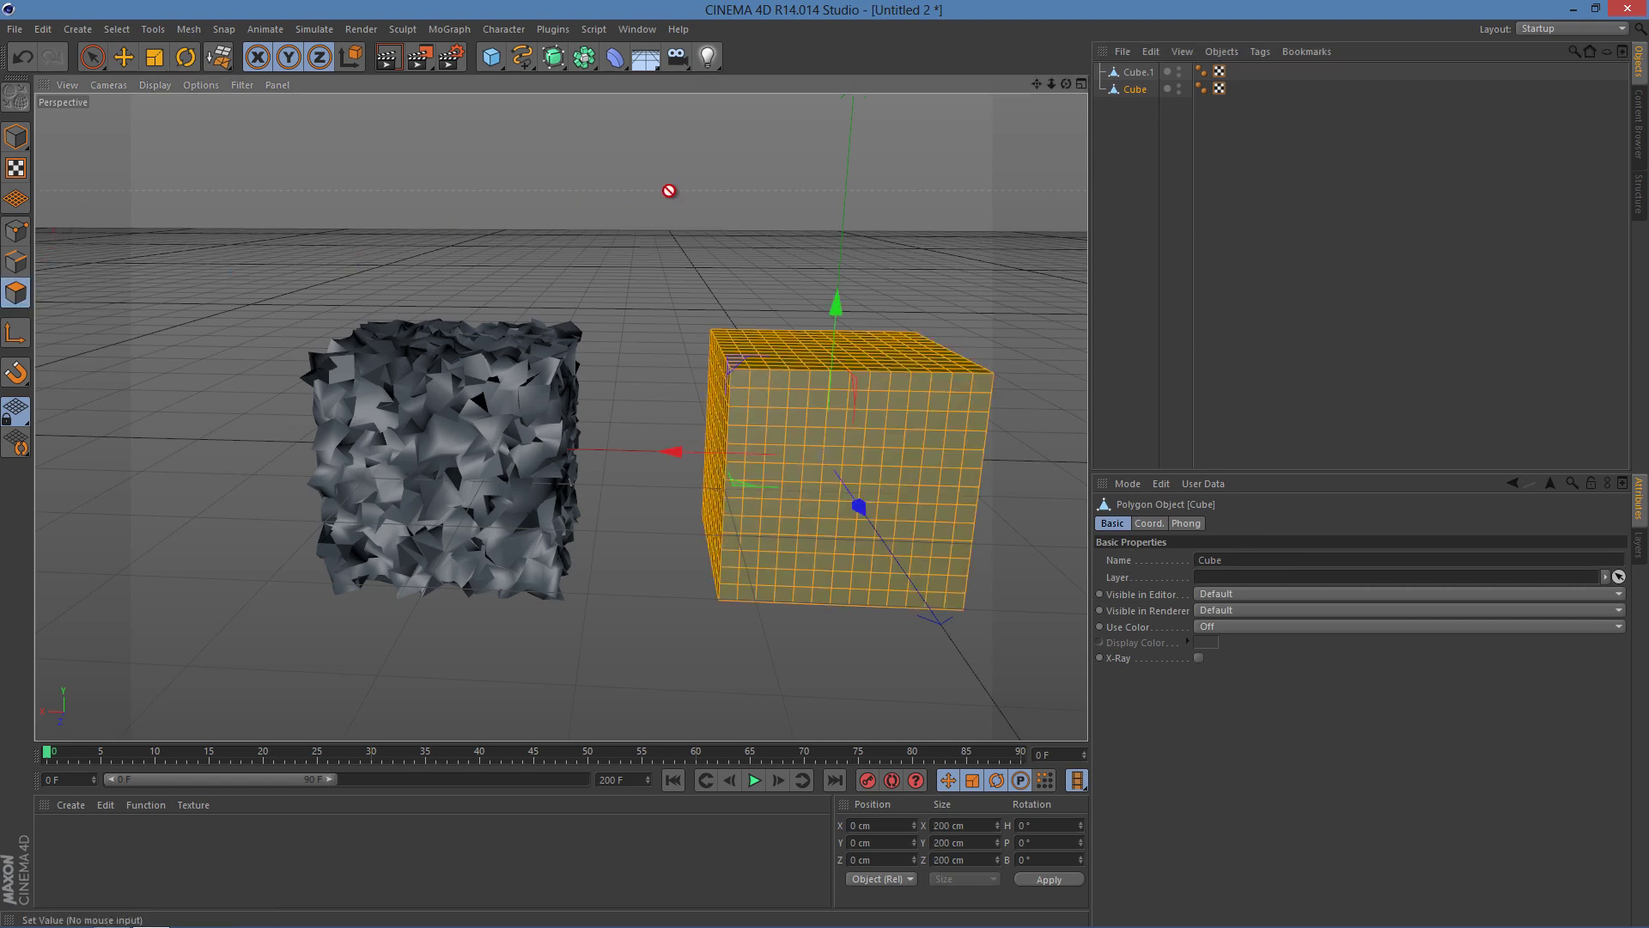
{"action": "left_click", "coordinate": [215, 58]}
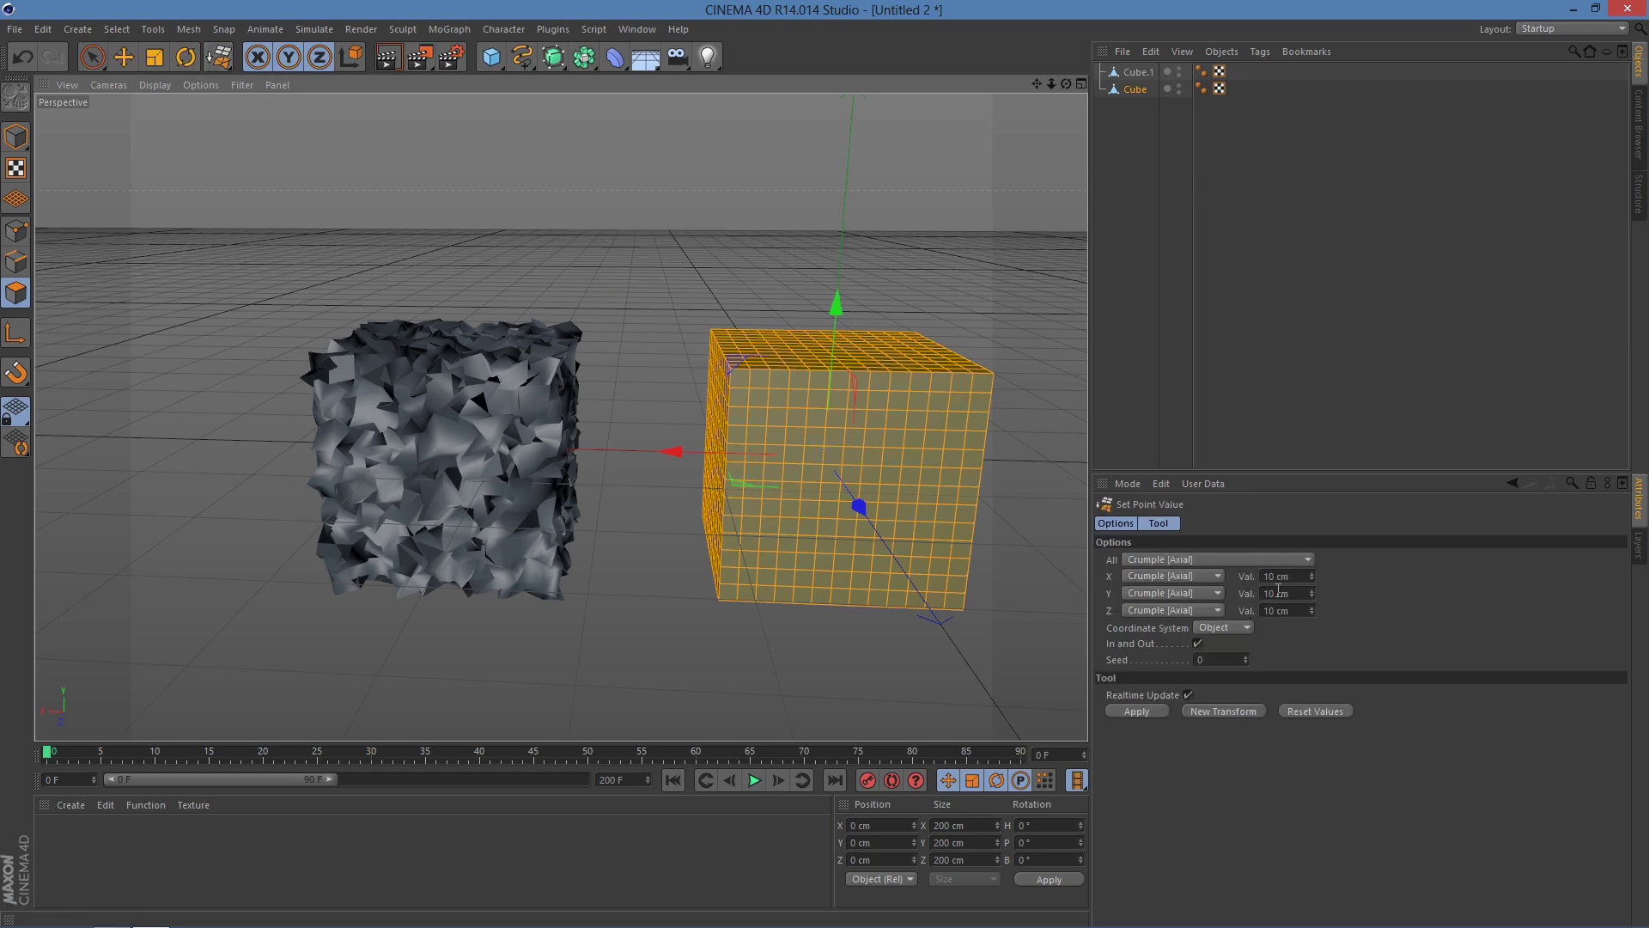
{"action": "left_click", "coordinate": [1142, 711]}
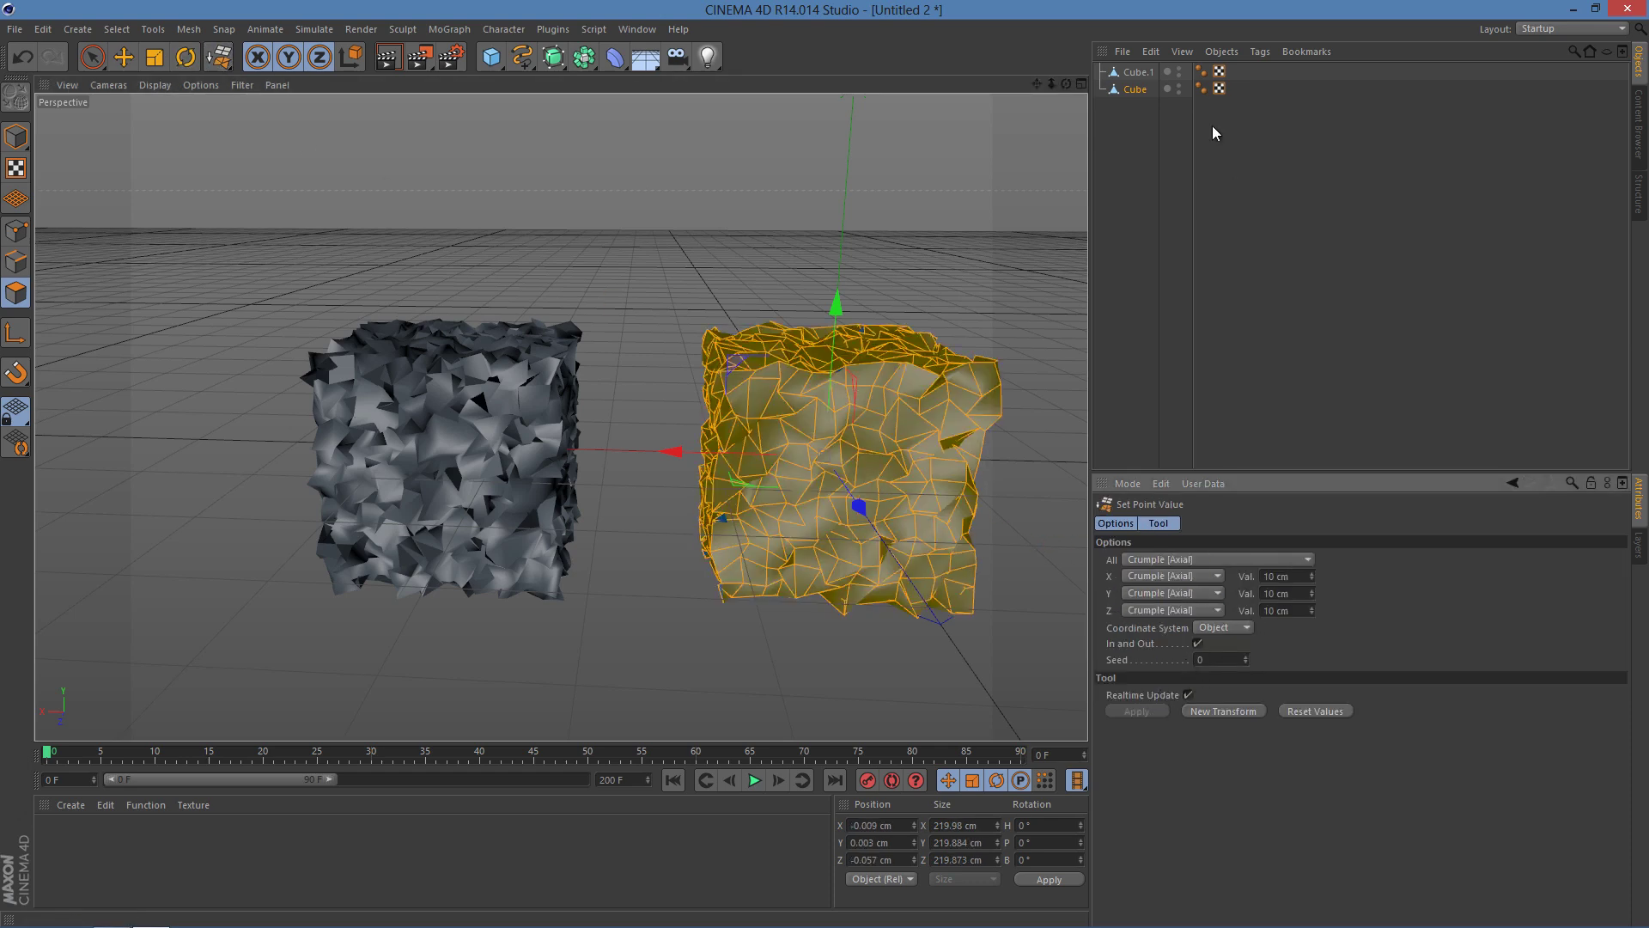
{"action": "left_click", "coordinate": [1144, 115]}
Step: Place each of the two crumpled cubes inside its own HyperNURBS object to smooth it
{"action": "left_click", "coordinate": [1139, 74]}
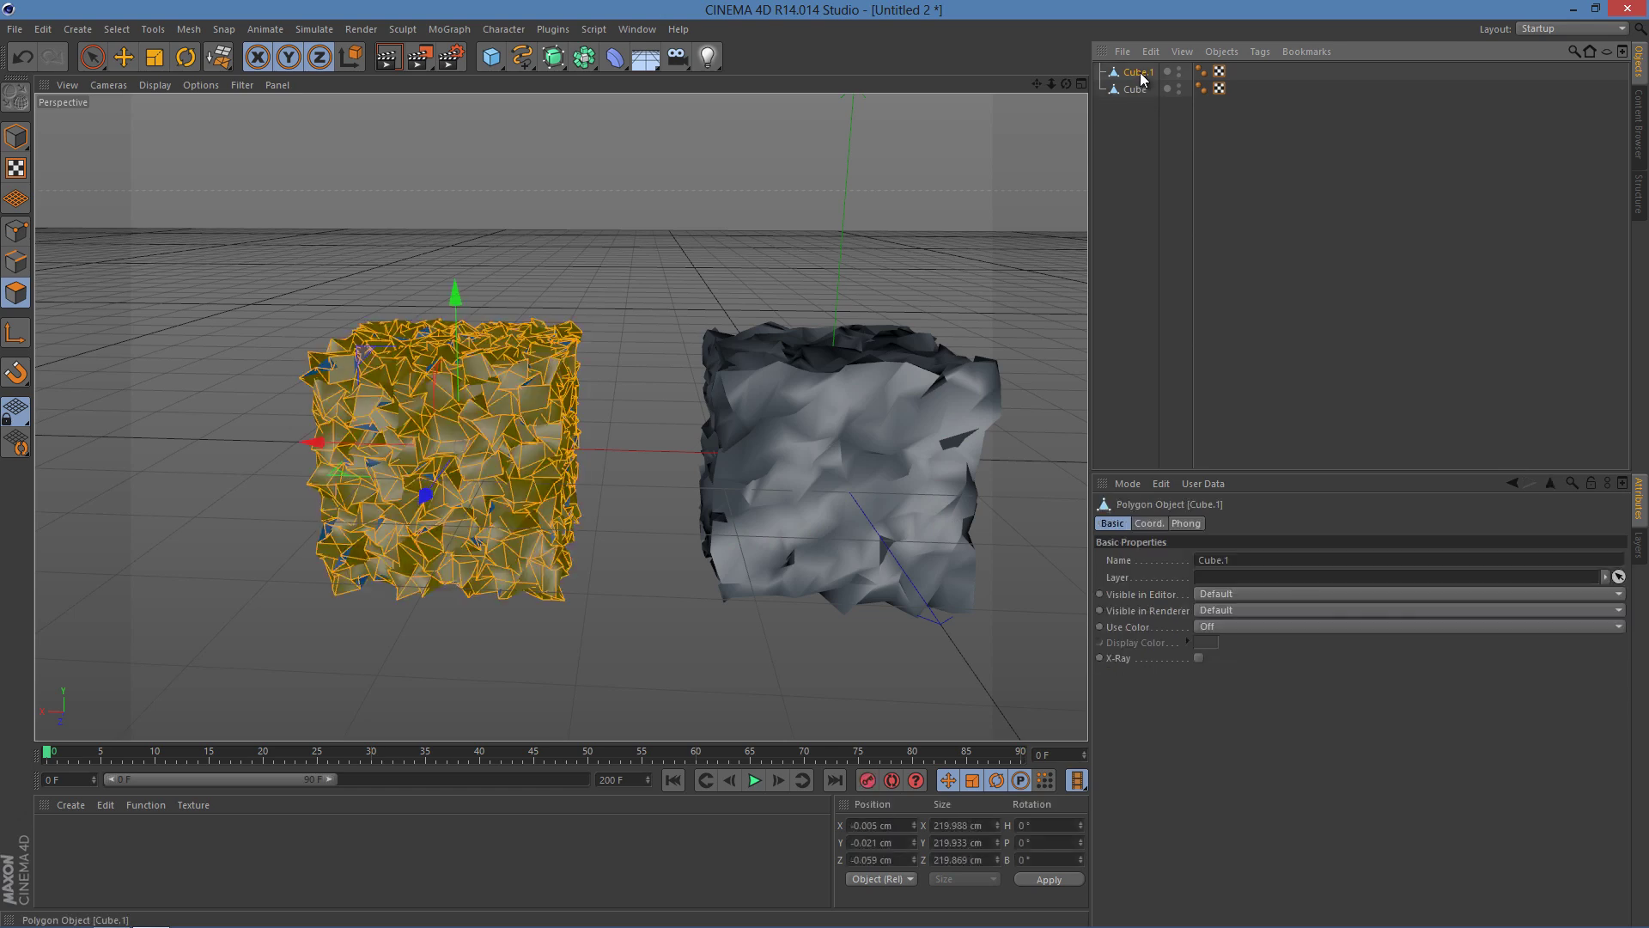
{"action": "left_click", "coordinate": [554, 58], "text": "alt"}
{"action": "left_click", "coordinate": [1135, 106]}
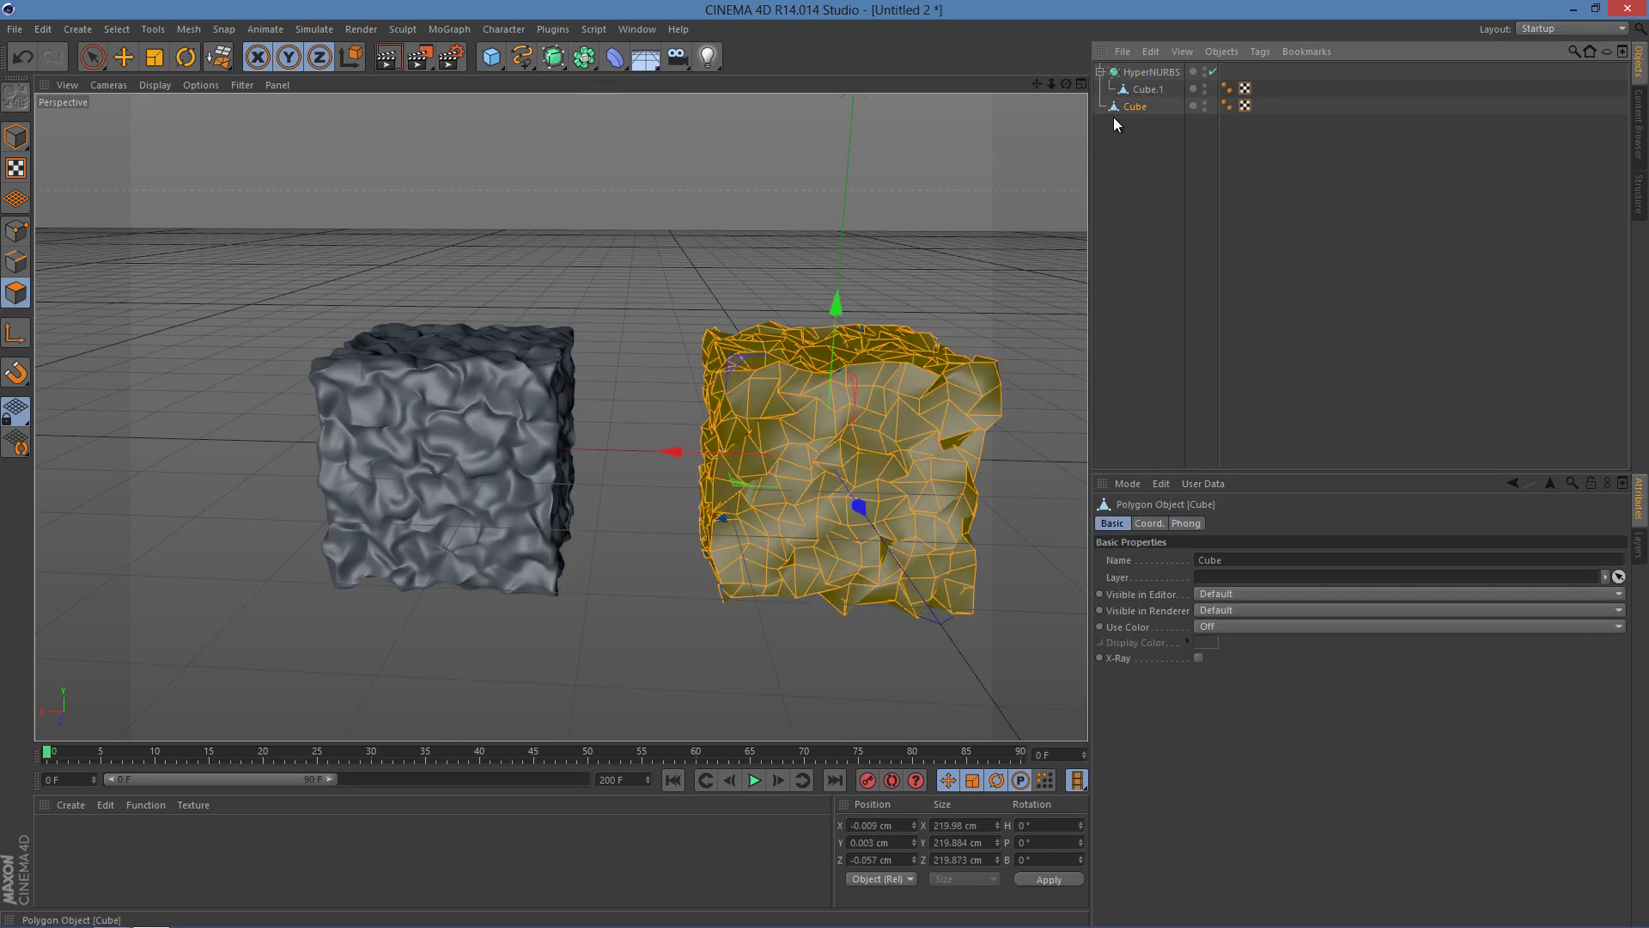
{"action": "left_click", "coordinate": [553, 58], "text": "alt"}
{"action": "left_click", "coordinate": [1168, 206]}
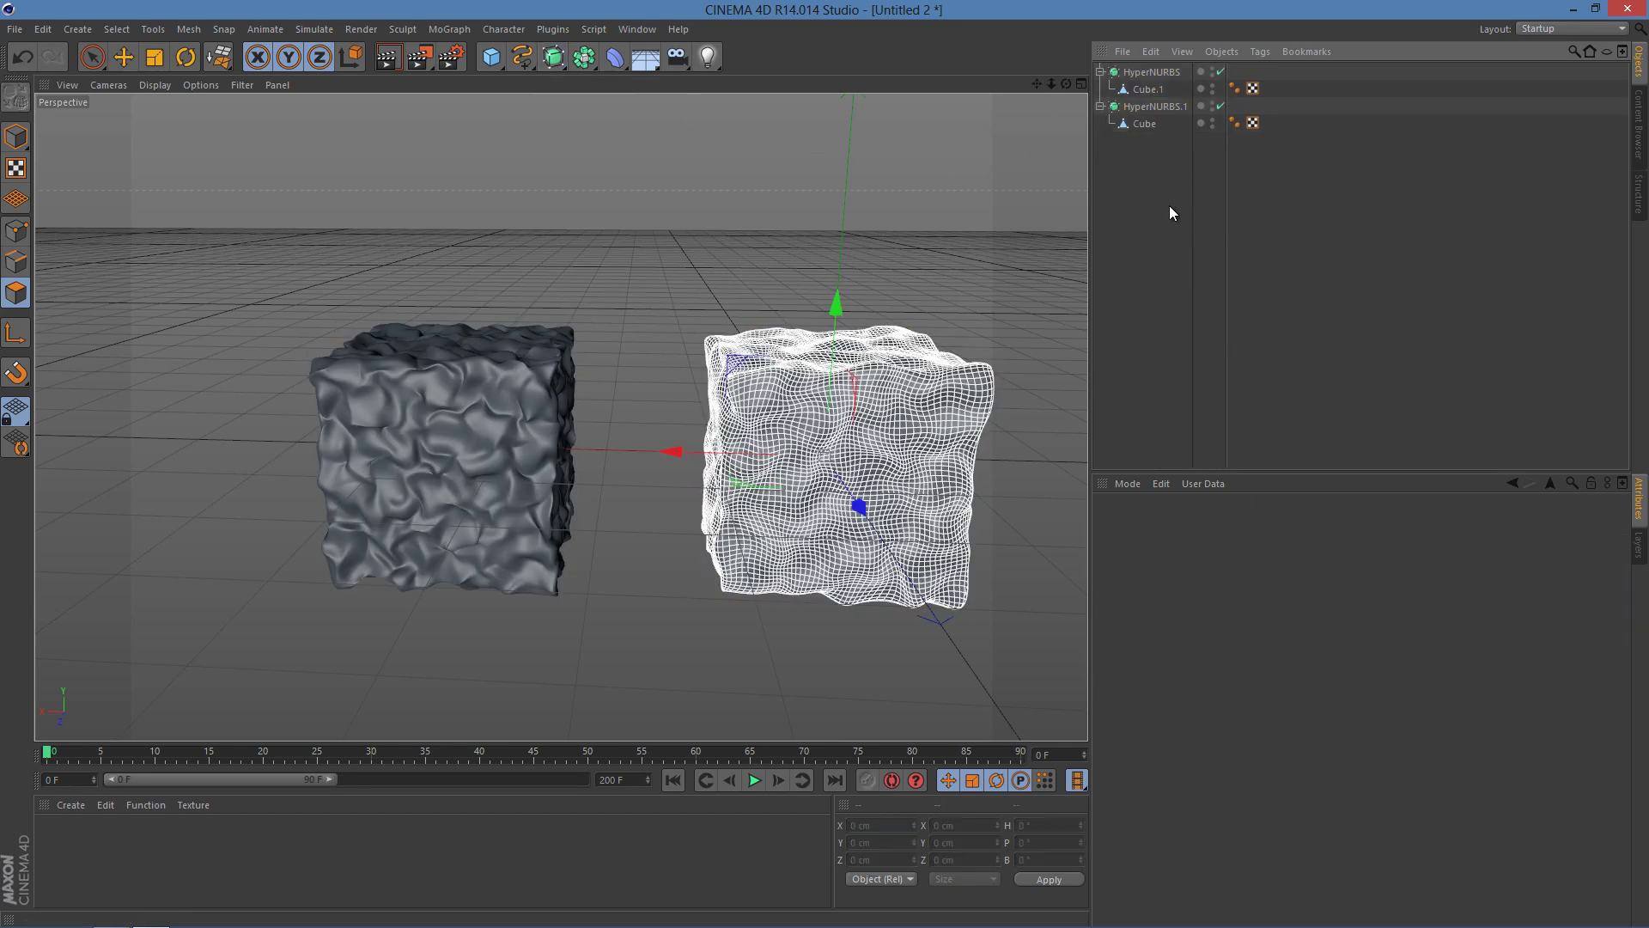
Step: Compare the surface detail of the two smoothed cubes from the front and from above
{"action": "left_click_drag", "start_coordinate": [955, 343], "coordinate": [1021, 286], "text": "alt"}
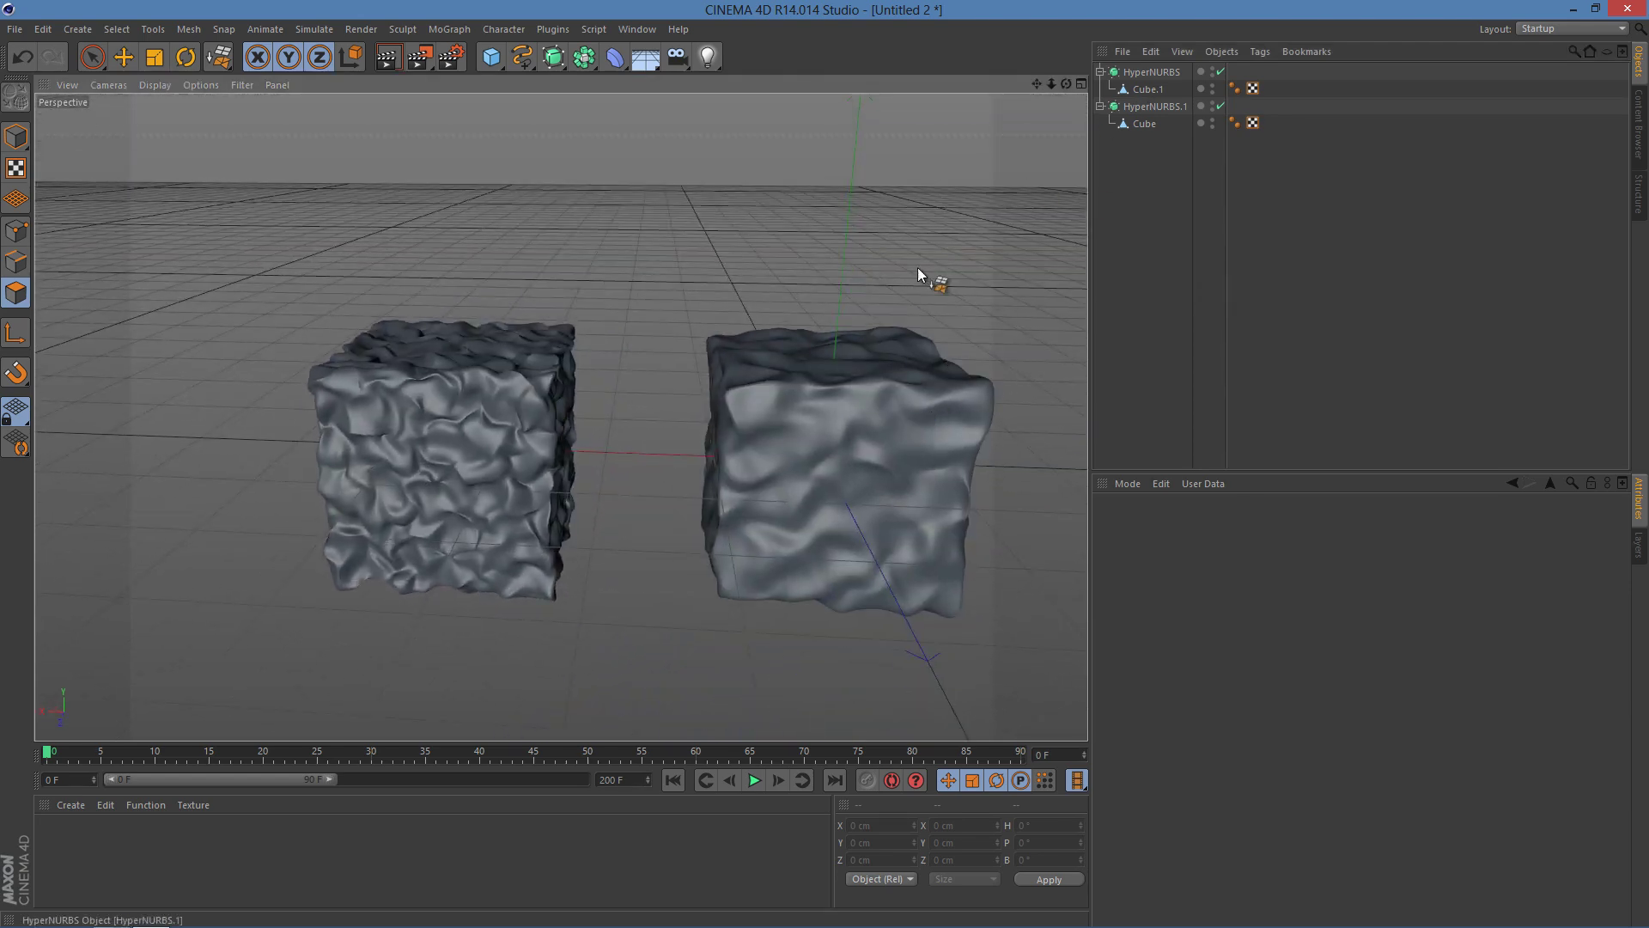
{"action": "left_click", "coordinate": [1150, 74]}
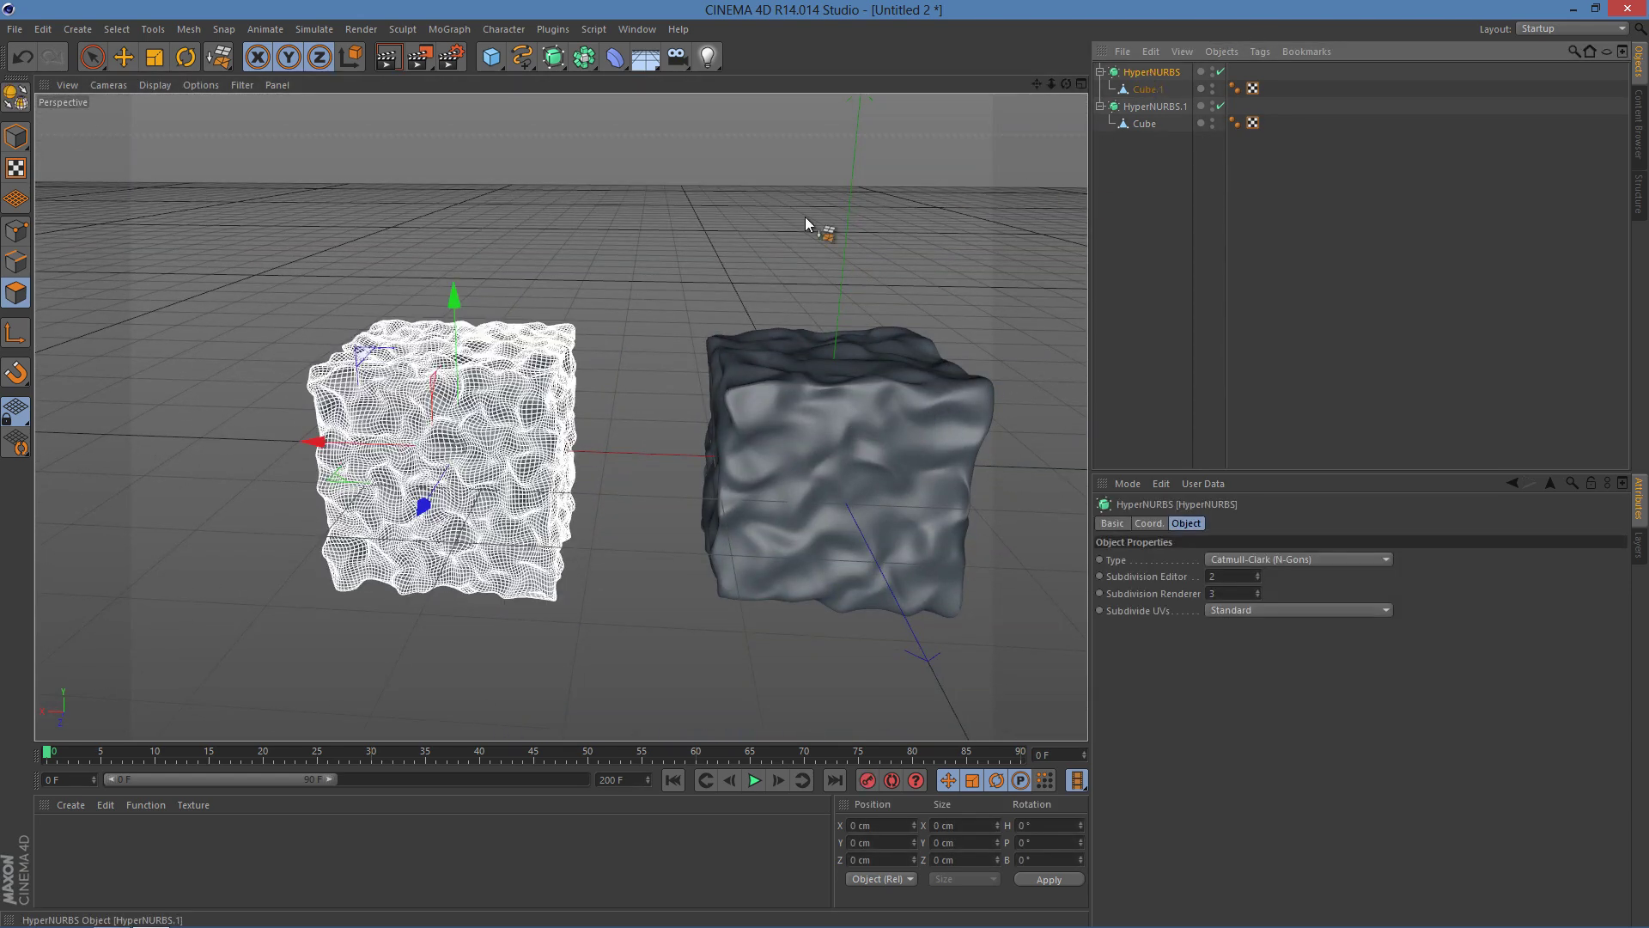
{"action": "left_click", "coordinate": [1147, 108]}
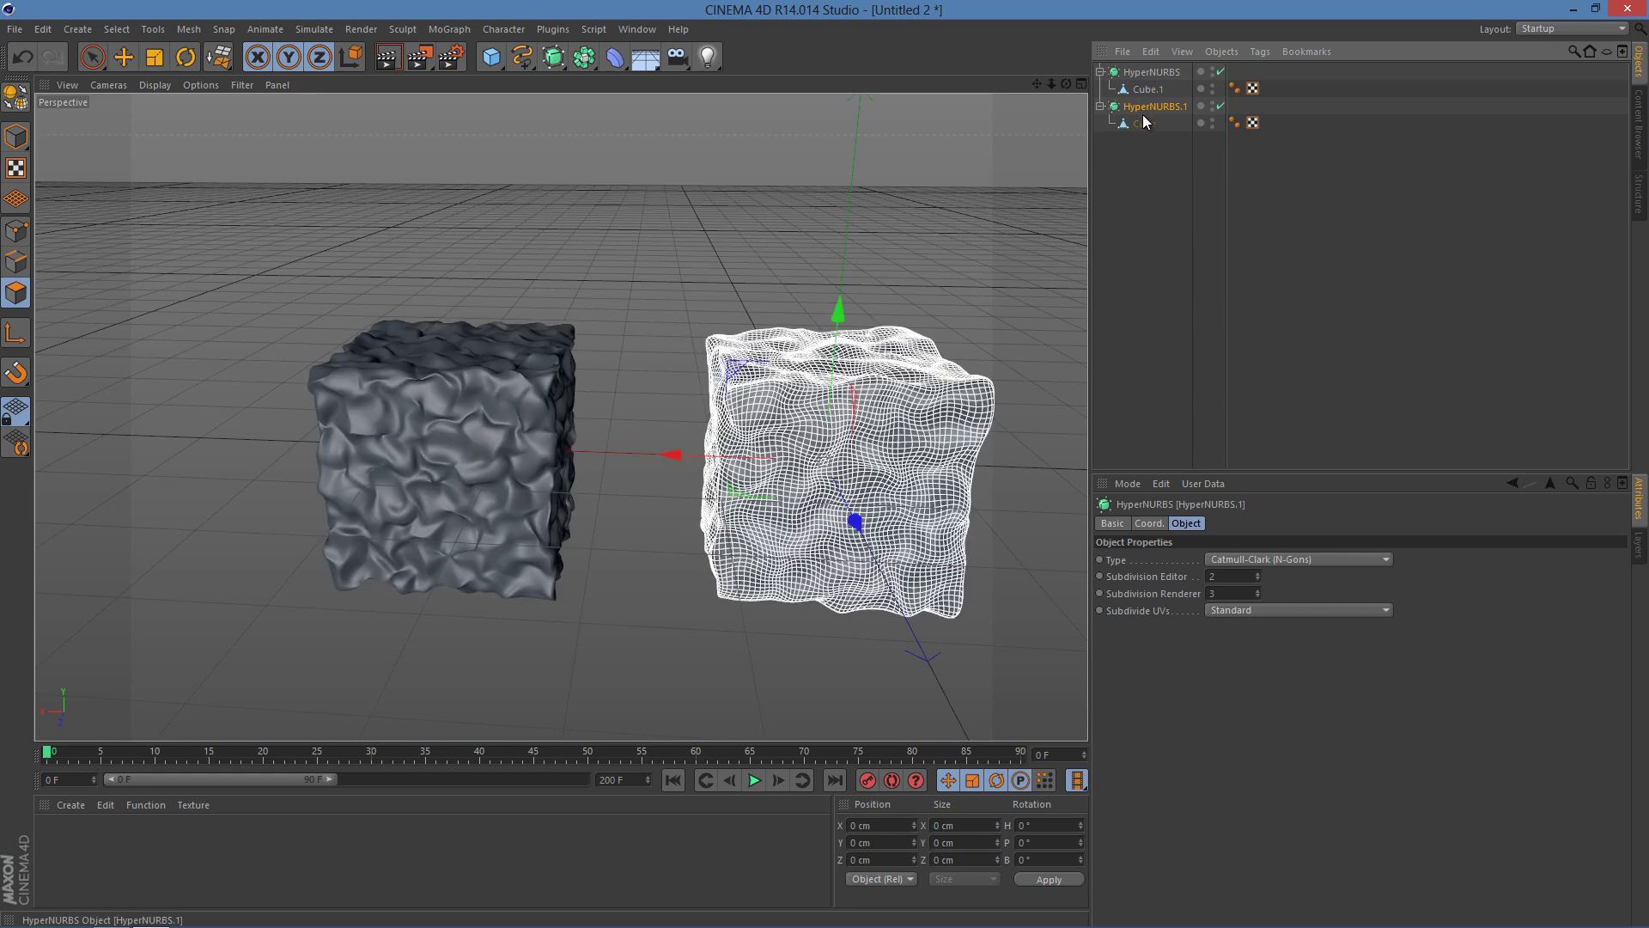
{"action": "left_click", "coordinate": [1158, 219]}
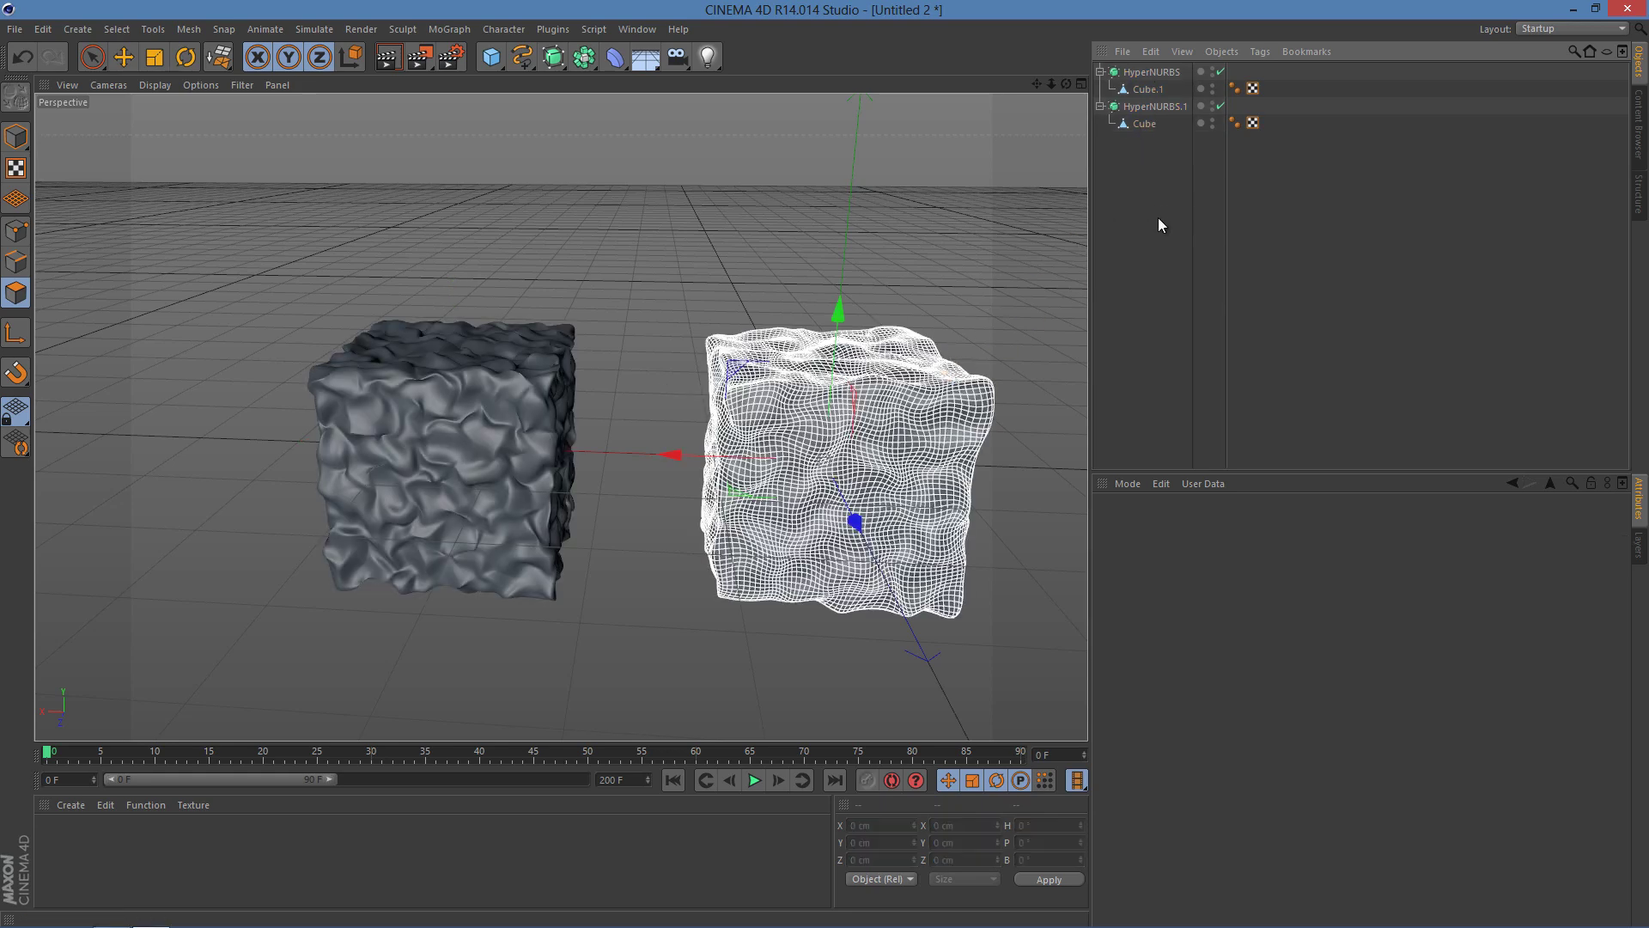
{"action": "left_click_drag", "start_coordinate": [983, 302], "coordinate": [863, 404], "text": "alt"}
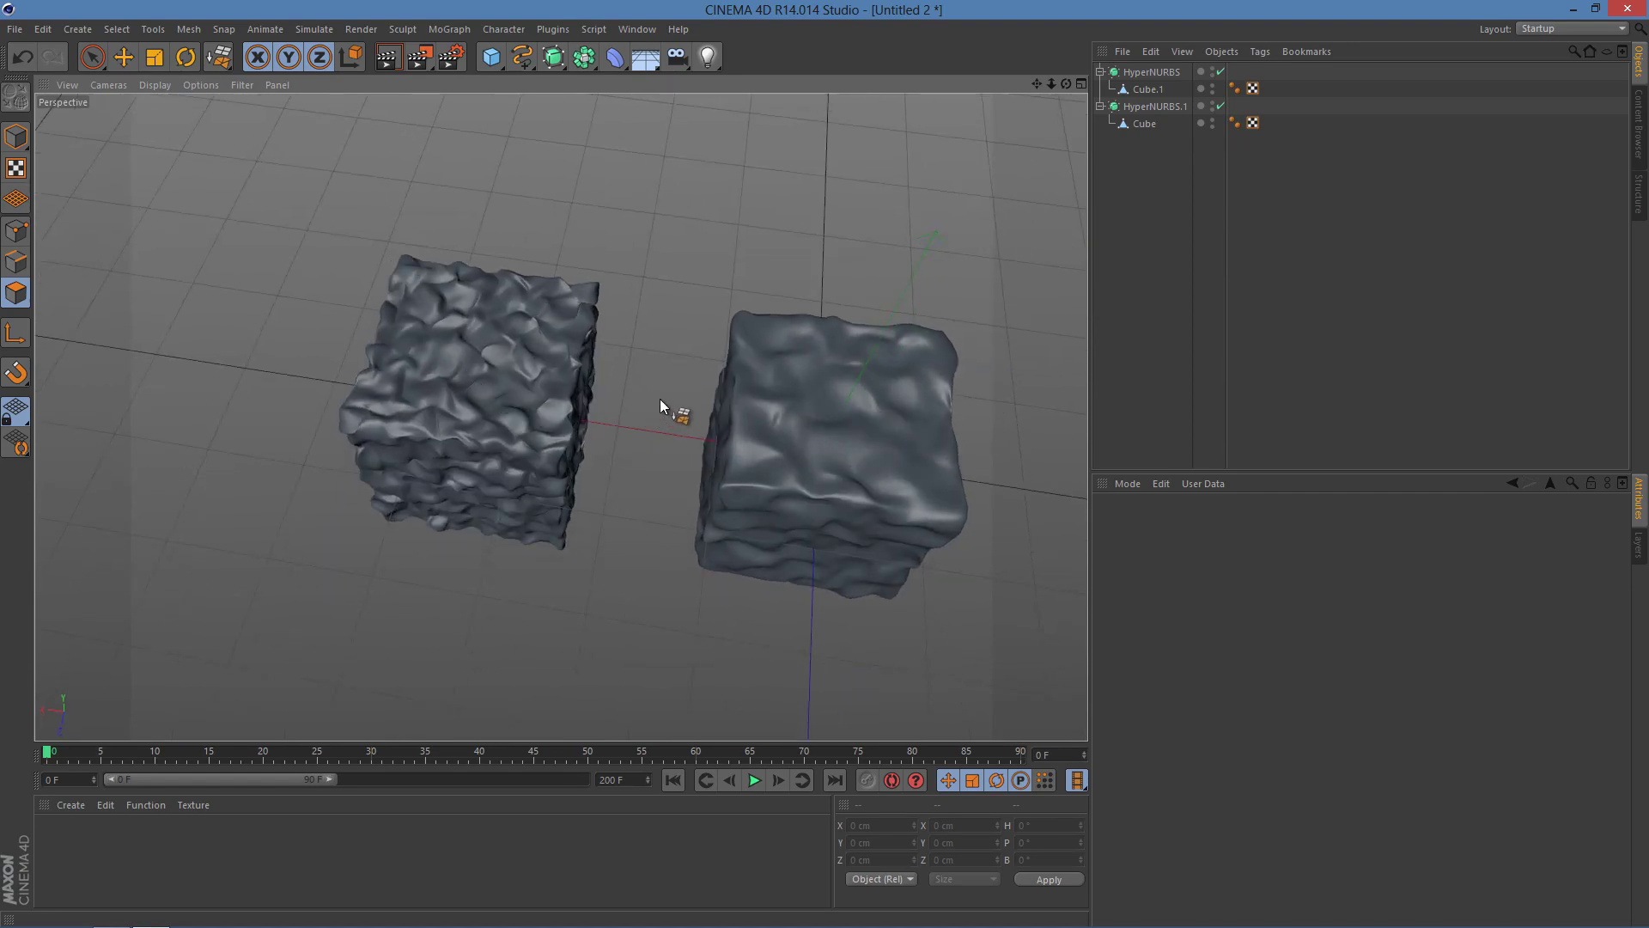
{"action": "left_click_drag", "start_coordinate": [660, 399], "coordinate": [703, 383], "text": "alt"}
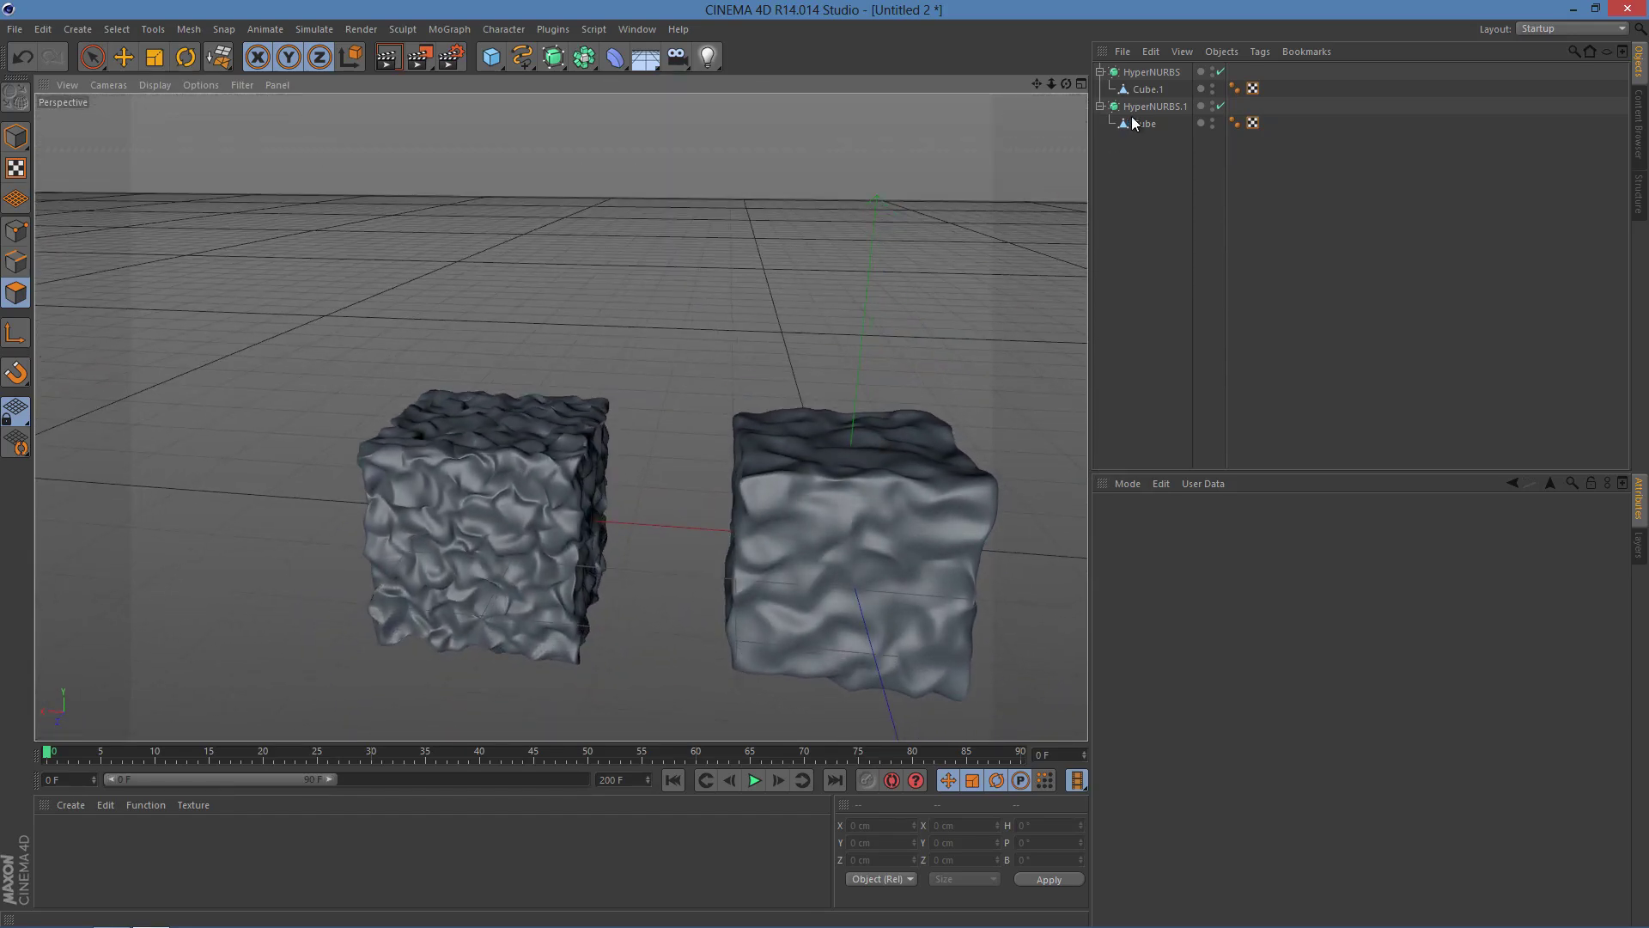
Step: Delete the denser 20-segment cube together with its HyperNURBS and keep the 13-segment one
{"action": "left_click", "coordinate": [1155, 73]}
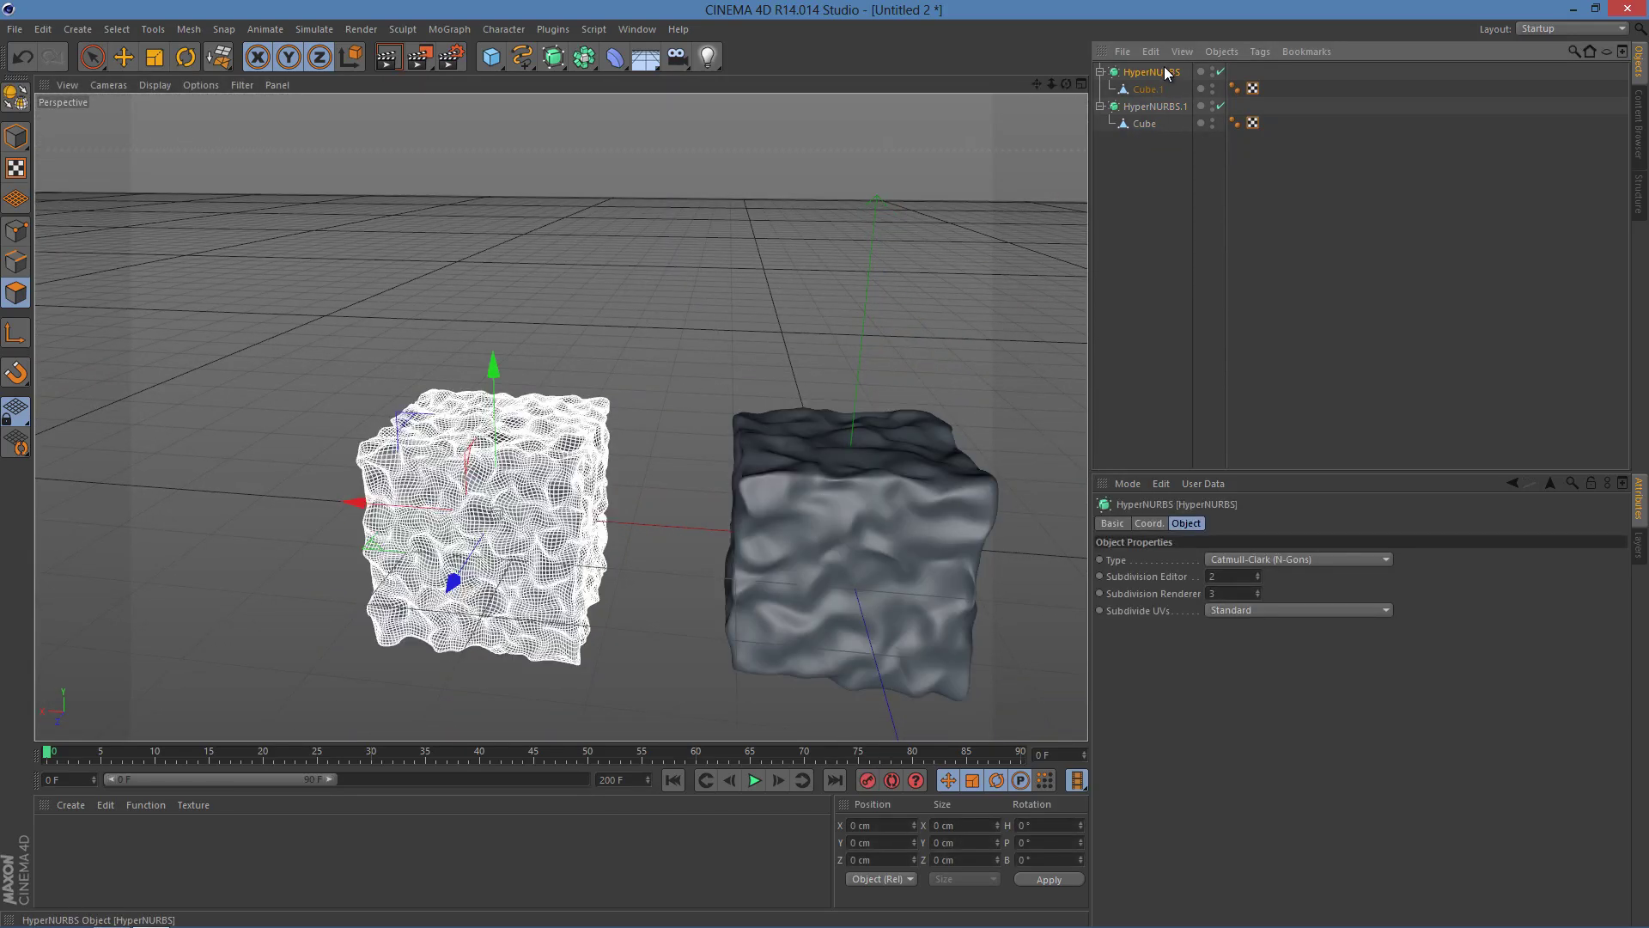
{"action": "left_click_drag", "start_coordinate": [1166, 73], "coordinate": [743, 366]}
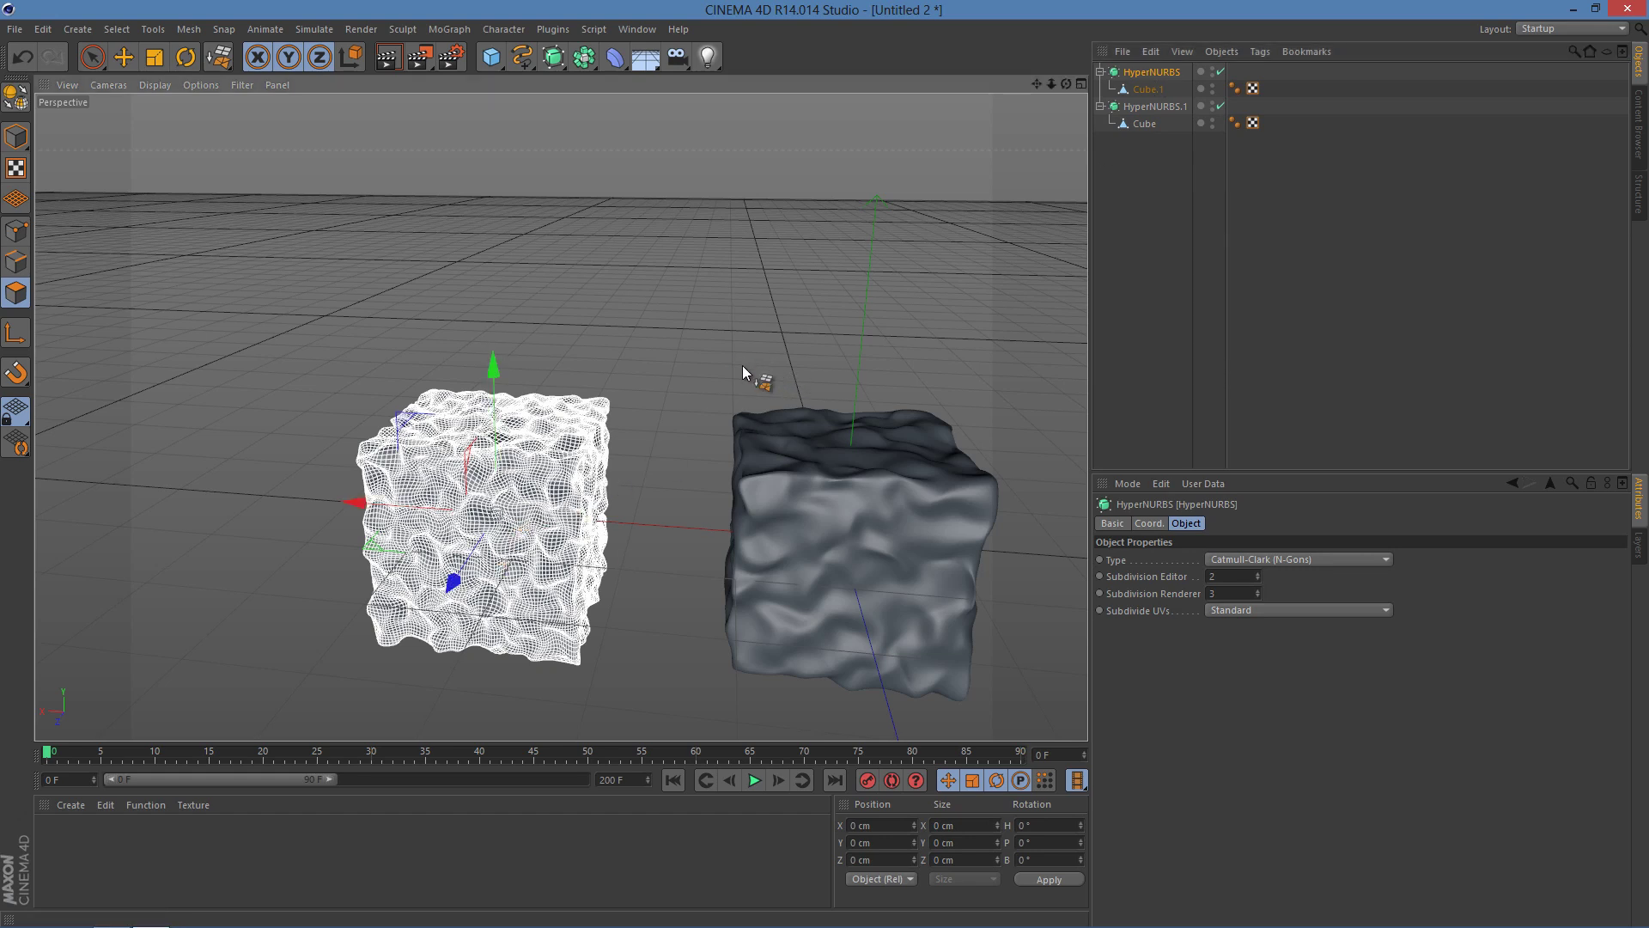
{"action": "left_click_drag", "start_coordinate": [936, 240], "coordinate": [1034, 187]}
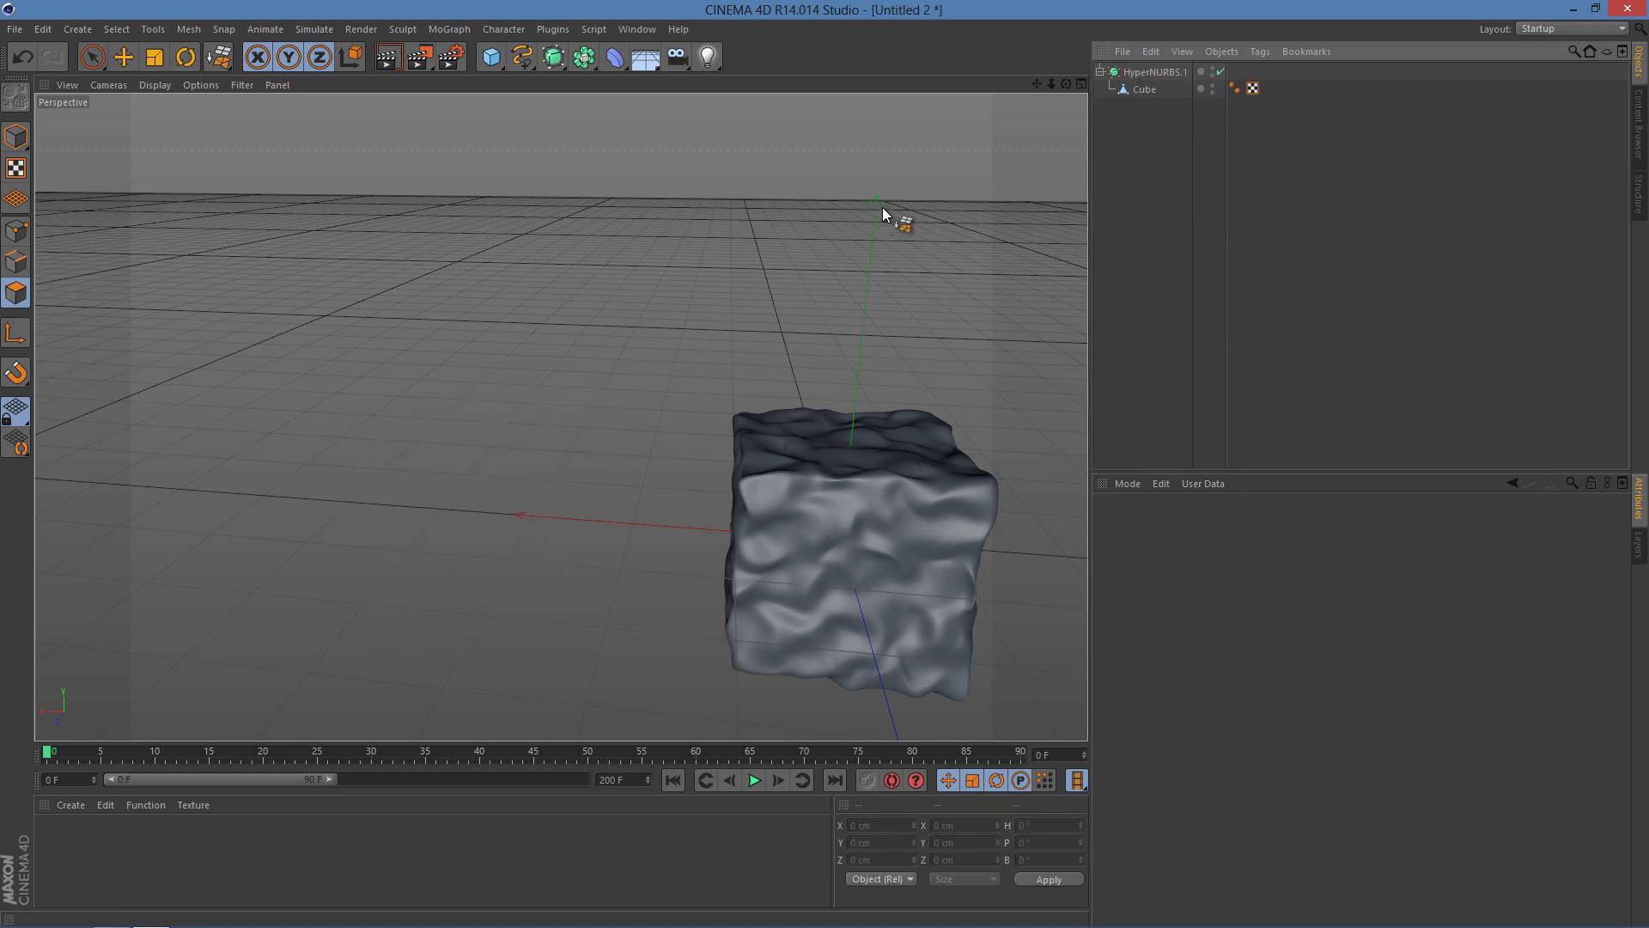
{"action": "middle_click_drag", "start_coordinate": [883, 250], "coordinate": [628, 280], "text": "alt"}
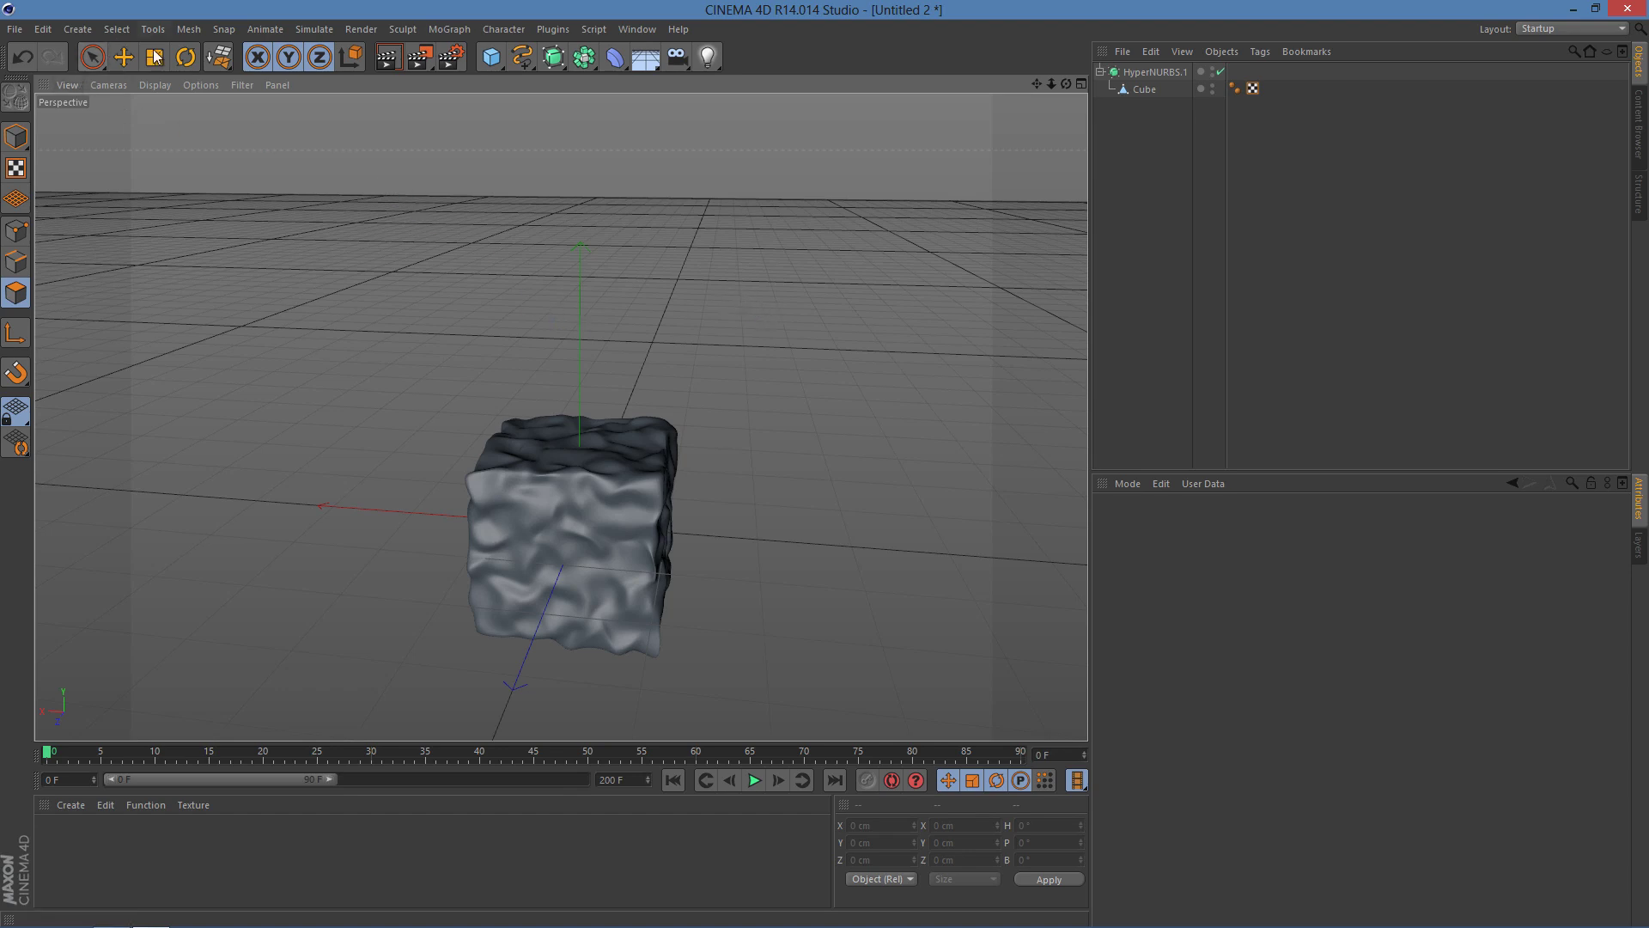
Step: Scale the smoothed ice cube down along X, Y and Z until it is small compared with the glass
{"action": "left_click", "coordinate": [124, 57]}
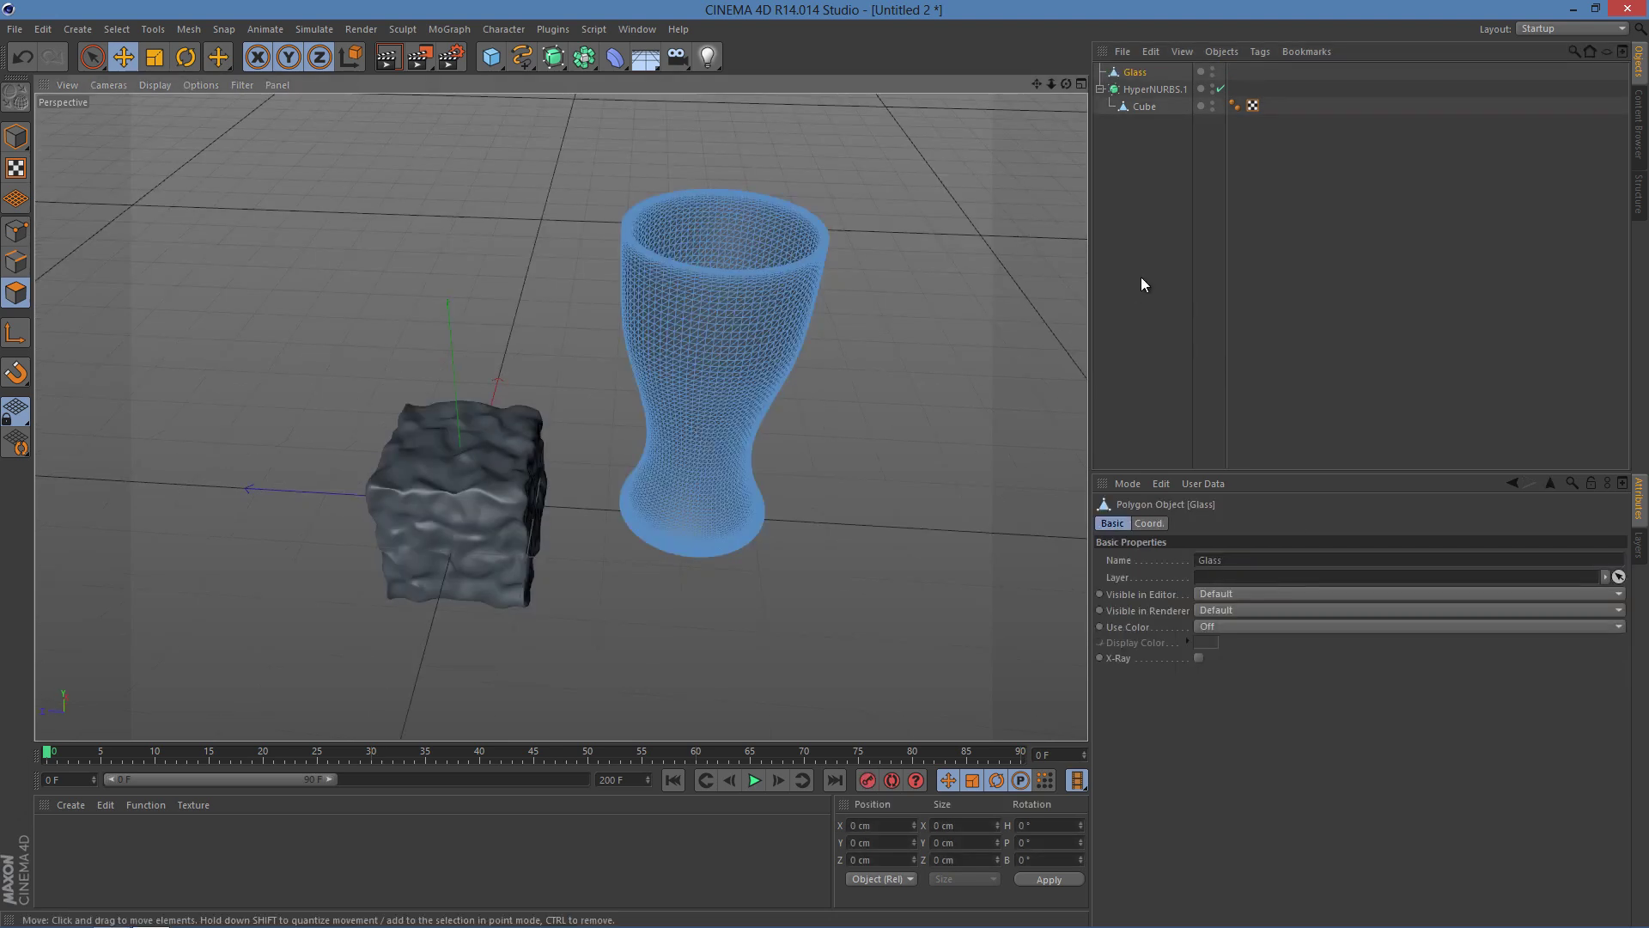
{"action": "left_click", "coordinate": [1121, 125]}
{"action": "left_click", "coordinate": [1145, 88]}
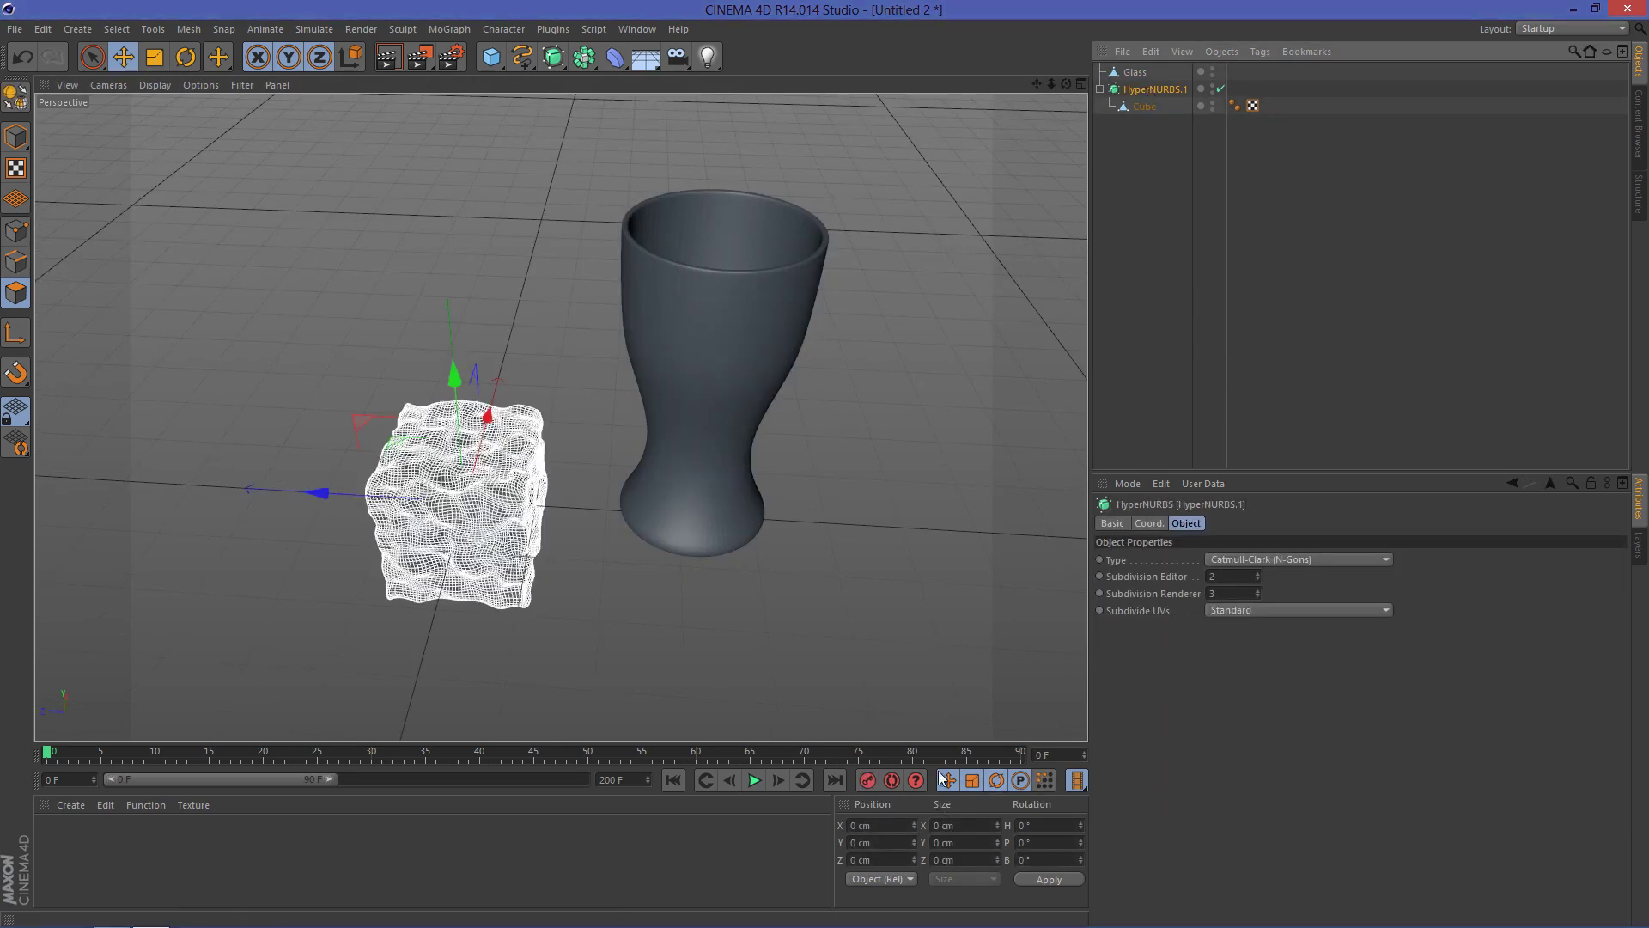
{"action": "left_click_drag", "start_coordinate": [828, 548], "coordinate": [799, 515], "text": "alt"}
{"action": "left_click", "coordinate": [155, 57]}
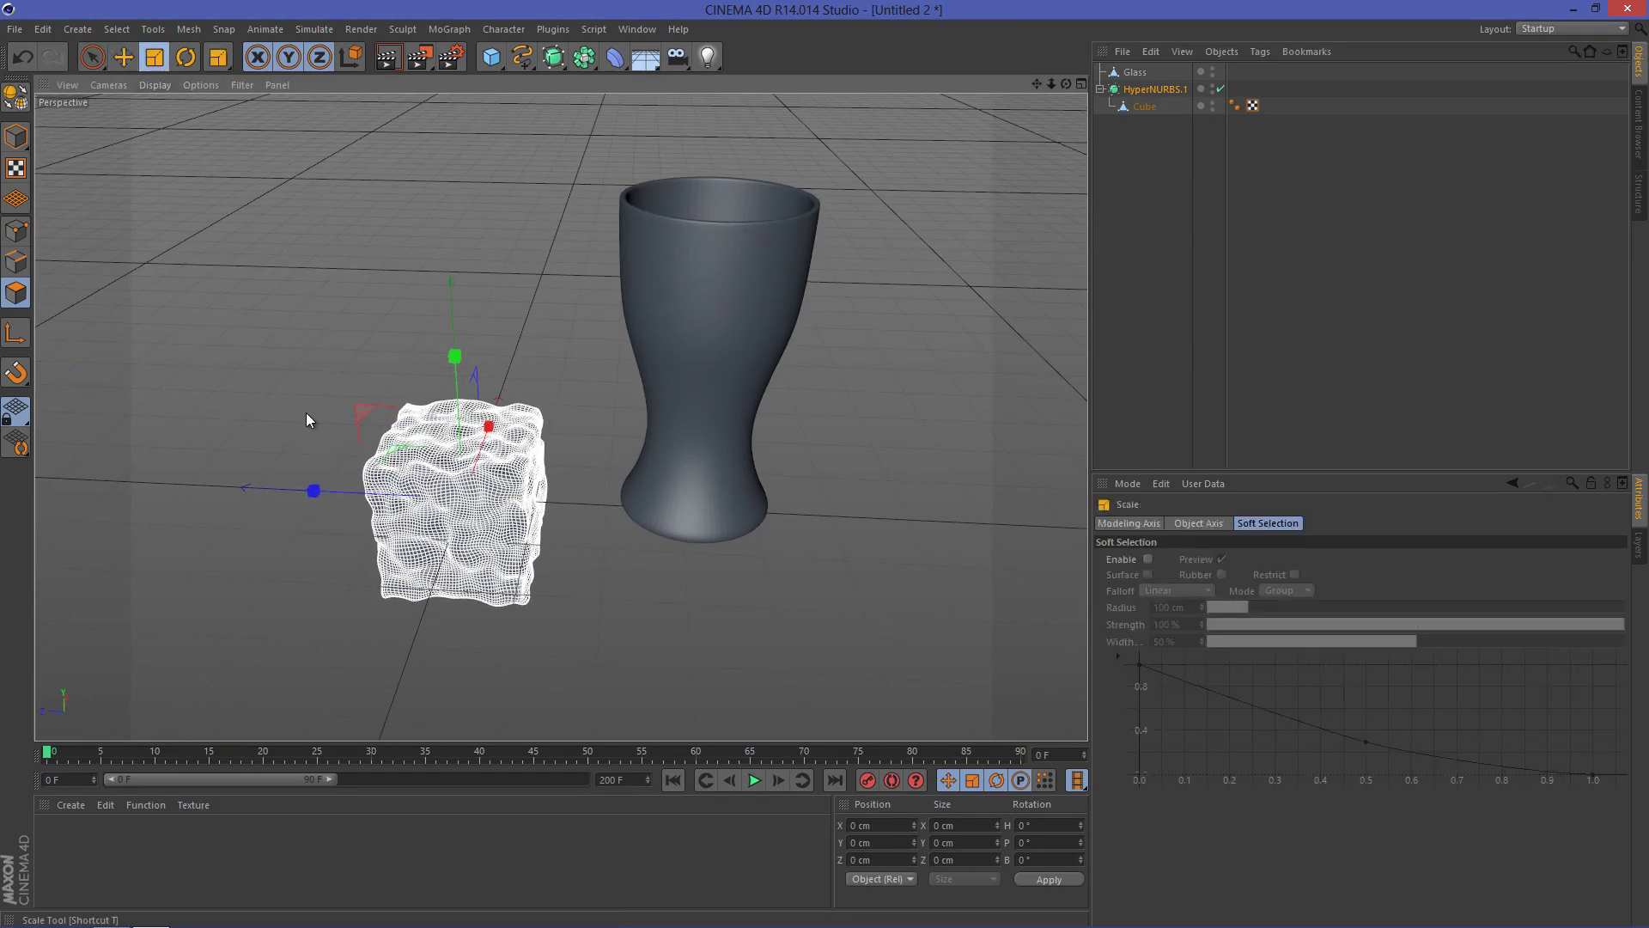
{"action": "left_click_drag", "start_coordinate": [314, 491], "coordinate": [372, 498]}
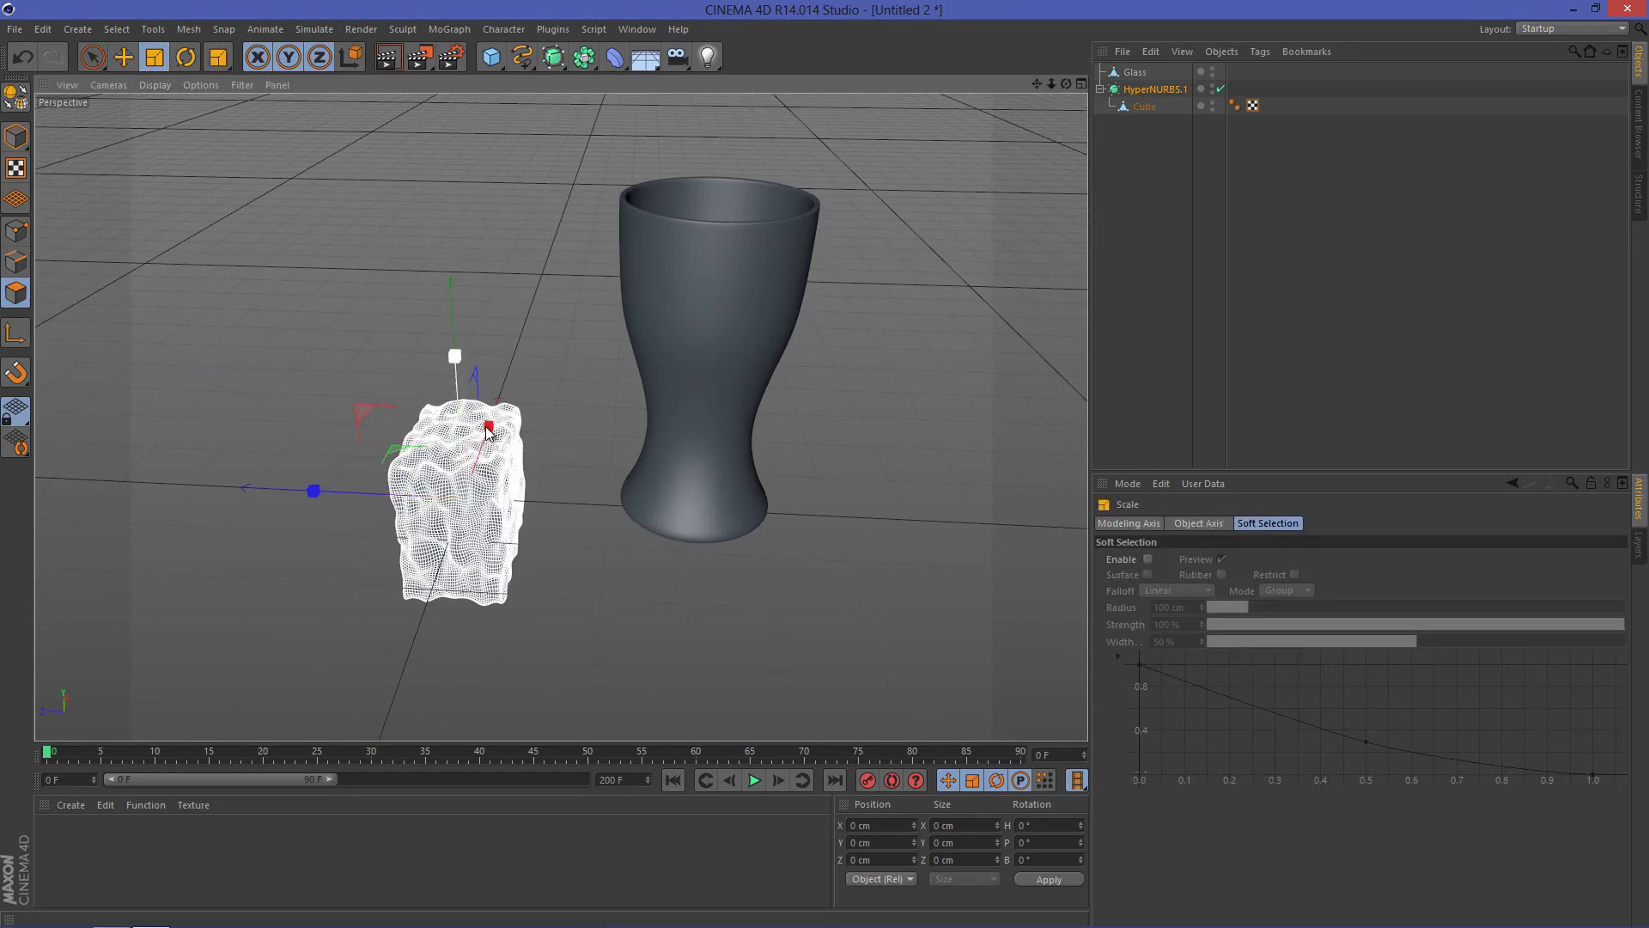
{"action": "mouse_move", "coordinate": [486, 431]}
{"action": "left_mouse_down"}
{"action": "mouse_move", "coordinate": [504, 416]}
{"action": "mouse_move", "coordinate": [474, 438]}
{"action": "left_mouse_up"}
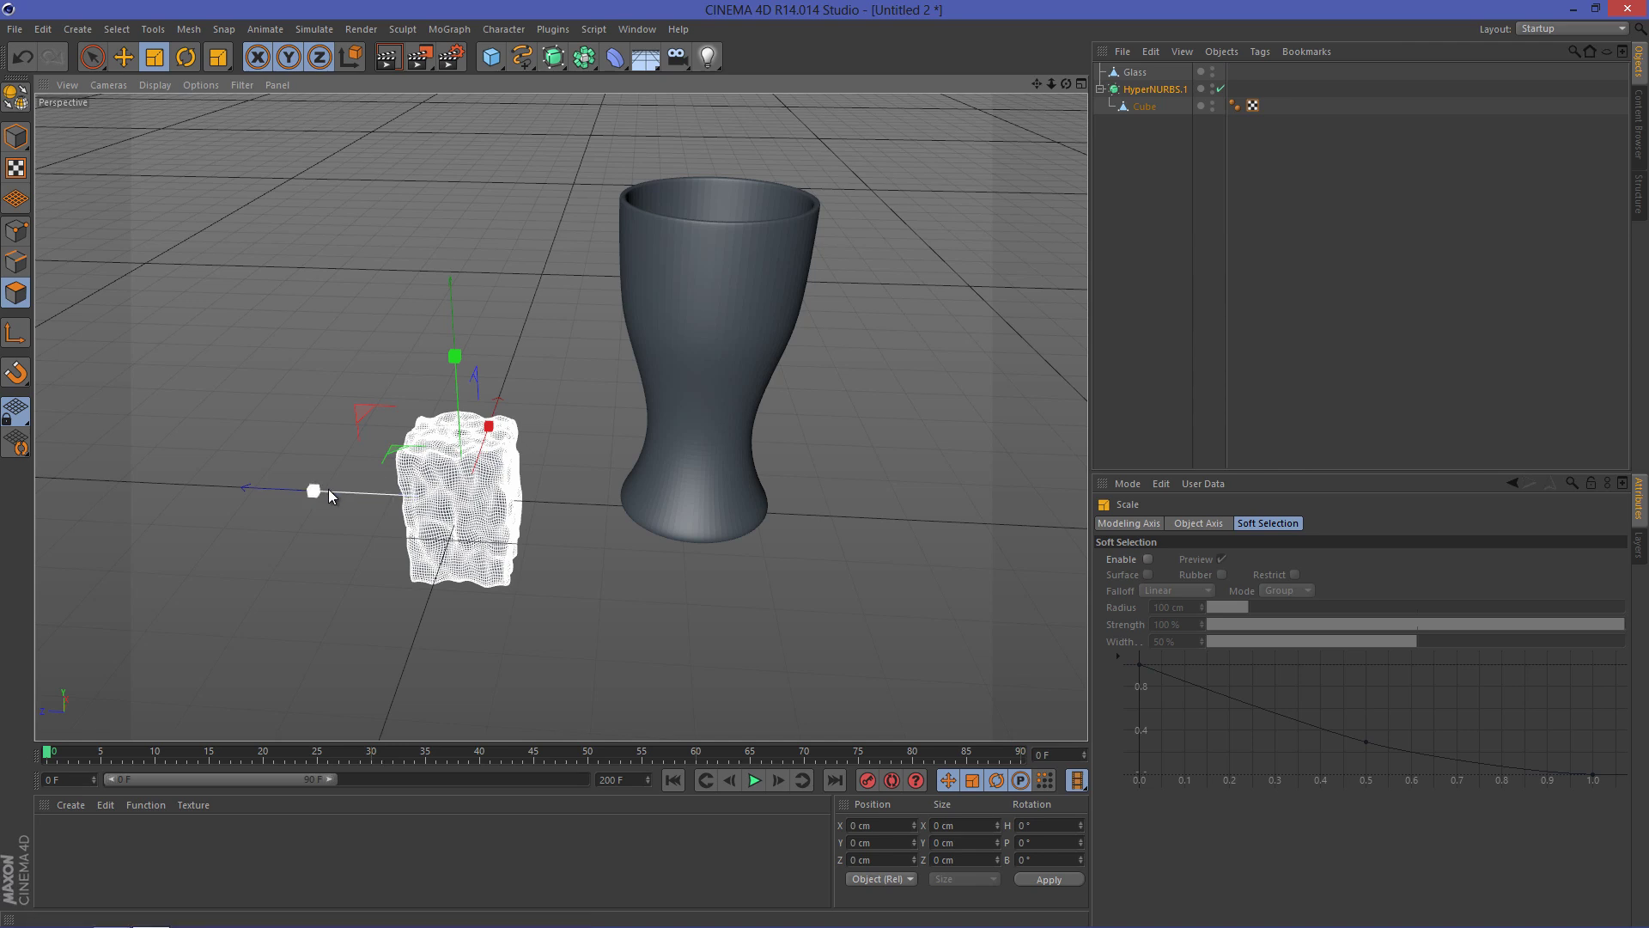
{"action": "left_click_drag", "start_coordinate": [329, 490], "coordinate": [352, 496]}
{"action": "left_click_drag", "start_coordinate": [453, 359], "coordinate": [491, 450]}
{"action": "left_click_drag", "start_coordinate": [322, 492], "coordinate": [481, 481]}
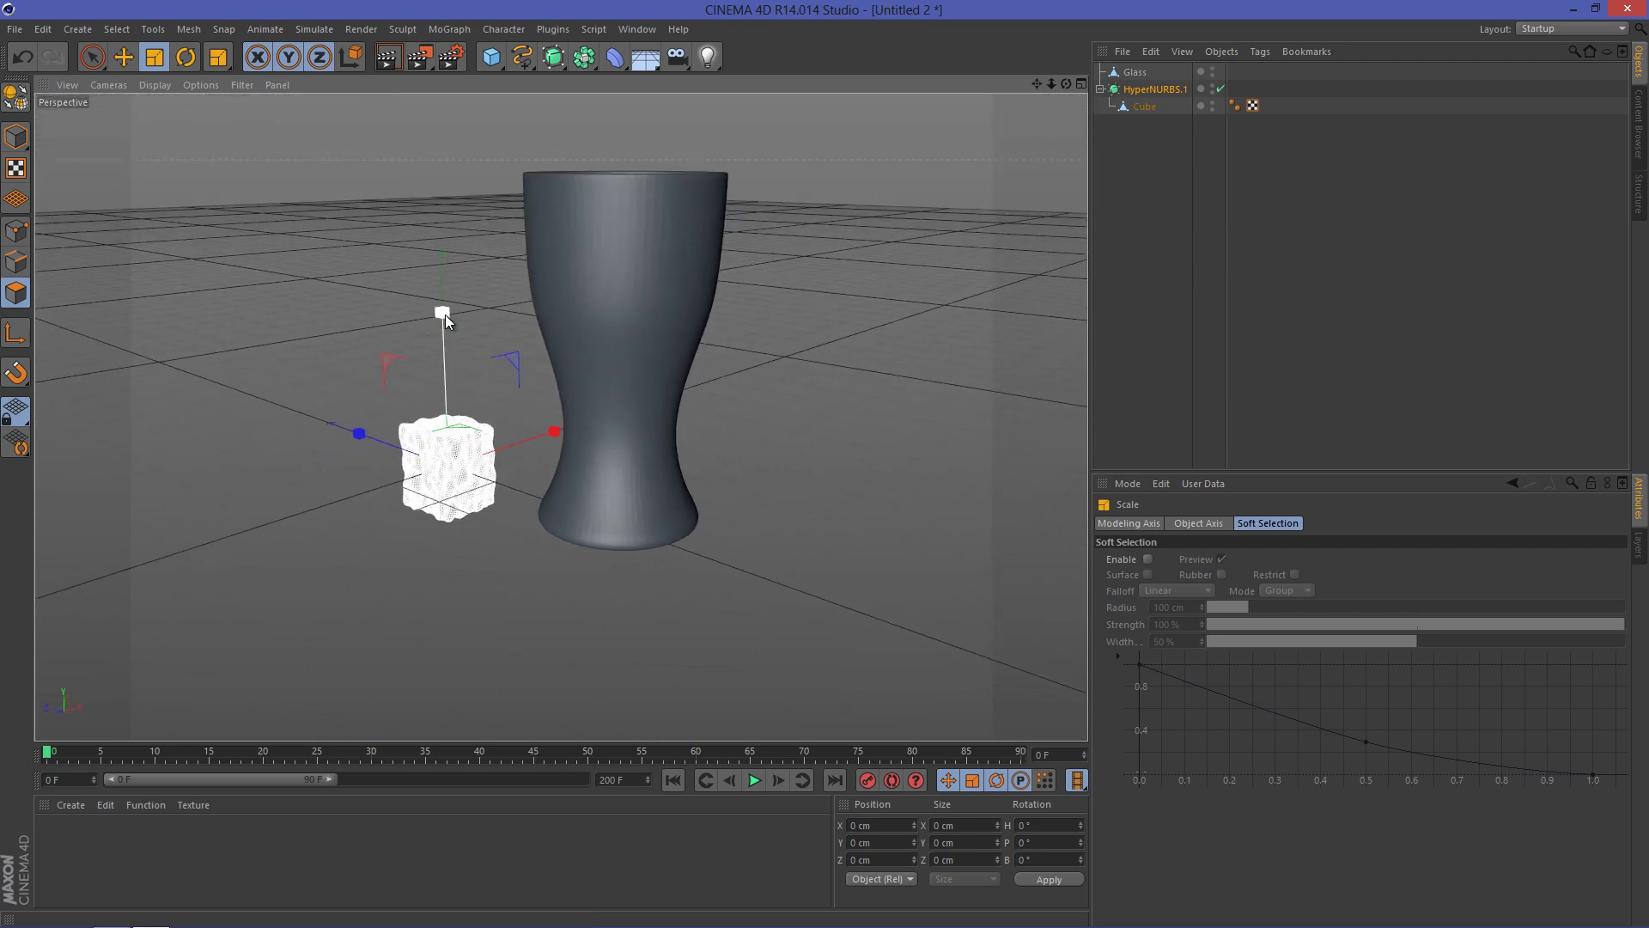
{"action": "left_click_drag", "start_coordinate": [445, 315], "coordinate": [445, 345]}
Step: Move the ice cube up and across so that it sits just above the glass's opening
{"action": "left_click_drag", "start_coordinate": [480, 536], "coordinate": [541, 618], "text": "alt"}
{"action": "left_click", "coordinate": [124, 58]}
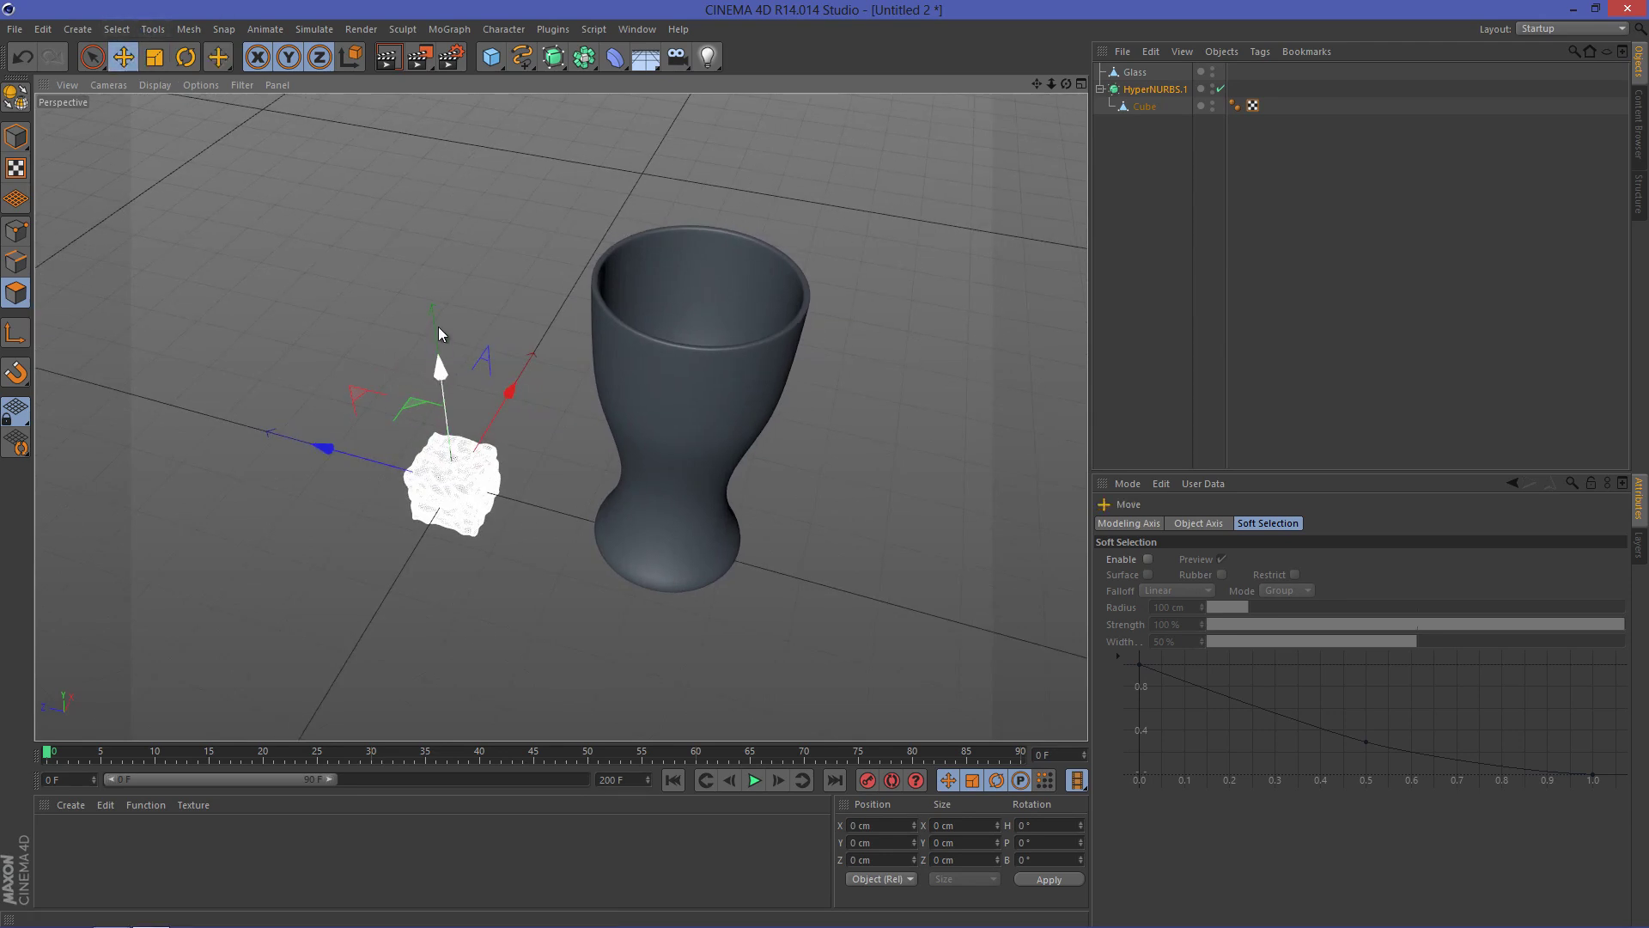
{"action": "left_click_drag", "start_coordinate": [438, 326], "coordinate": [391, 147]}
{"action": "left_click_drag", "start_coordinate": [311, 266], "coordinate": [553, 280]}
{"action": "left_click_drag", "start_coordinate": [688, 176], "coordinate": [712, 69]}
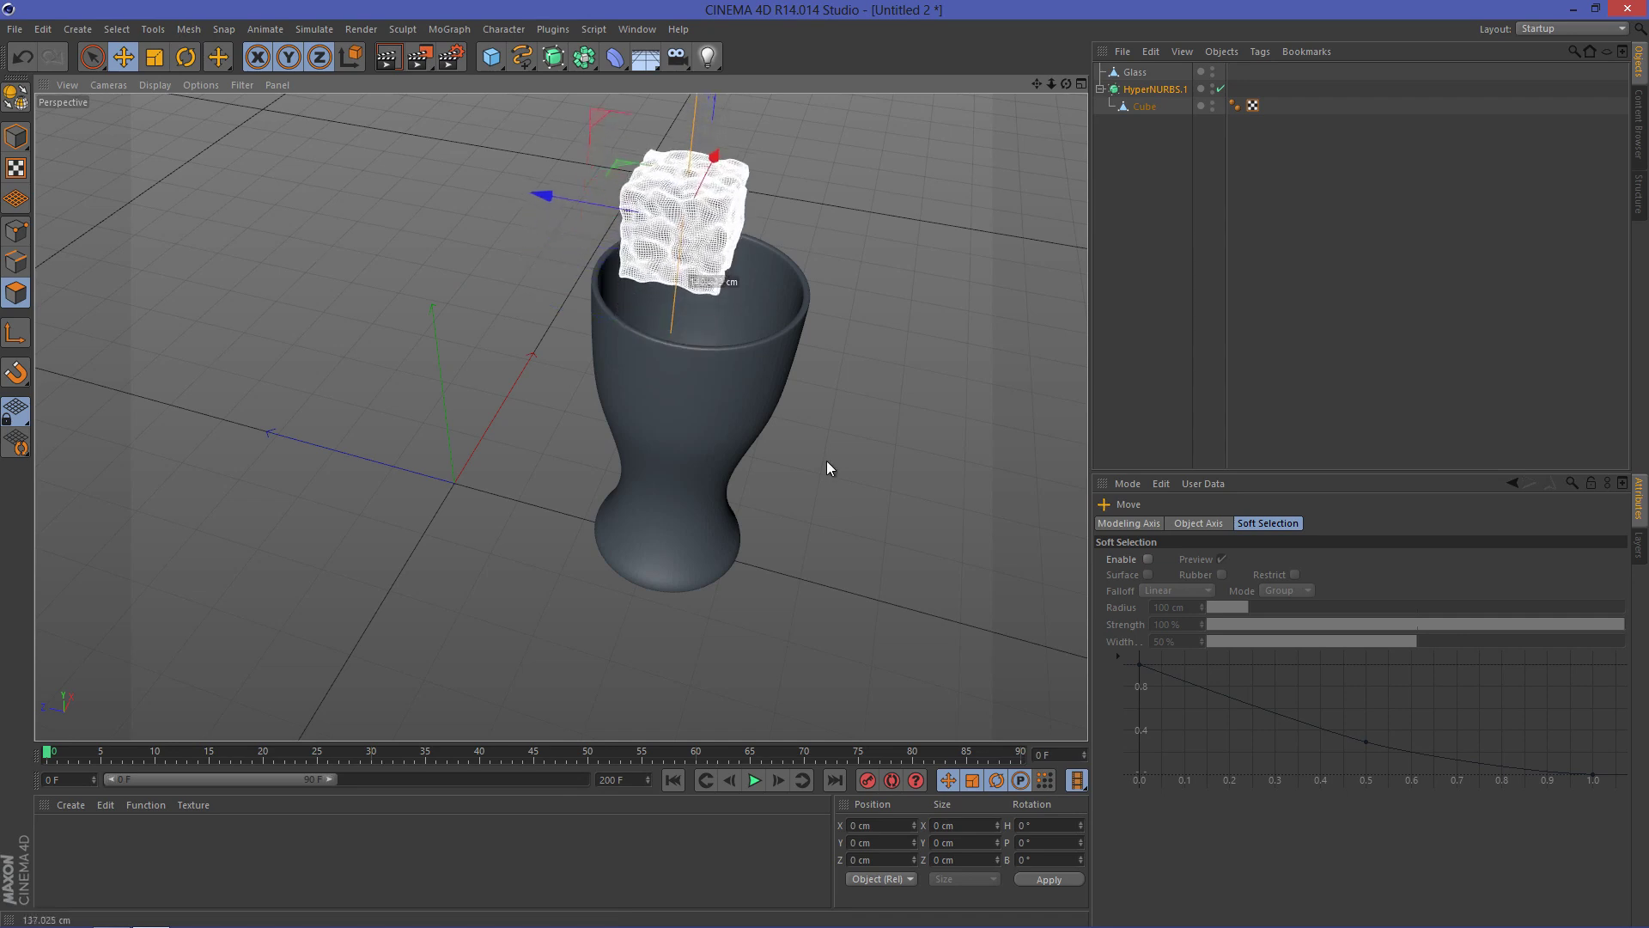
Step: Shrink the ice cube further along each axis so it fits easily through the glass's opening, and deselect it
{"action": "left_click_drag", "start_coordinate": [826, 464], "coordinate": [762, 340], "text": "alt"}
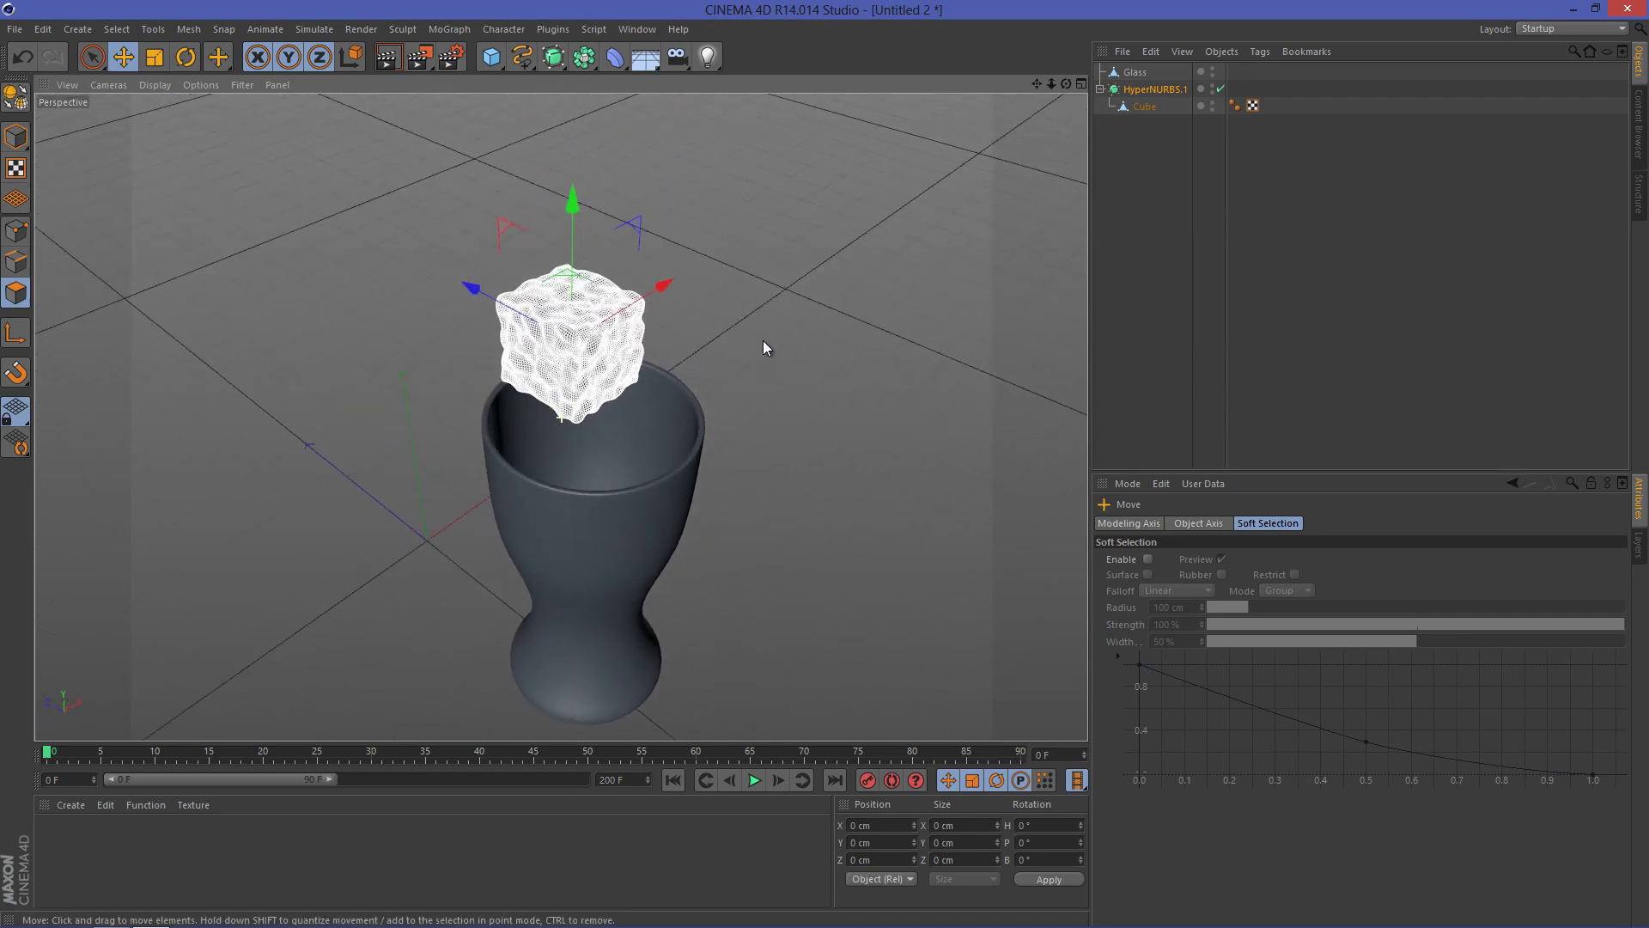
{"action": "left_click", "coordinate": [154, 58]}
{"action": "left_click_drag", "start_coordinate": [670, 282], "coordinate": [647, 289]}
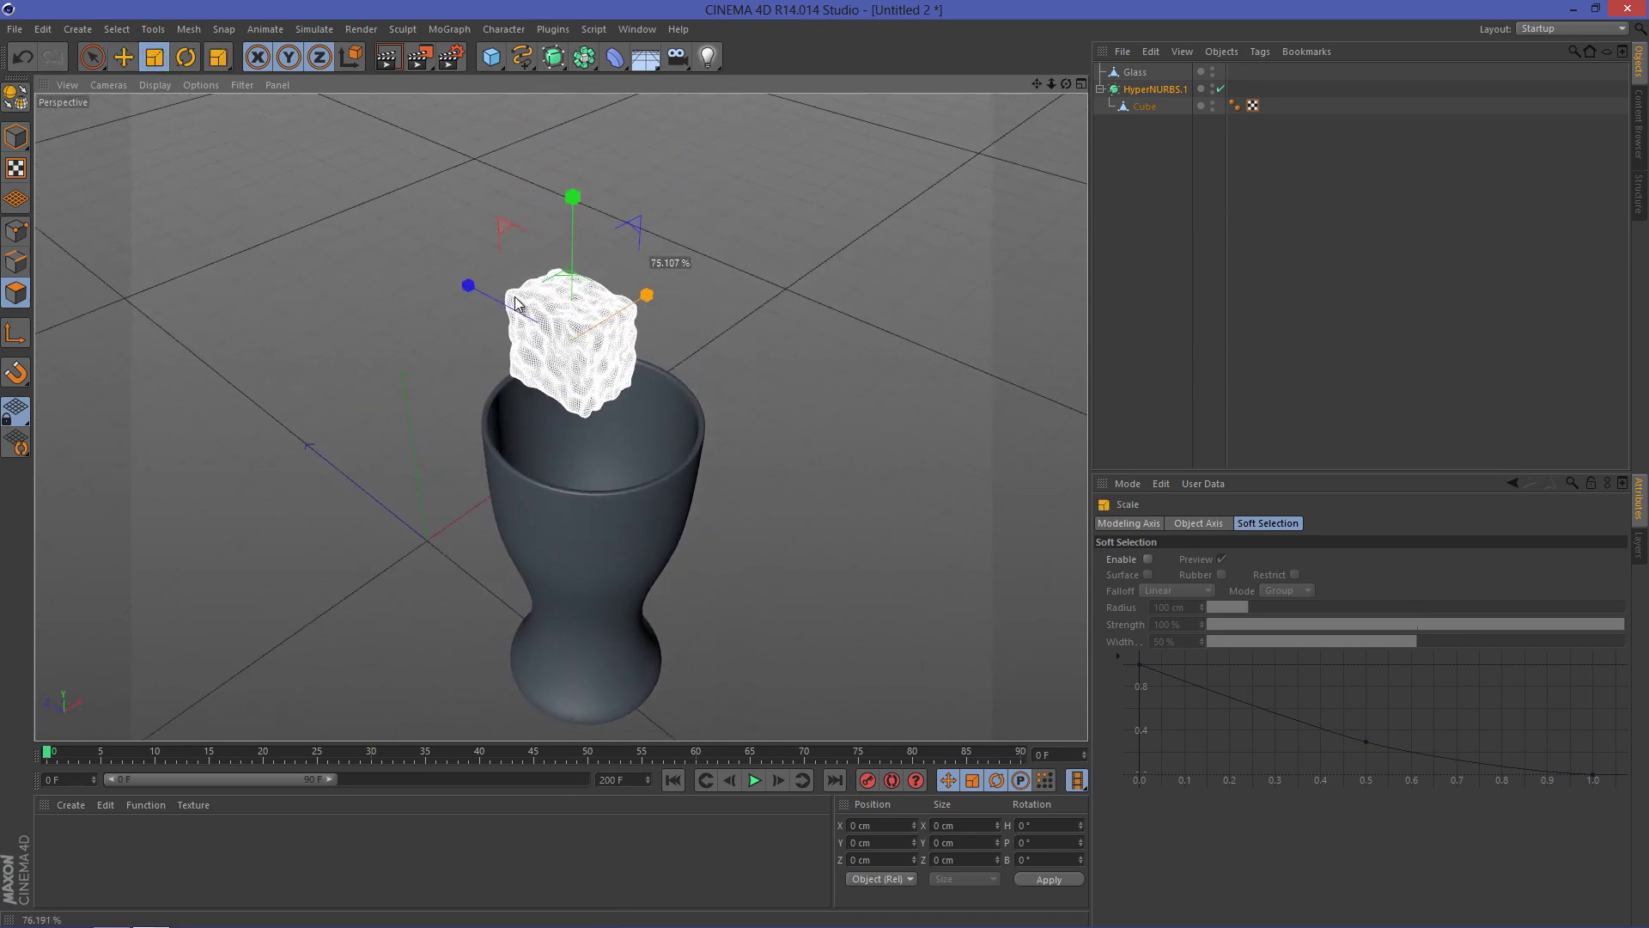
{"action": "left_click_drag", "start_coordinate": [468, 288], "coordinate": [492, 309]}
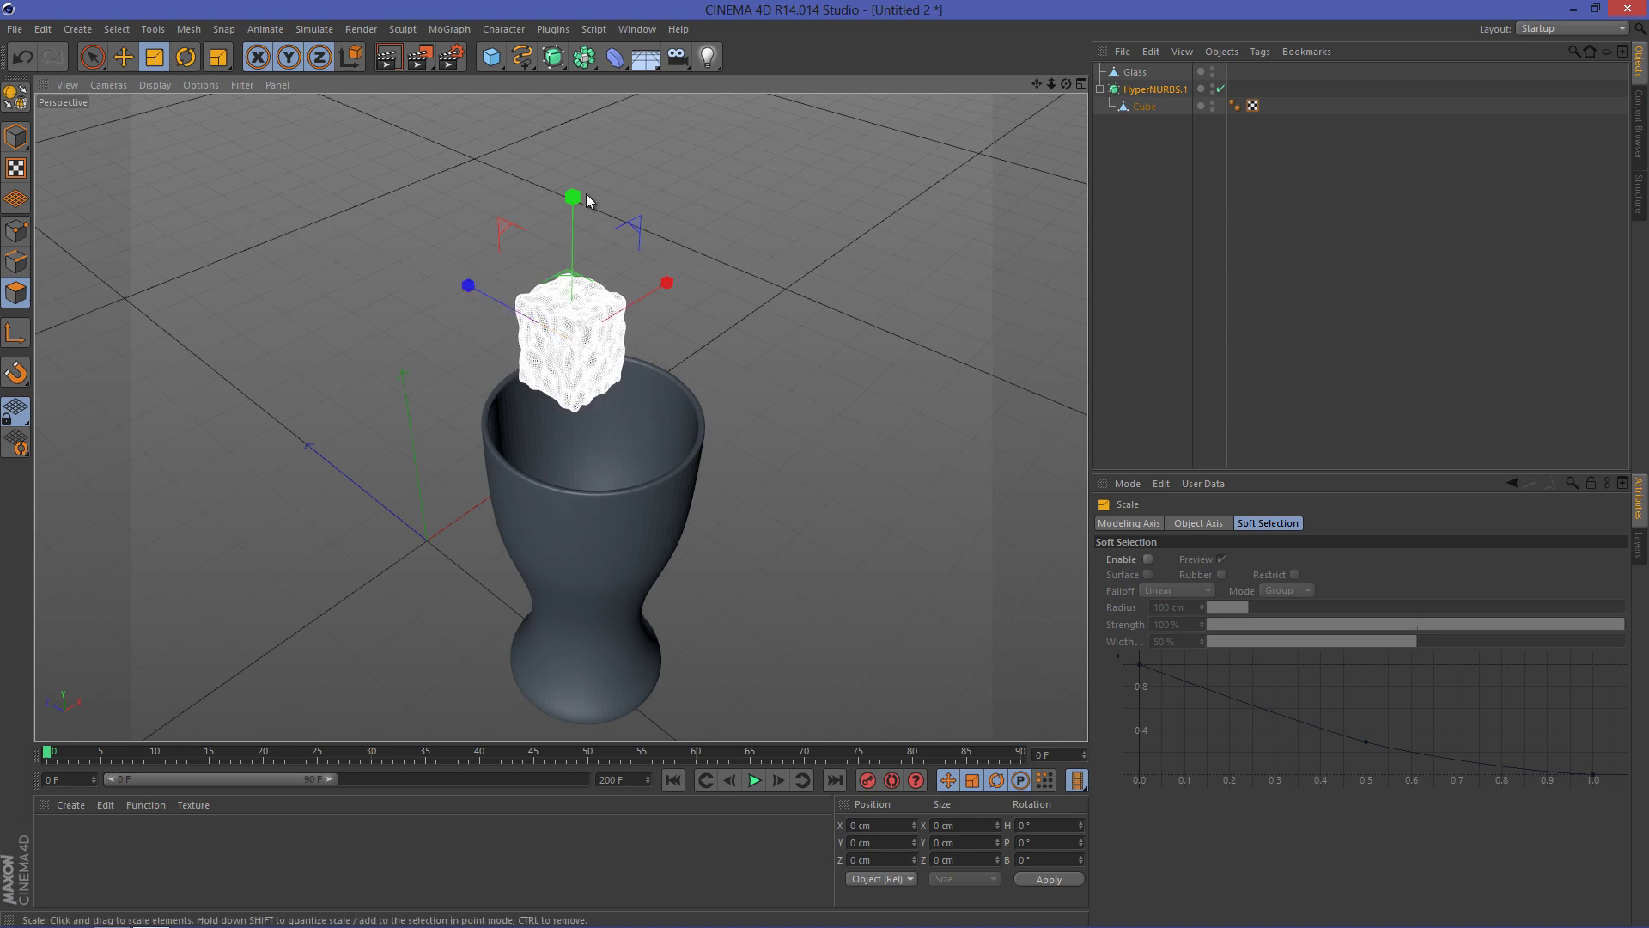
{"action": "left_click_drag", "start_coordinate": [573, 198], "coordinate": [828, 490]}
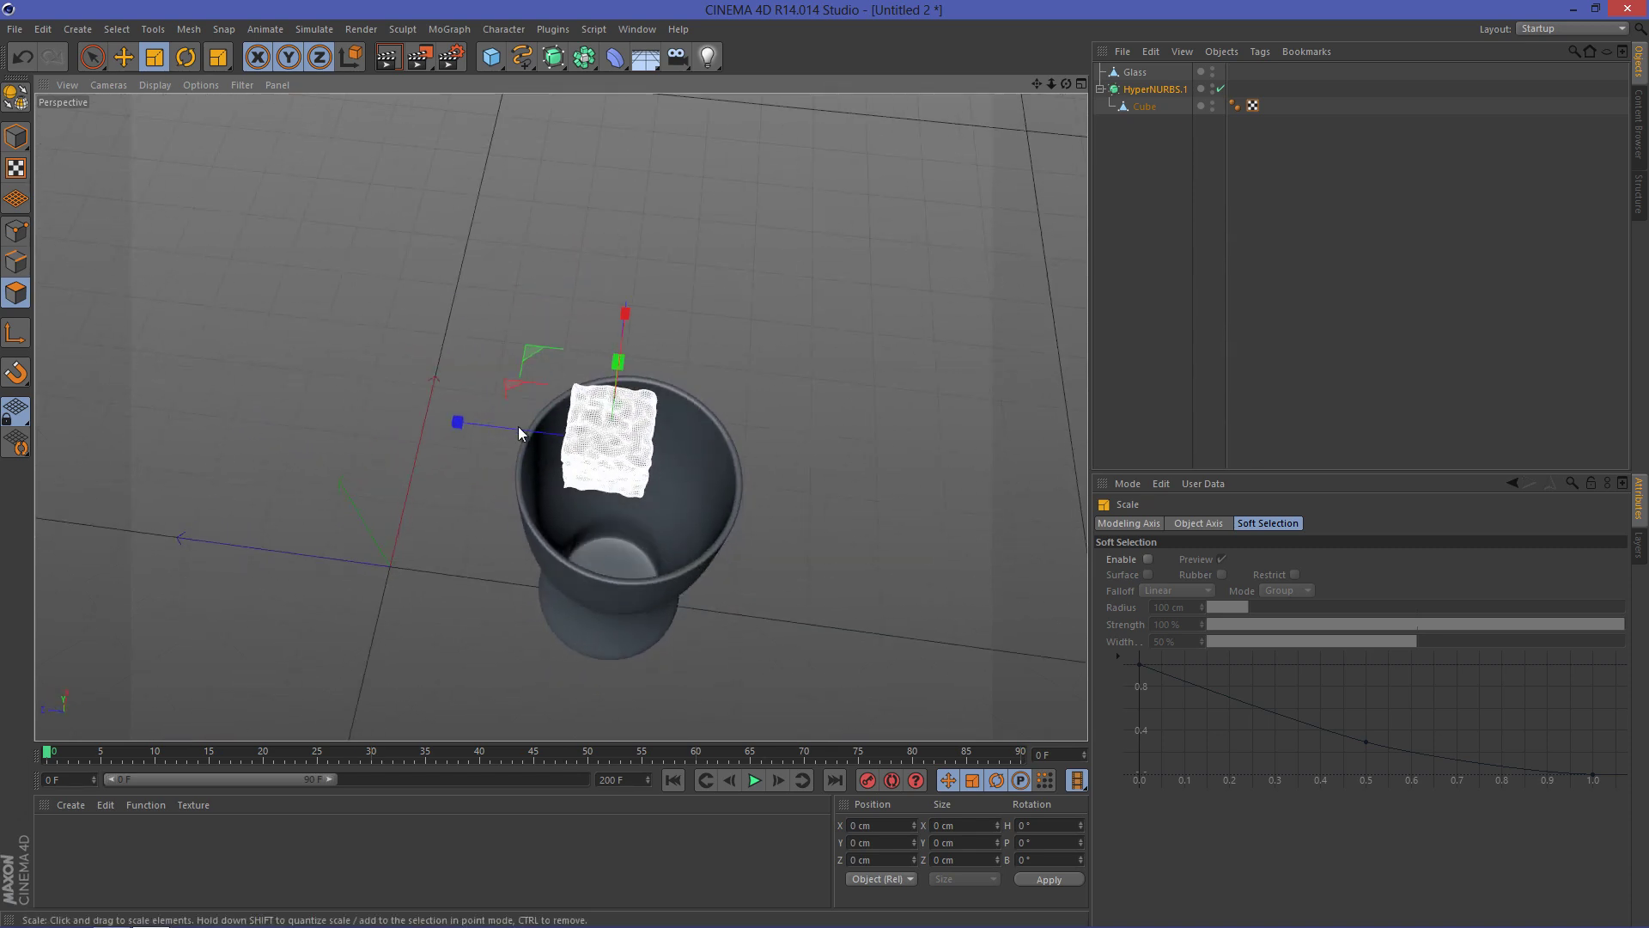
{"action": "left_click_drag", "start_coordinate": [456, 420], "coordinate": [488, 429]}
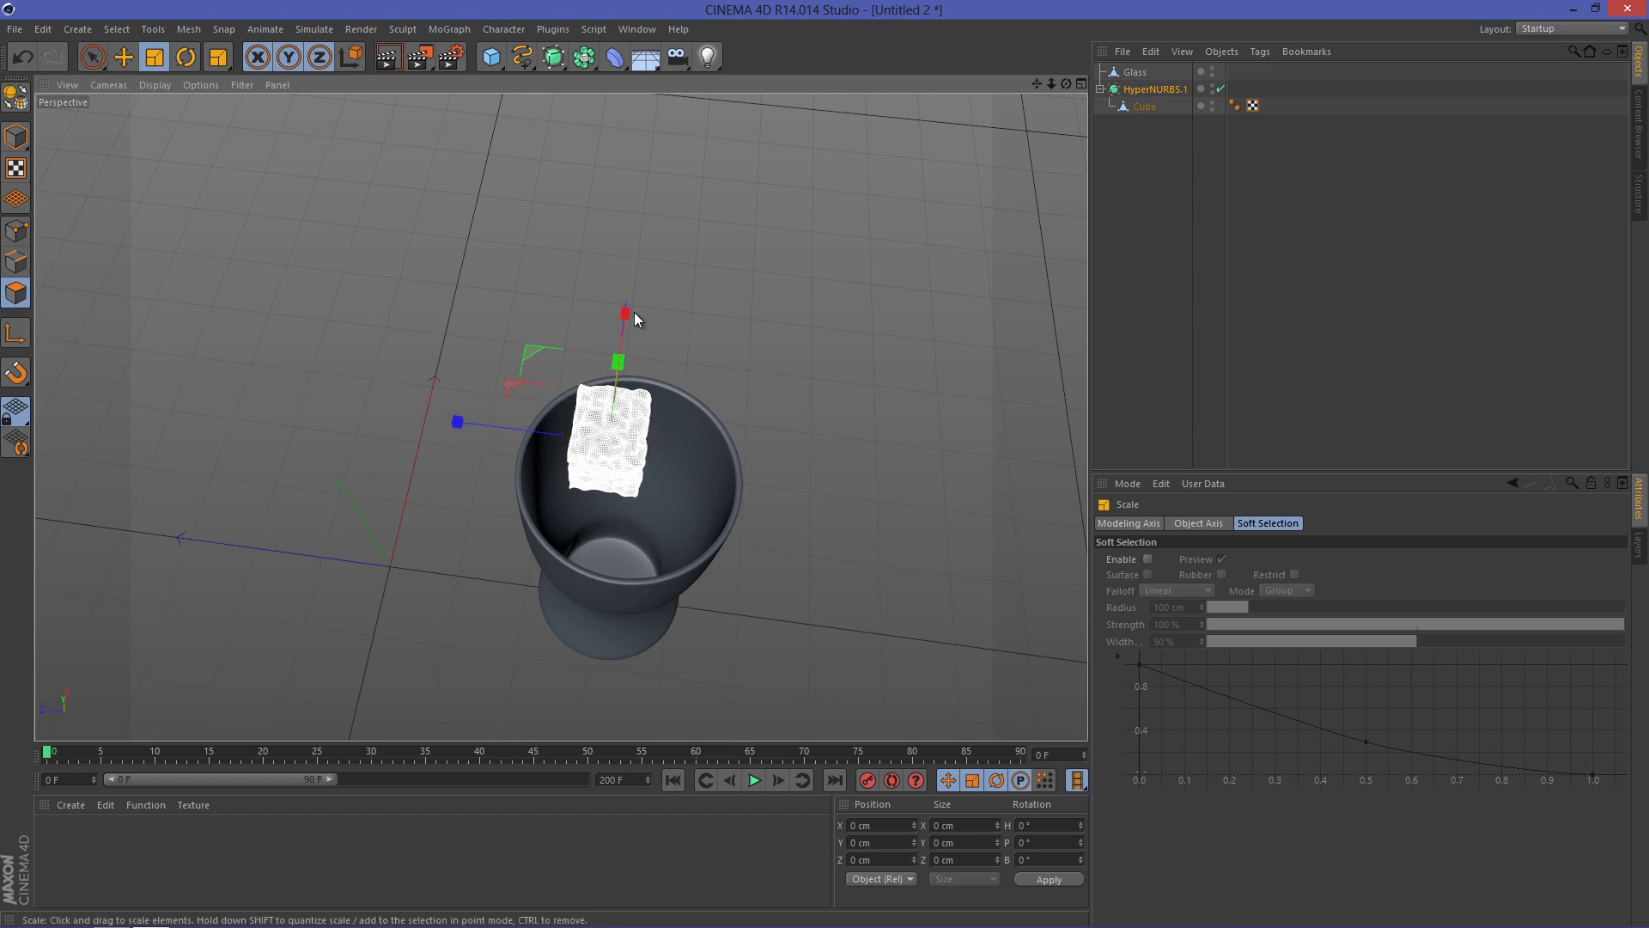
{"action": "left_click_drag", "start_coordinate": [626, 315], "coordinate": [617, 366]}
{"action": "left_click_drag", "start_coordinate": [775, 384], "coordinate": [642, 324], "text": "alt"}
{"action": "left_click", "coordinate": [767, 428]}
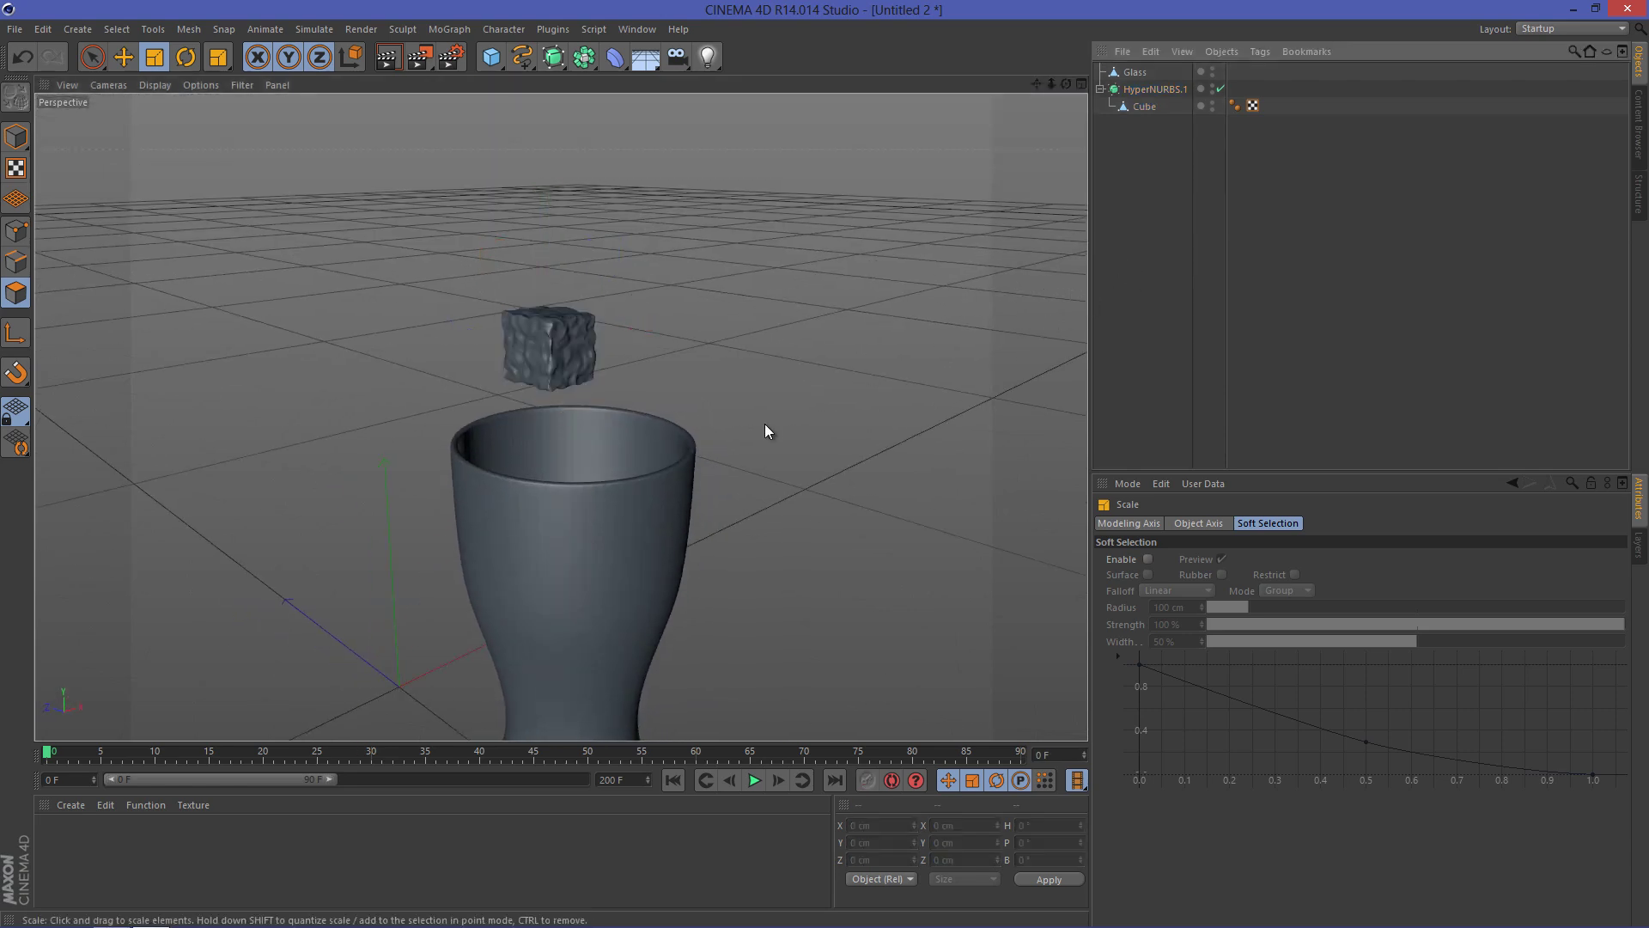
Step: Open the RealFlow SD Exporter and add both Glass and HyperNURBS.1 to the exported objects
{"action": "left_click_drag", "start_coordinate": [767, 428], "coordinate": [623, 422], "text": "alt"}
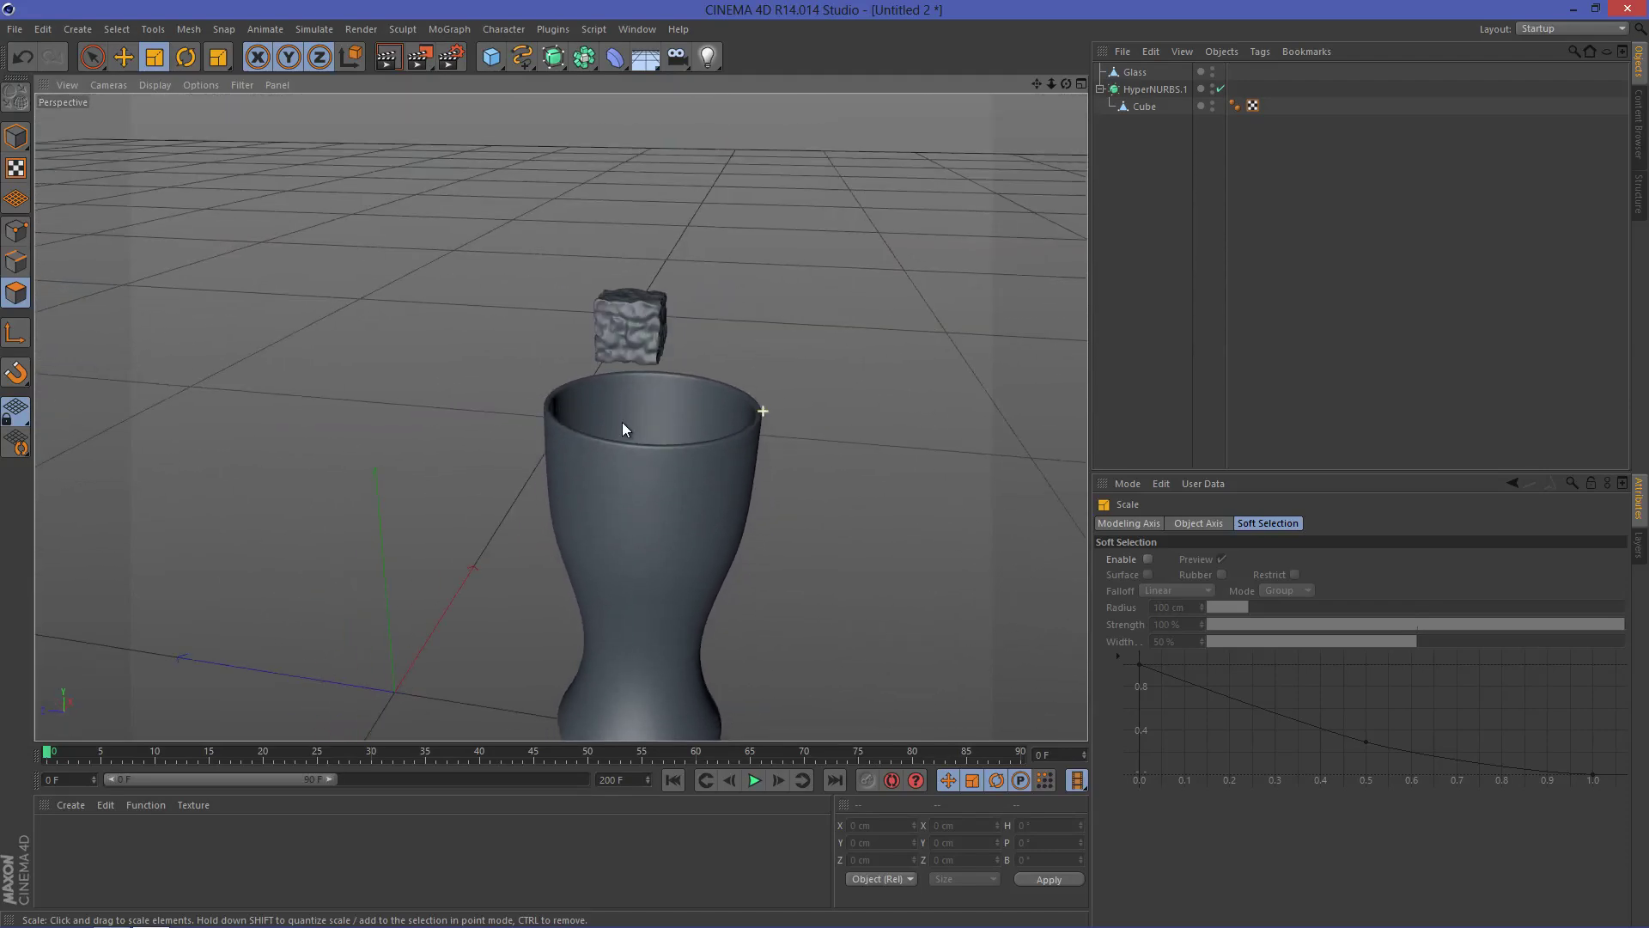
{"action": "left_click_drag", "start_coordinate": [743, 426], "coordinate": [890, 345], "text": "alt"}
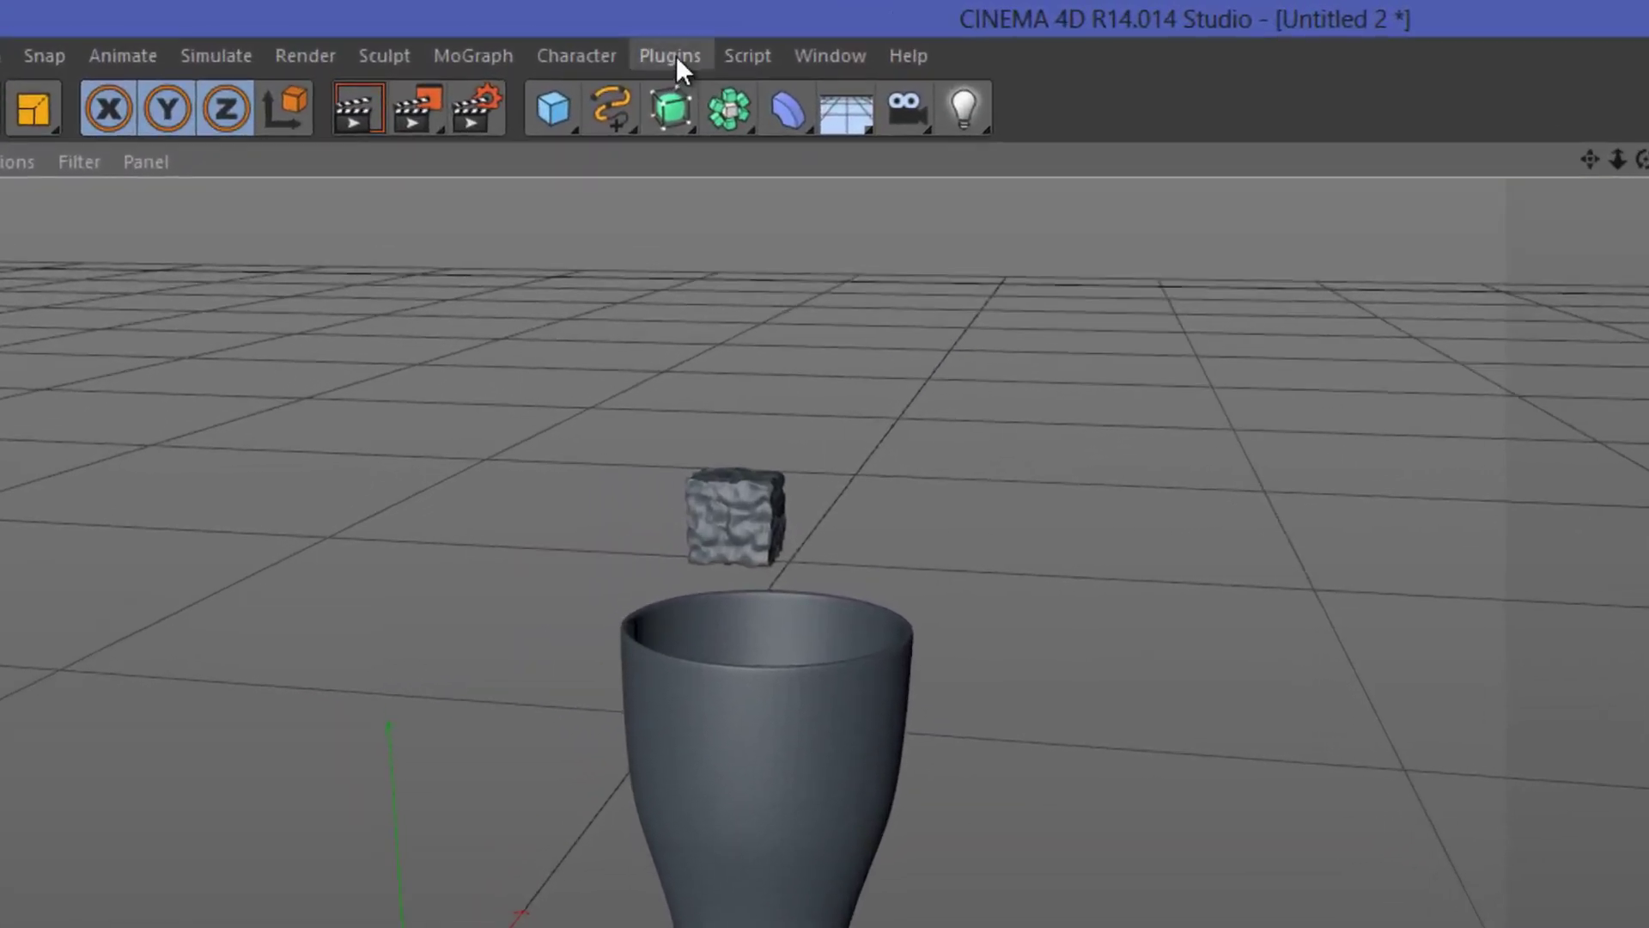
{"action": "left_click", "coordinate": [677, 55]}
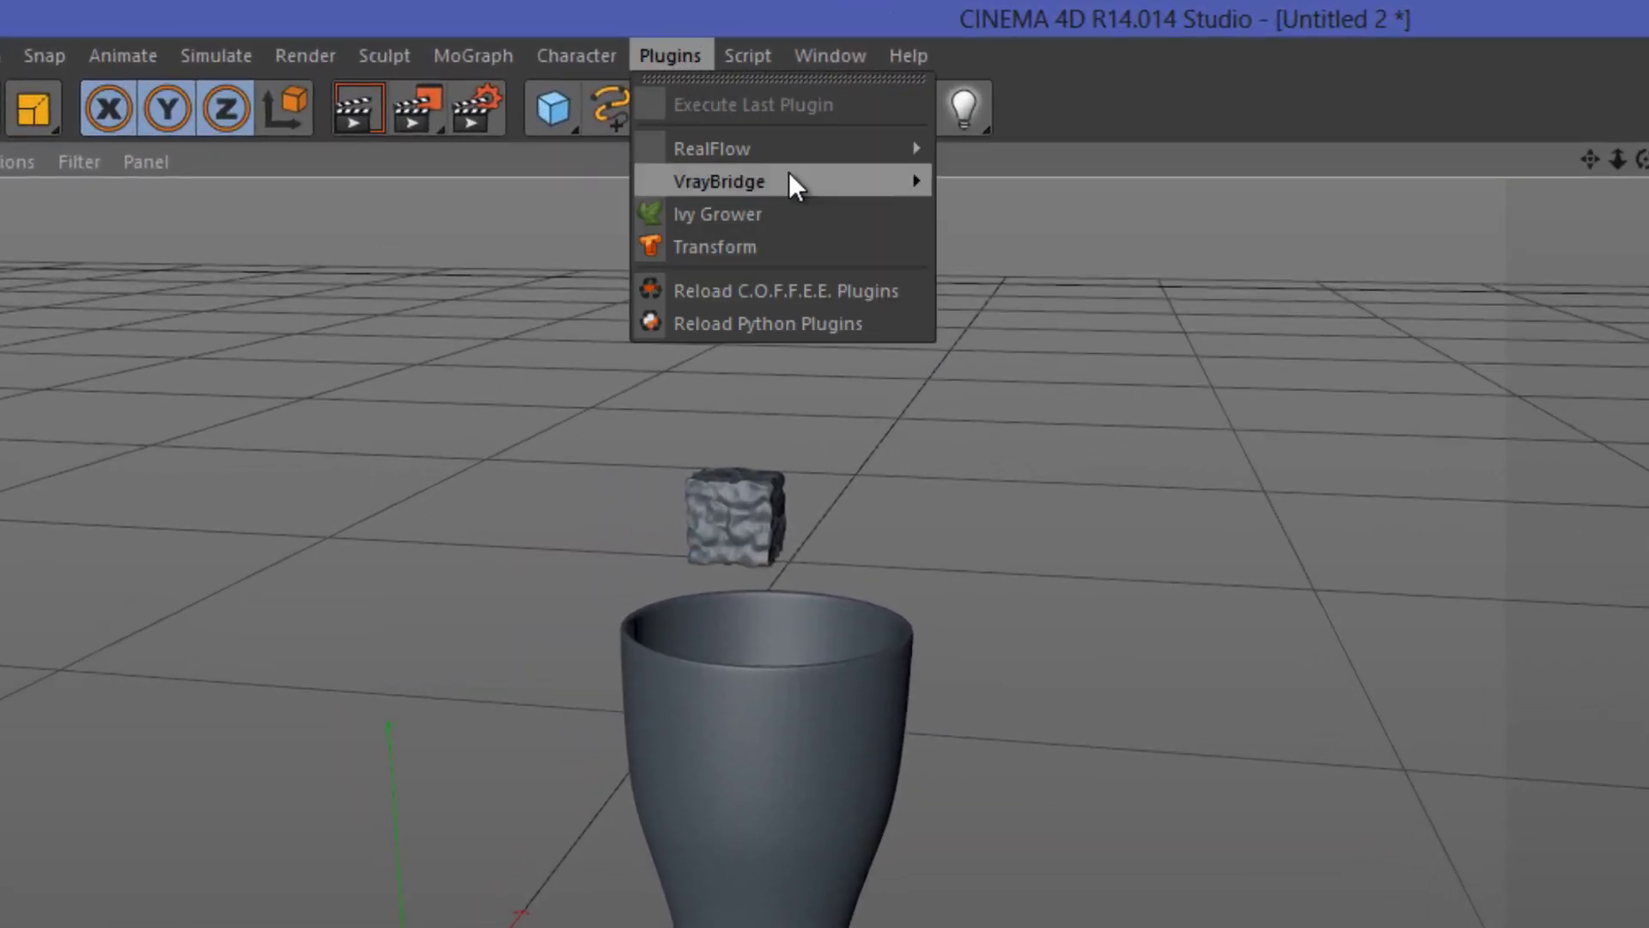
{"action": "mouse_move", "coordinate": [842, 147]}
{"action": "left_click", "coordinate": [1123, 261]}
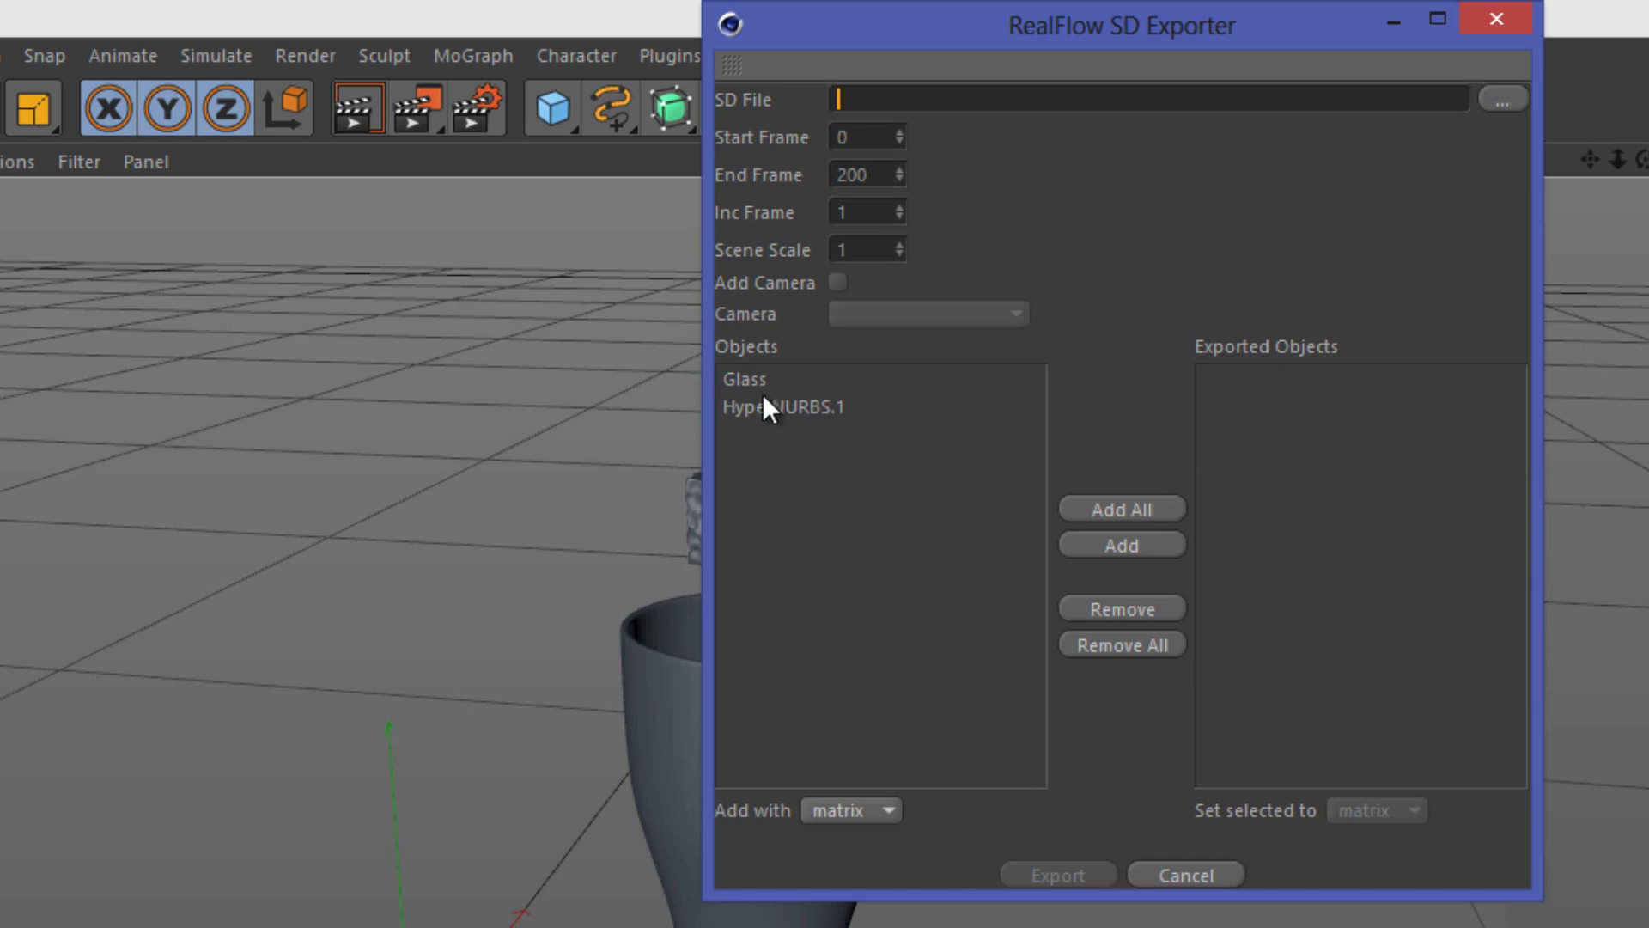
{"action": "left_click", "coordinate": [1089, 506]}
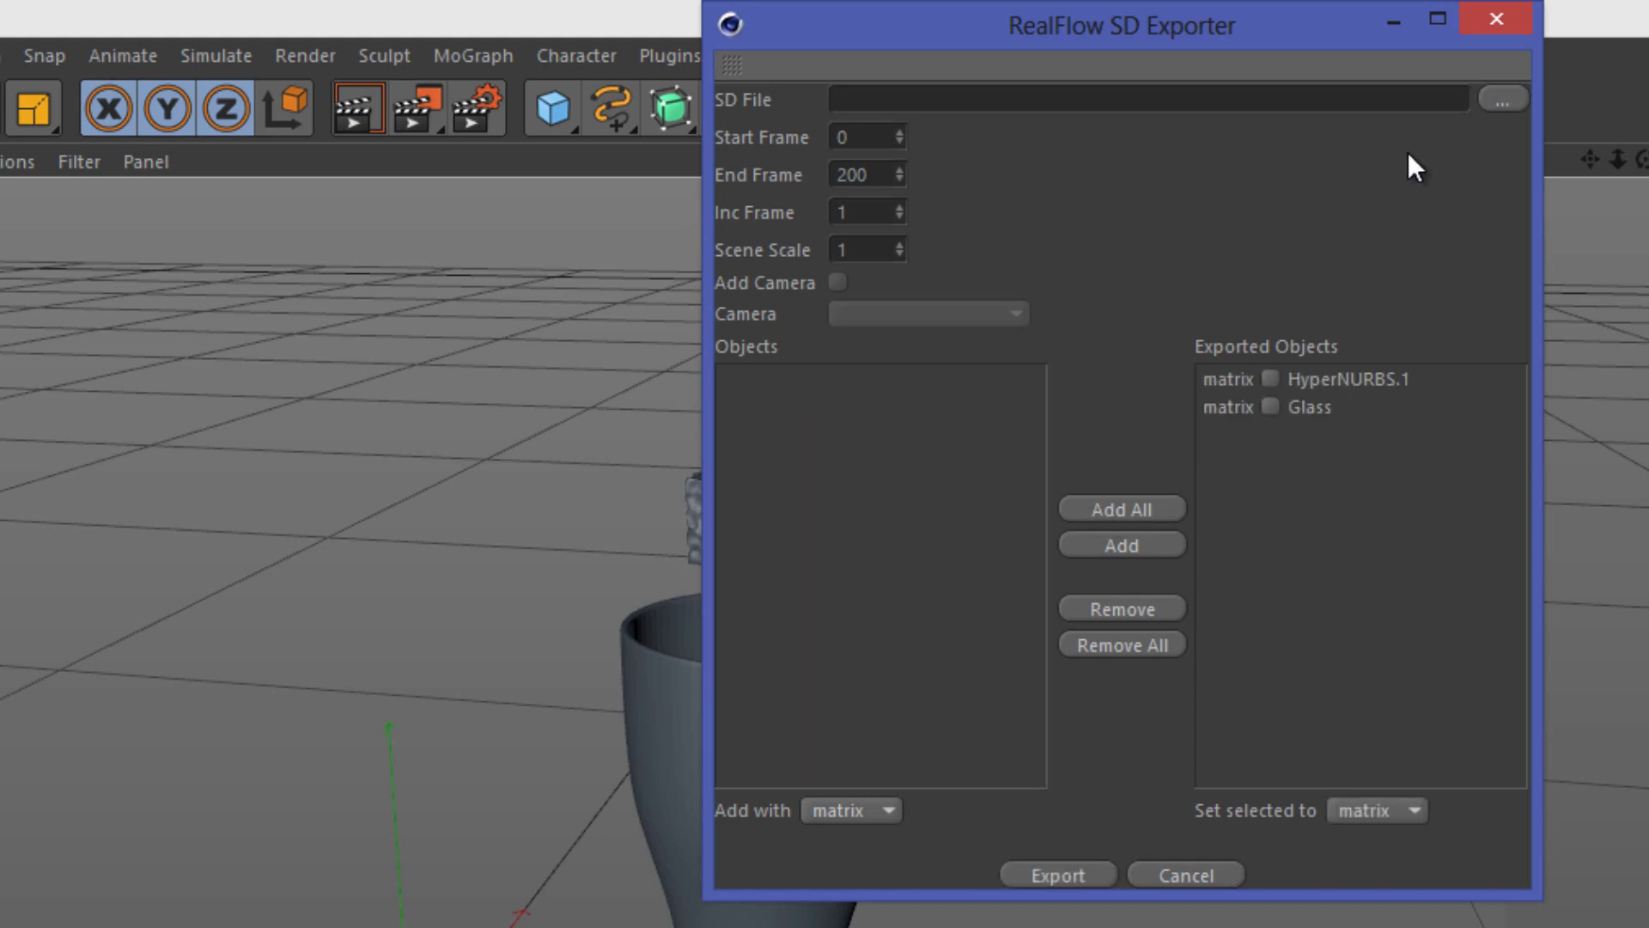
Step: Set the SD file to c4d-sd in the Tutorial folder and export the objects
{"action": "left_click", "coordinate": [1493, 99]}
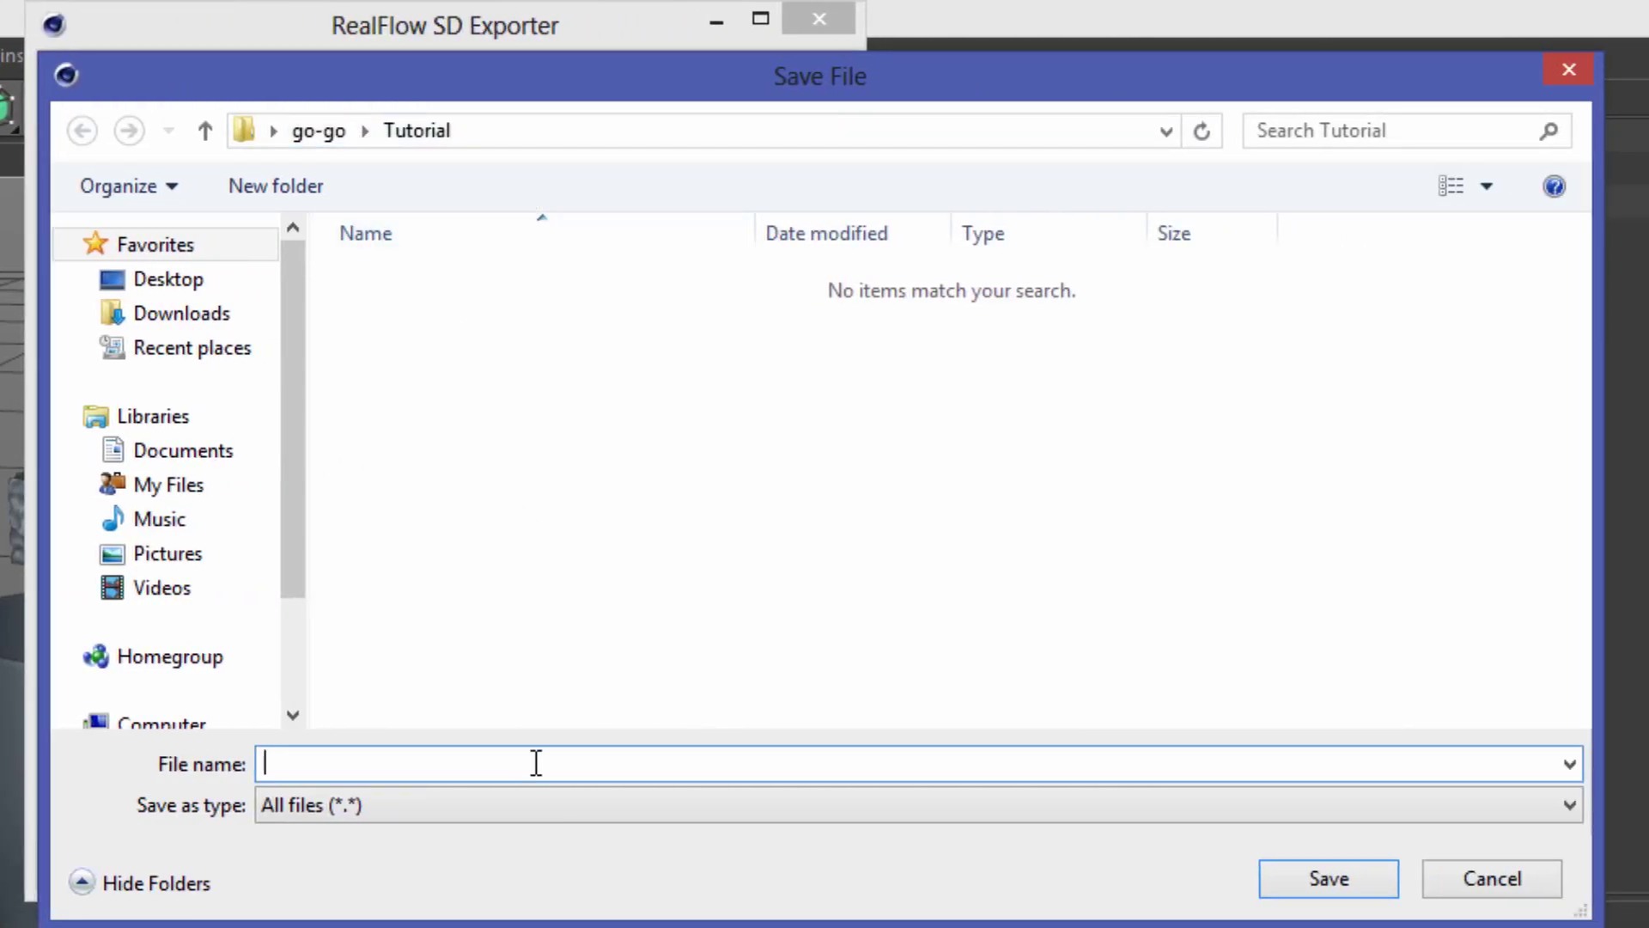
{"action": "type", "text": "c4d-sd"}
{"action": "key", "text": "Return"}
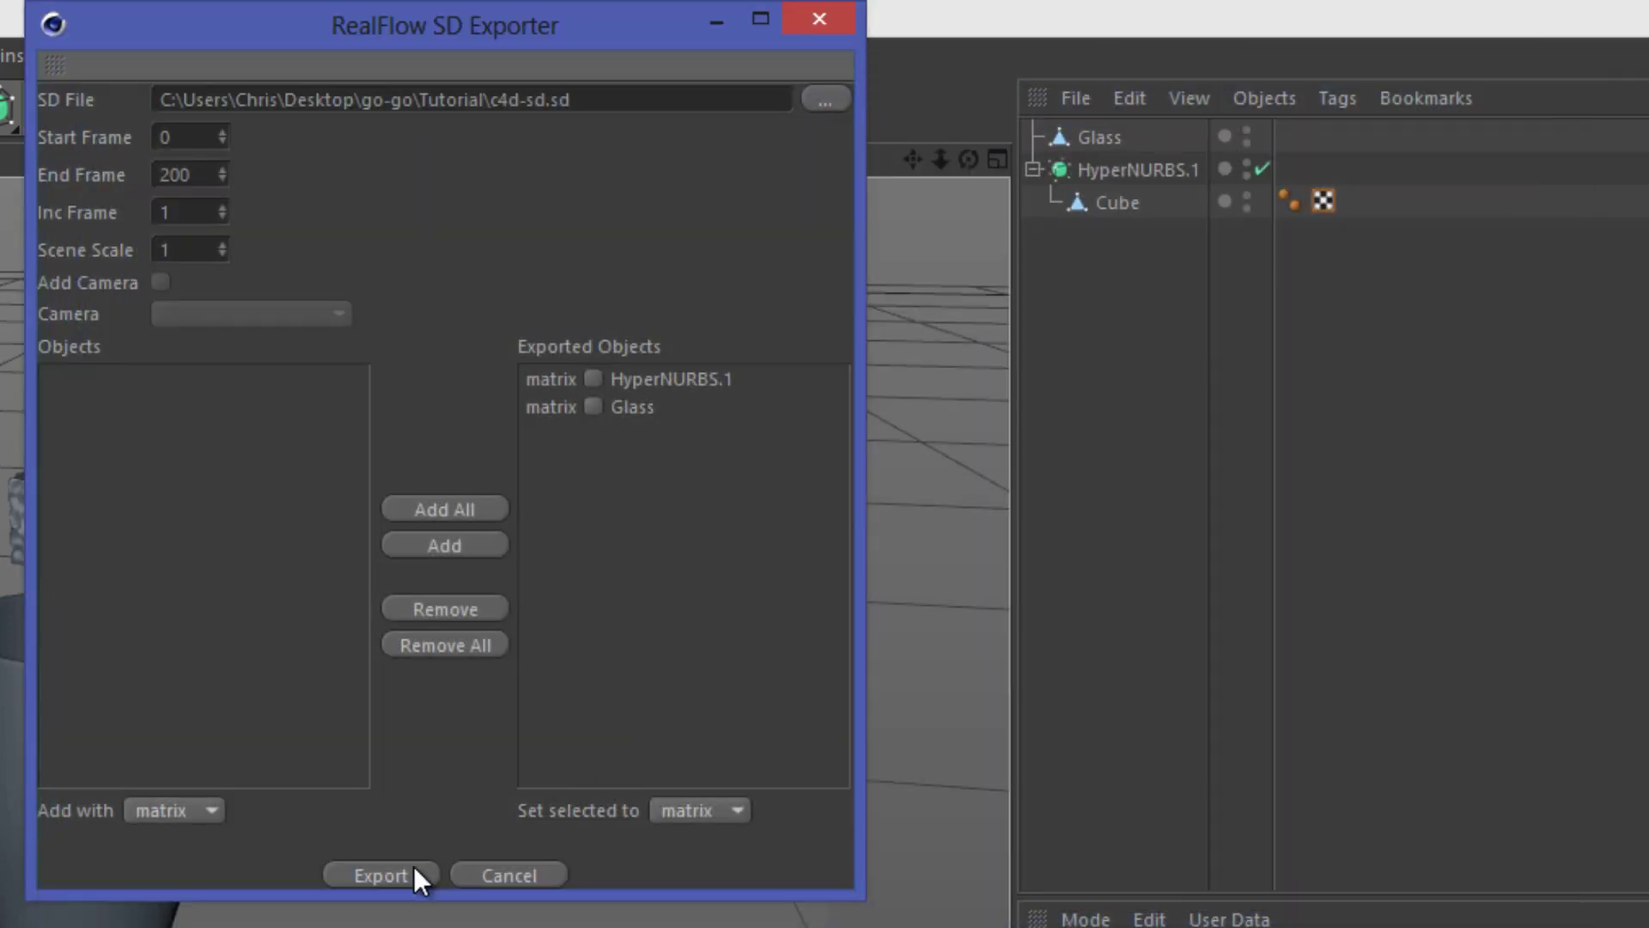
{"action": "left_click", "coordinate": [362, 878]}
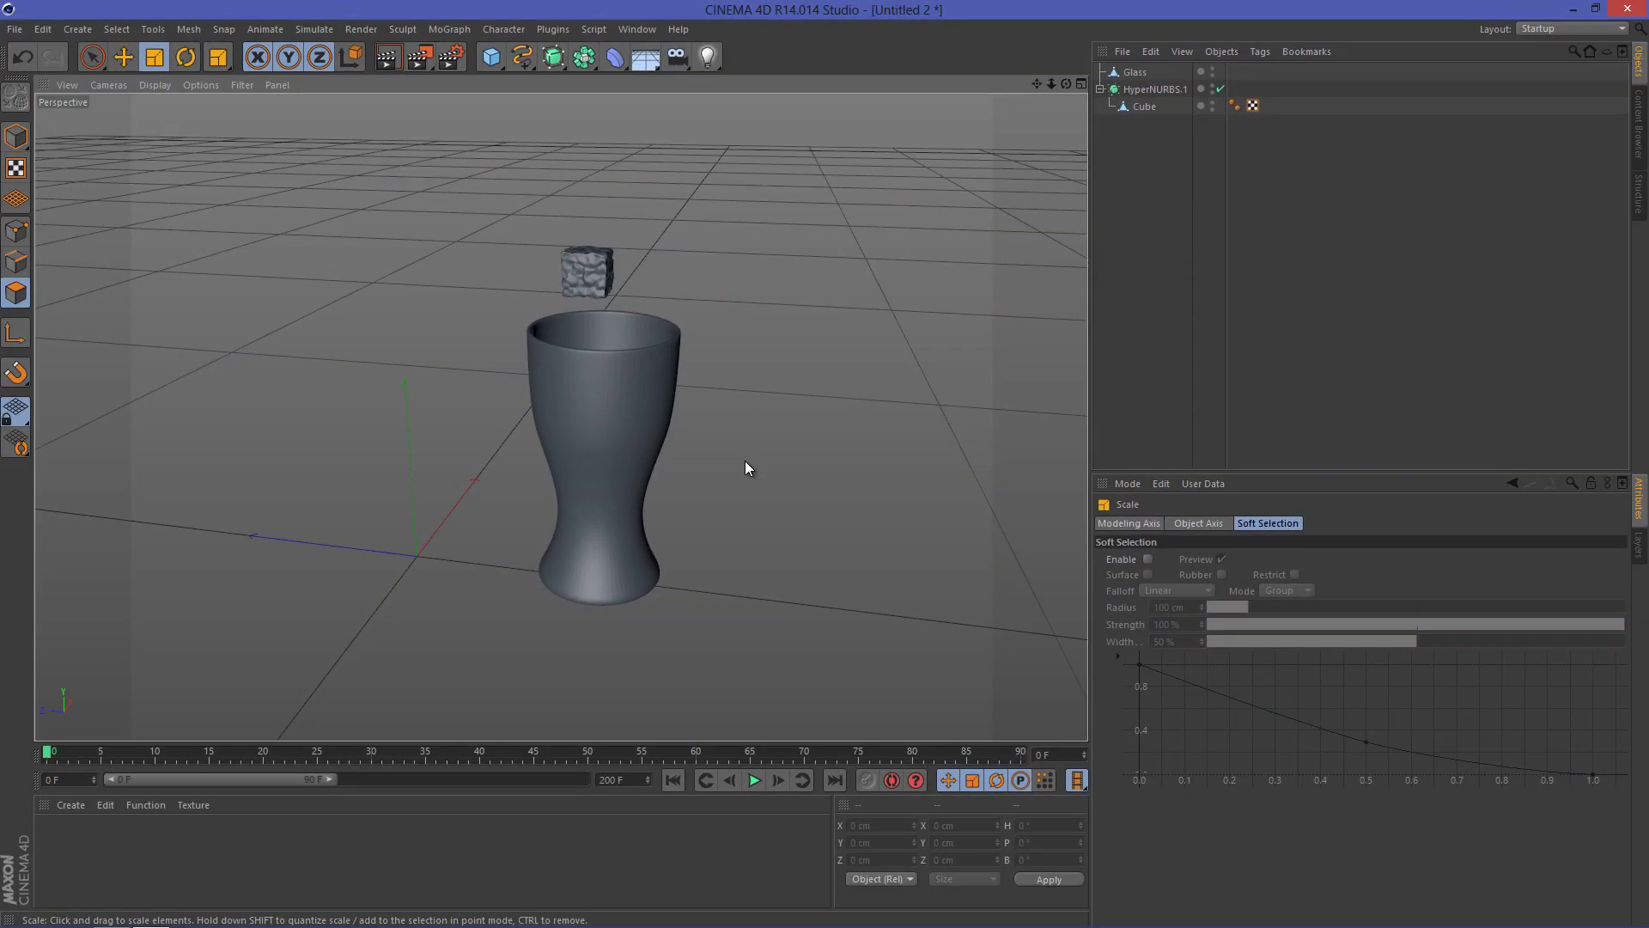
Step: Save the scene under the name c4d in the Tutorial folder
{"action": "left_click", "coordinate": [15, 29]}
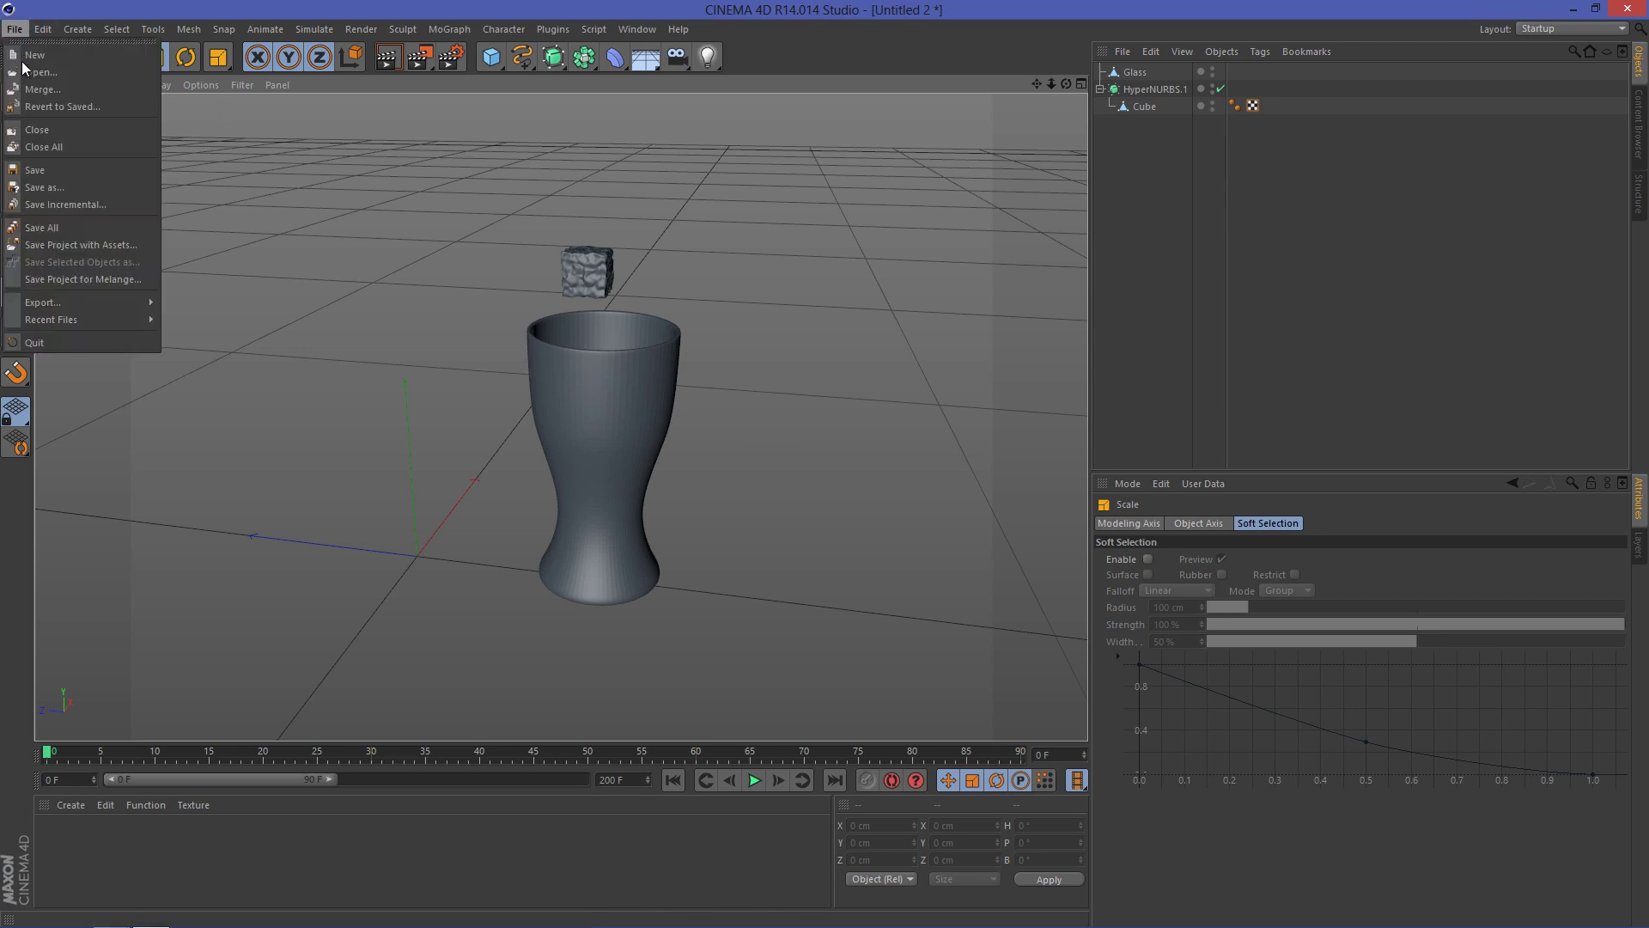
{"action": "left_click", "coordinate": [40, 187]}
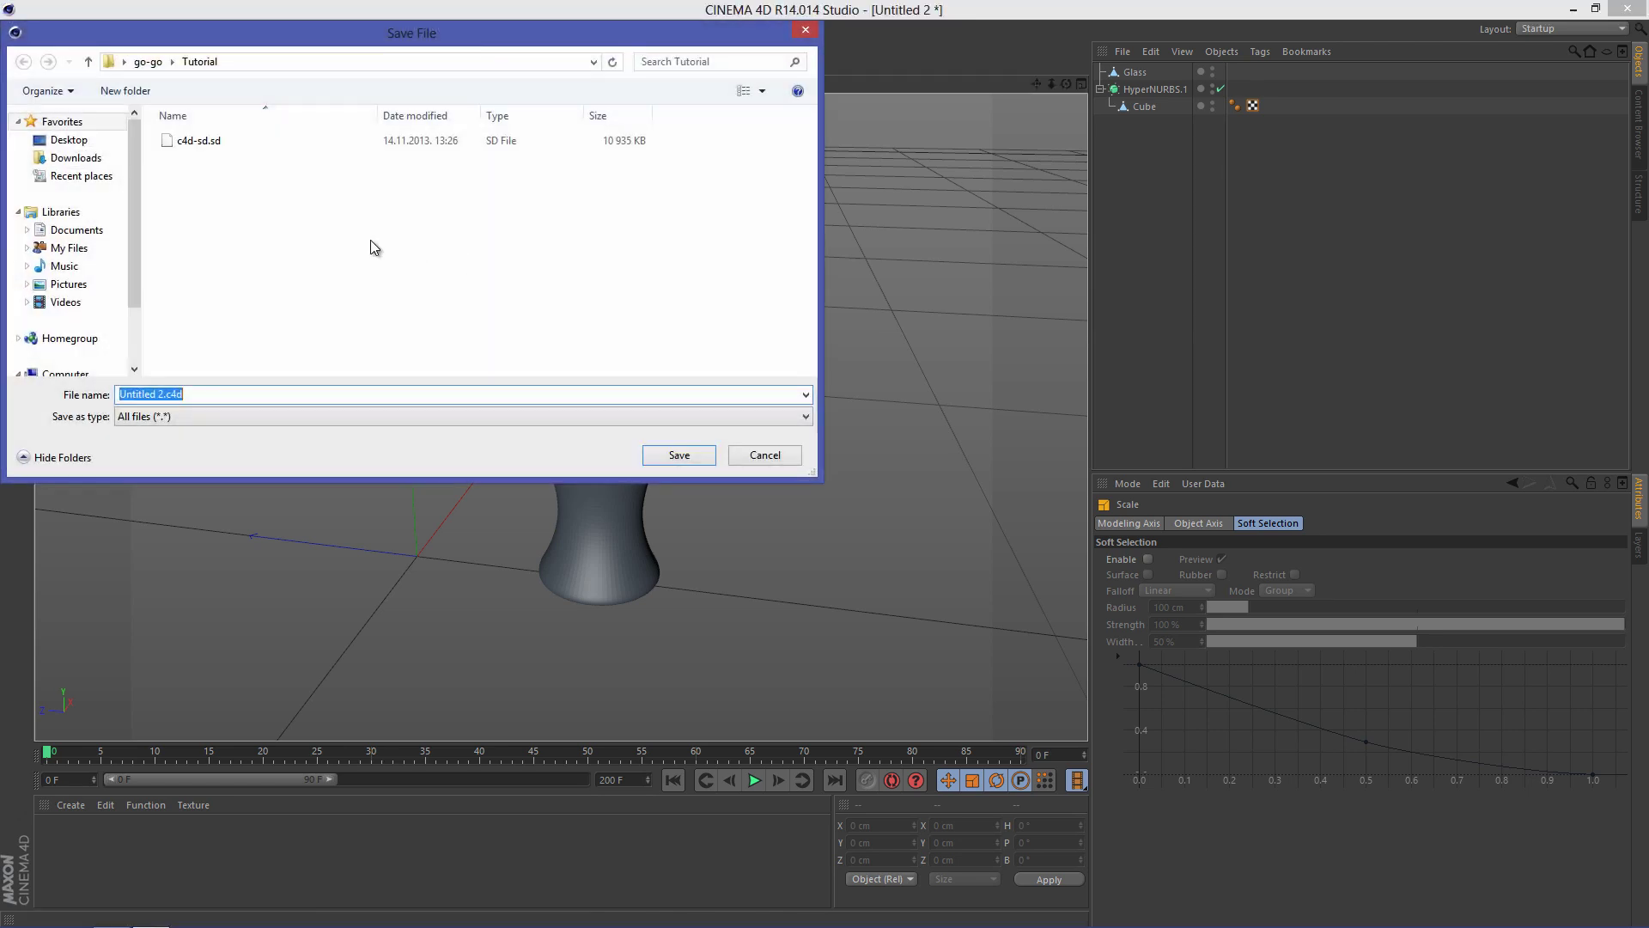
{"action": "type", "text": "c4d"}
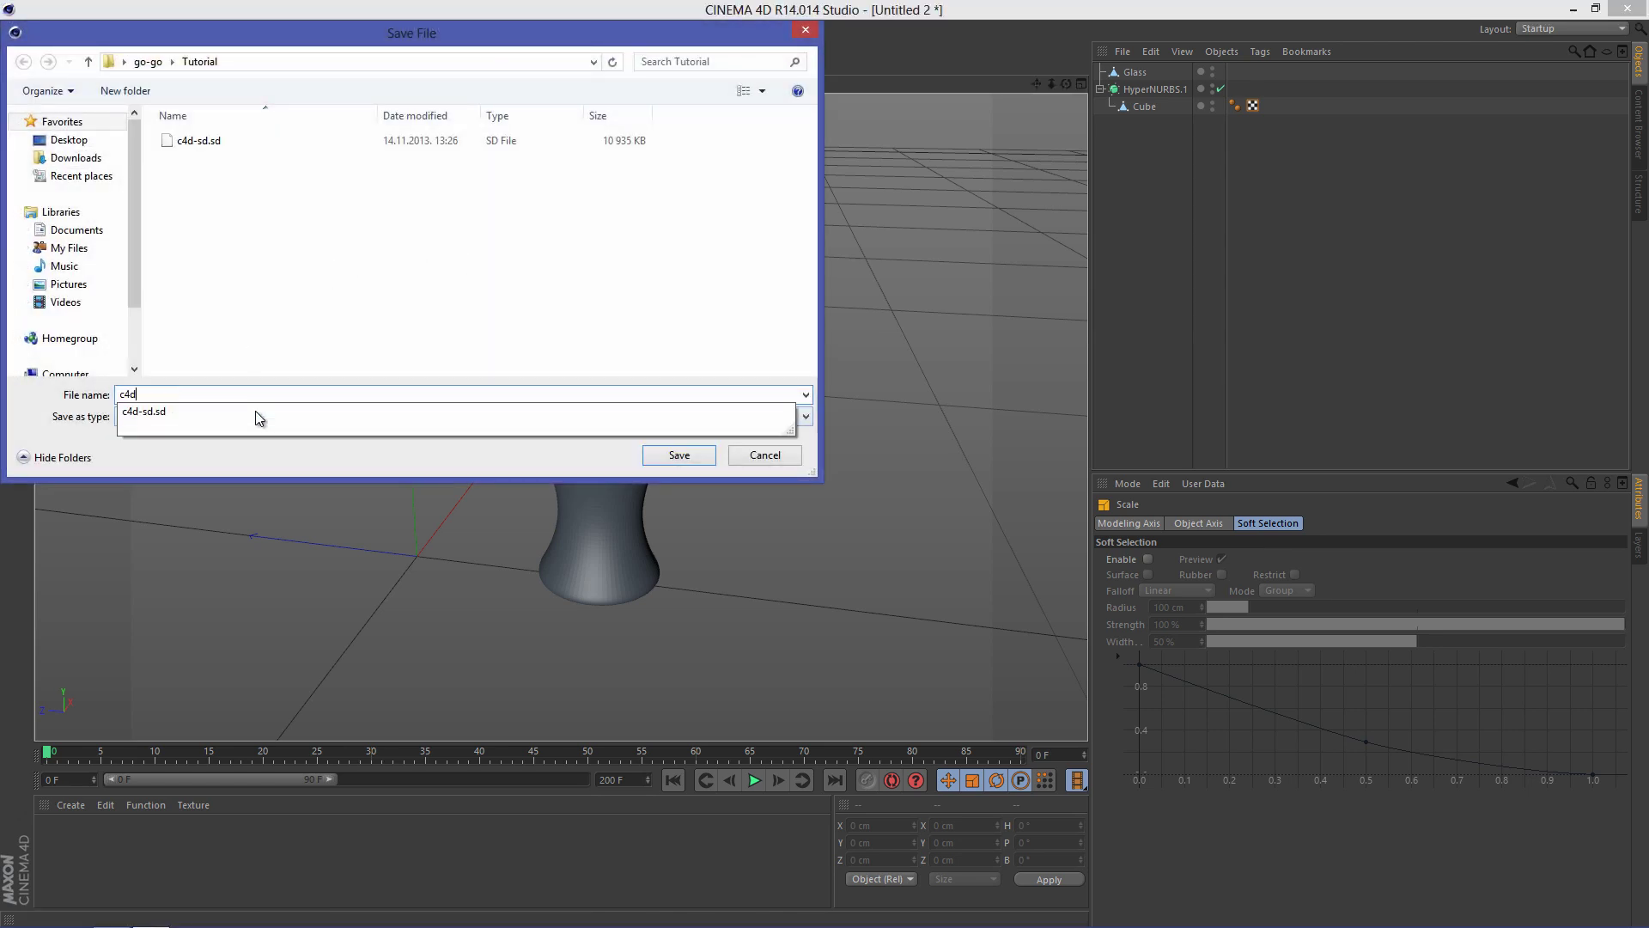
{"action": "key", "text": "Return"}
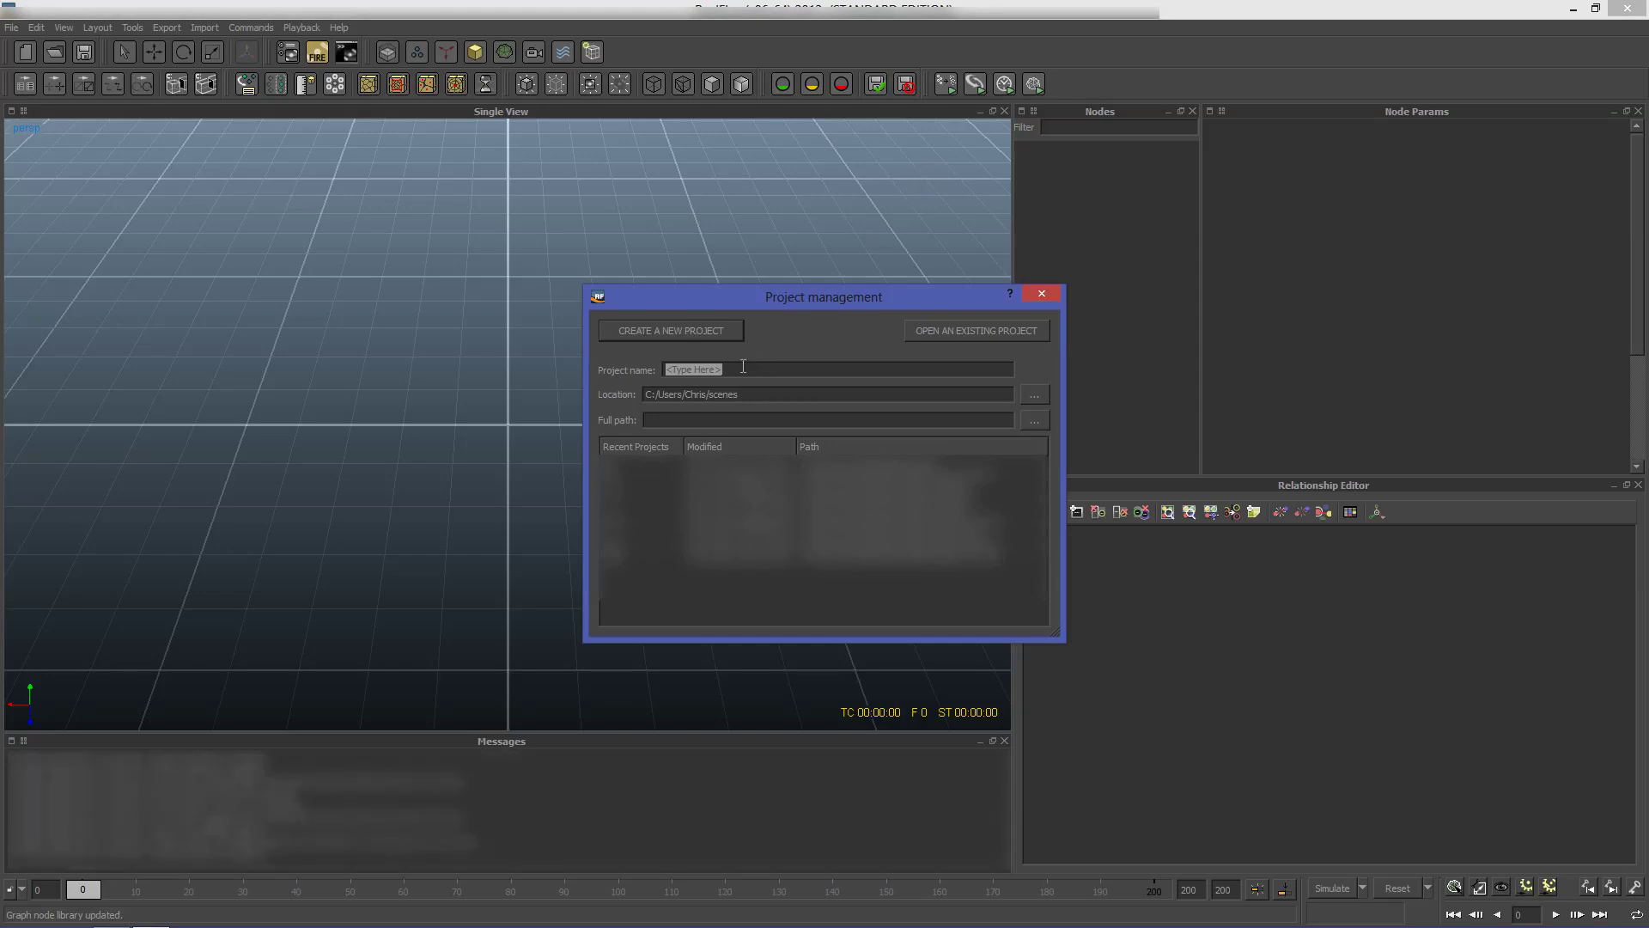
Step: Switch to RealFlow and create a new project named Tutorial, located in the go-go/Tutorial folder
{"action": "type", "text": "Tutorial"}
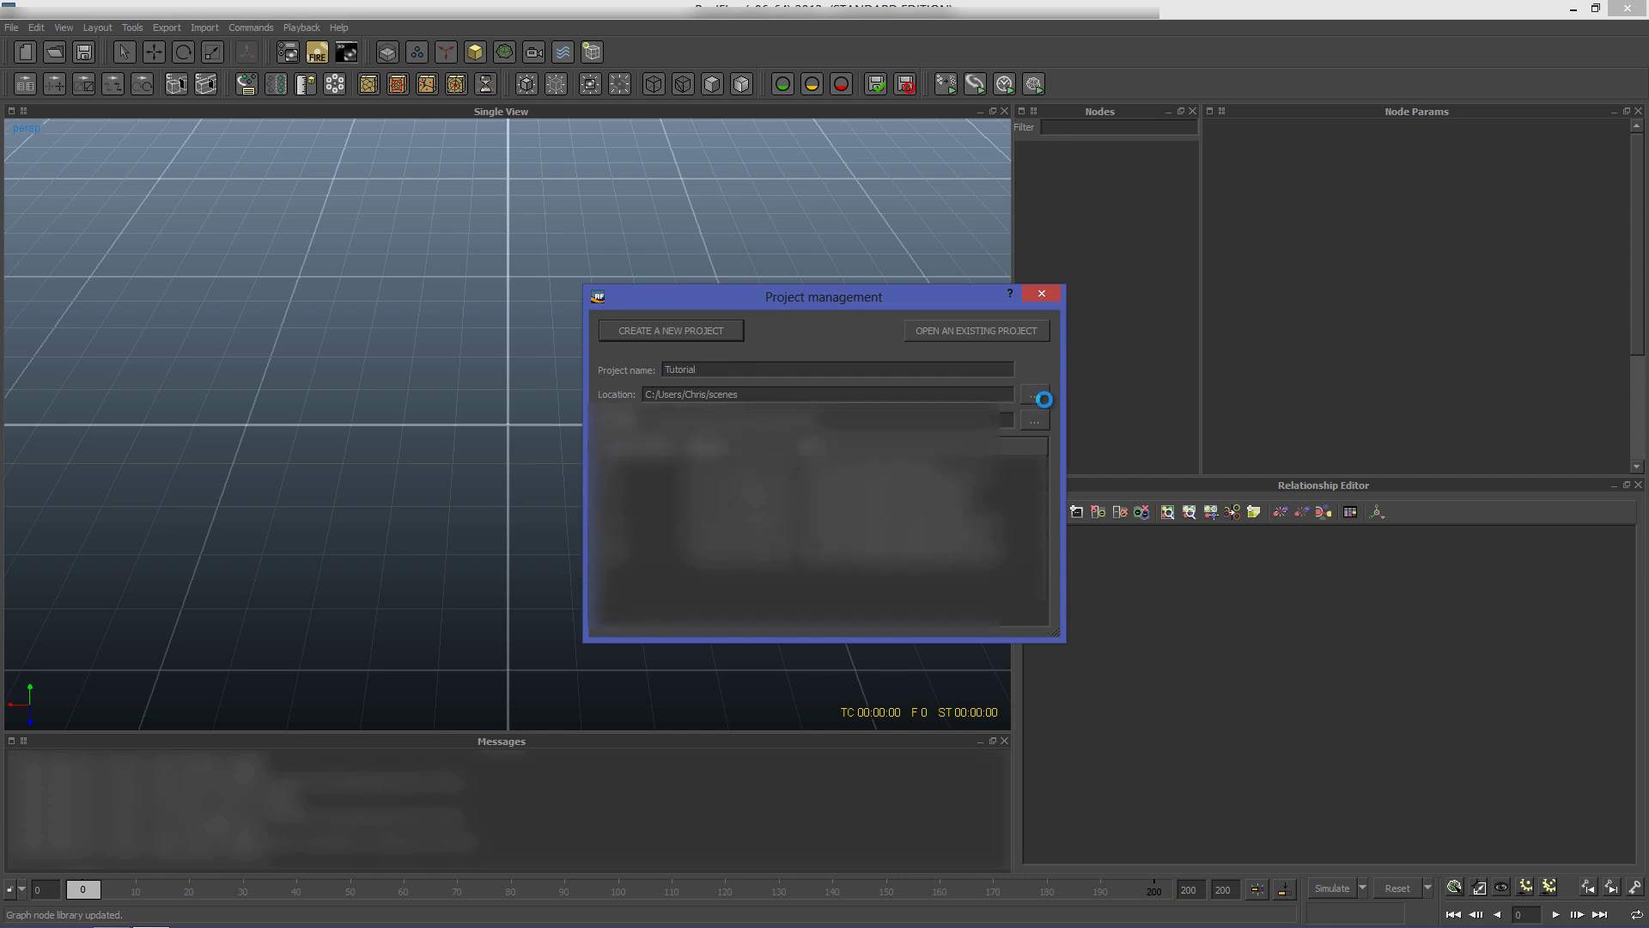
{"action": "left_click", "coordinate": [1034, 394]}
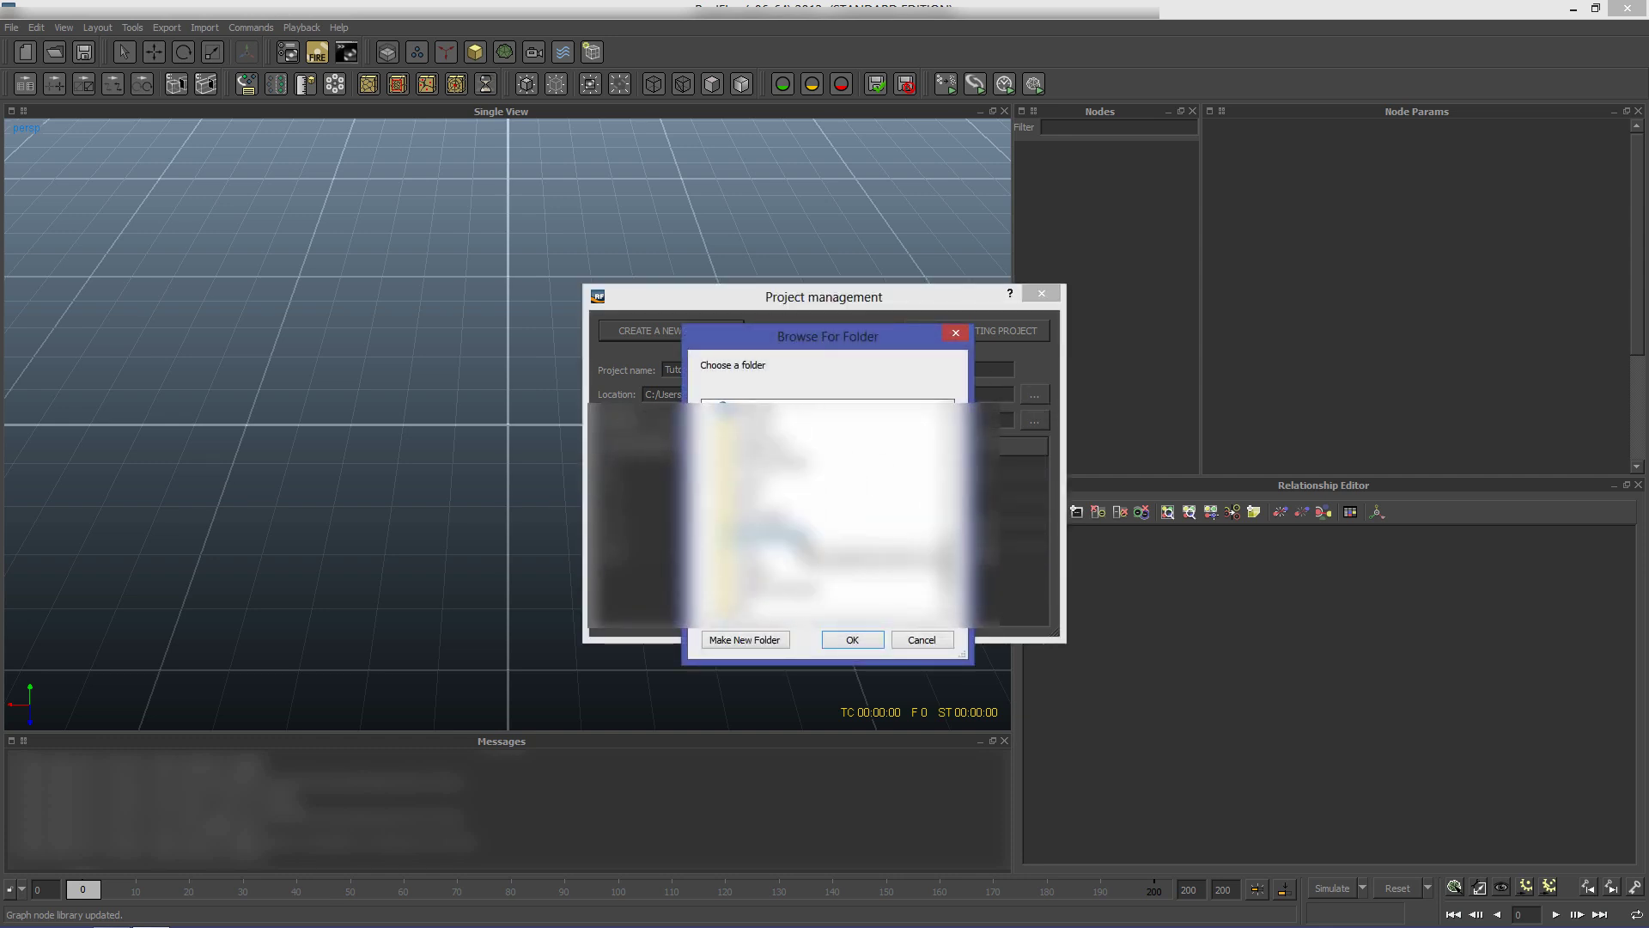
{"action": "left_click", "coordinate": [852, 640]}
{"action": "left_click", "coordinate": [683, 333]}
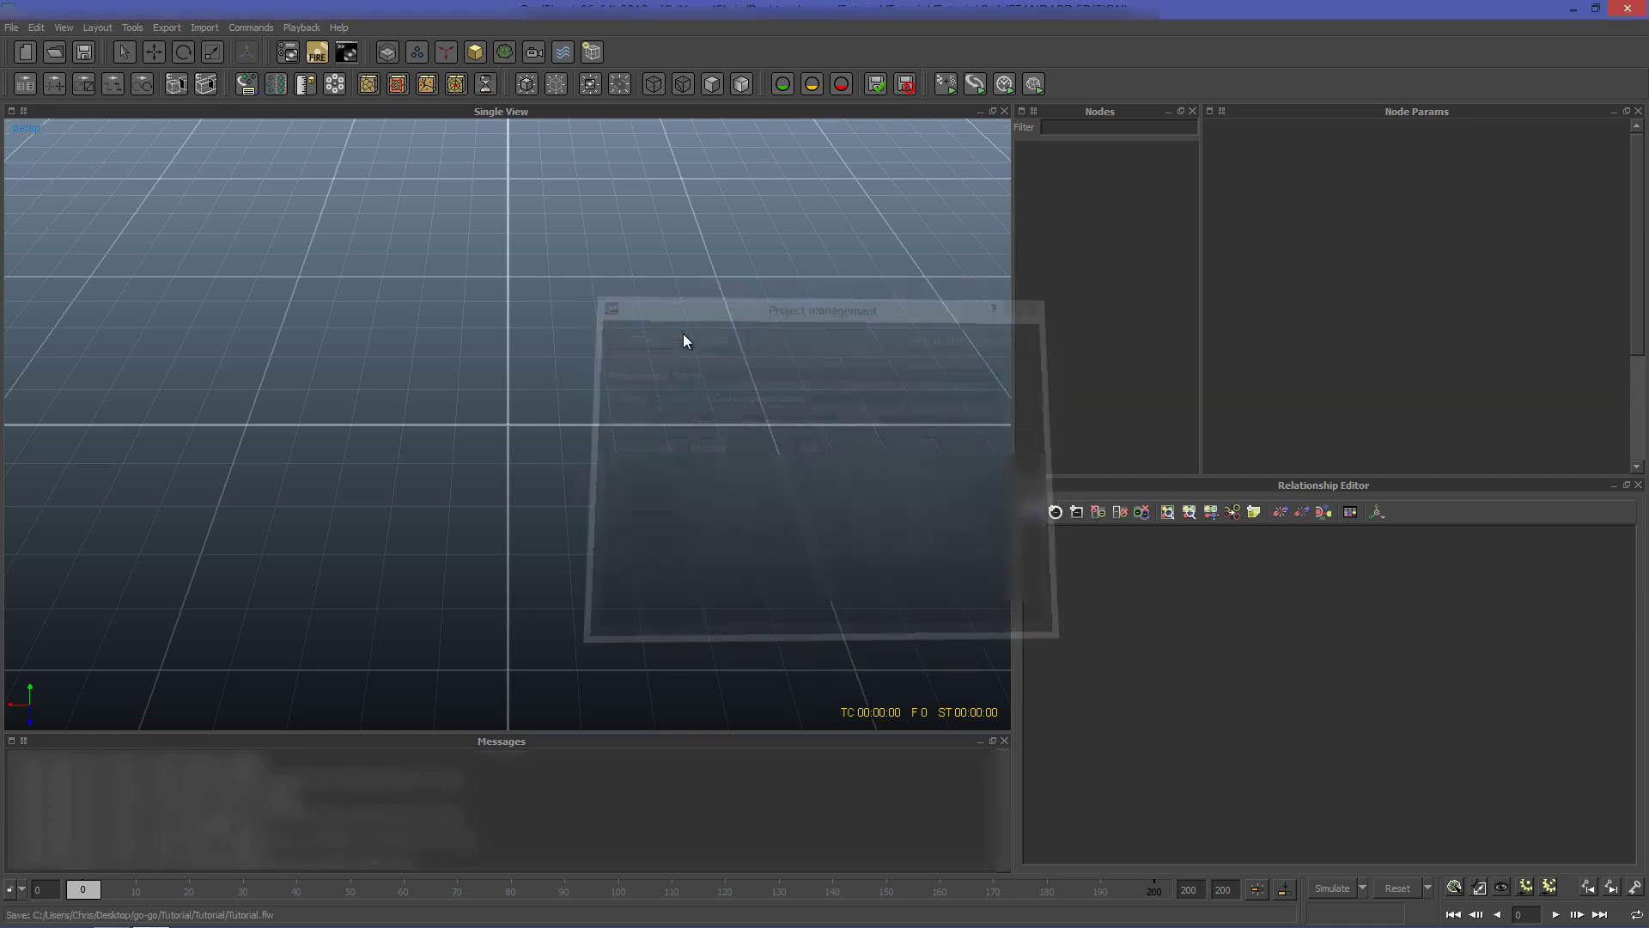
Step: Import the c4d-sd.sd object file with the glass and ice cube into the project and deselect everything
{"action": "left_click", "coordinate": [207, 27]}
{"action": "left_click", "coordinate": [229, 53]}
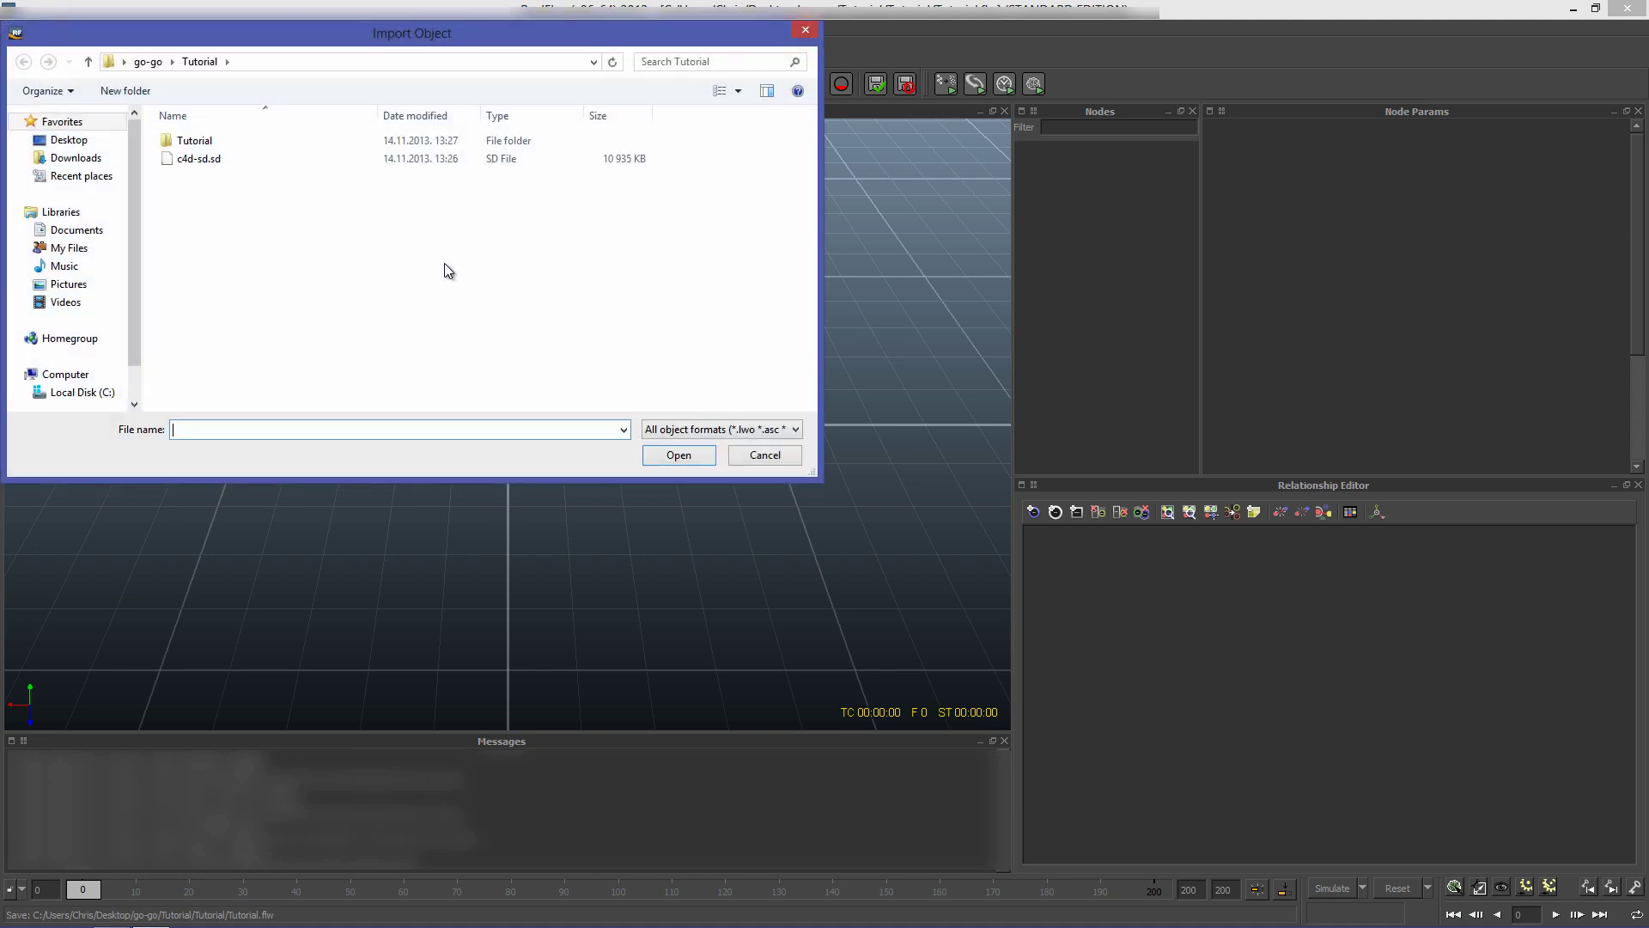
{"action": "left_click", "coordinate": [208, 163]}
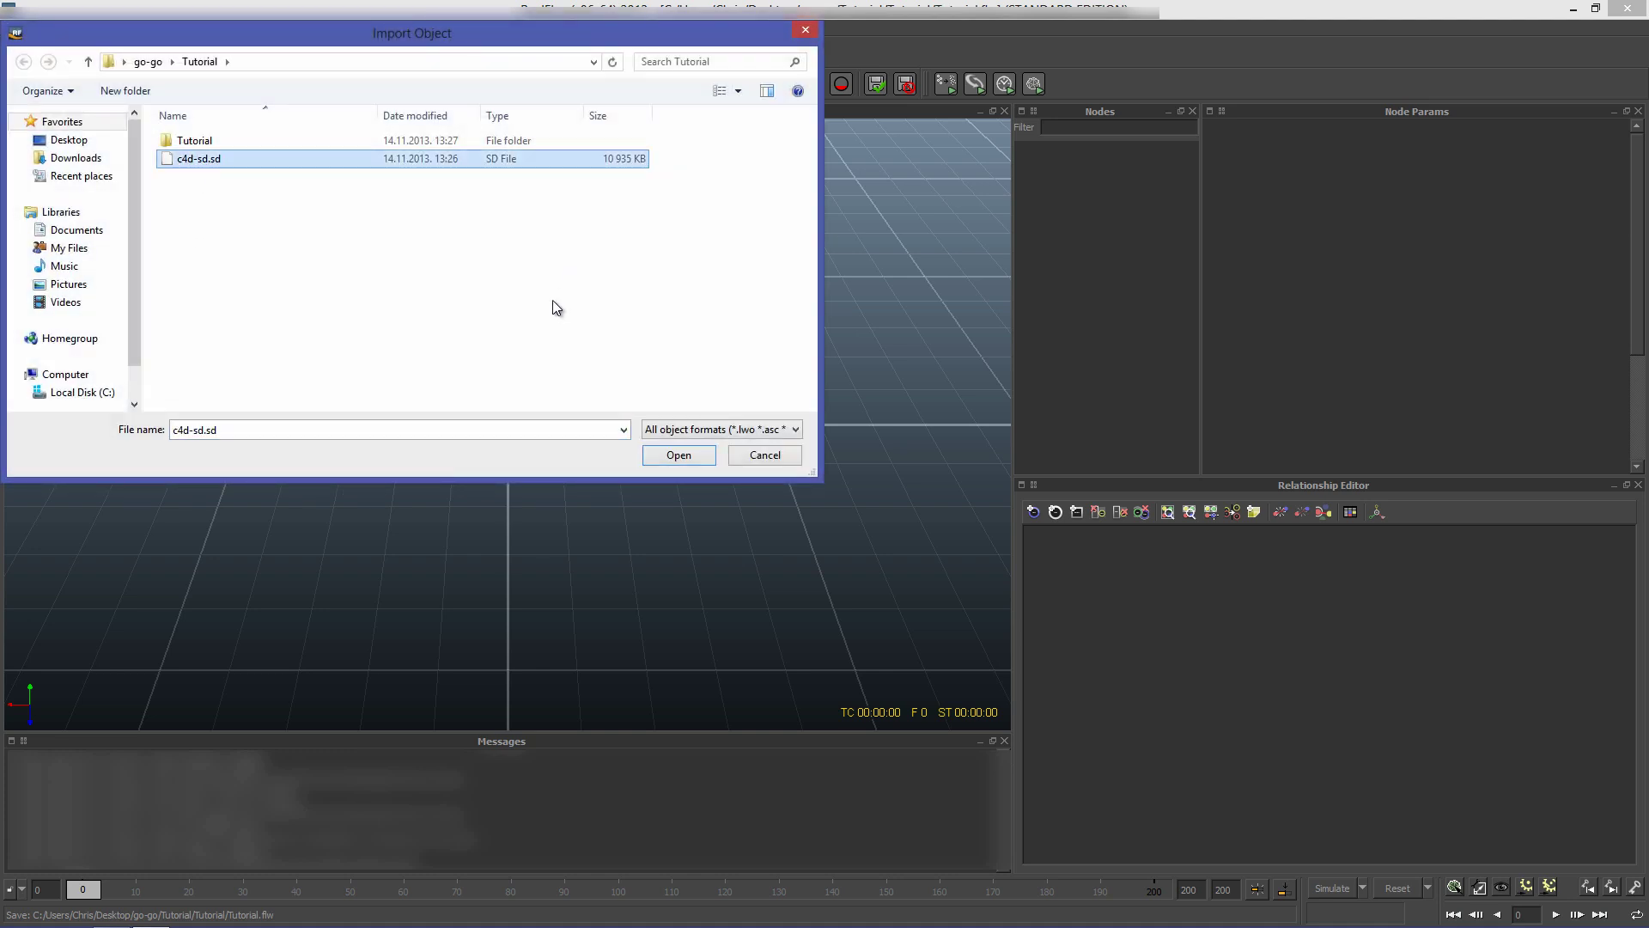
{"action": "left_click", "coordinate": [677, 456]}
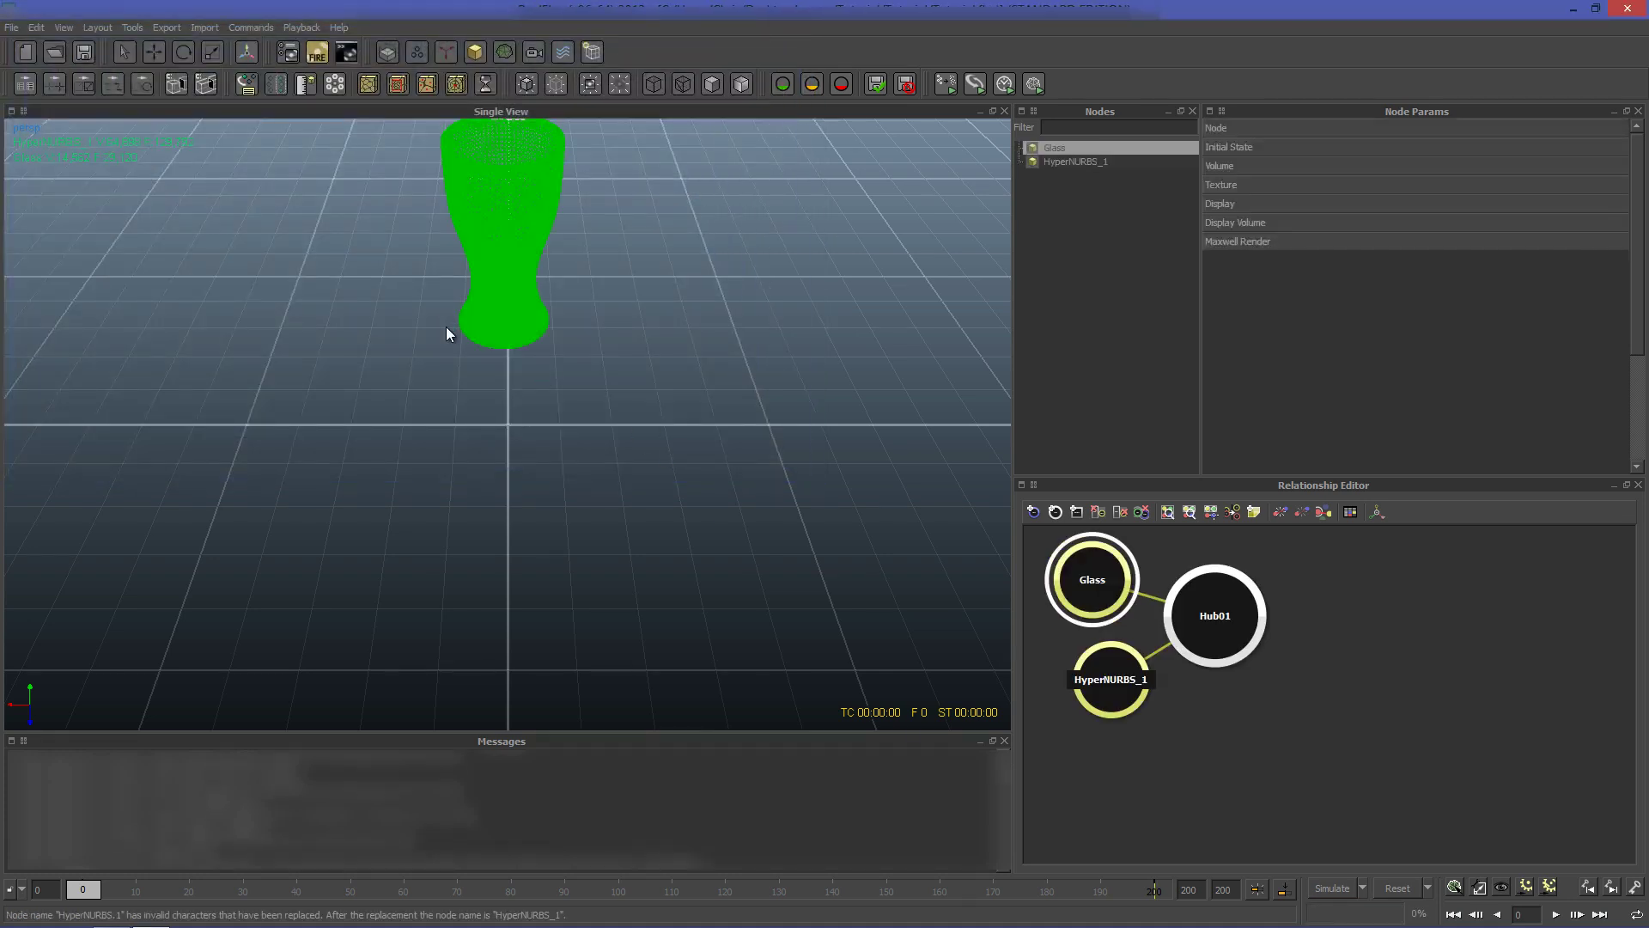
{"action": "left_click_drag", "start_coordinate": [715, 240], "coordinate": [776, 422], "text": "alt"}
{"action": "left_click", "coordinate": [1117, 329]}
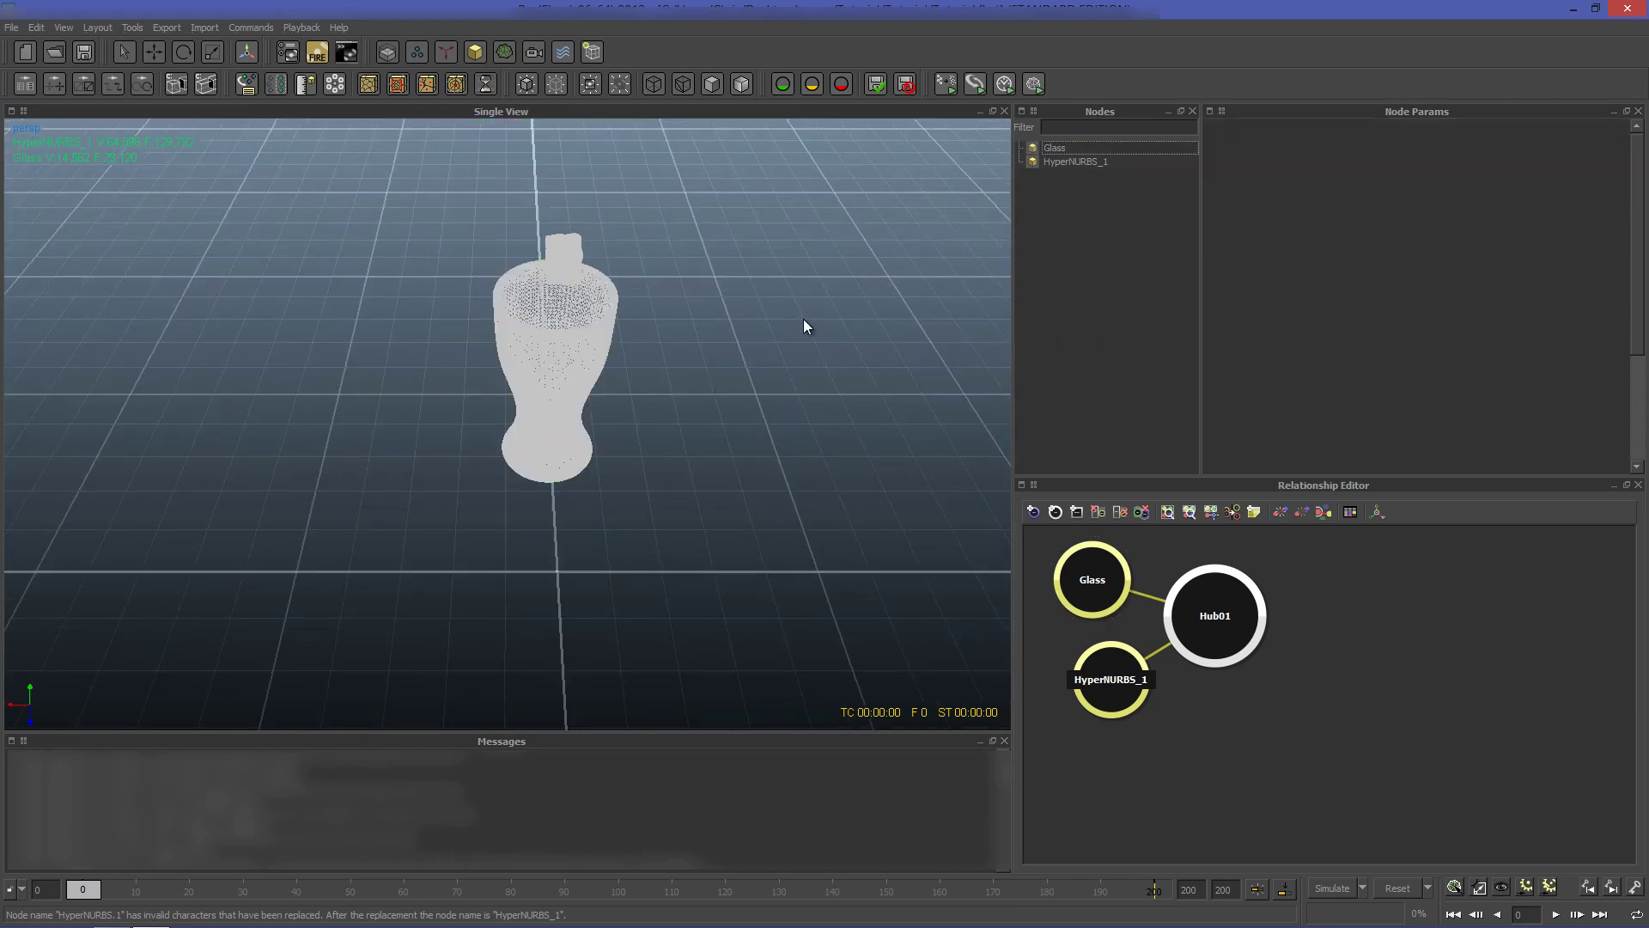
Step: Examine the imported glass and ice cube from several angles, checking which node is the ice cube
{"action": "left_click_drag", "start_coordinate": [805, 325], "coordinate": [1064, 209], "text": "alt"}
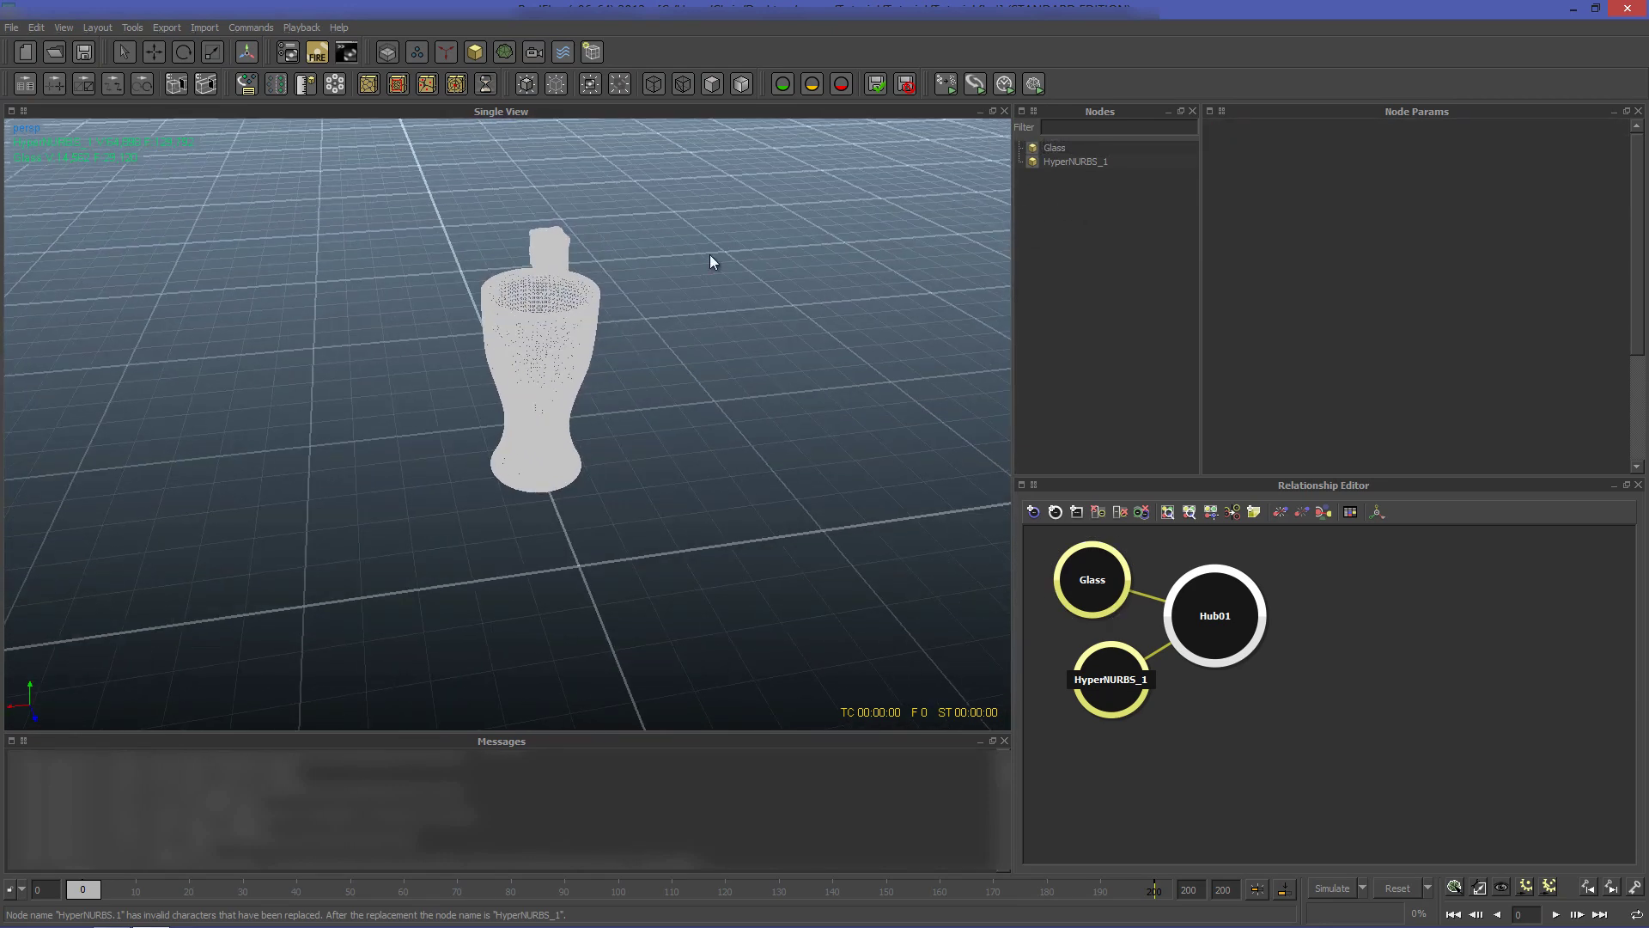
{"action": "left_click_drag", "start_coordinate": [735, 252], "coordinate": [707, 273], "text": "alt"}
{"action": "scroll", "coordinate": [730, 246], "scroll_direction": "up", "scroll_amount": 3}
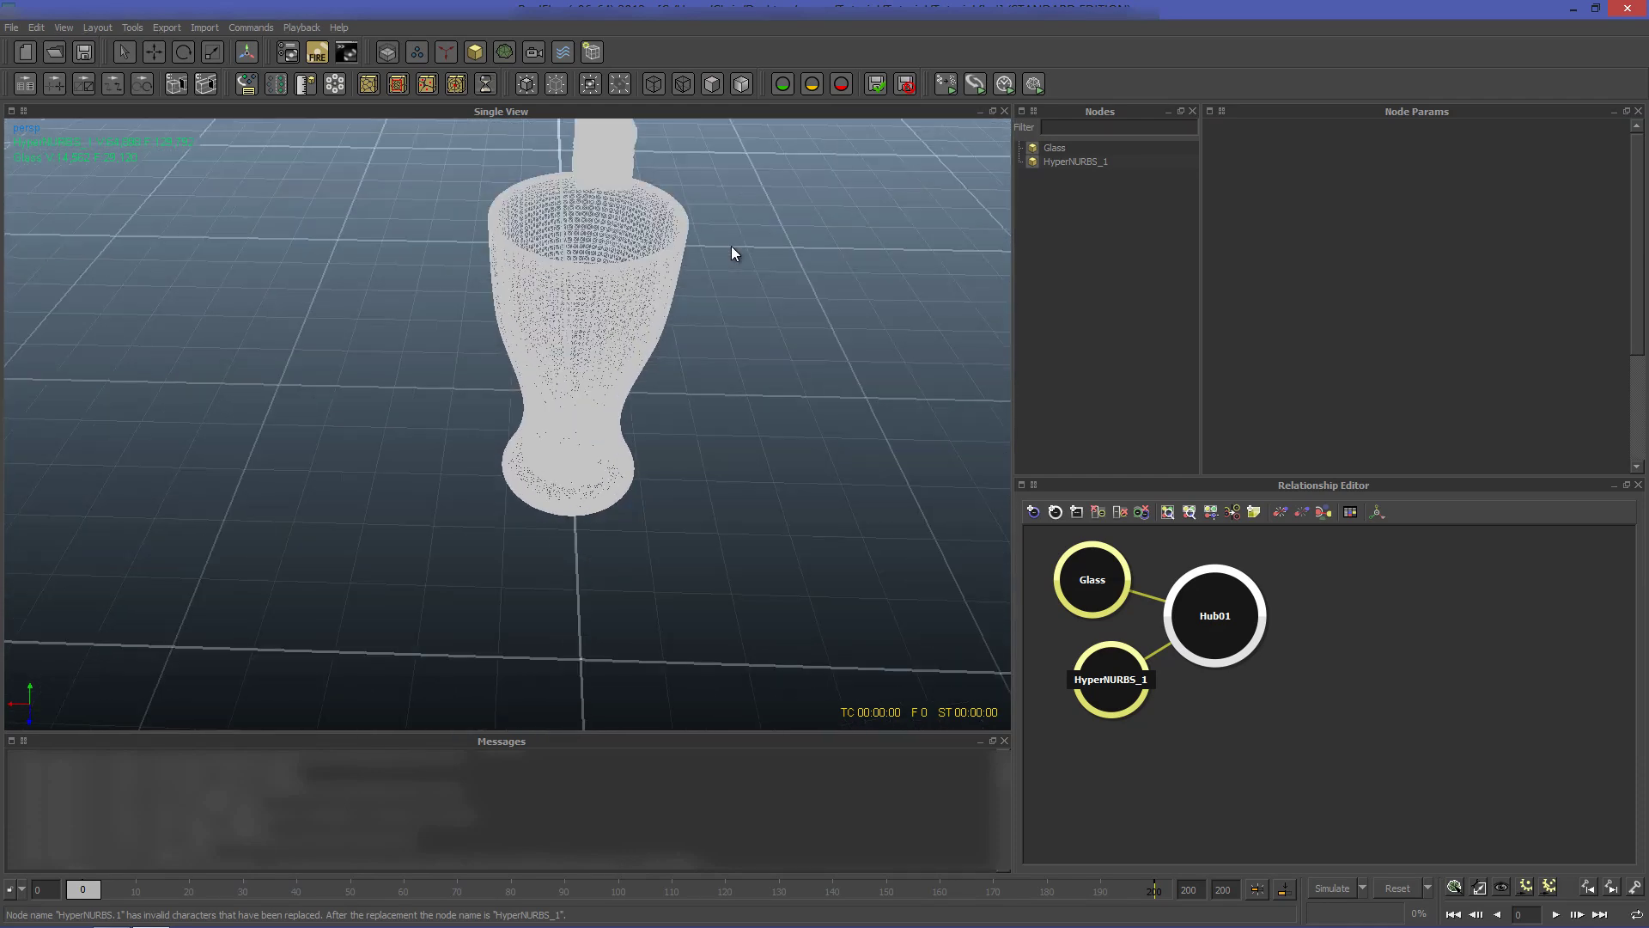
{"action": "mouse_move", "coordinate": [765, 227]}
{"action": "left_mouse_down", "text": "alt"}
{"action": "mouse_move", "coordinate": [671, 337]}
{"action": "mouse_move", "coordinate": [773, 257]}
{"action": "left_mouse_up", "text": "alt"}
{"action": "left_click", "coordinate": [1073, 162]}
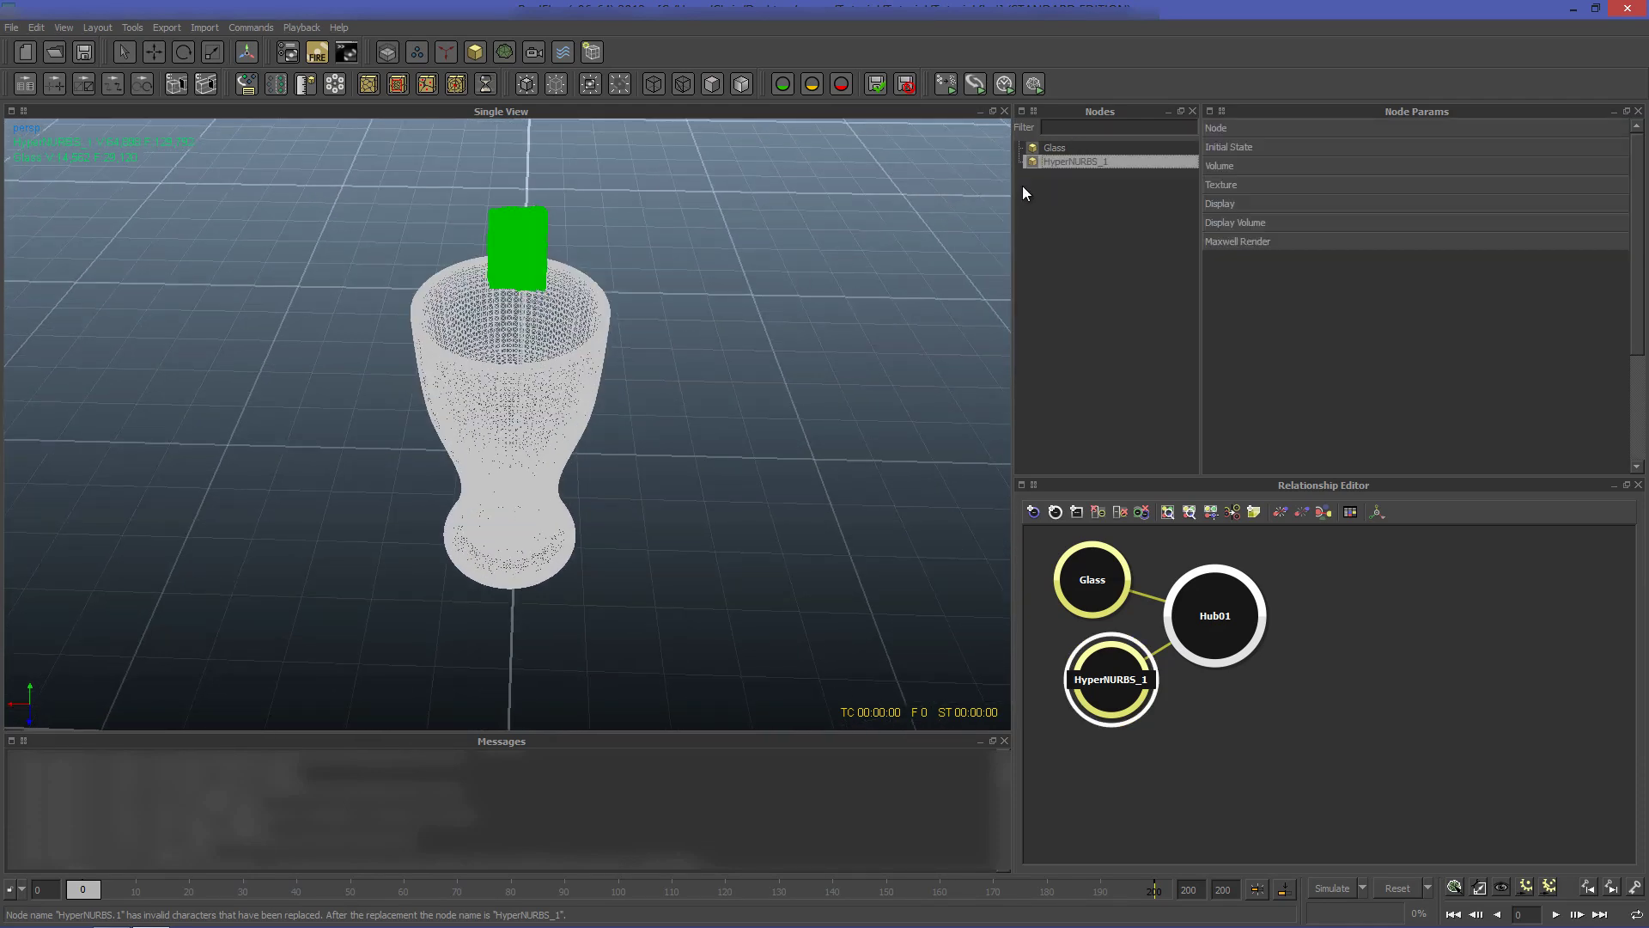
{"action": "left_click_drag", "start_coordinate": [979, 215], "coordinate": [988, 250], "text": "alt"}
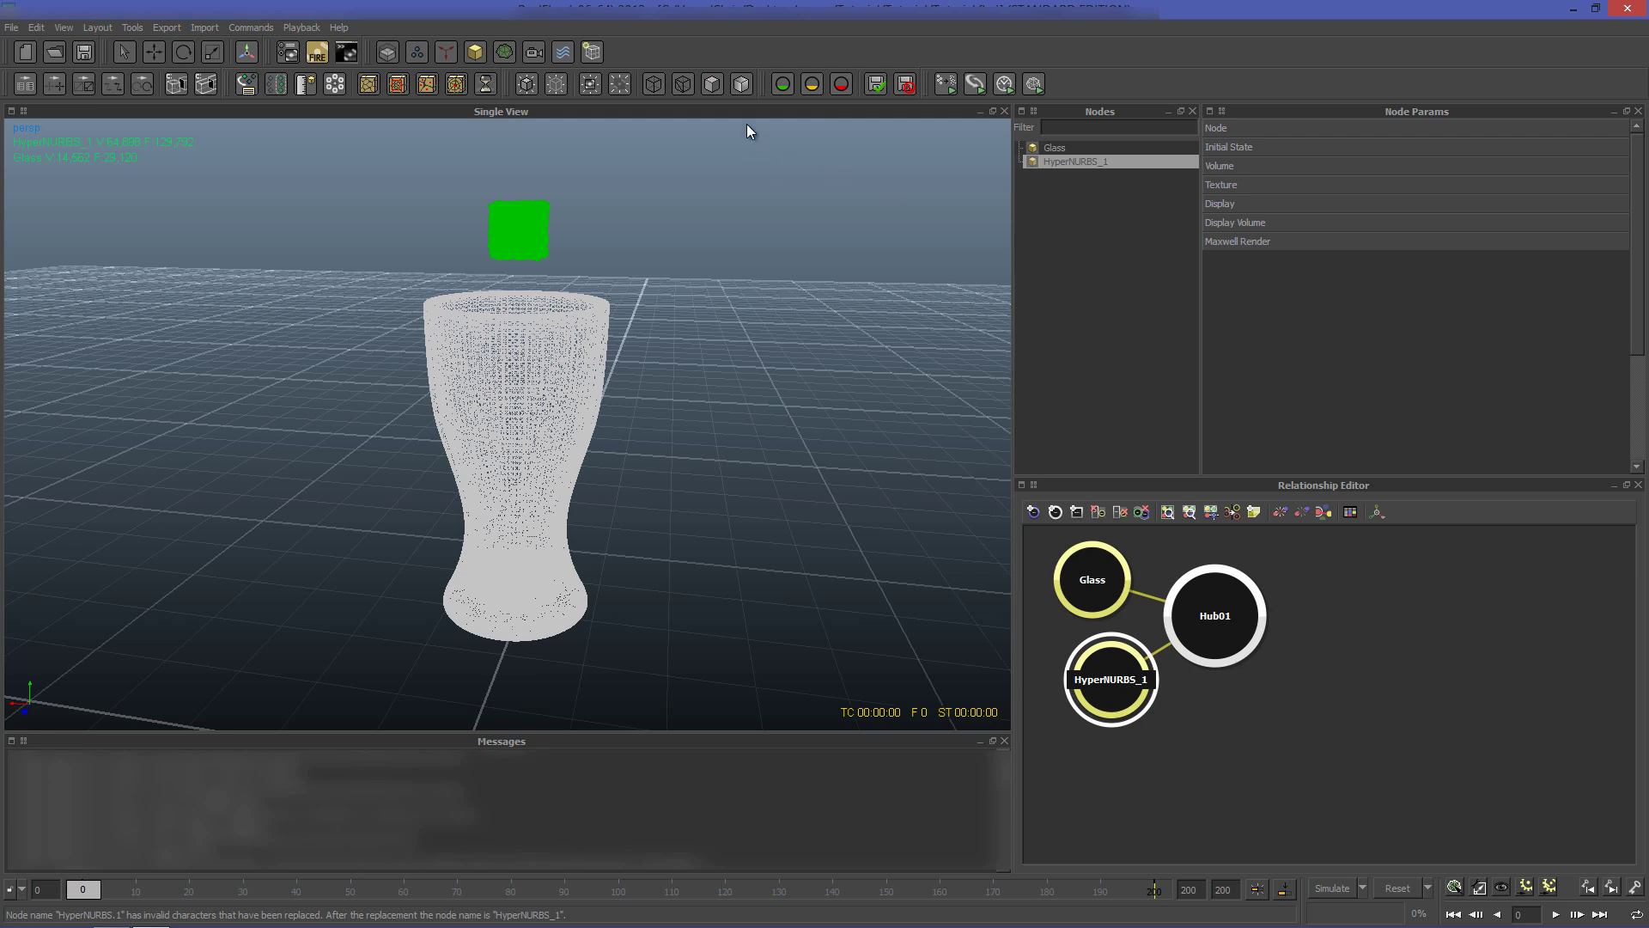
{"action": "left_click", "coordinate": [1068, 268]}
{"action": "left_click_drag", "start_coordinate": [610, 297], "coordinate": [1020, 192], "text": "alt"}
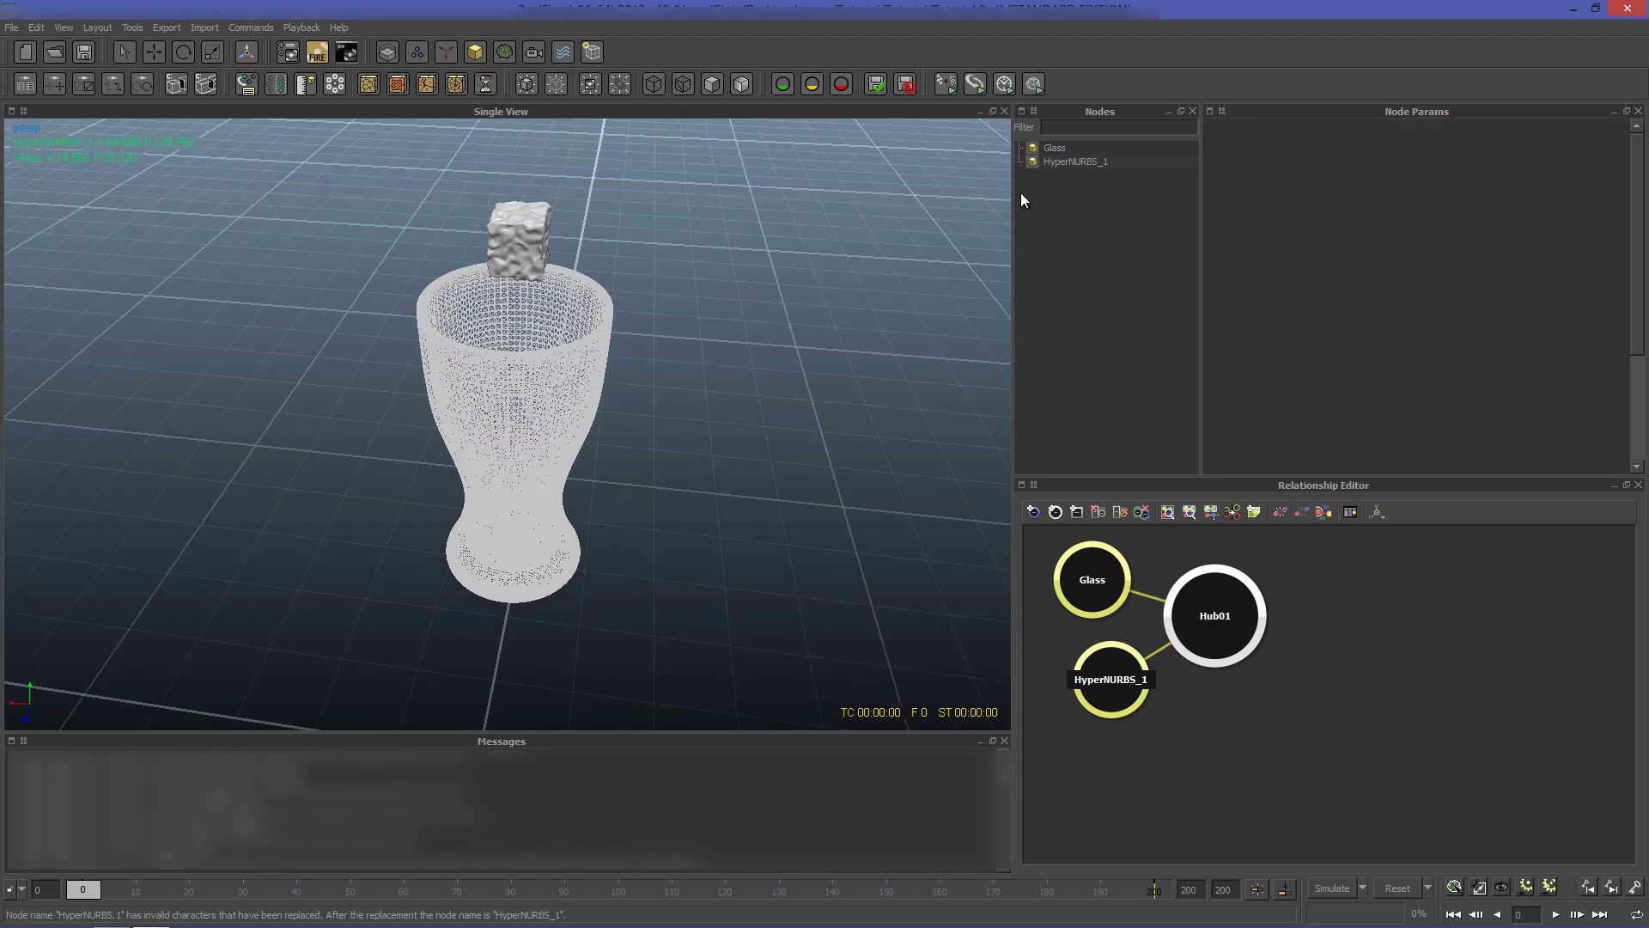
Step: Select the ice cube node HyperNURBS_1 with the Move tool and set its Dynamics to Active rigid body
{"action": "left_click", "coordinate": [1073, 161]}
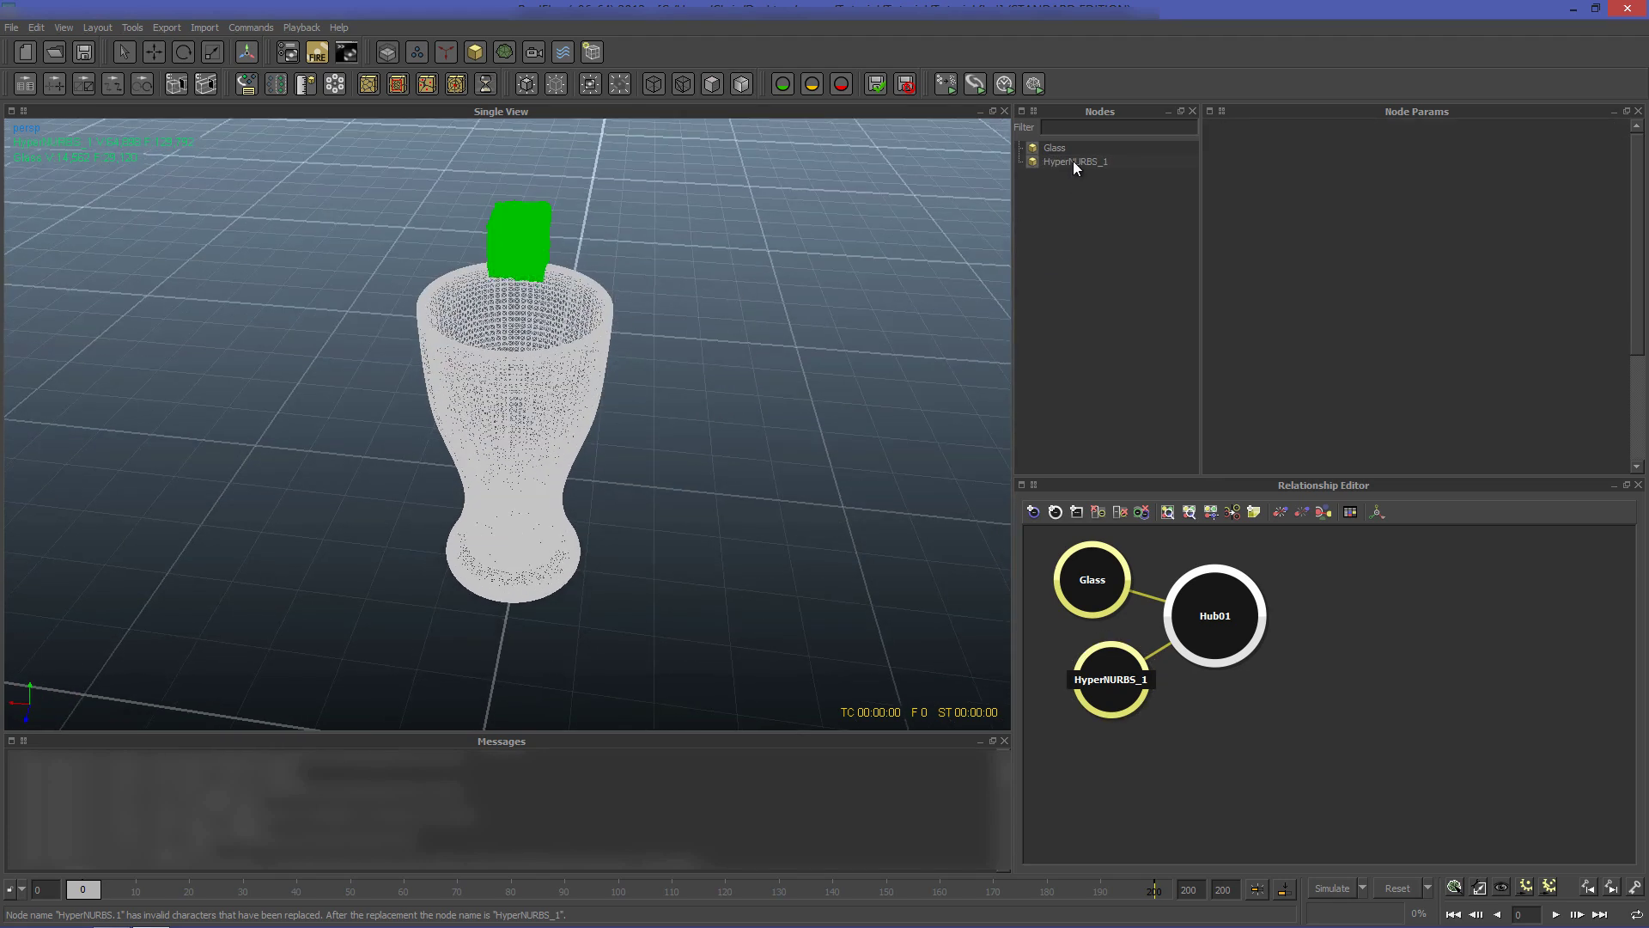
{"action": "left_click", "coordinate": [156, 53]}
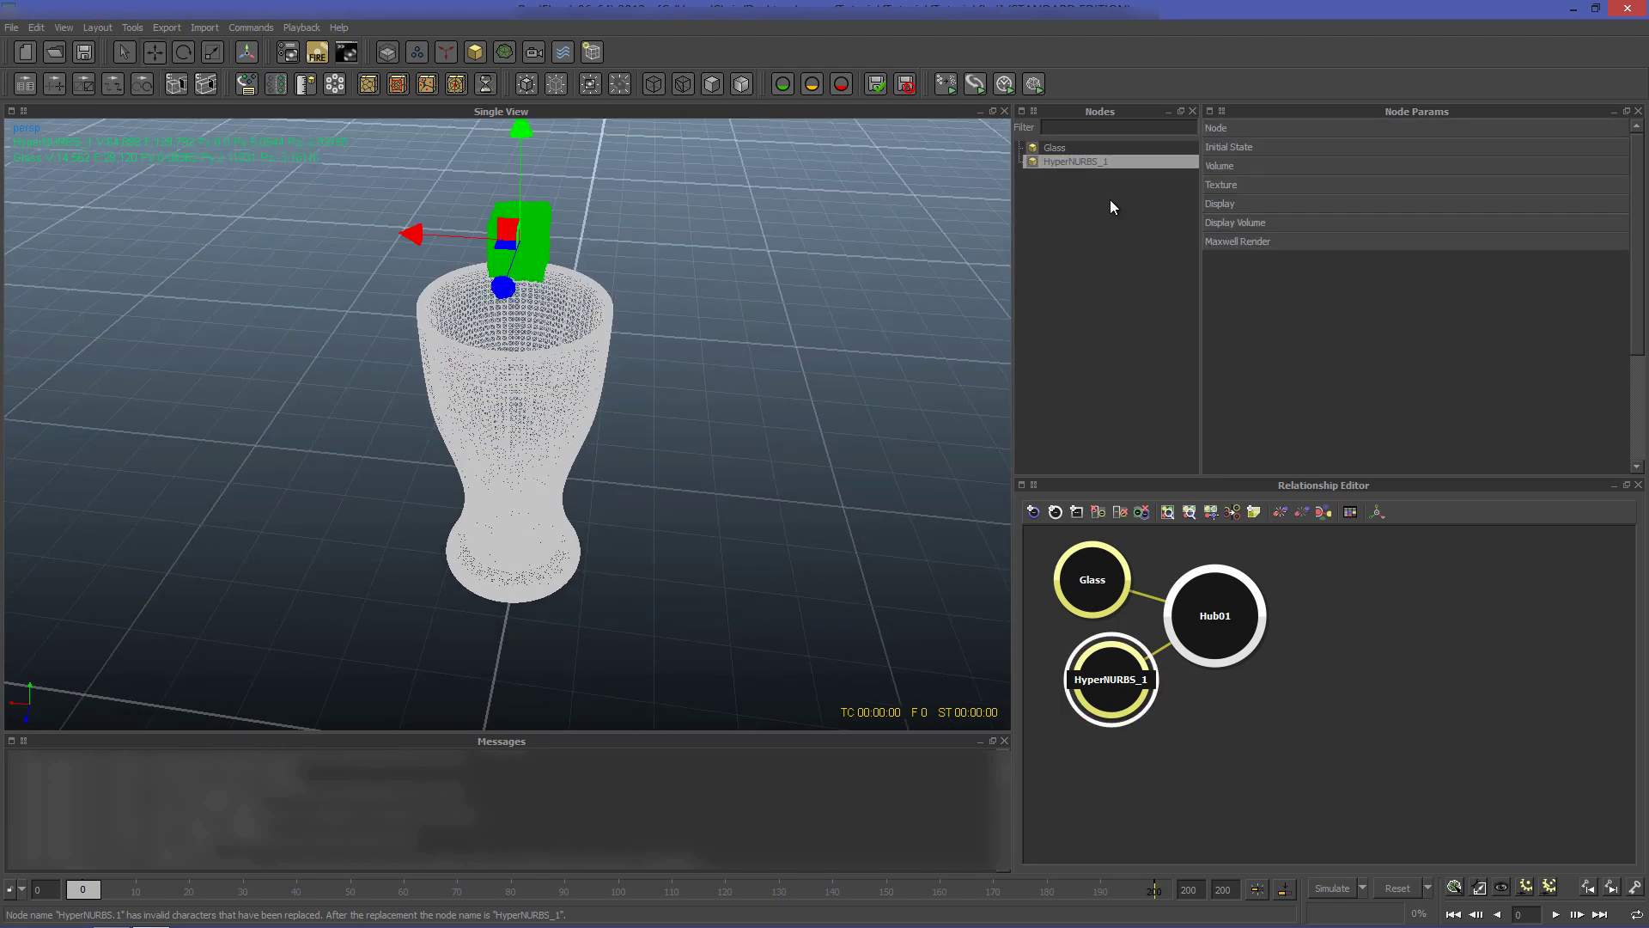
{"action": "left_click", "coordinate": [1234, 126]}
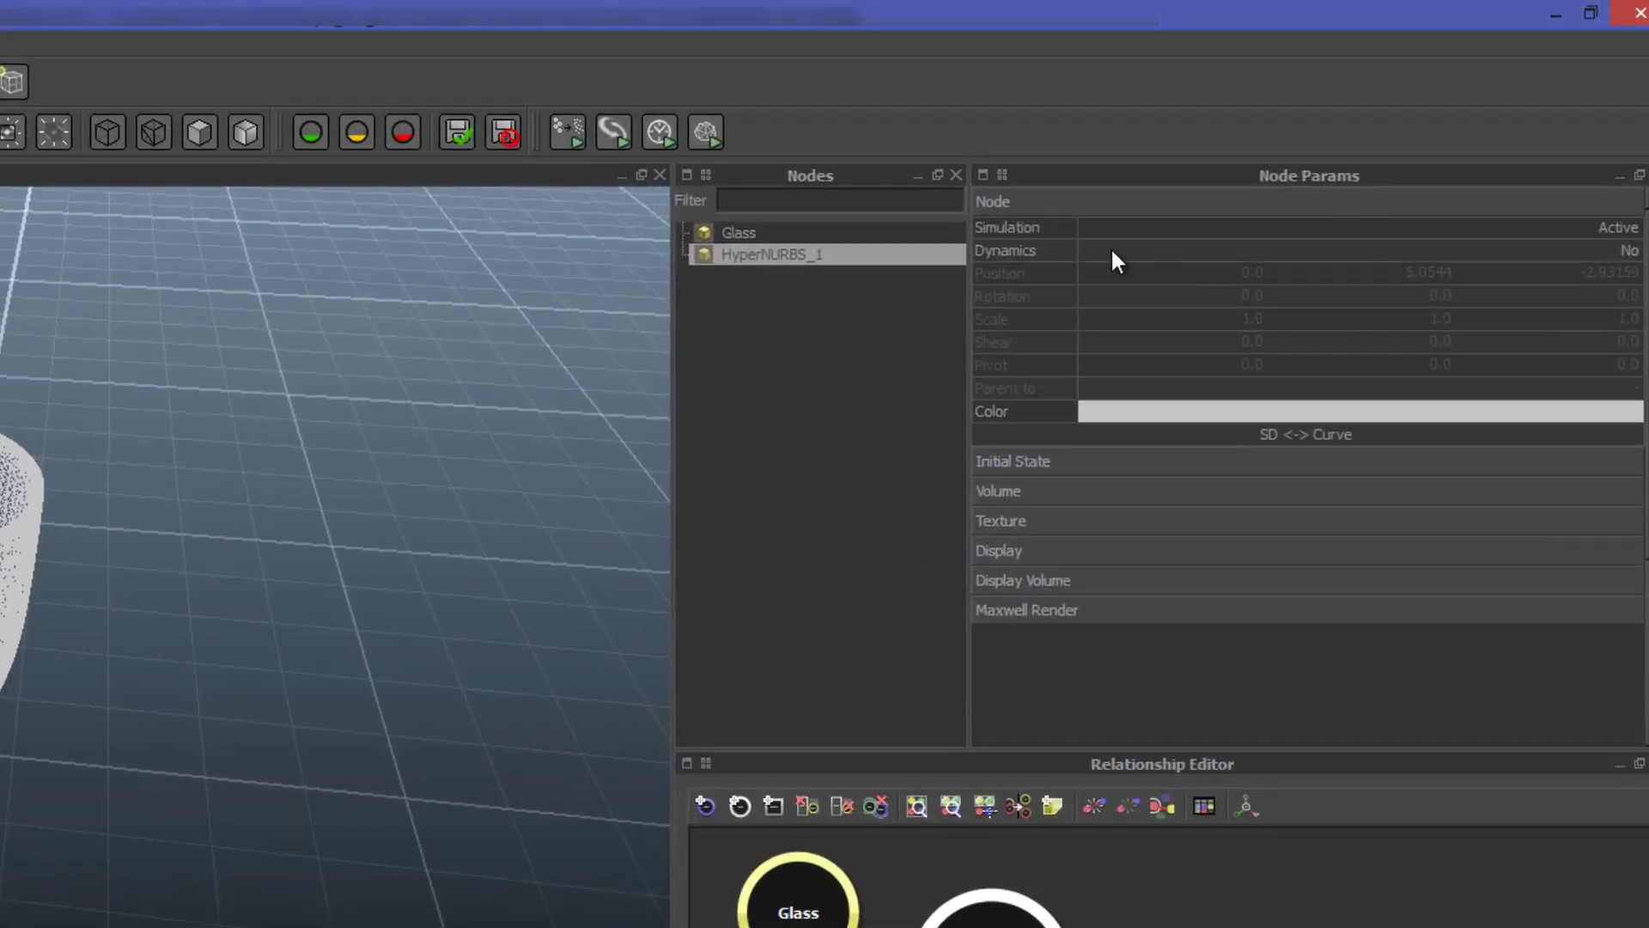
{"action": "left_click", "coordinate": [1629, 250]}
{"action": "left_click", "coordinate": [1630, 250]}
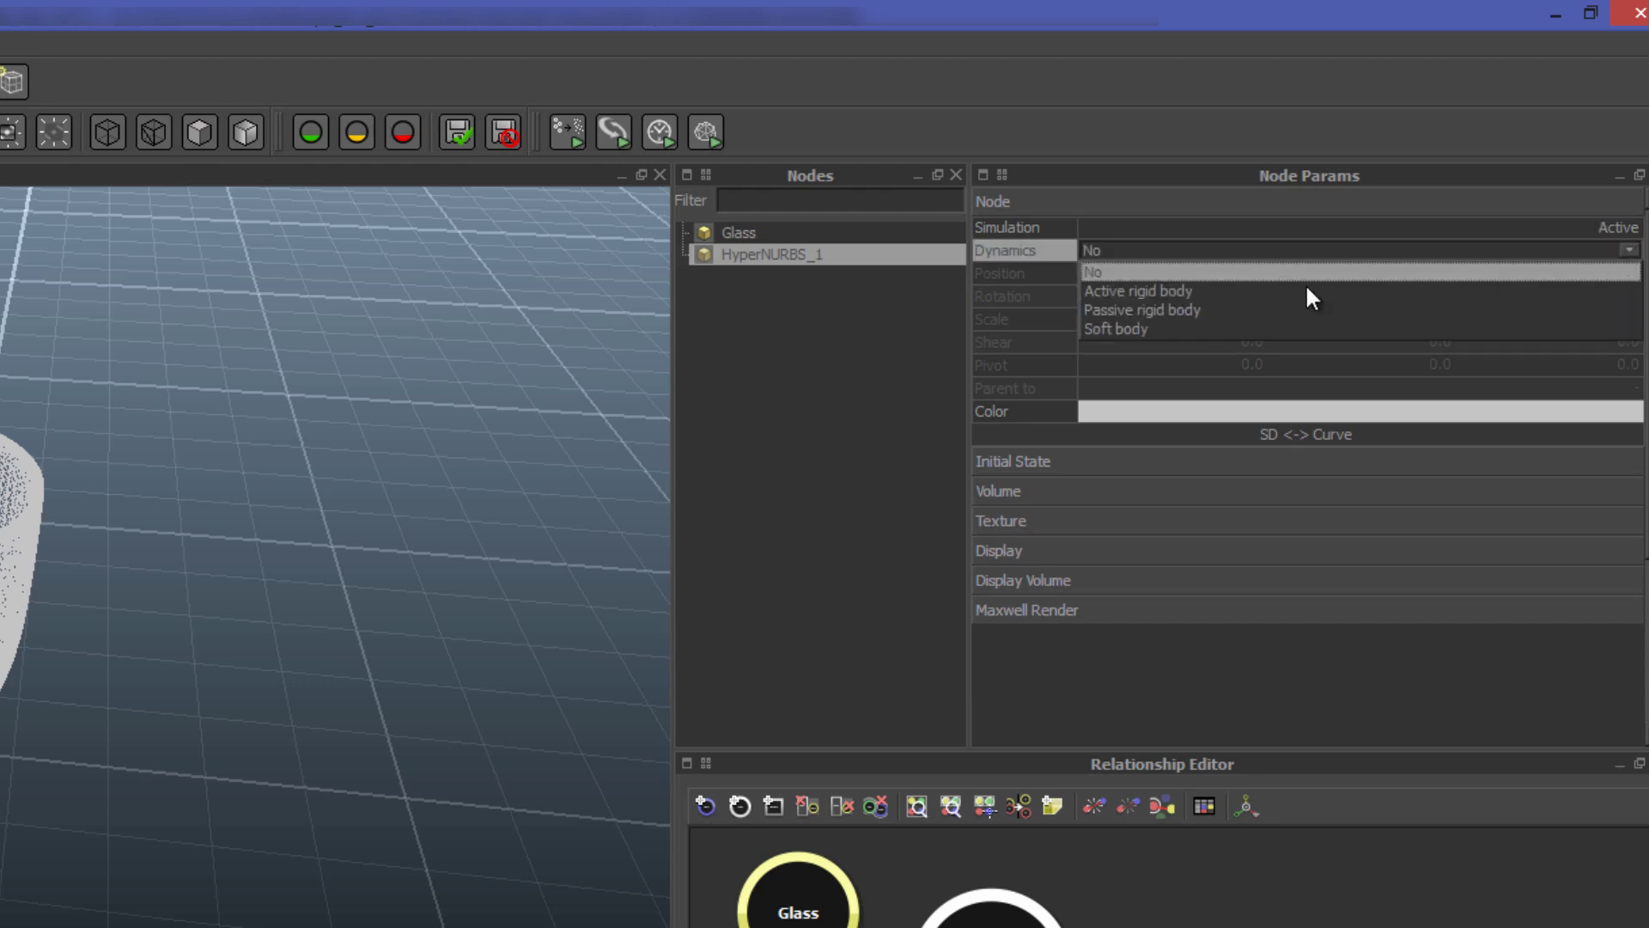
{"action": "left_click", "coordinate": [1245, 290]}
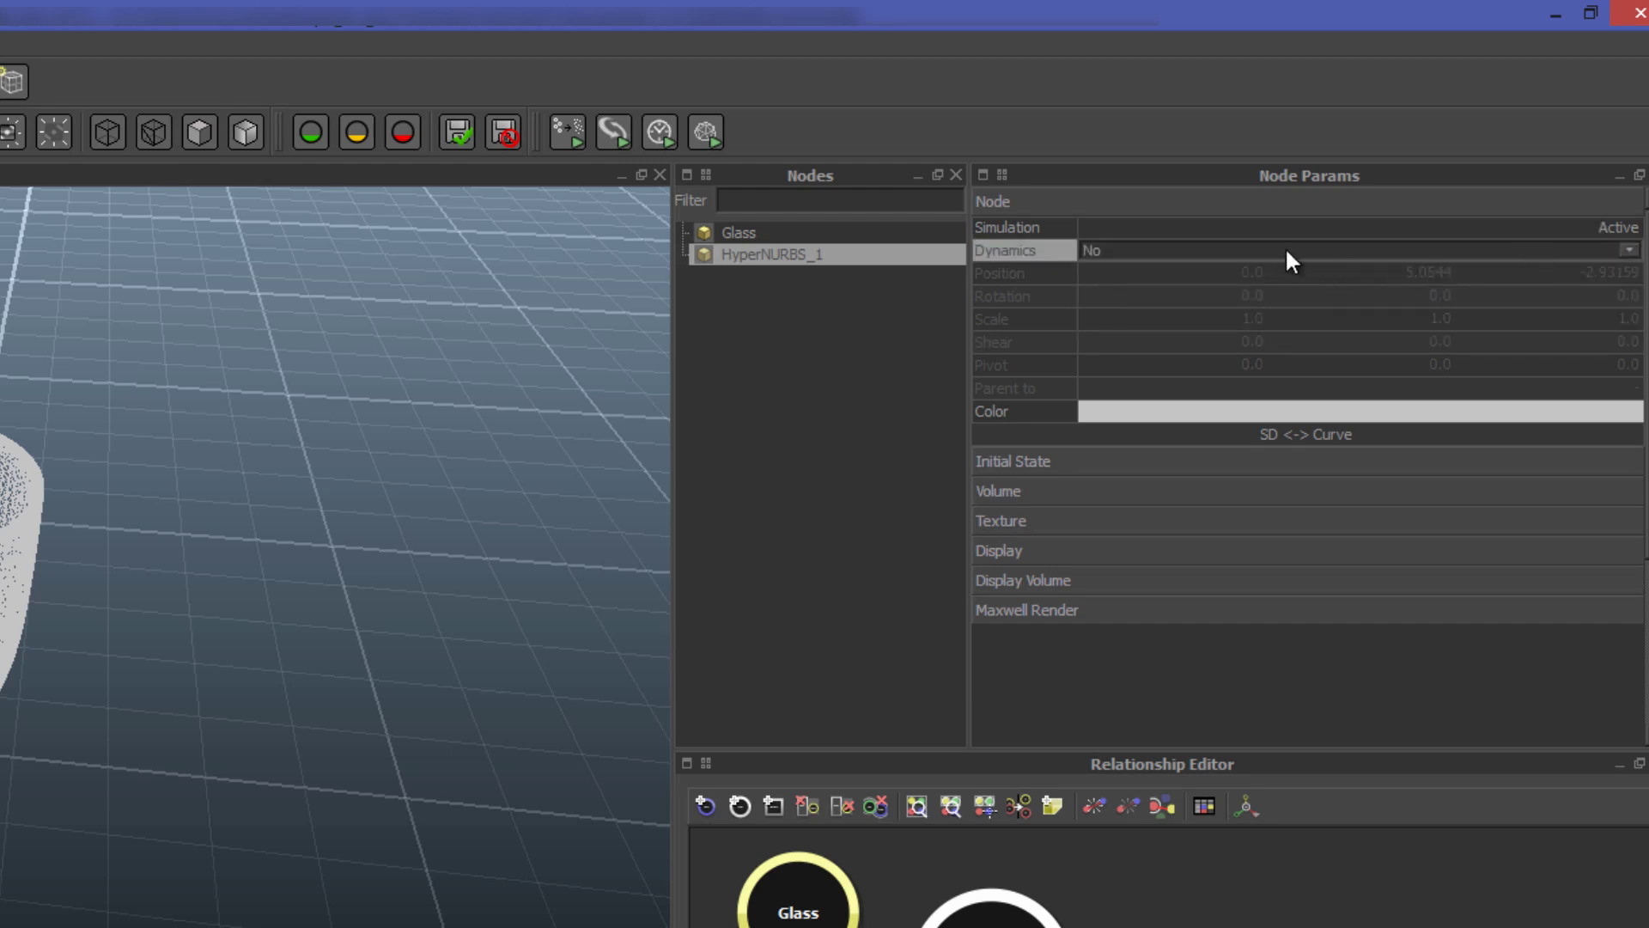
{"action": "left_click", "coordinate": [1290, 428]}
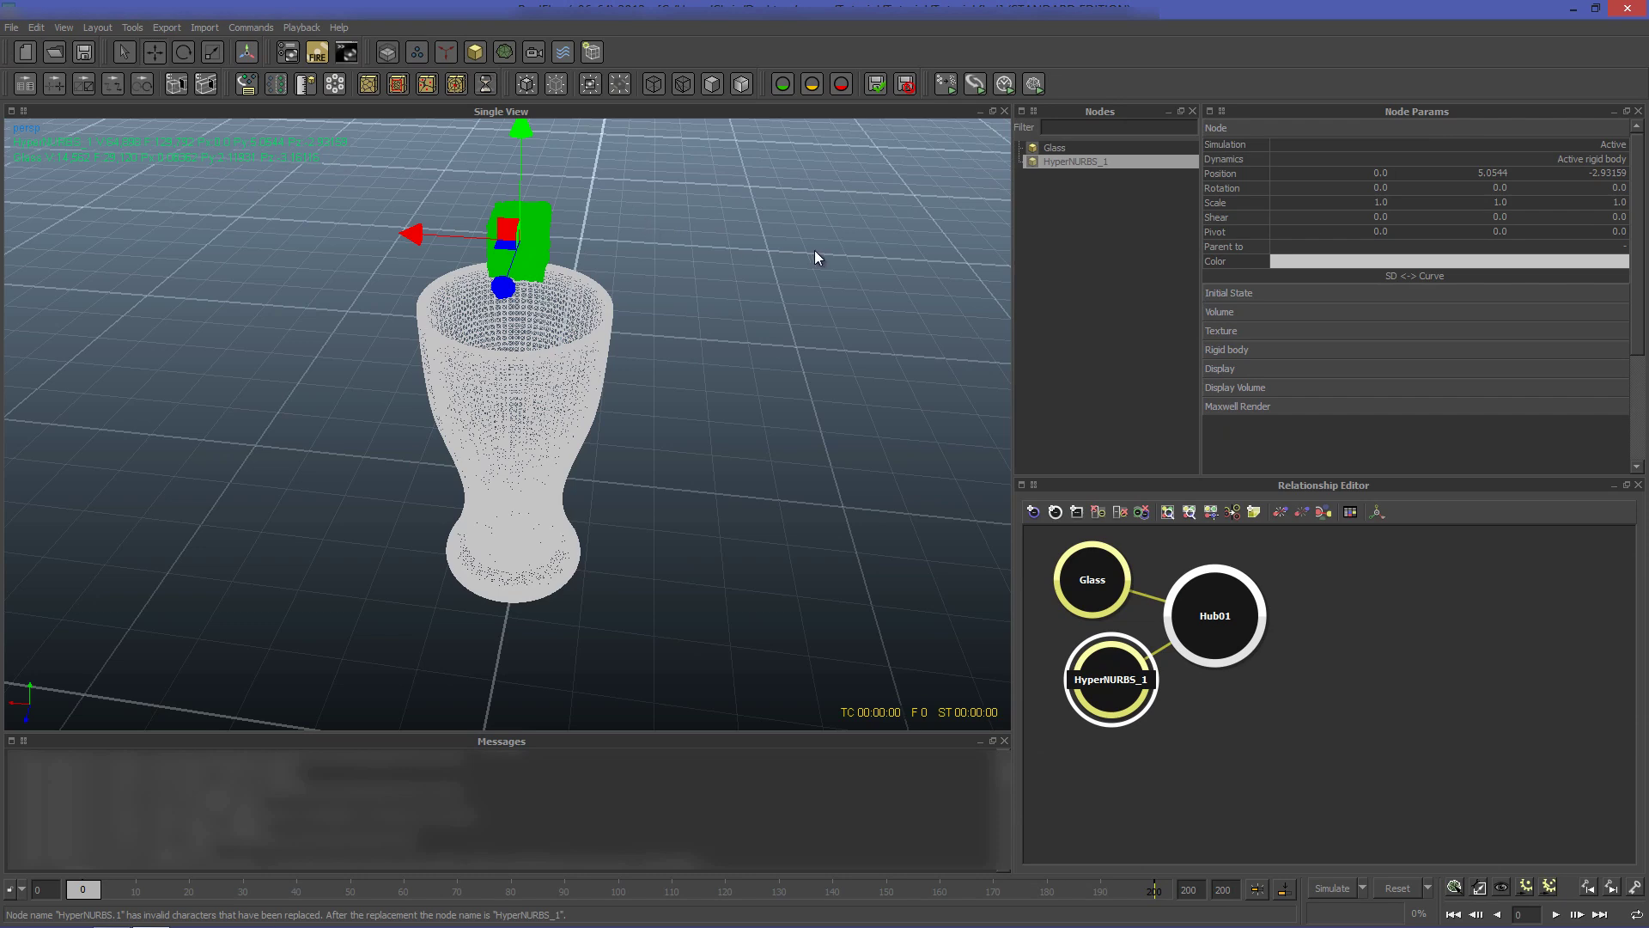
Step: Raise the ice cube vertically to a Y position of about 8.78, well above the glass, and deselect it
{"action": "middle_click_drag", "start_coordinate": [815, 250], "coordinate": [806, 388], "text": "alt"}
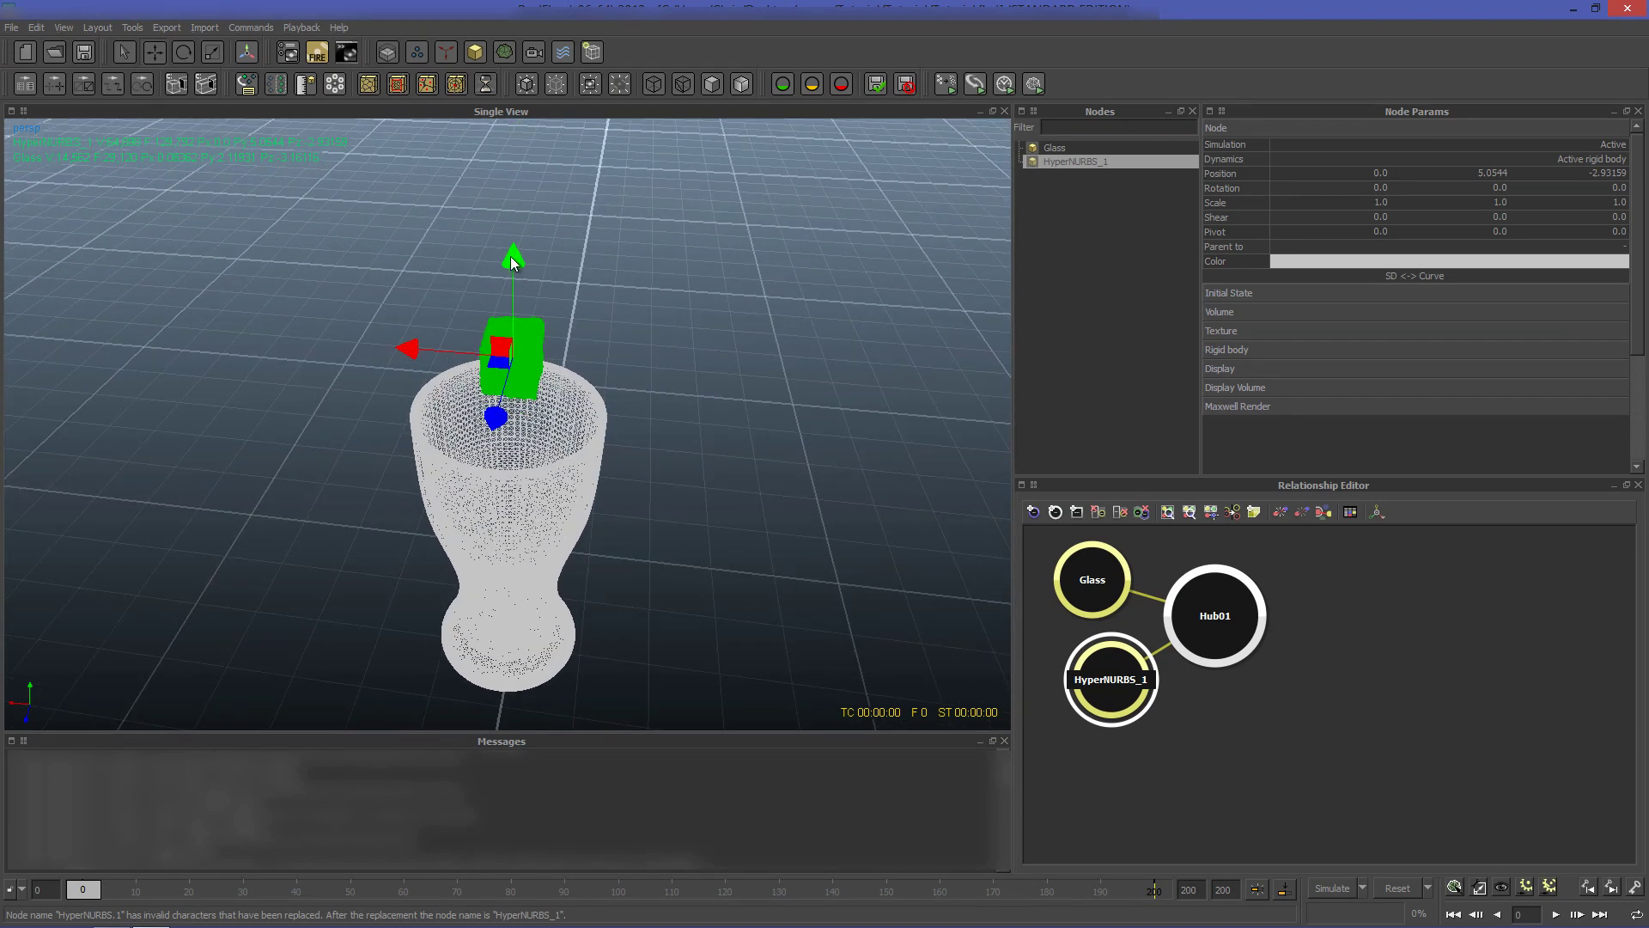
{"action": "left_click_drag", "start_coordinate": [511, 260], "coordinate": [507, 115]}
{"action": "scroll", "coordinate": [644, 285], "scroll_direction": "down", "scroll_amount": 2}
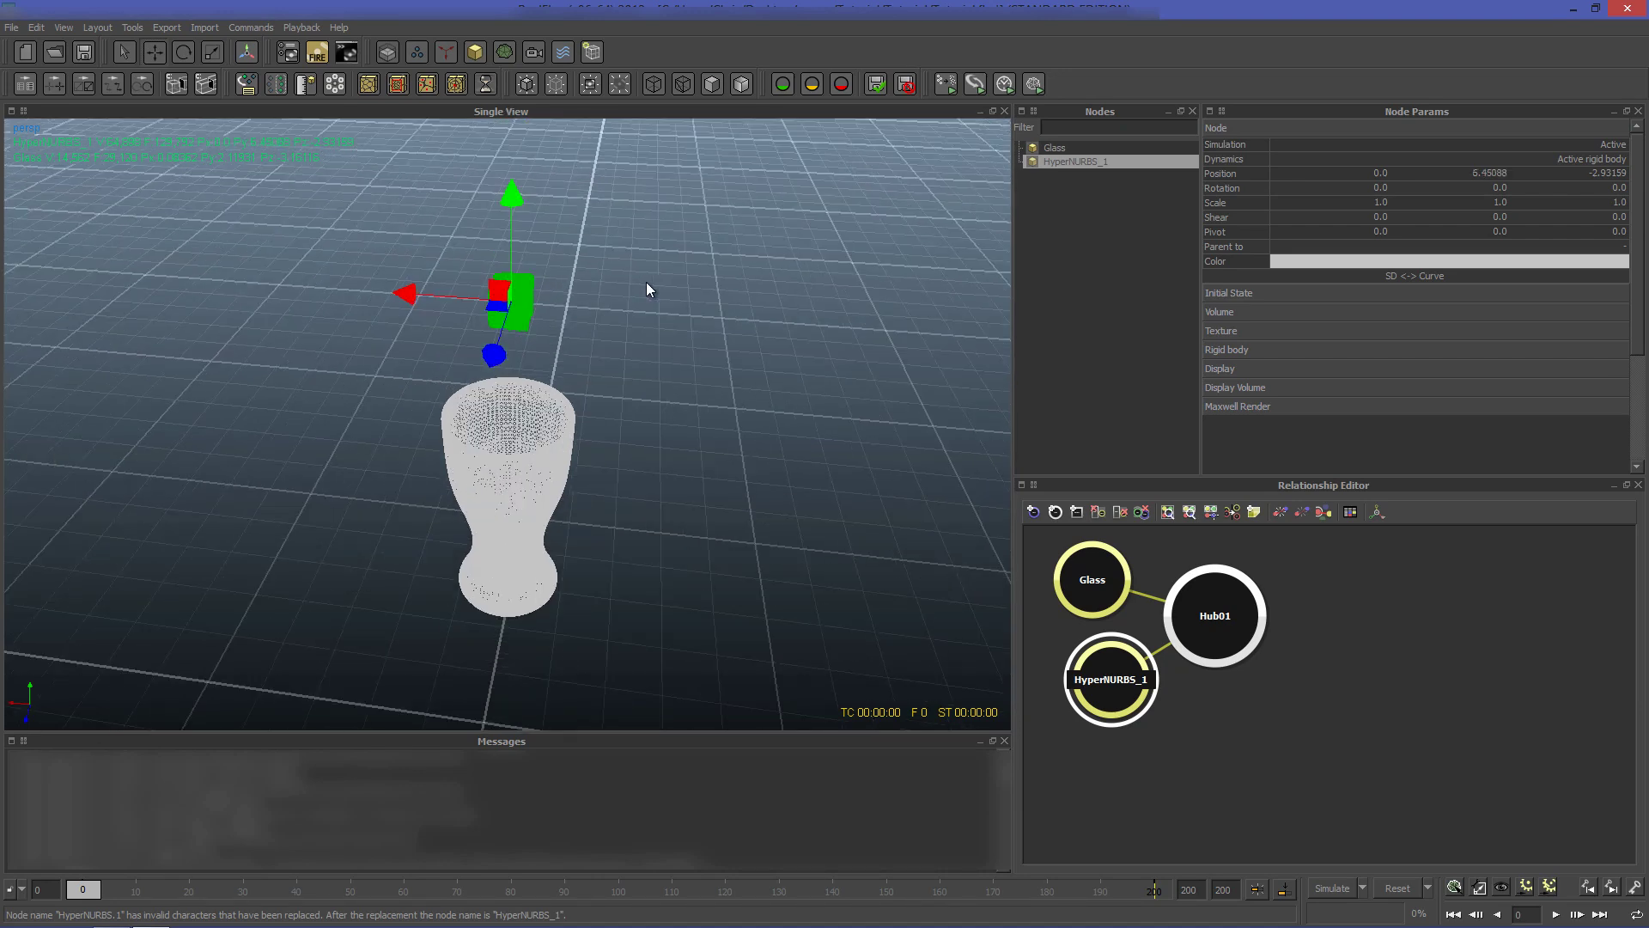
{"action": "middle_click_drag", "start_coordinate": [646, 288], "coordinate": [662, 413], "text": "alt"}
{"action": "left_click_drag", "start_coordinate": [486, 288], "coordinate": [494, 146]}
{"action": "mouse_move", "coordinate": [637, 321]}
{"action": "left_mouse_down", "text": "alt"}
{"action": "mouse_move", "coordinate": [629, 242]}
{"action": "mouse_move", "coordinate": [716, 299]}
{"action": "mouse_move", "coordinate": [702, 332]}
{"action": "mouse_move", "coordinate": [659, 309]}
{"action": "mouse_move", "coordinate": [544, 331]}
{"action": "mouse_move", "coordinate": [533, 401]}
{"action": "mouse_move", "coordinate": [607, 286]}
{"action": "mouse_move", "coordinate": [644, 298]}
{"action": "mouse_move", "coordinate": [648, 345]}
{"action": "left_mouse_up", "text": "alt"}
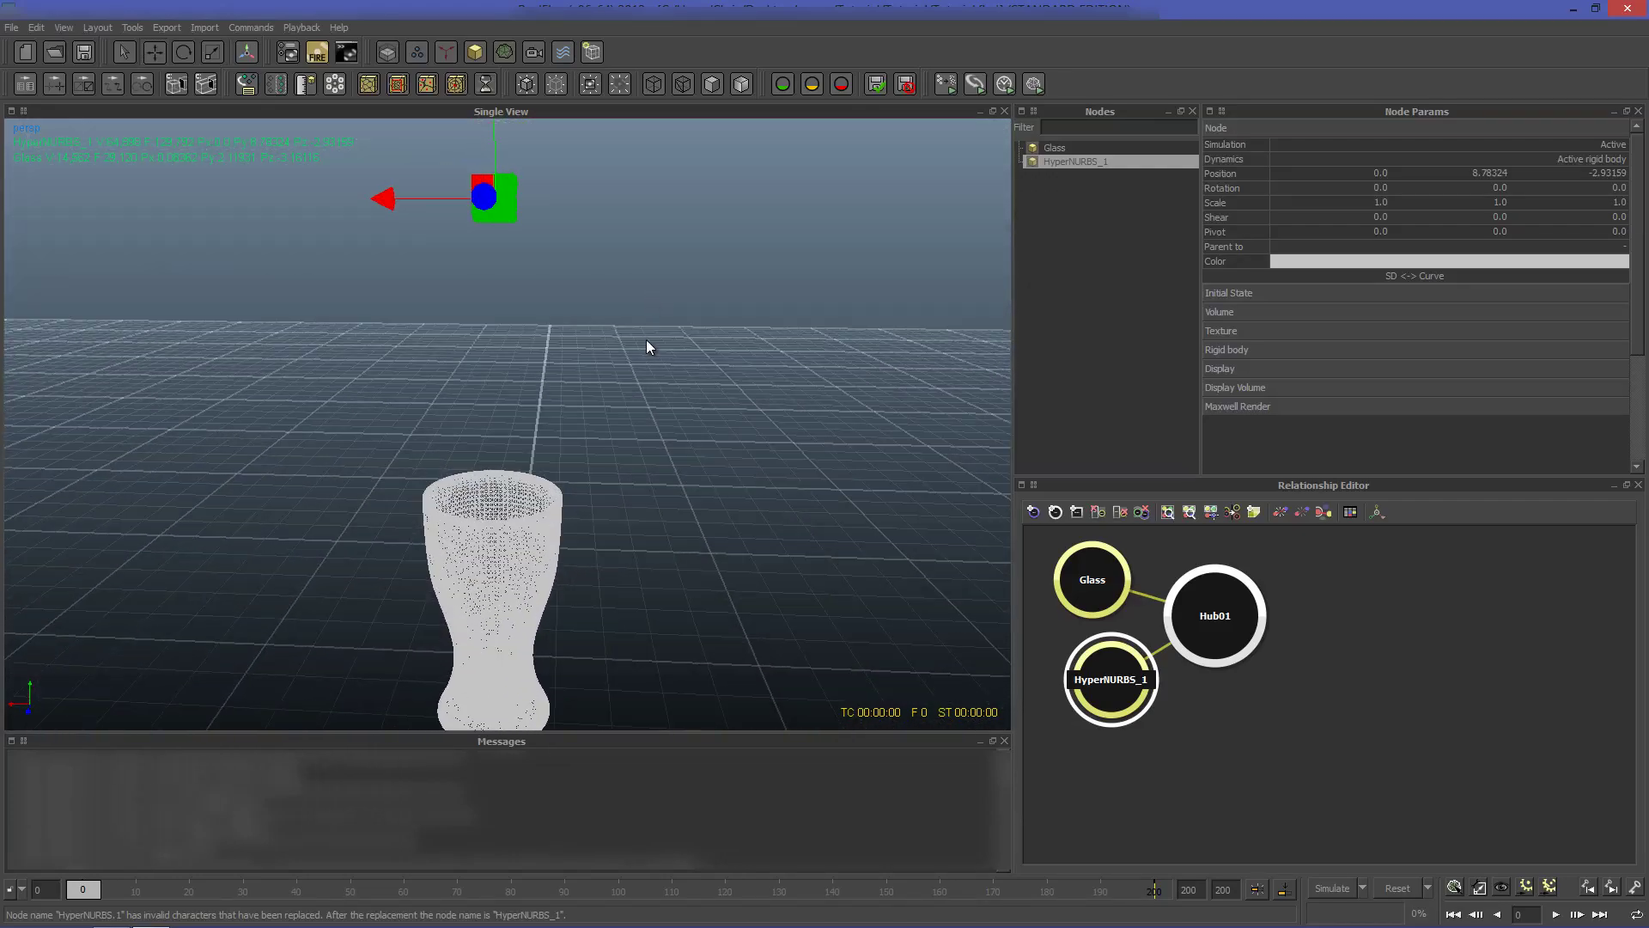
{"action": "left_click", "coordinate": [1104, 248]}
Step: Set the ice cube node HyperNURBS_1 to Inactive so that it is left out of the simulation
{"action": "left_click_drag", "start_coordinate": [798, 353], "coordinate": [718, 398], "text": "alt"}
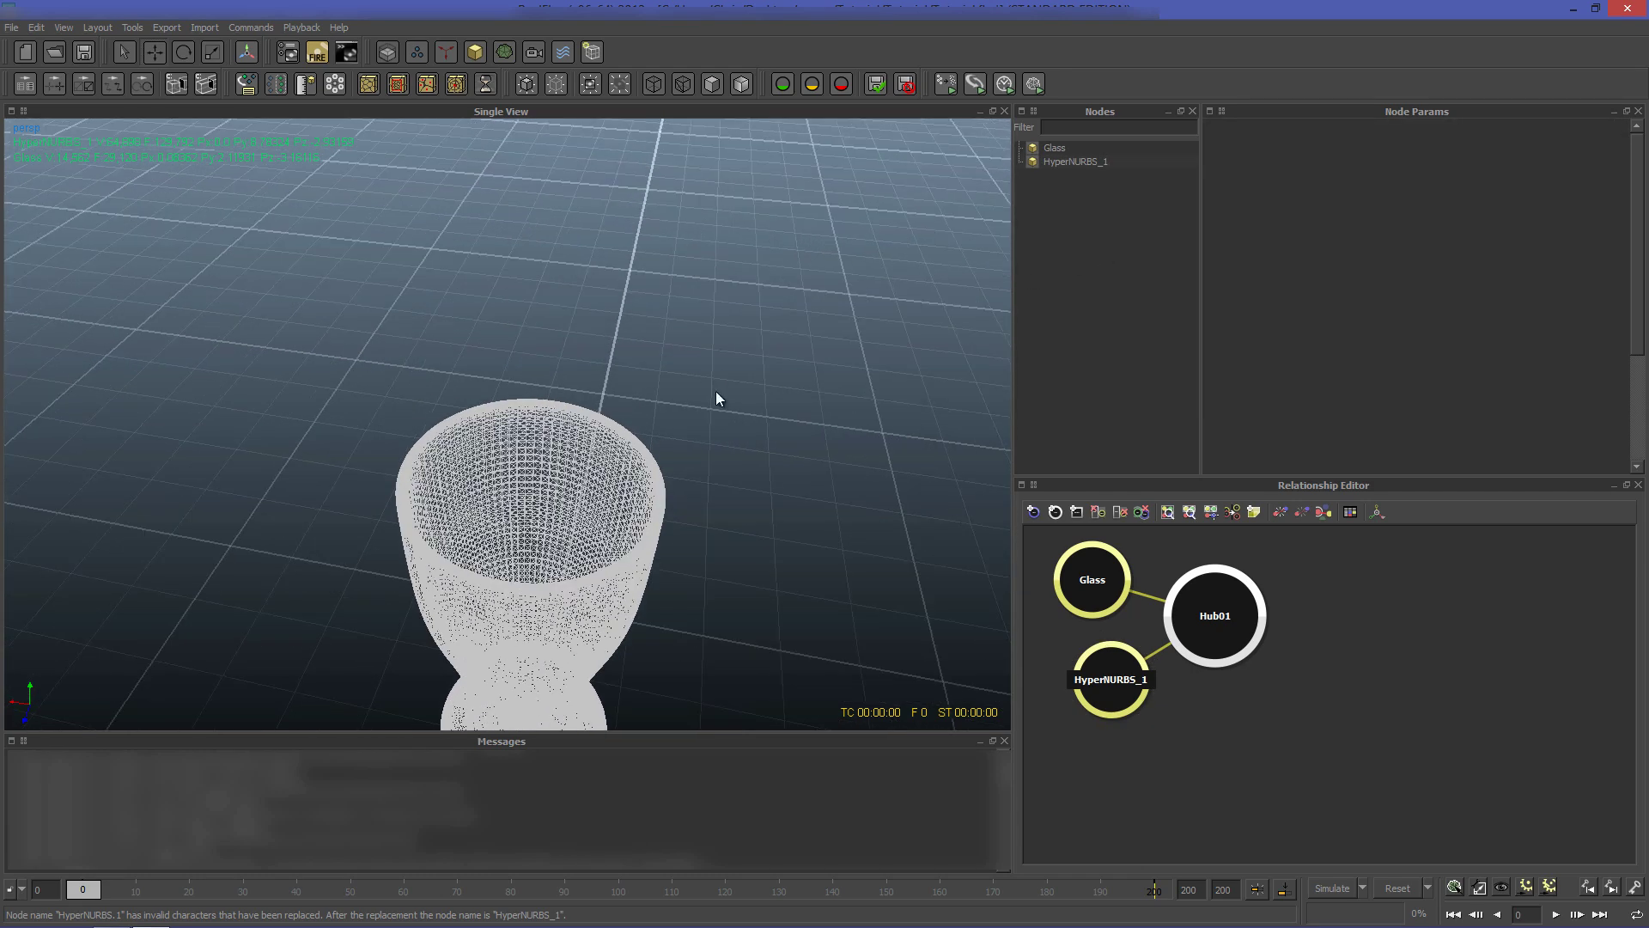
{"action": "left_click", "coordinate": [1063, 161]}
{"action": "right_click", "coordinate": [1064, 162]}
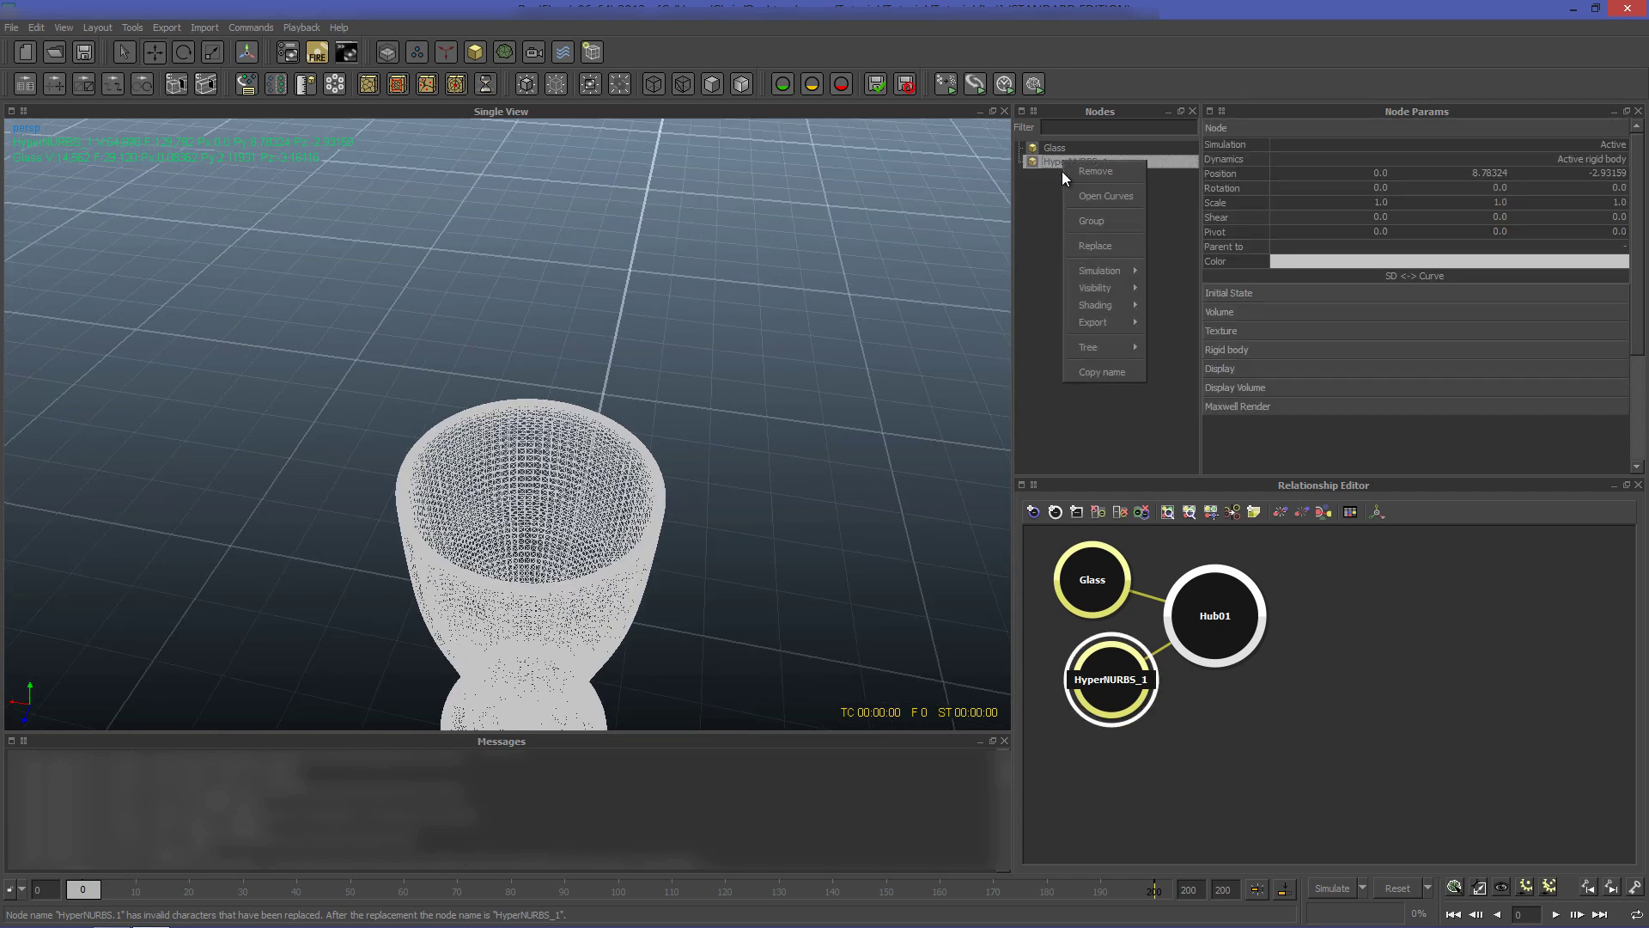
{"action": "mouse_move", "coordinate": [1111, 275]}
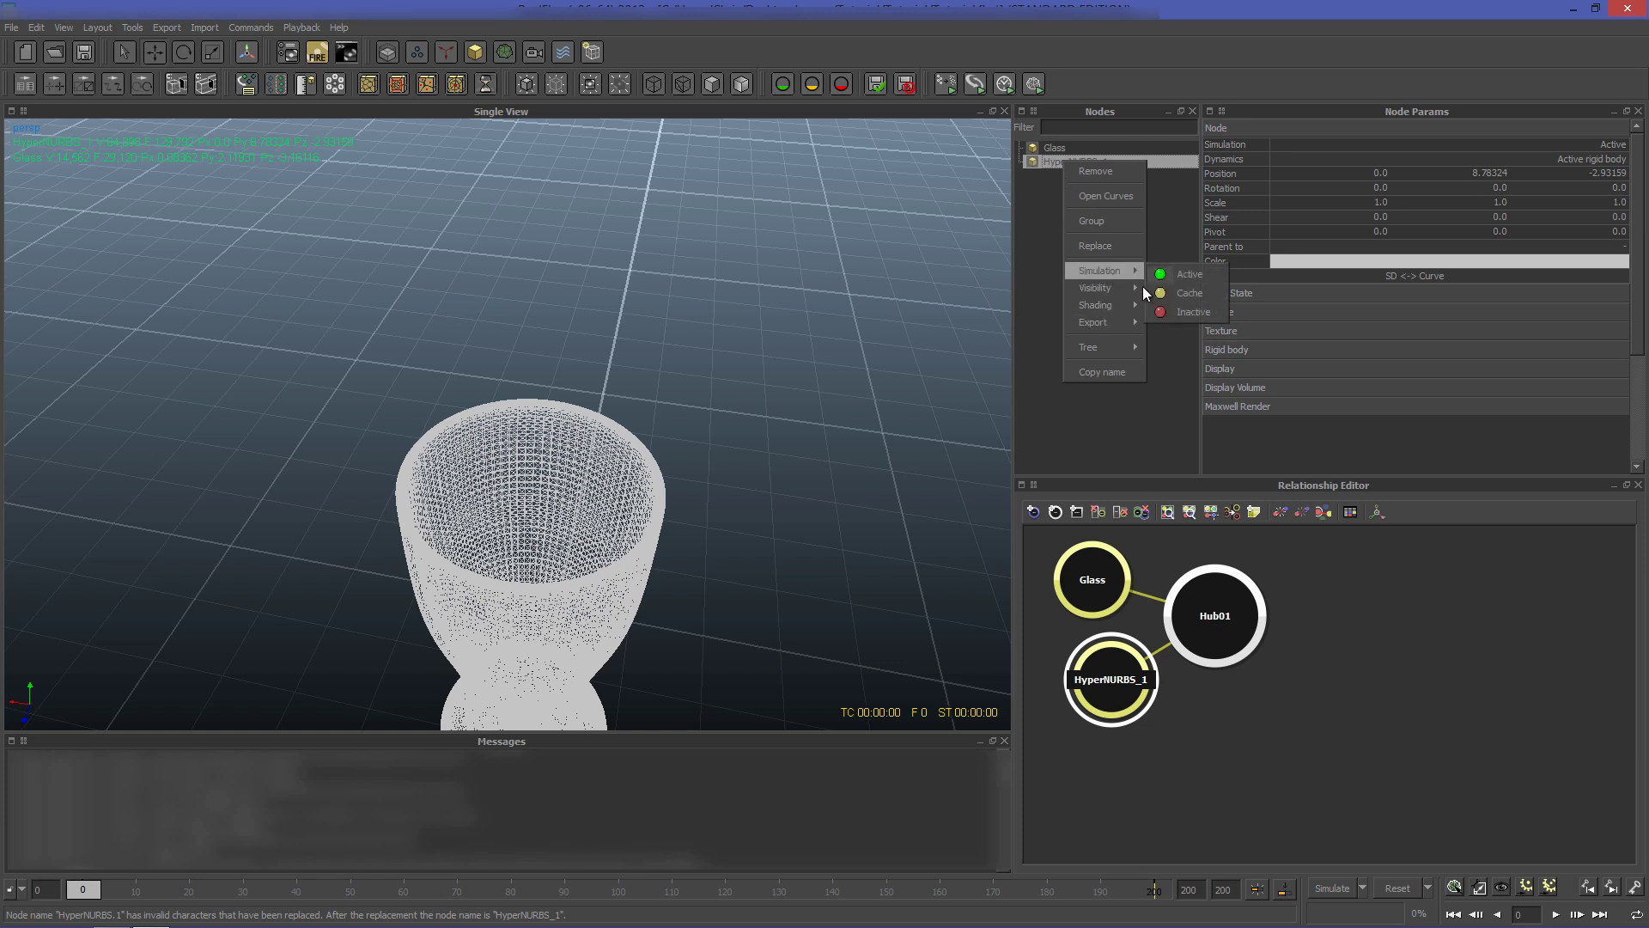
{"action": "left_click", "coordinate": [1178, 296]}
{"action": "left_click", "coordinate": [1125, 287]}
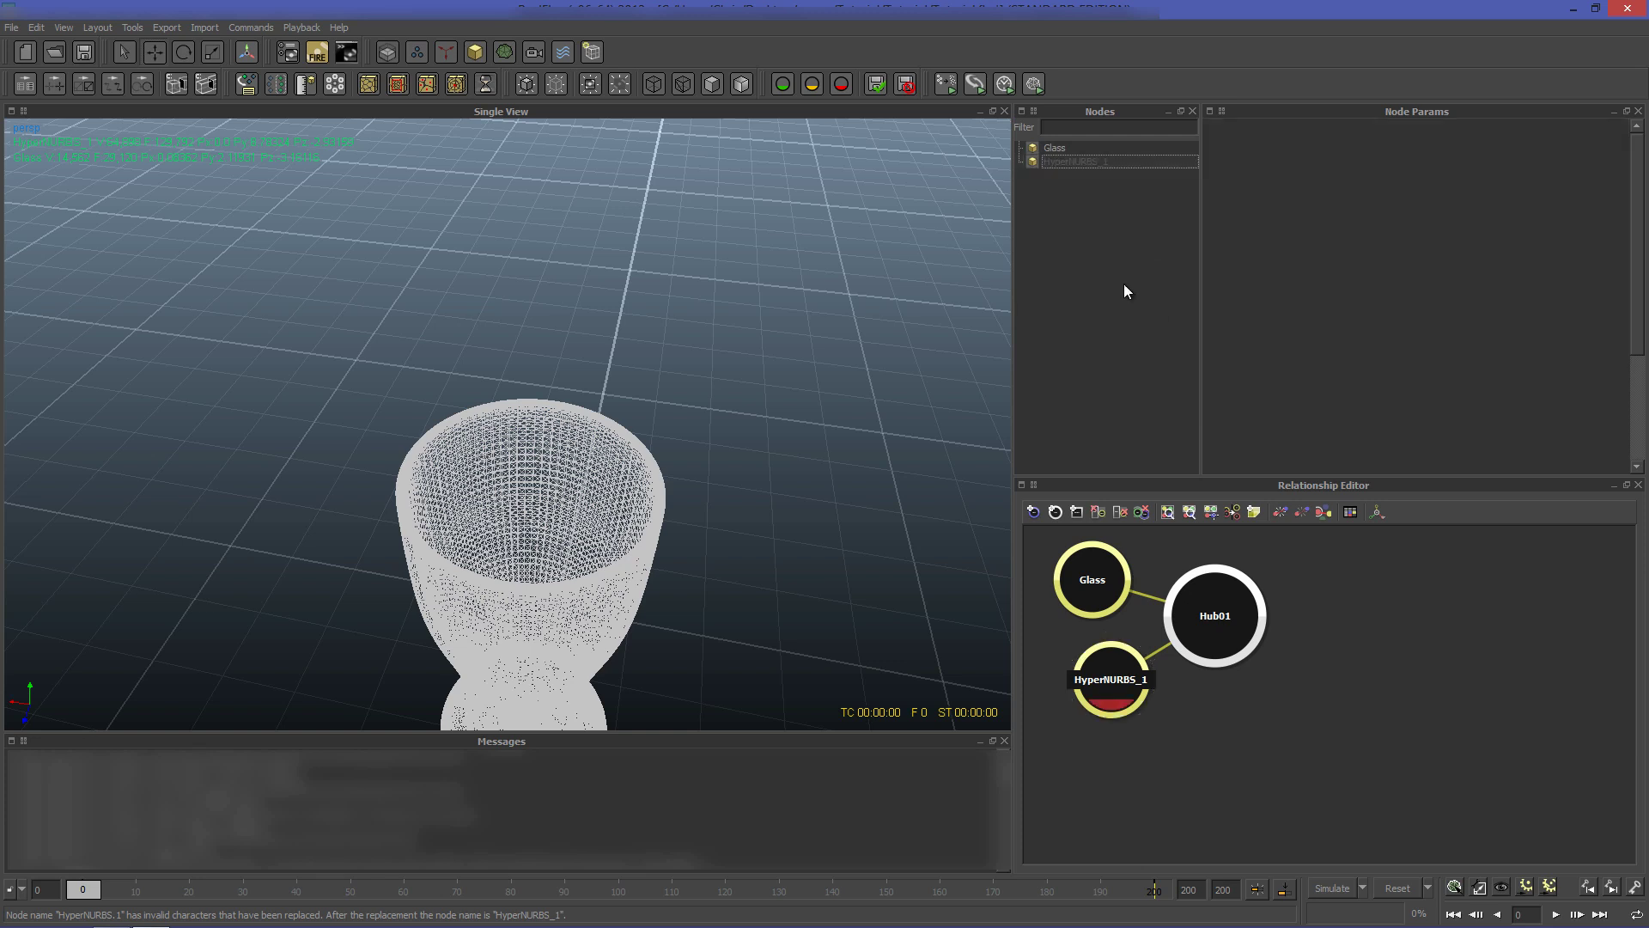
Step: Select the Glass node and set its Dynamics to Passive rigid body
{"action": "left_click", "coordinate": [1056, 149]}
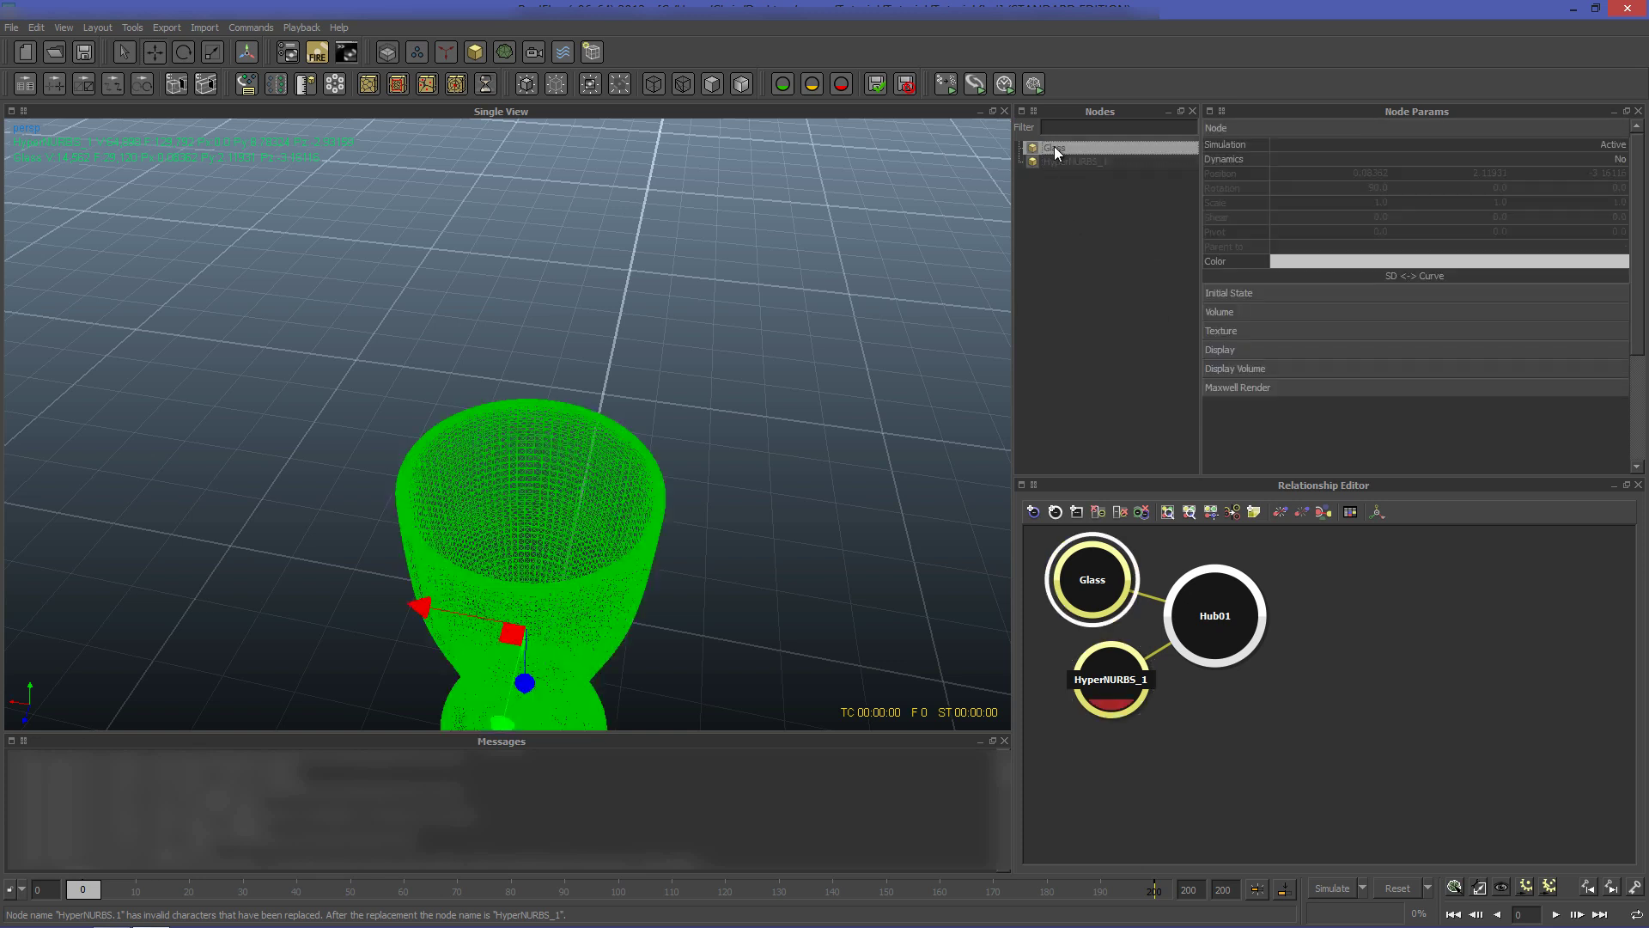
{"action": "left_click", "coordinate": [1619, 160]}
{"action": "left_click", "coordinate": [1348, 199]}
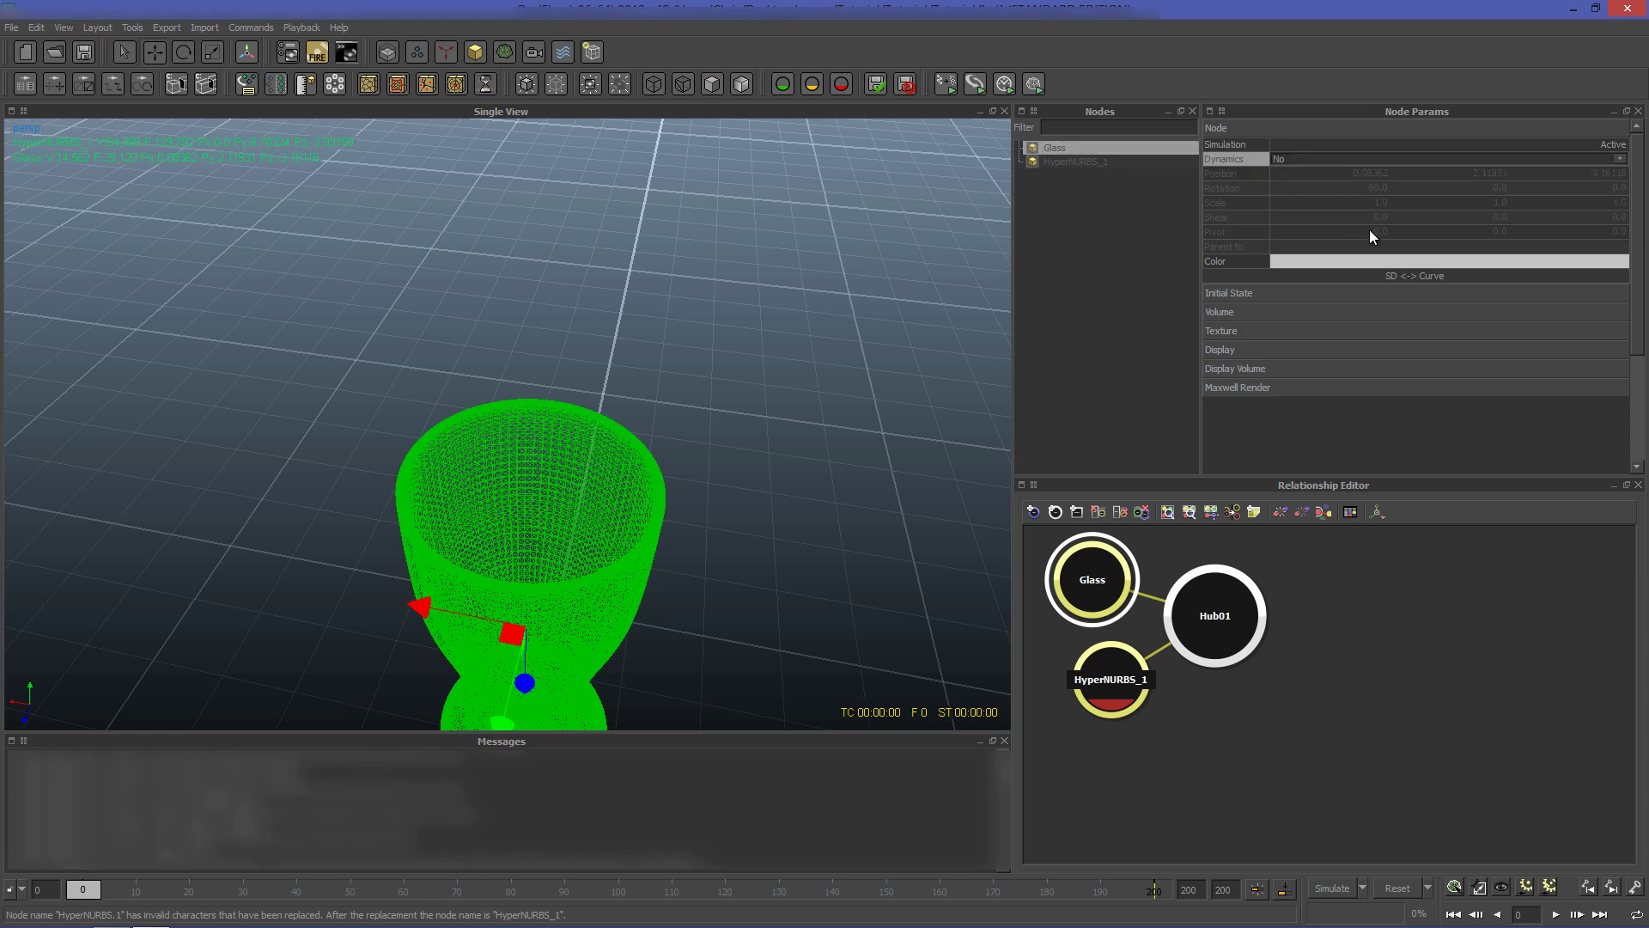
{"action": "left_click", "coordinate": [1242, 292]}
{"action": "left_click", "coordinate": [1244, 290]}
Step: Set the rigid body Collision side of the Glass to Inside and collapse its parameter groups
{"action": "left_click", "coordinate": [1231, 350]}
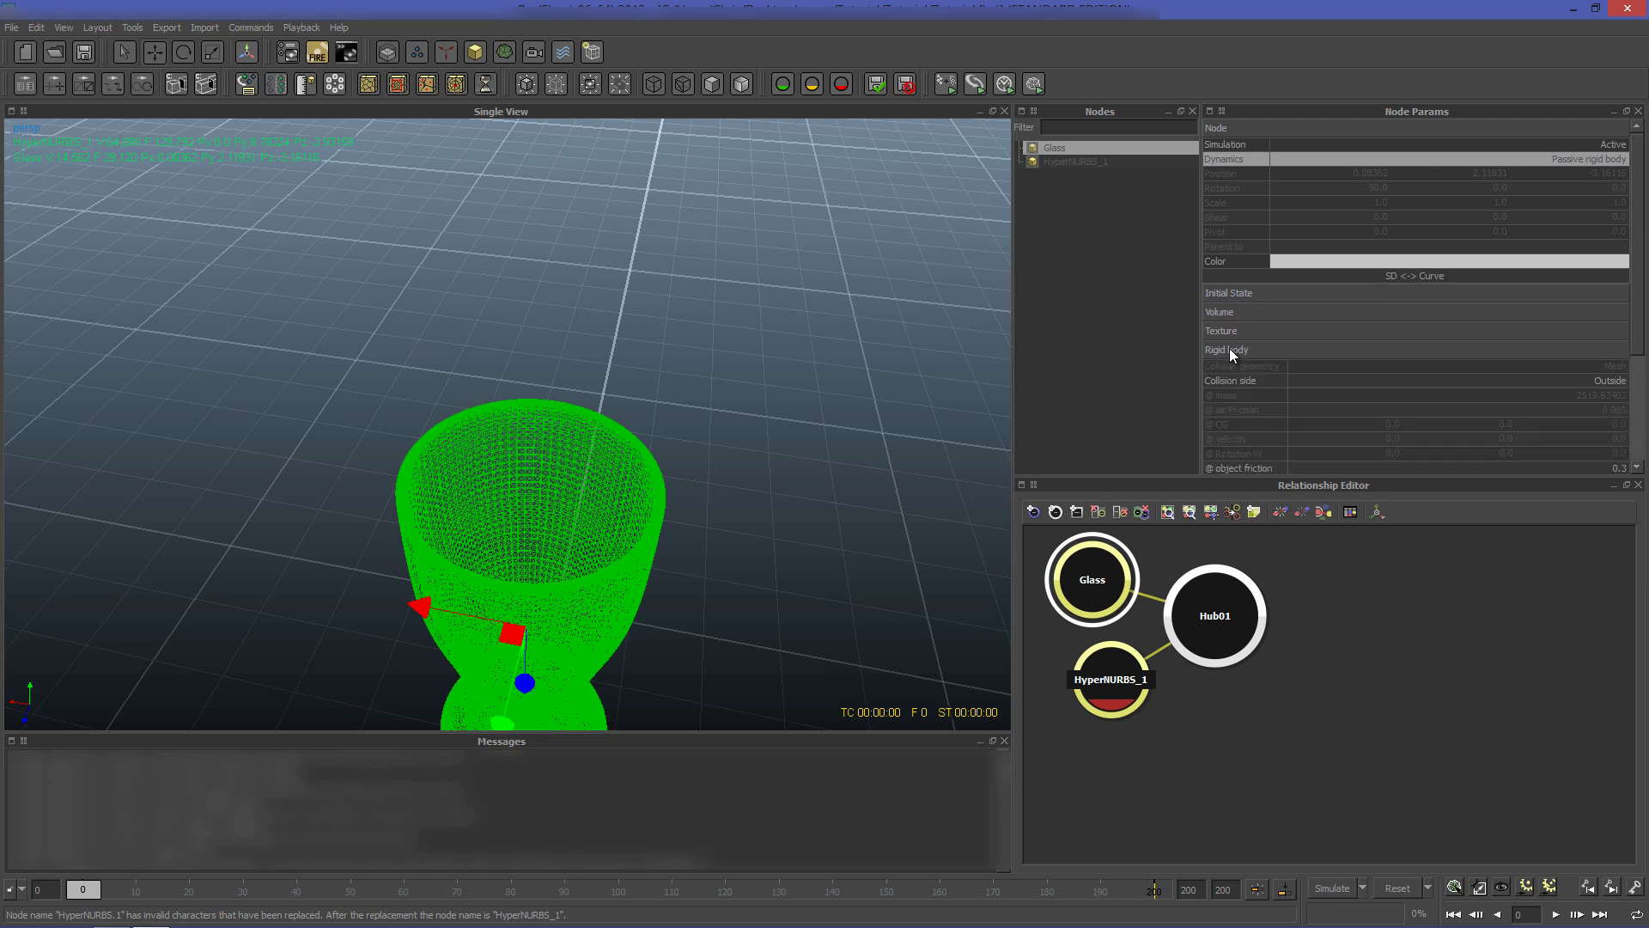
{"action": "left_click", "coordinate": [1620, 381]}
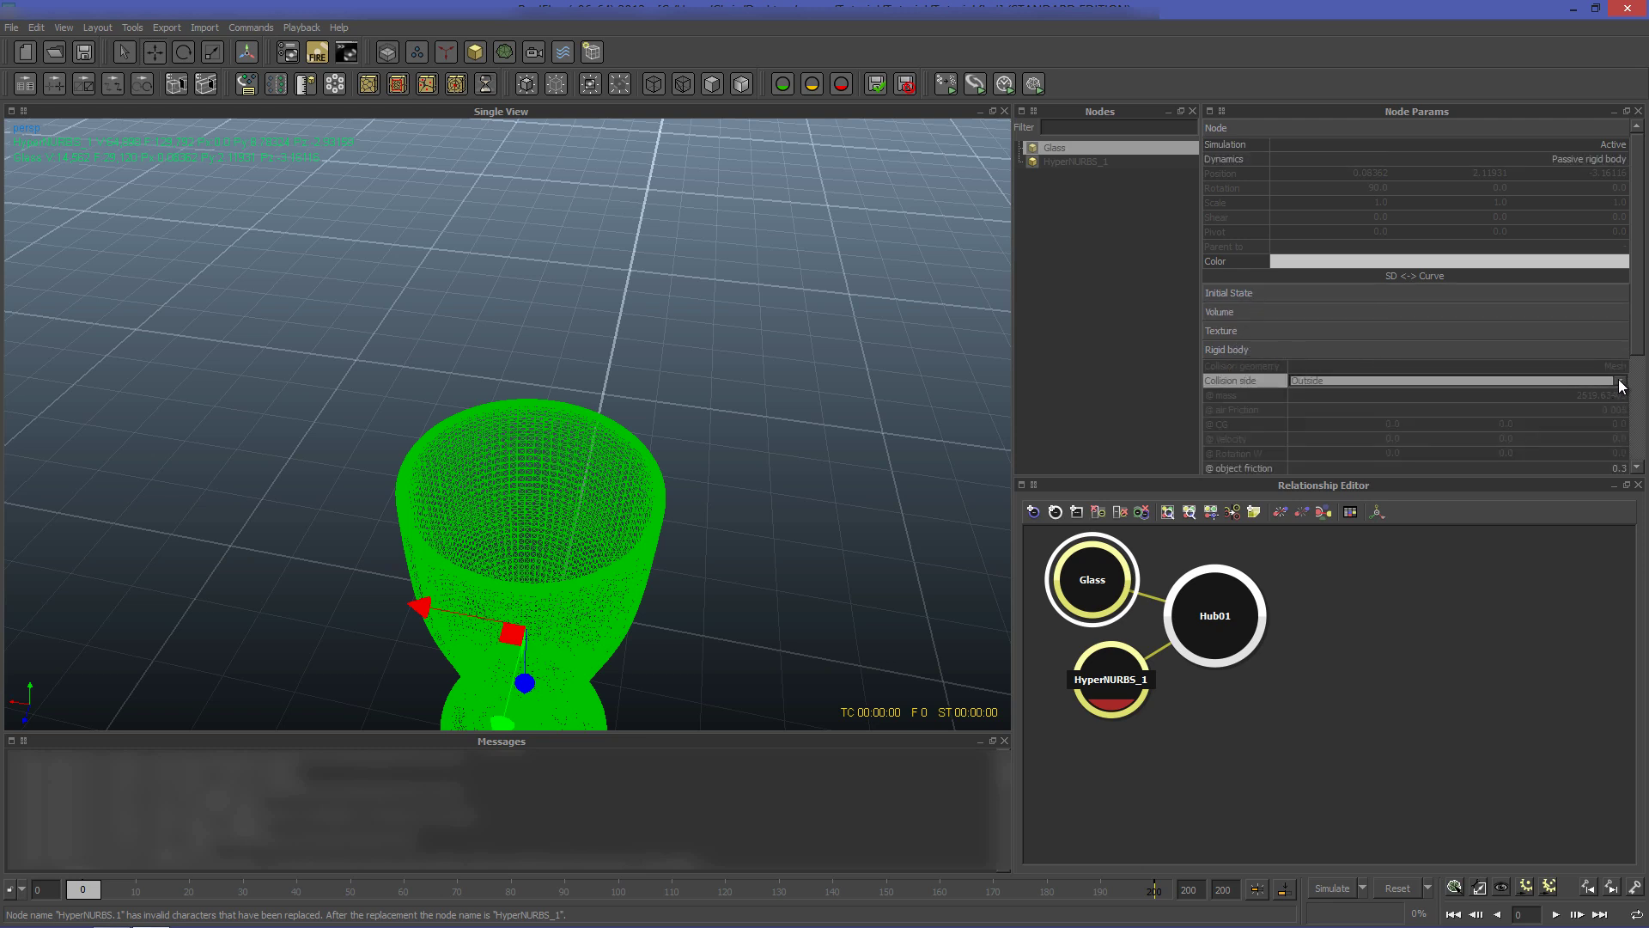
{"action": "left_click", "coordinate": [1311, 405]}
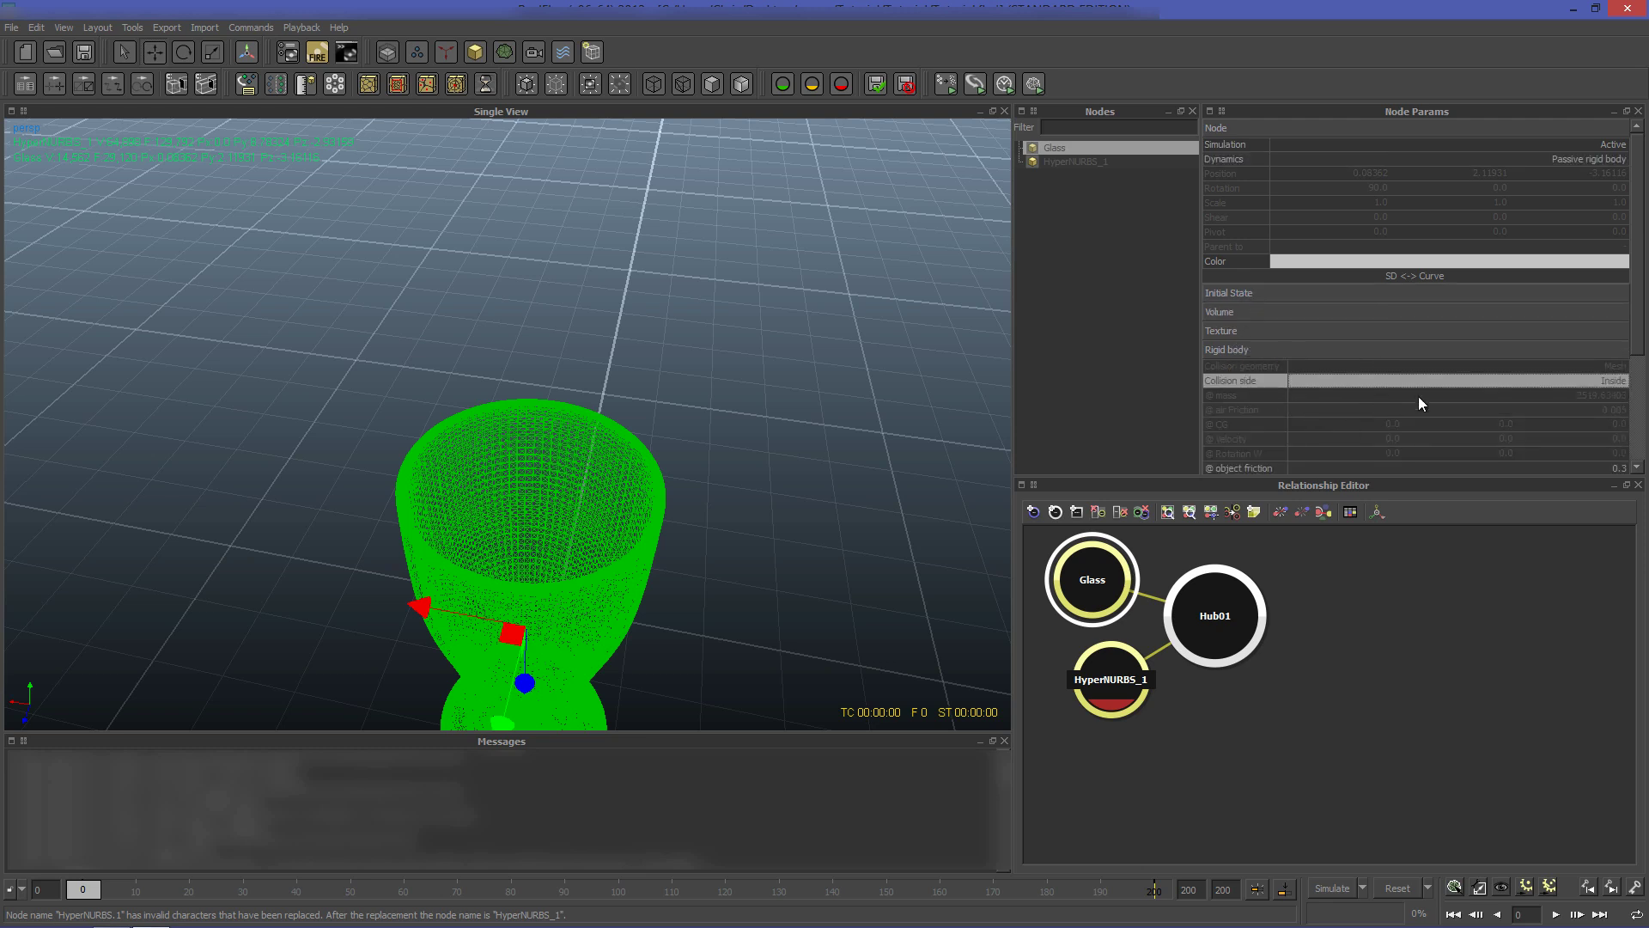
{"action": "scroll", "coordinate": [1419, 395], "scroll_direction": "down", "scroll_amount": 2}
{"action": "left_click", "coordinate": [1255, 297]}
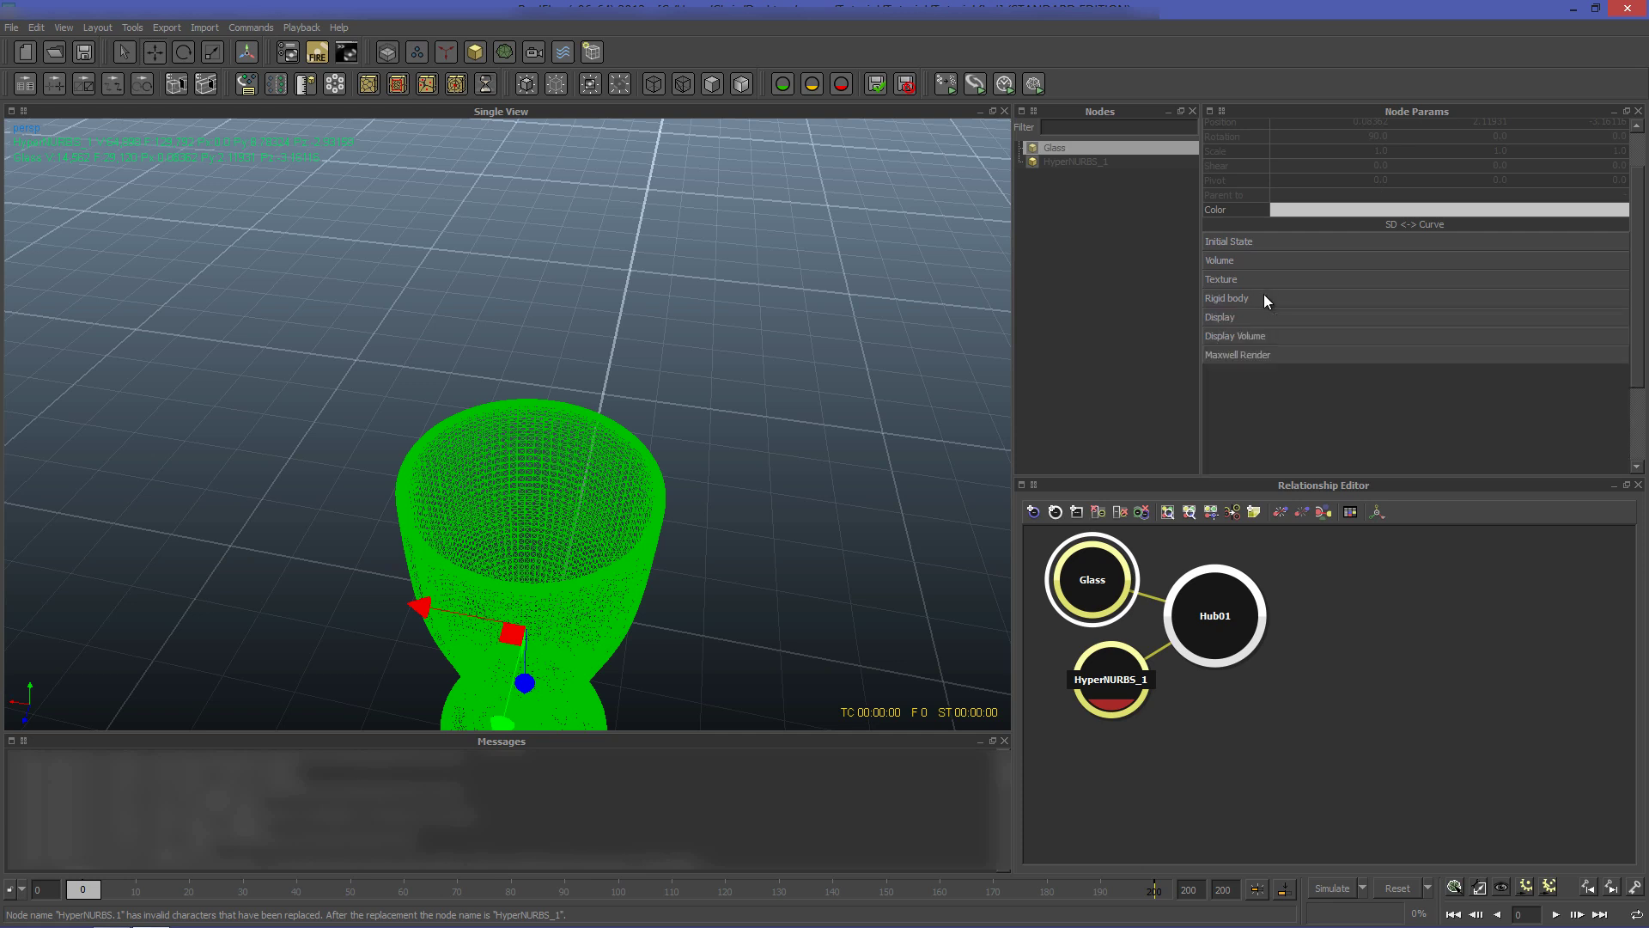
{"action": "left_click", "coordinate": [1301, 131]}
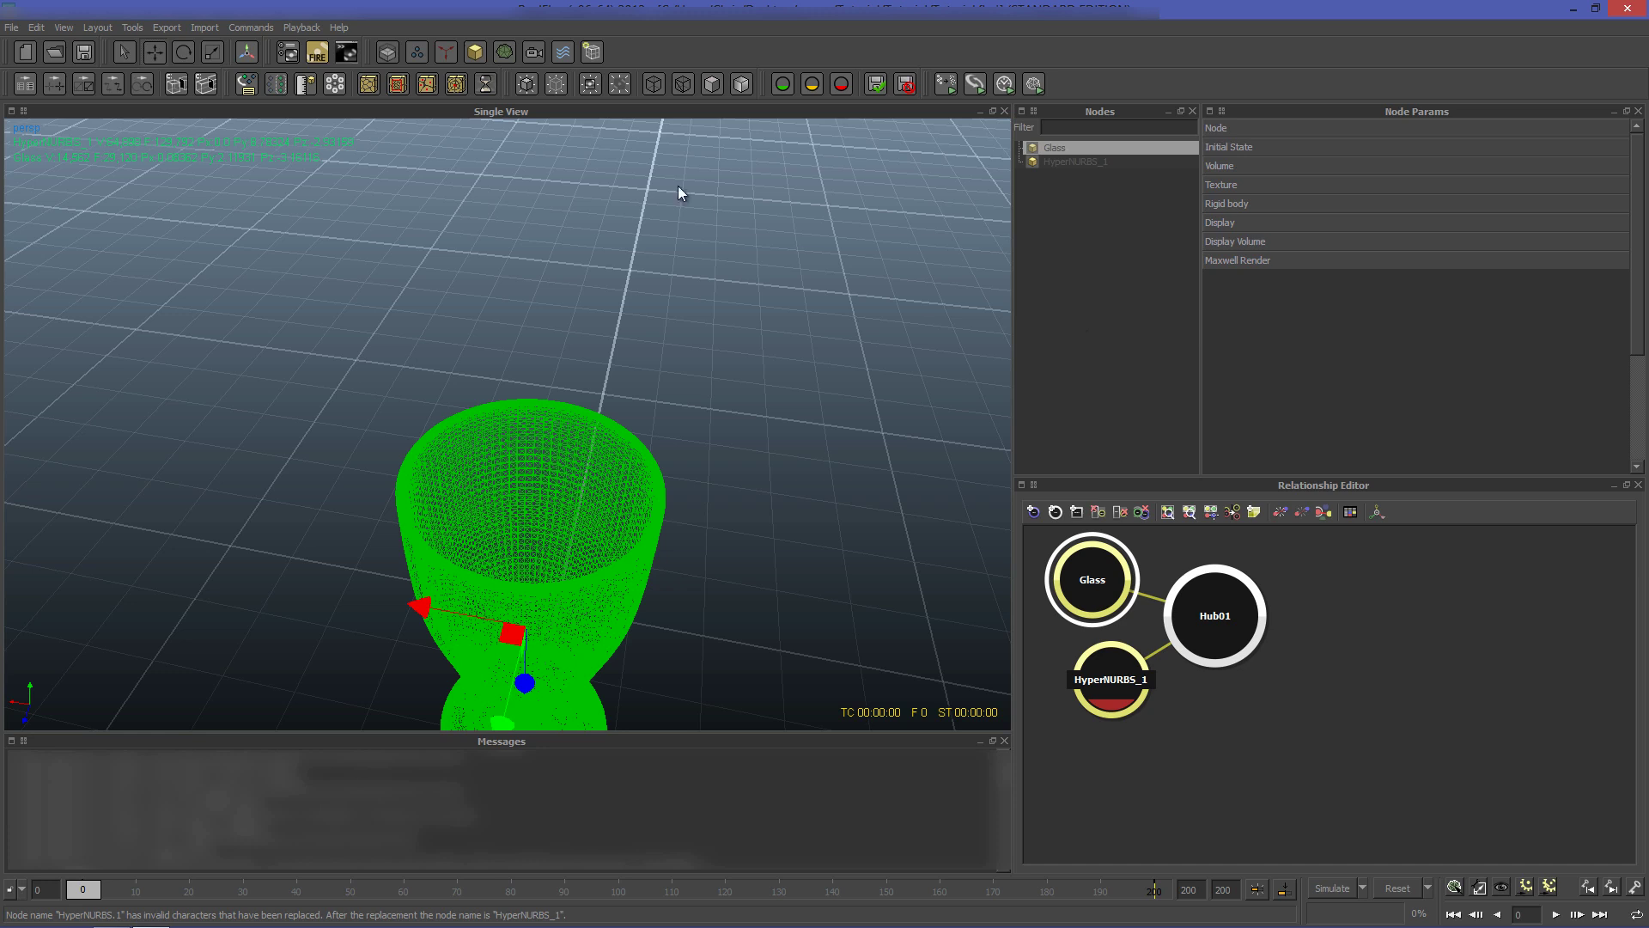
Step: Add a Circle emitter together with k Volume and Gravity daemons to the scene
{"action": "left_click", "coordinate": [411, 58]}
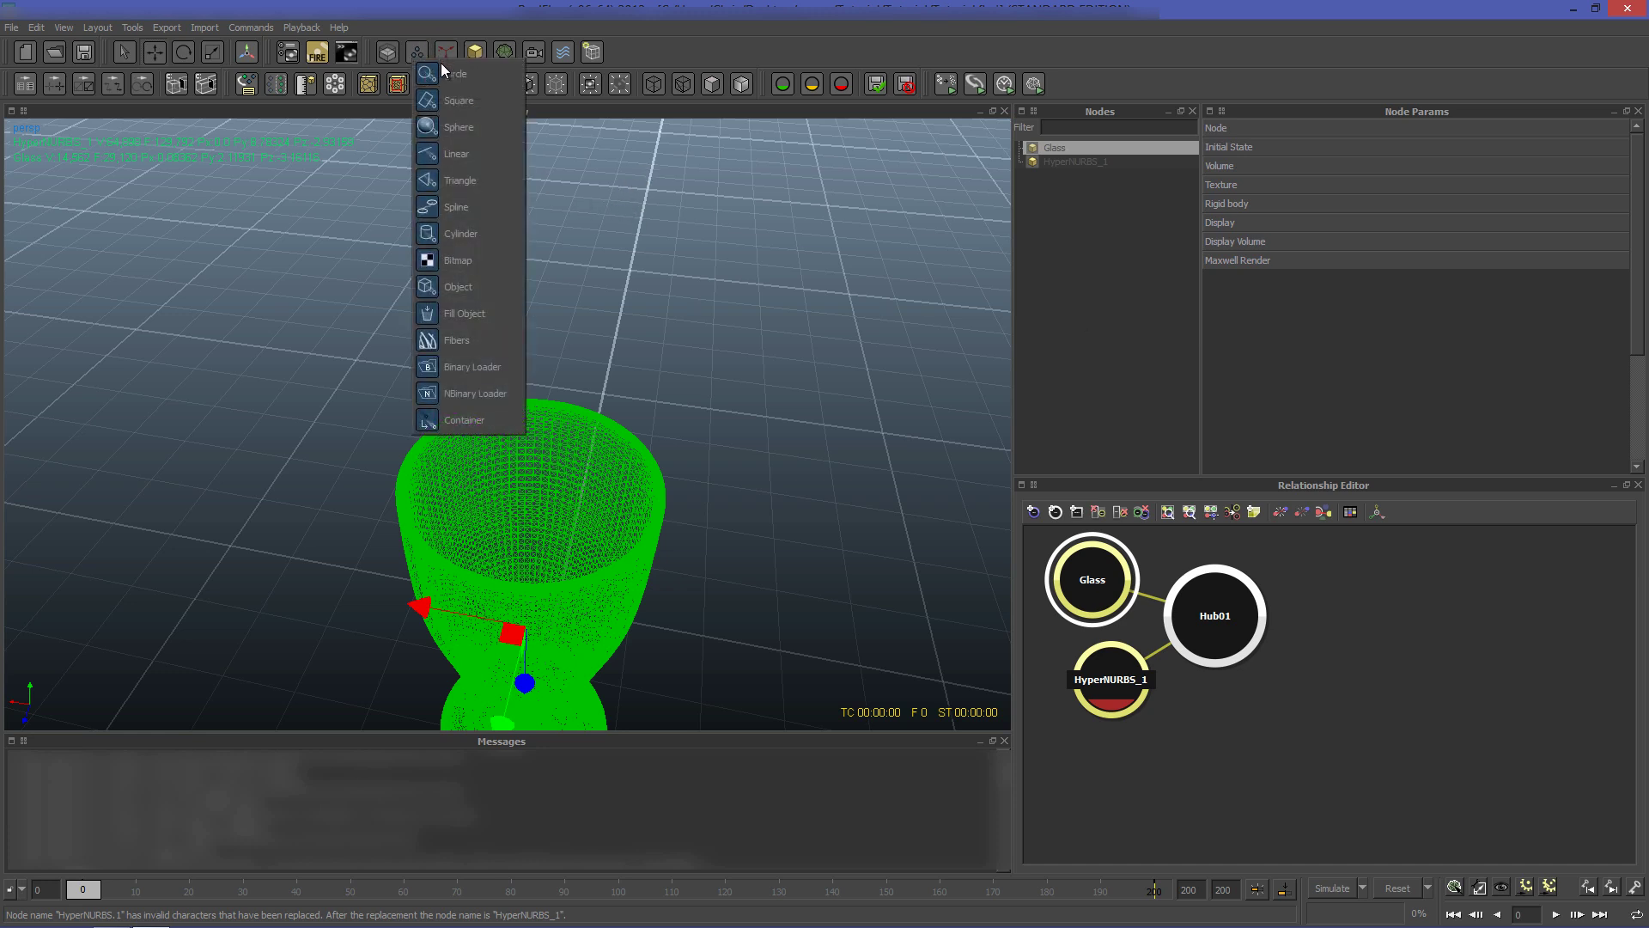
{"action": "left_click", "coordinate": [447, 74]}
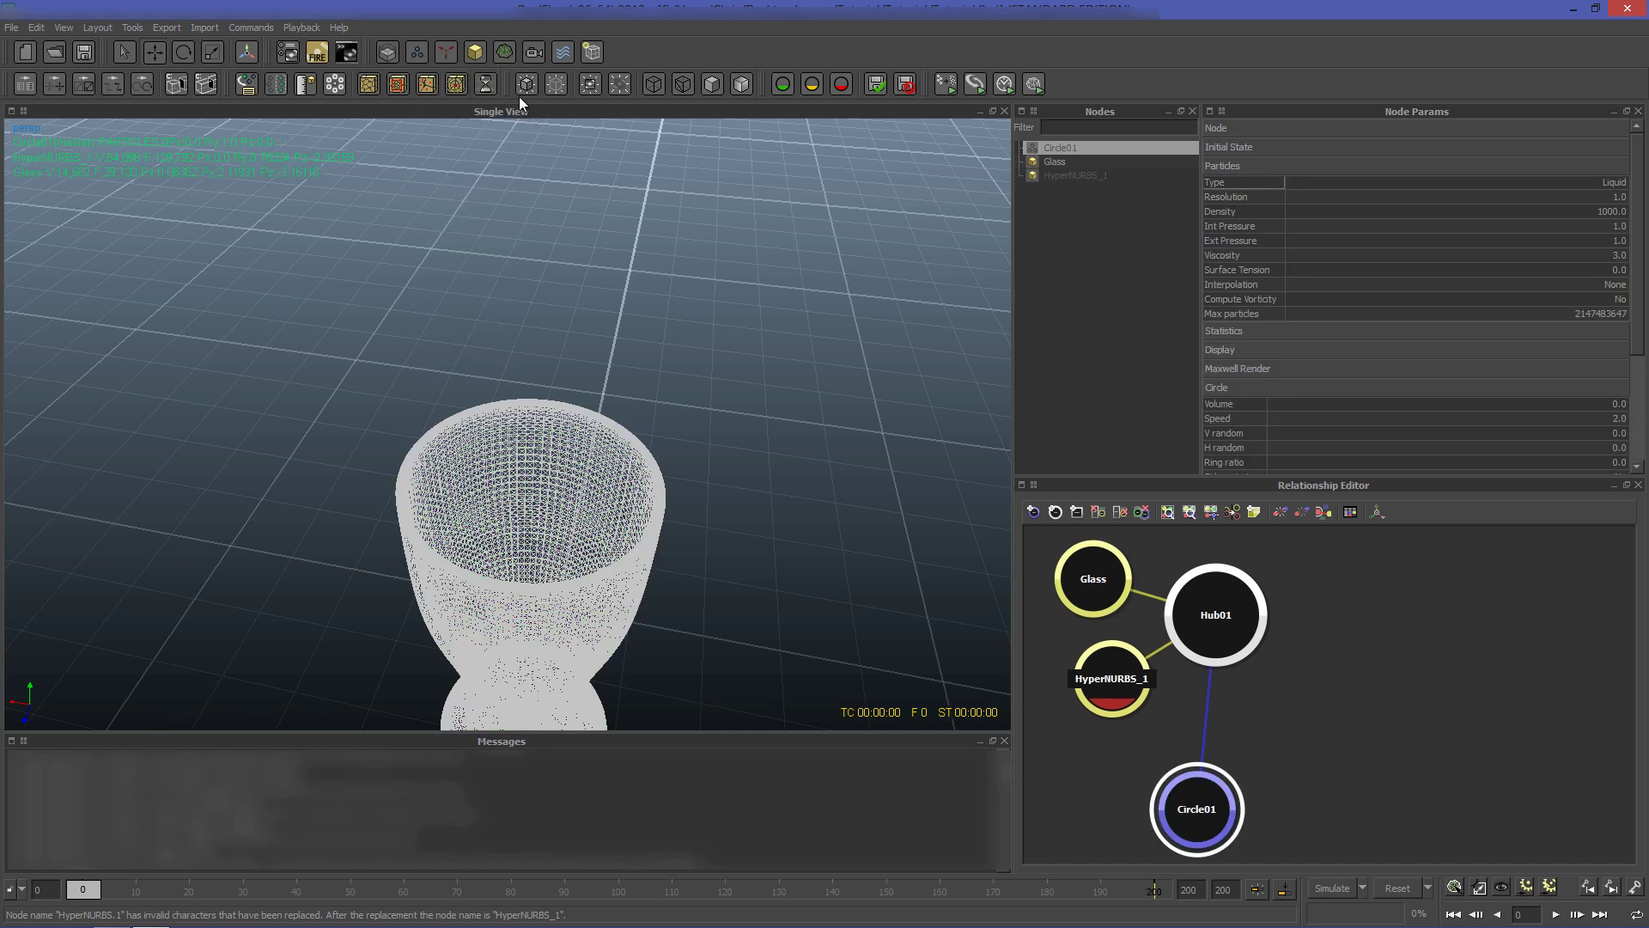
{"action": "left_click", "coordinate": [454, 54]}
{"action": "left_click", "coordinate": [477, 69]}
{"action": "left_click", "coordinate": [454, 57]}
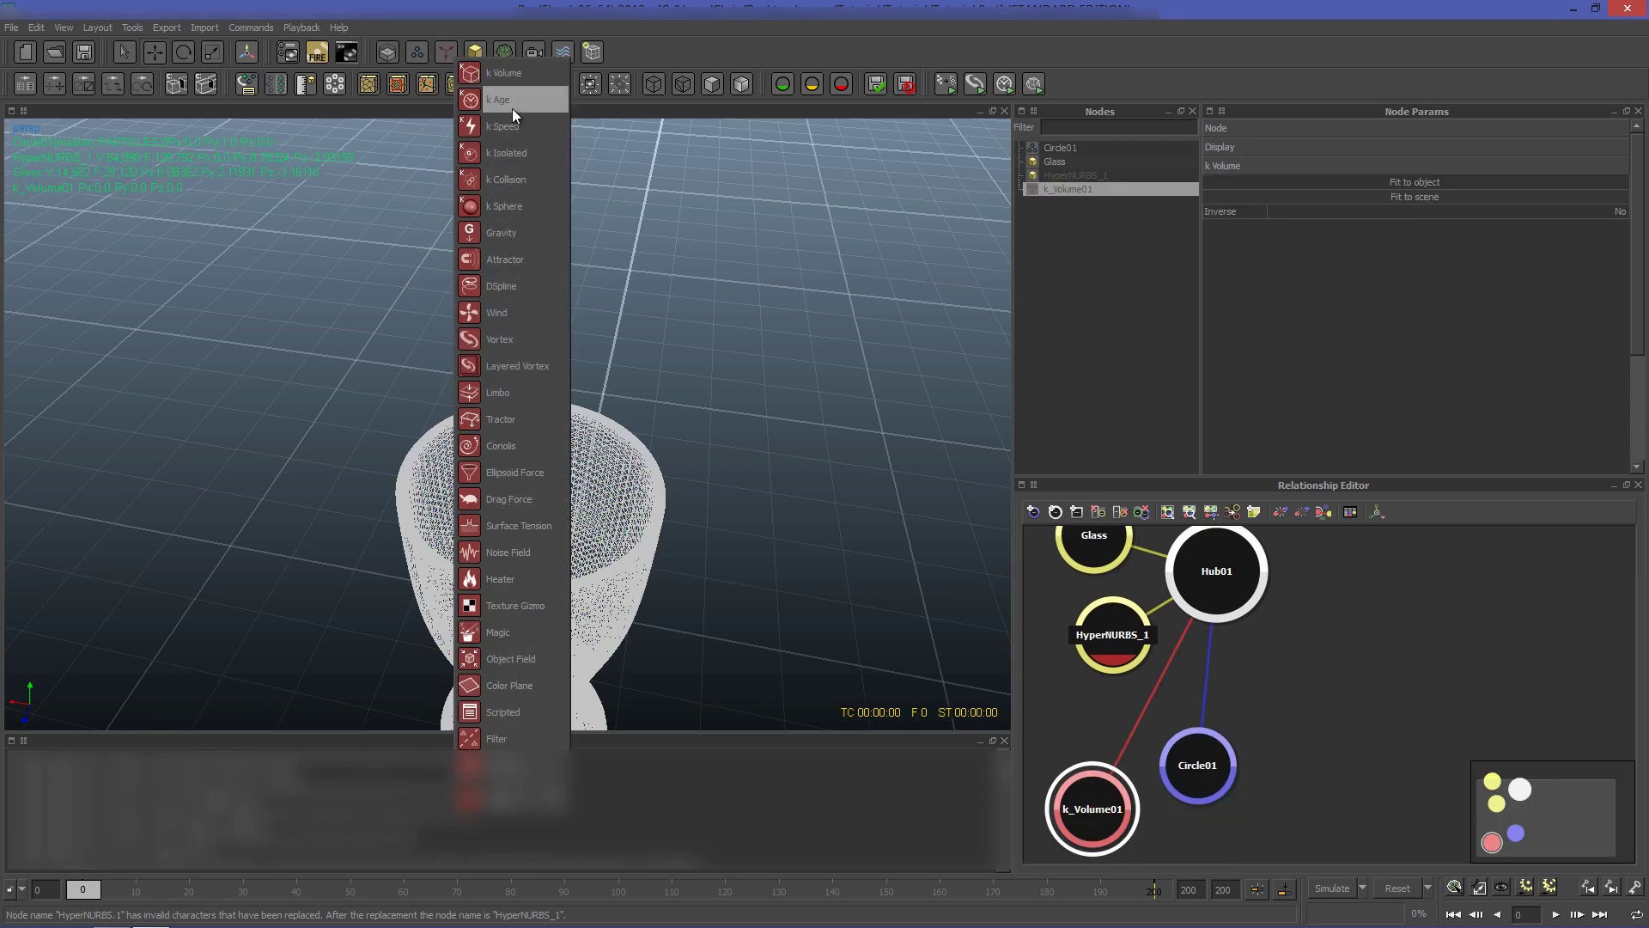
{"action": "left_click", "coordinate": [522, 232]}
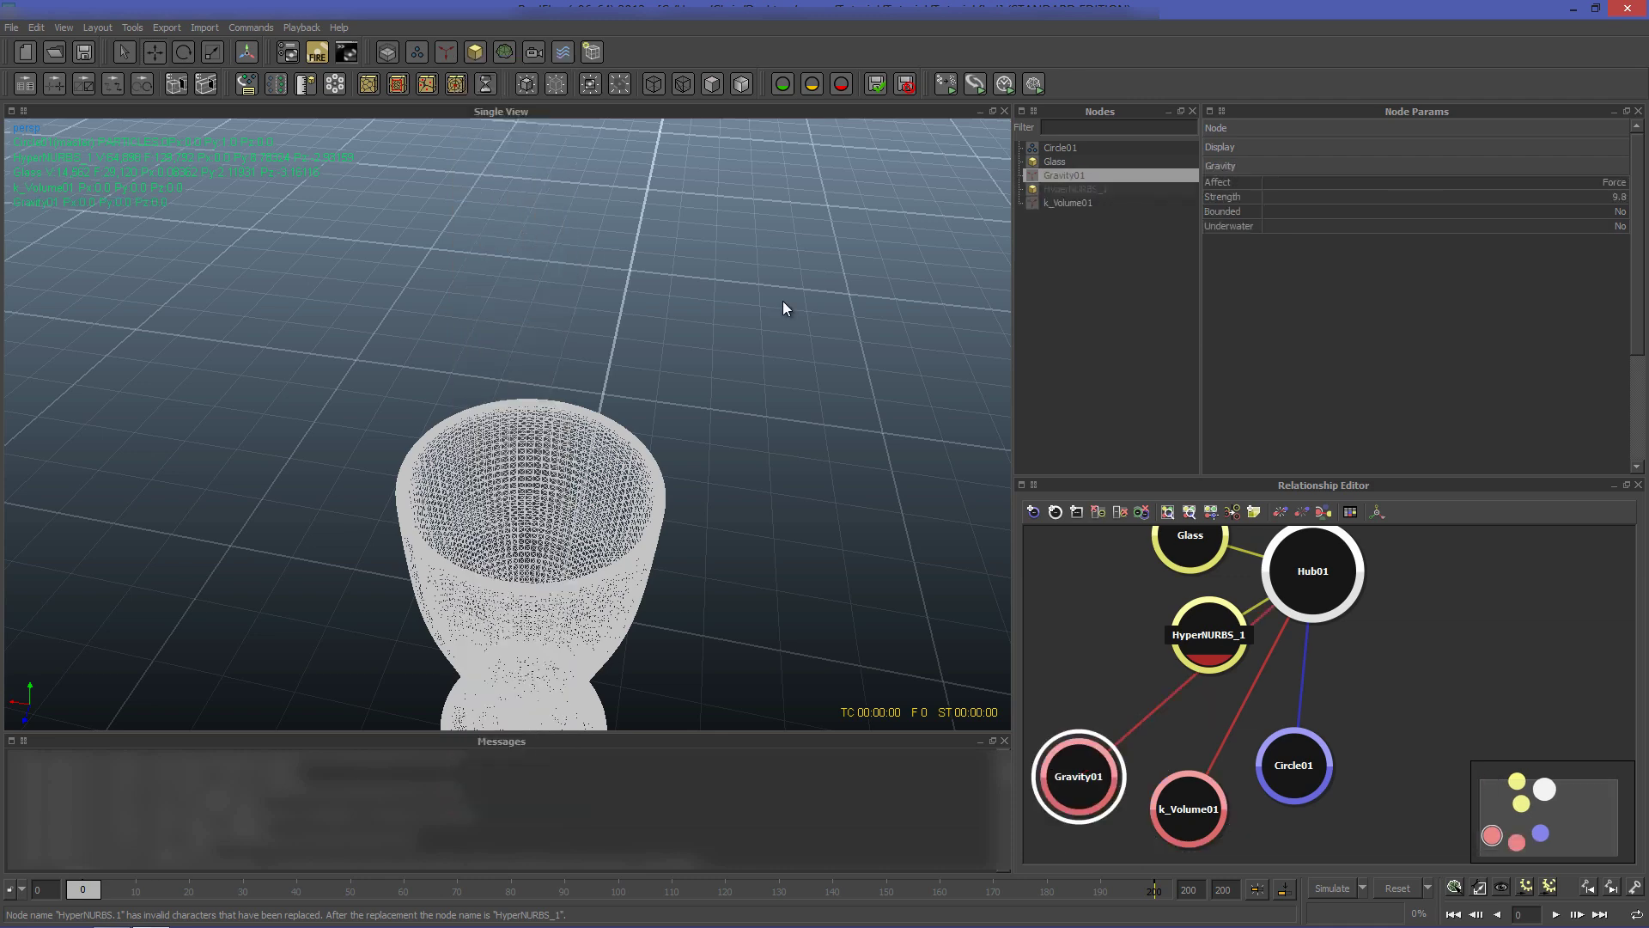
Step: Undo moving Gravity01 on its own, add k_Volume01 to the selection and move both daemons to the base of the glass
{"action": "scroll", "coordinate": [781, 300], "scroll_direction": "down", "scroll_amount": 5}
{"action": "scroll", "coordinate": [780, 301], "scroll_direction": "up", "scroll_amount": 3}
{"action": "scroll", "coordinate": [688, 375], "scroll_direction": "down", "scroll_amount": 3}
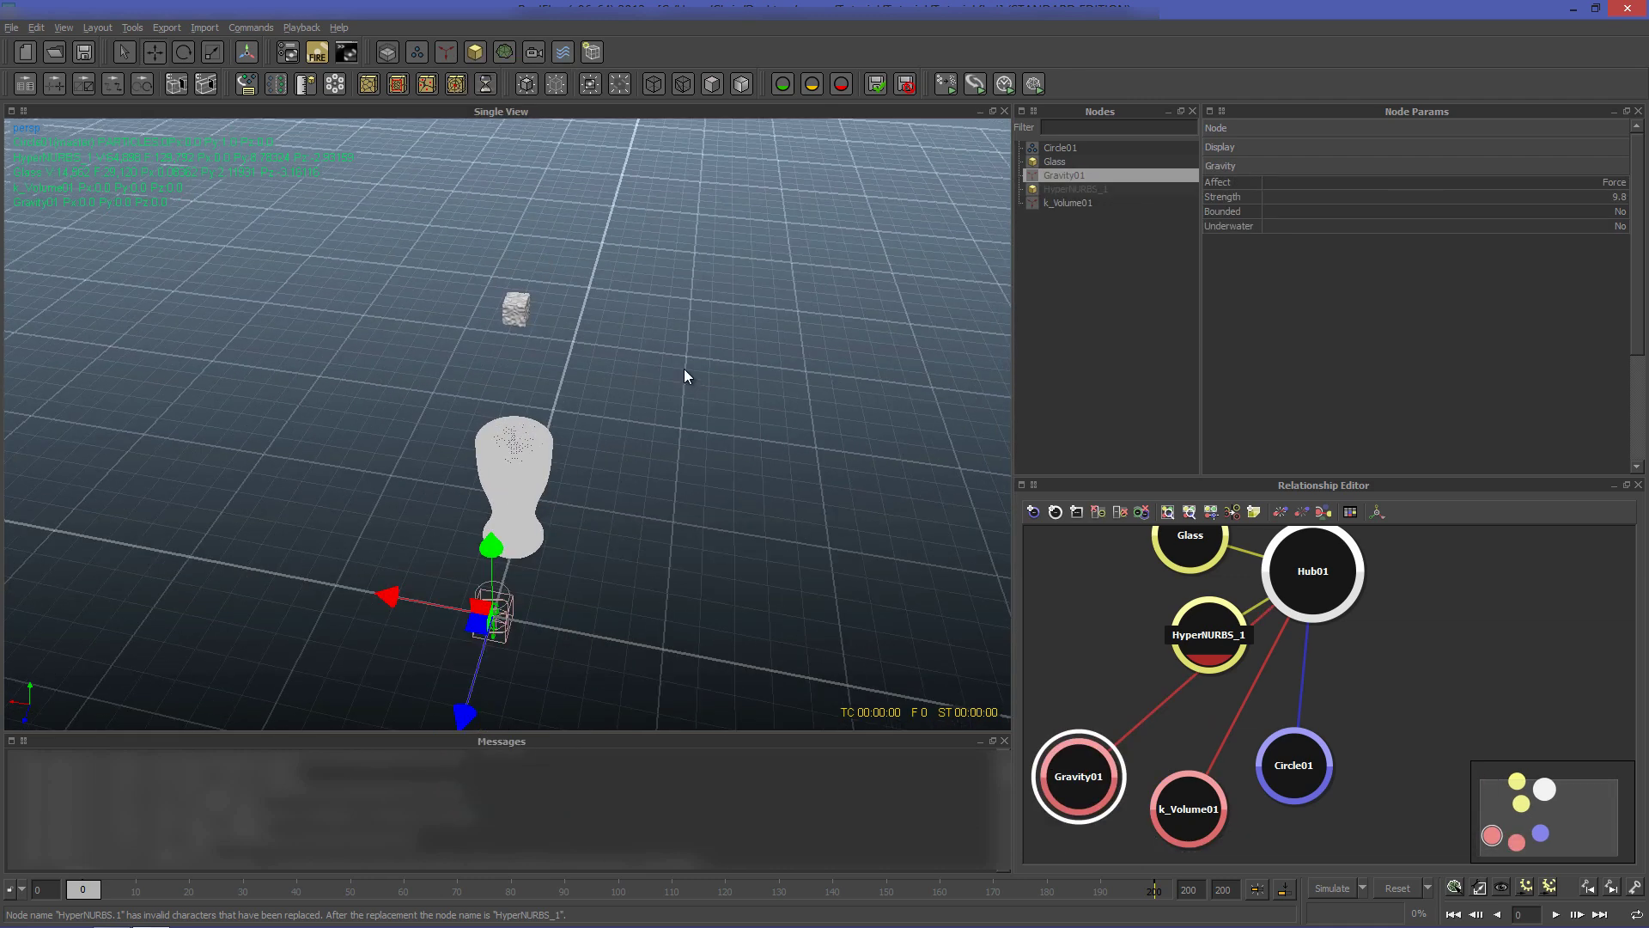
{"action": "left_click_drag", "start_coordinate": [685, 372], "coordinate": [415, 540], "text": "alt"}
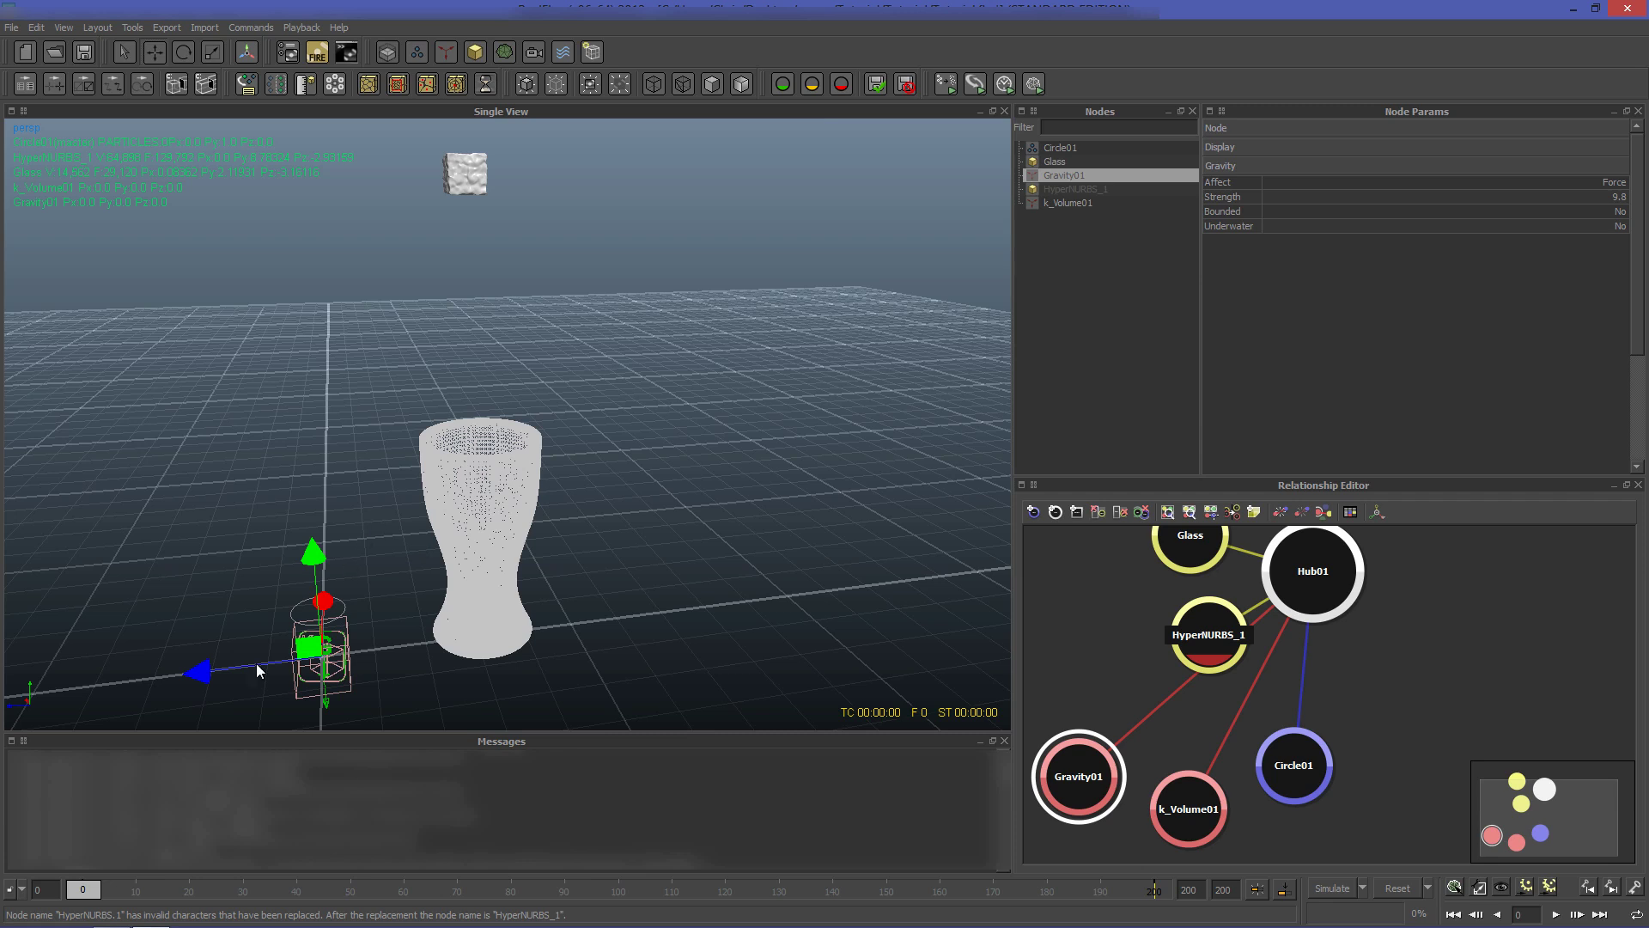
{"action": "left_click_drag", "start_coordinate": [237, 667], "coordinate": [378, 625]}
{"action": "key", "text": "ctrl+z"}
{"action": "left_click", "coordinate": [1064, 201], "text": "ctrl"}
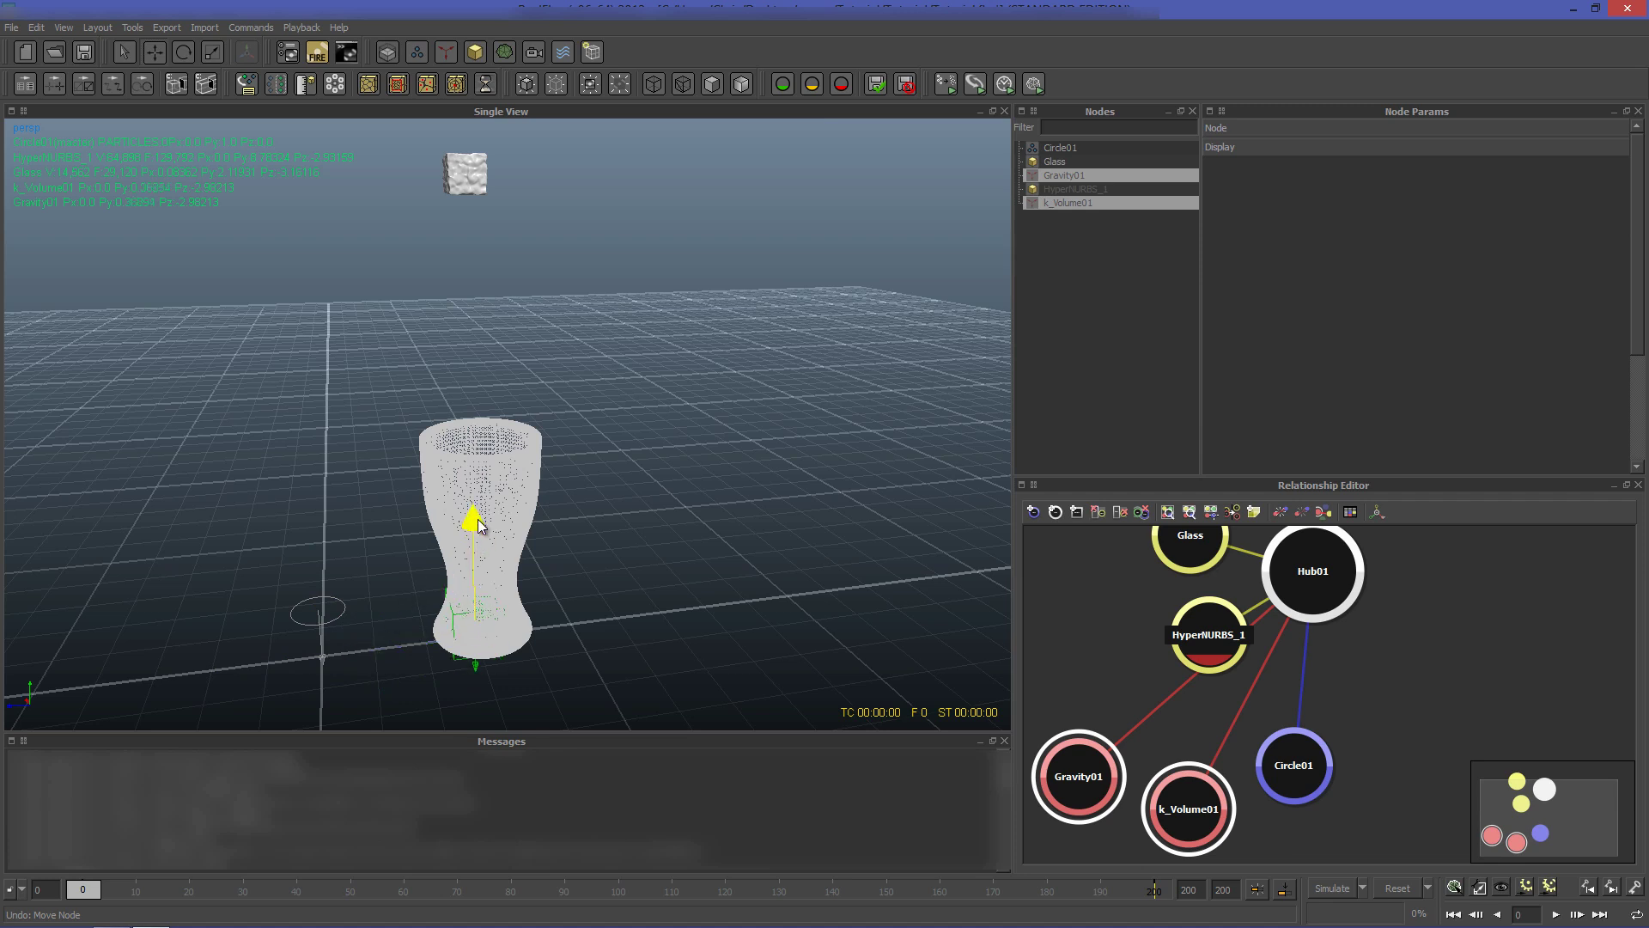
Step: Scale Gravity01 and k_Volume01 to about 6.25 in Y and 3.05 in Z, and widen them in X around the glass
{"action": "left_click_drag", "start_coordinate": [477, 531], "coordinate": [478, 313]}
{"action": "left_click", "coordinate": [212, 53]}
{"action": "left_click_drag", "start_coordinate": [366, 648], "coordinate": [268, 654]}
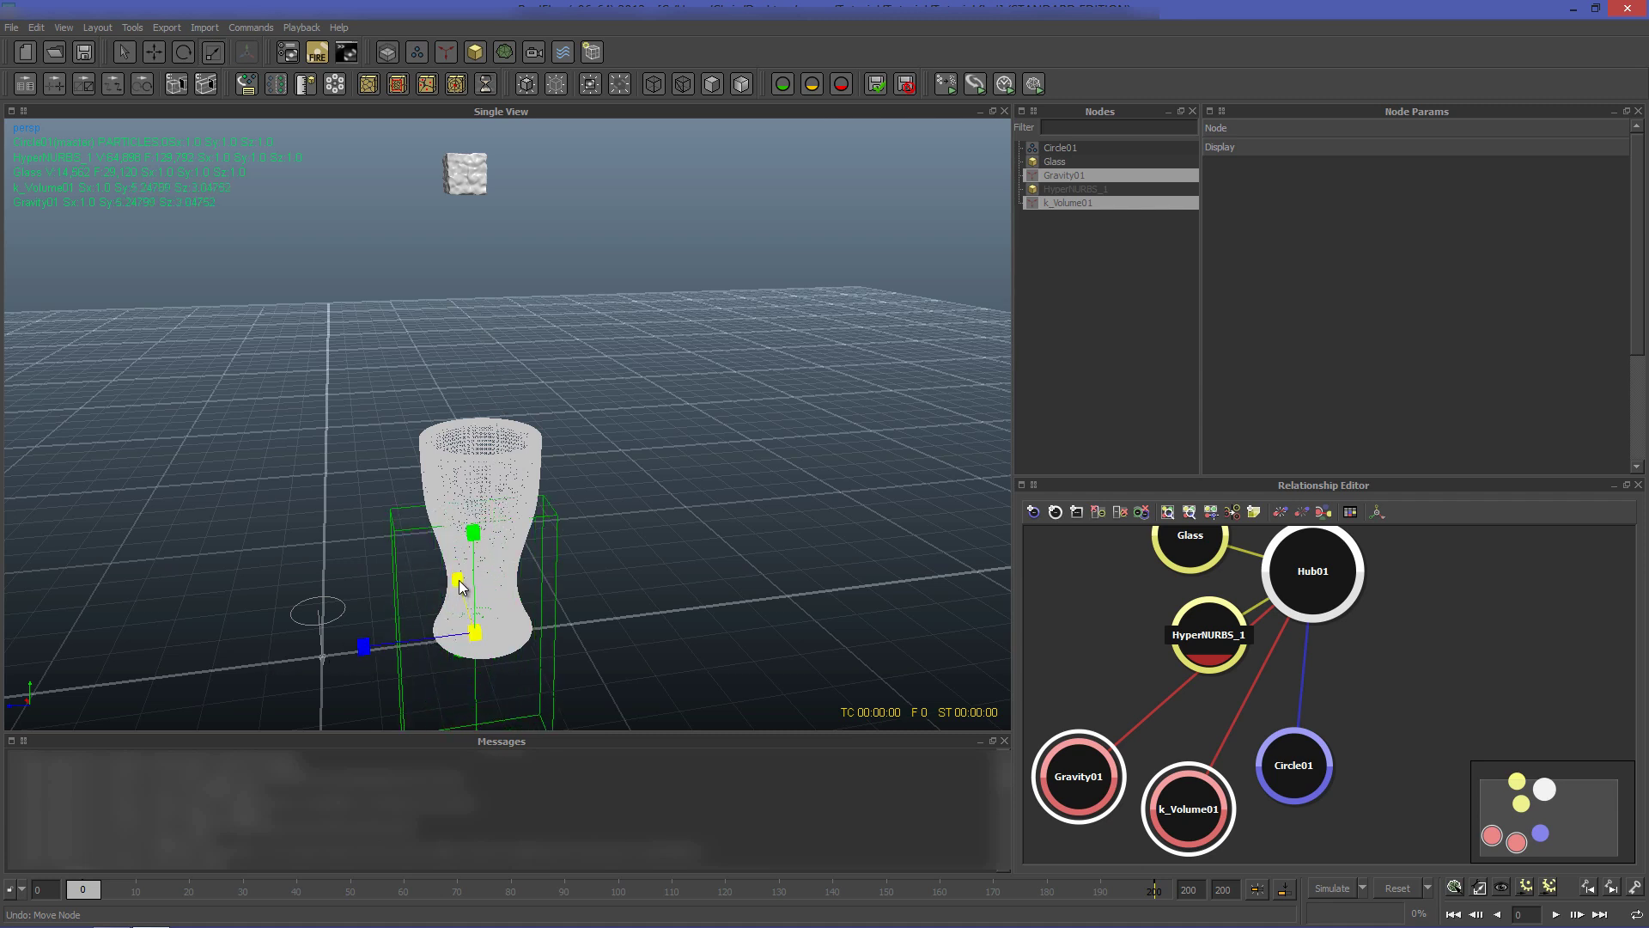
{"action": "left_click_drag", "start_coordinate": [457, 578], "coordinate": [471, 431]}
Step: Move both daemons so the volume box encloses the glass, at a Z position of about -3.16, and deselect them
{"action": "left_click", "coordinate": [149, 54]}
{"action": "left_click_drag", "start_coordinate": [590, 478], "coordinate": [636, 602], "text": "alt"}
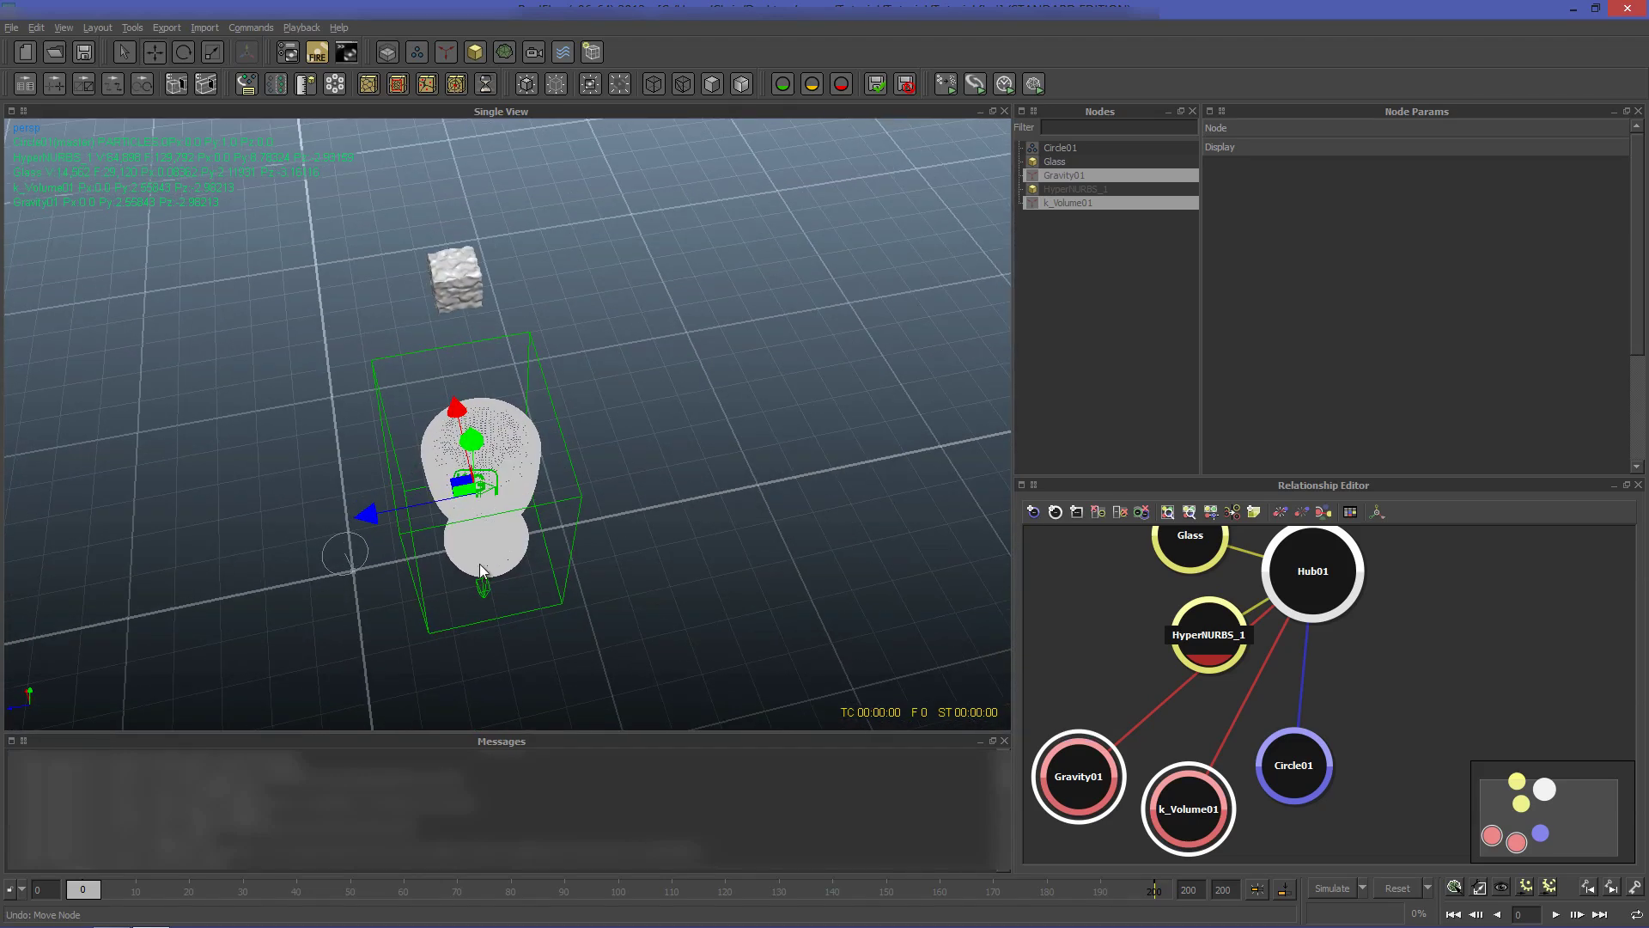
{"action": "left_click_drag", "start_coordinate": [381, 515], "coordinate": [389, 514]}
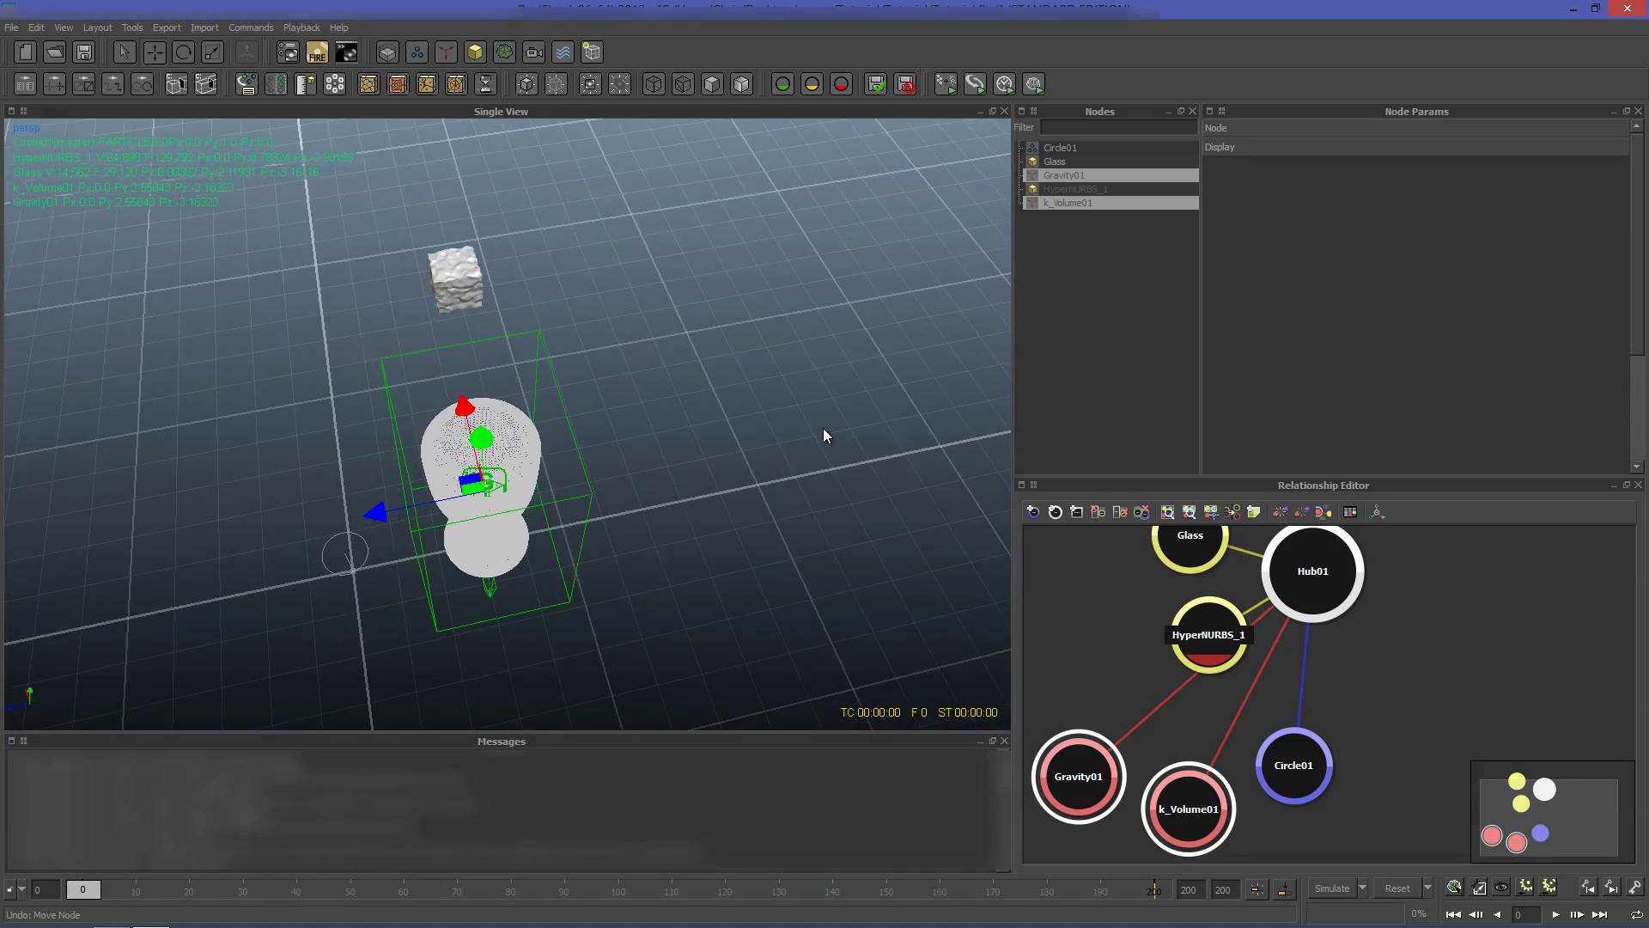
{"action": "left_click", "coordinate": [1141, 351]}
Step: Select the Circle01 emitter and move it to the centre of the glass's opening
{"action": "left_click", "coordinate": [1060, 148]}
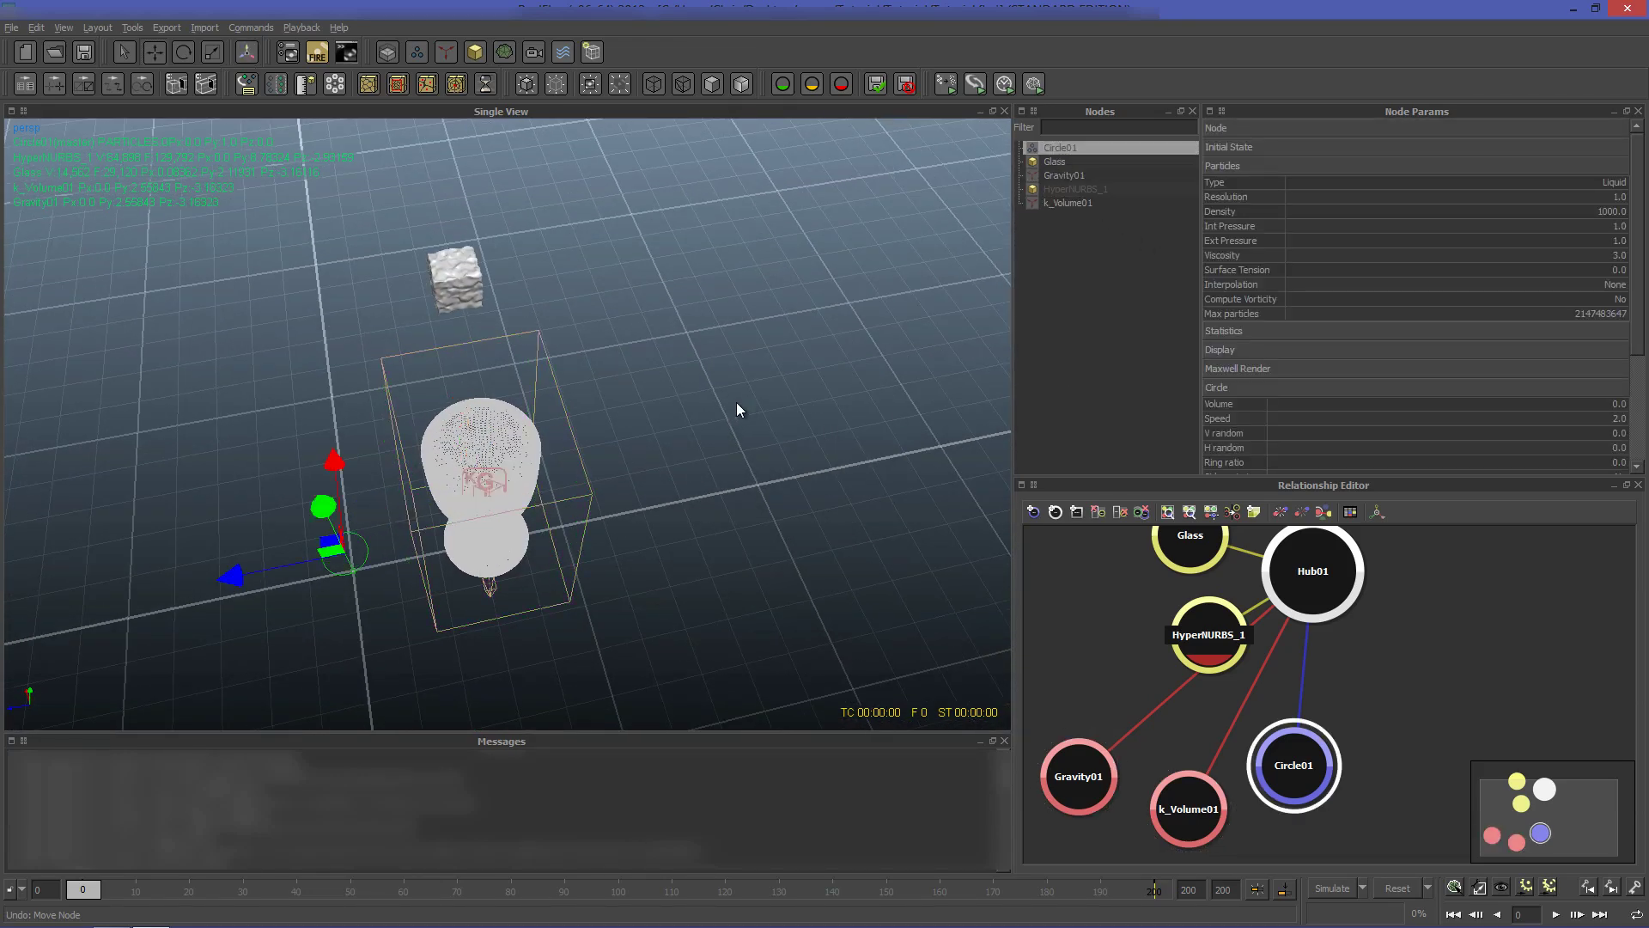
{"action": "left_click_drag", "start_coordinate": [735, 402], "coordinate": [491, 568], "text": "alt"}
{"action": "left_click_drag", "start_coordinate": [230, 699], "coordinate": [397, 630]}
{"action": "left_click_drag", "start_coordinate": [492, 498], "coordinate": [571, 554]}
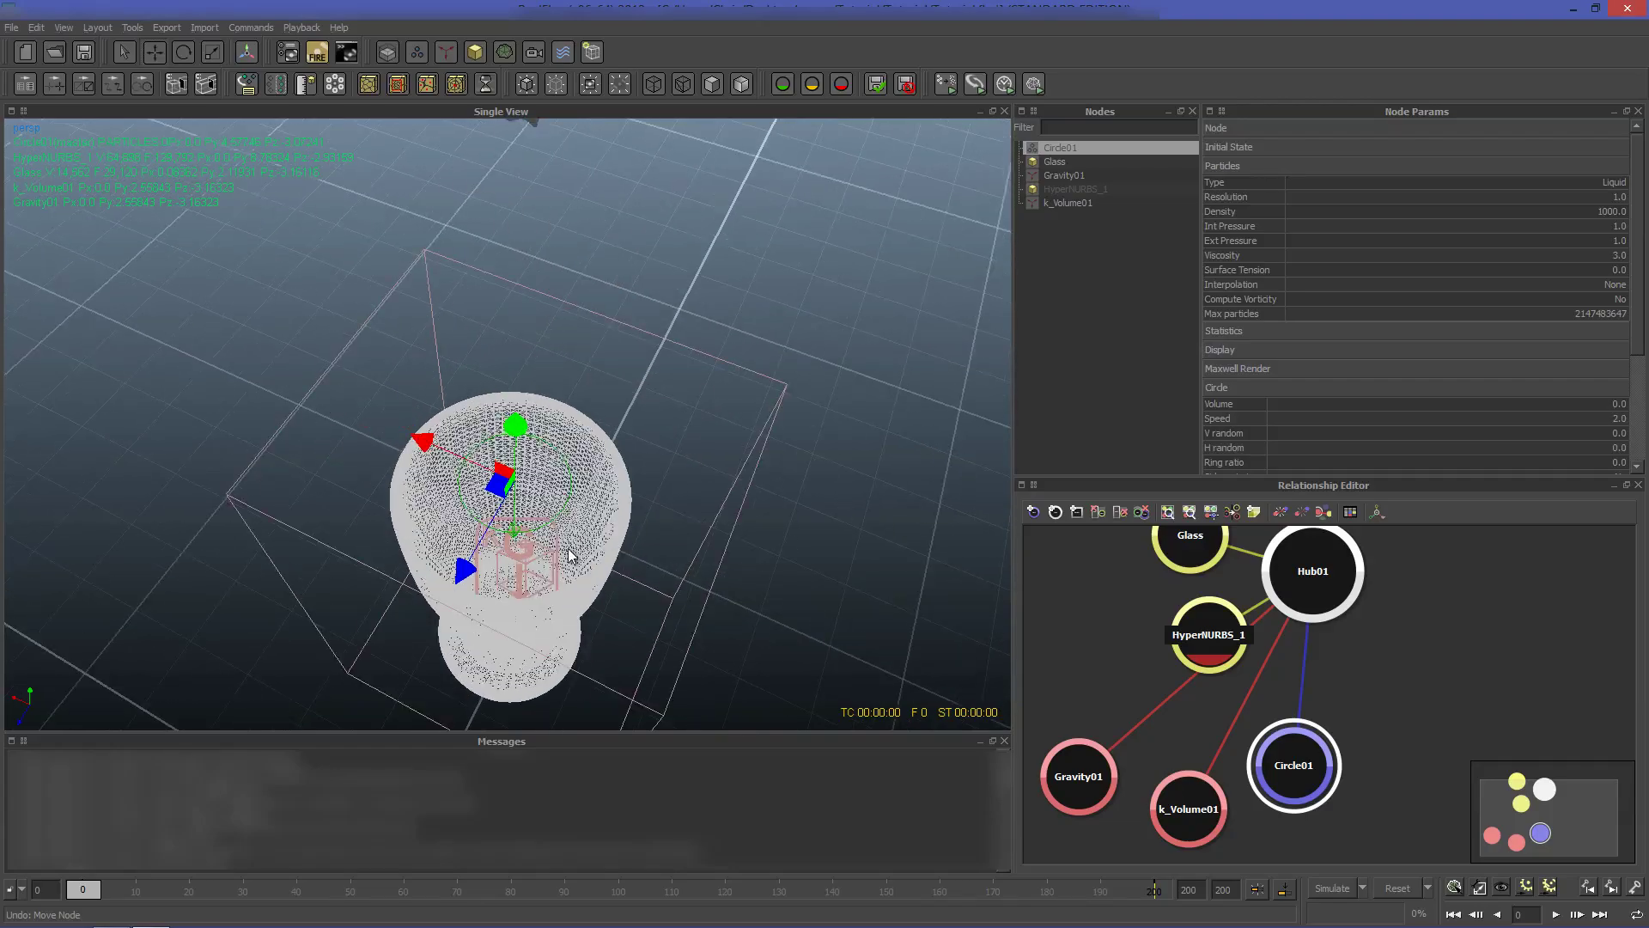
{"action": "left_click_drag", "start_coordinate": [899, 328], "coordinate": [1028, 301], "text": "alt"}
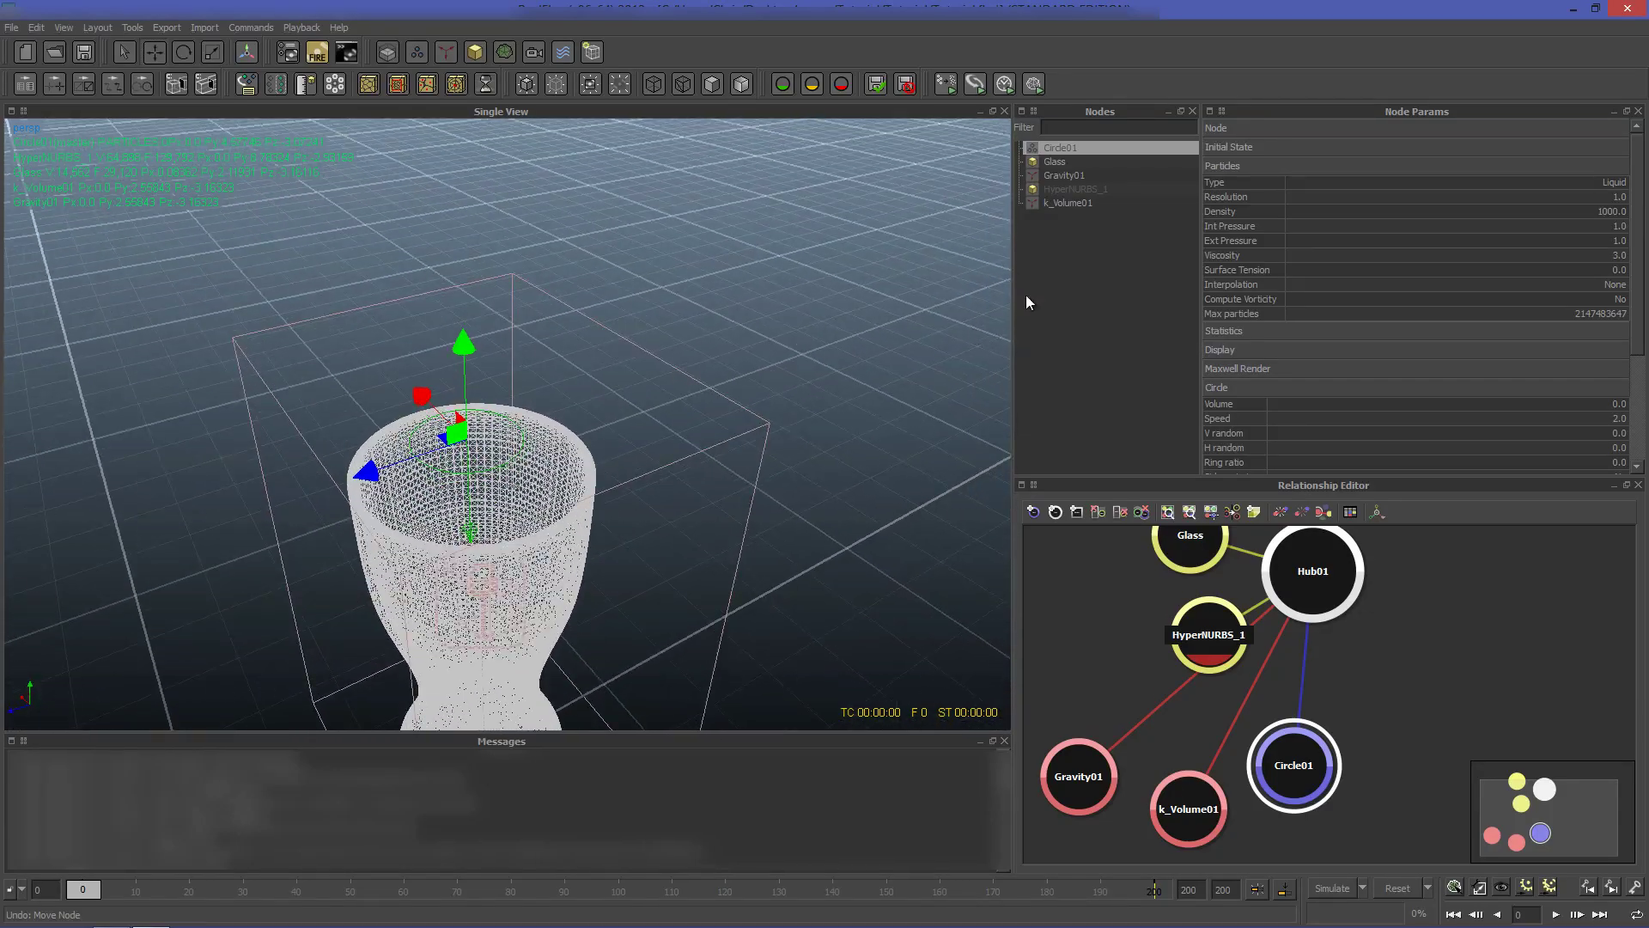
Step: Set the Speed of the Circle01 emitter to 4
{"action": "scroll", "coordinate": [1303, 390], "scroll_direction": "down", "scroll_amount": 3}
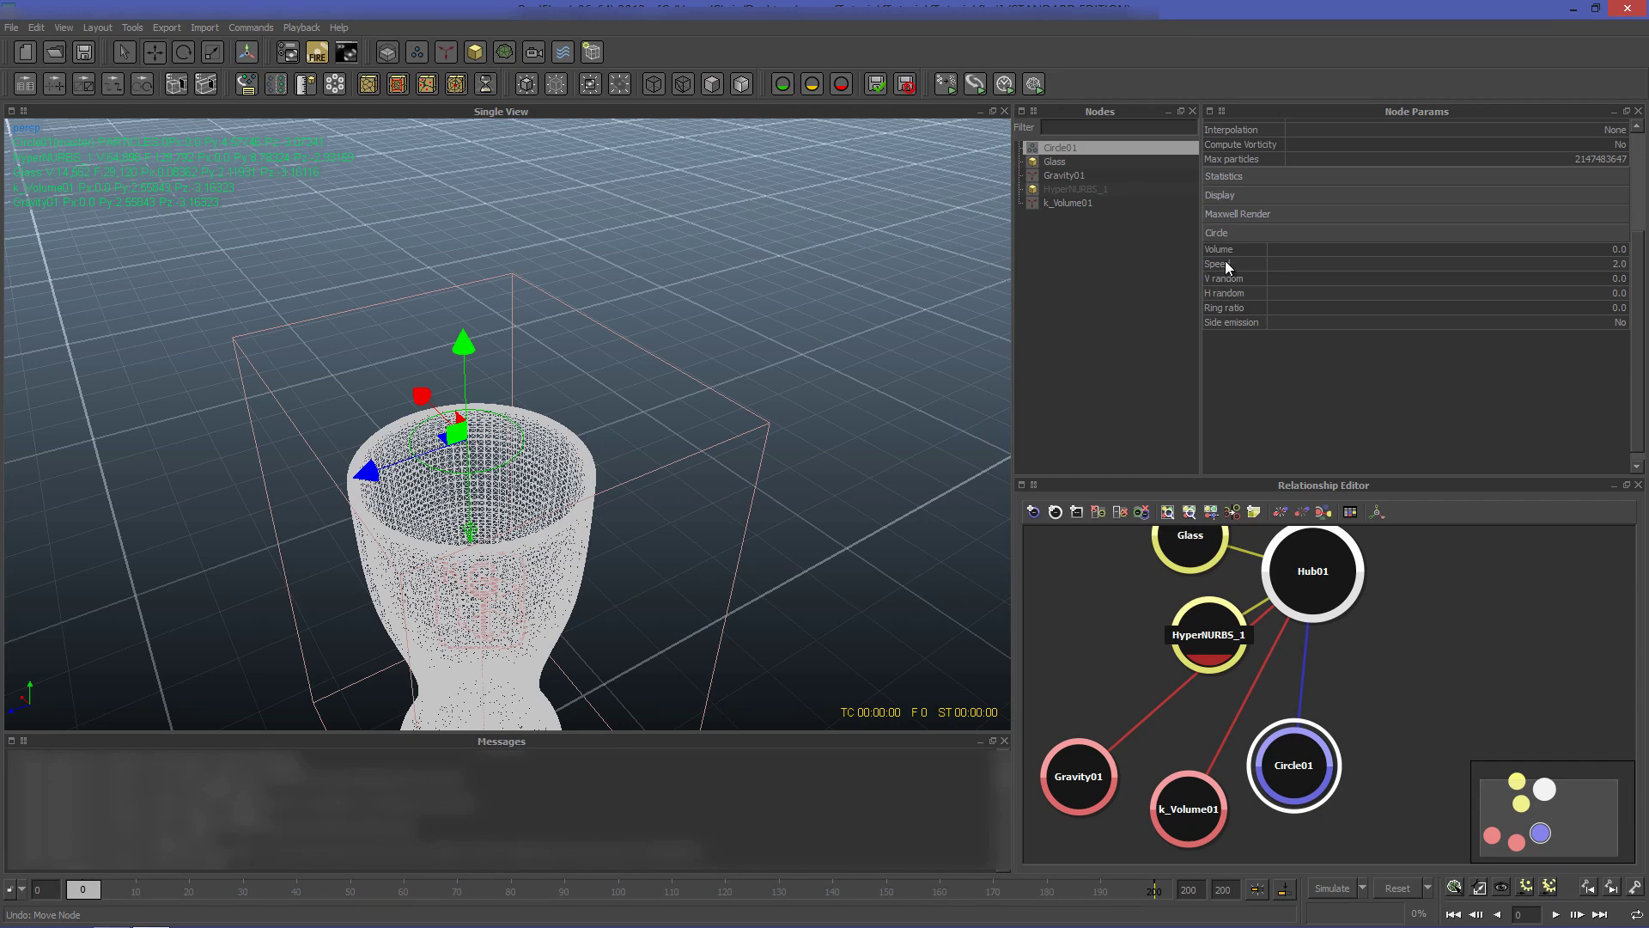
{"action": "double_click", "coordinate": [1616, 264]}
{"action": "type", "text": "4"}
{"action": "key", "text": "Return"}
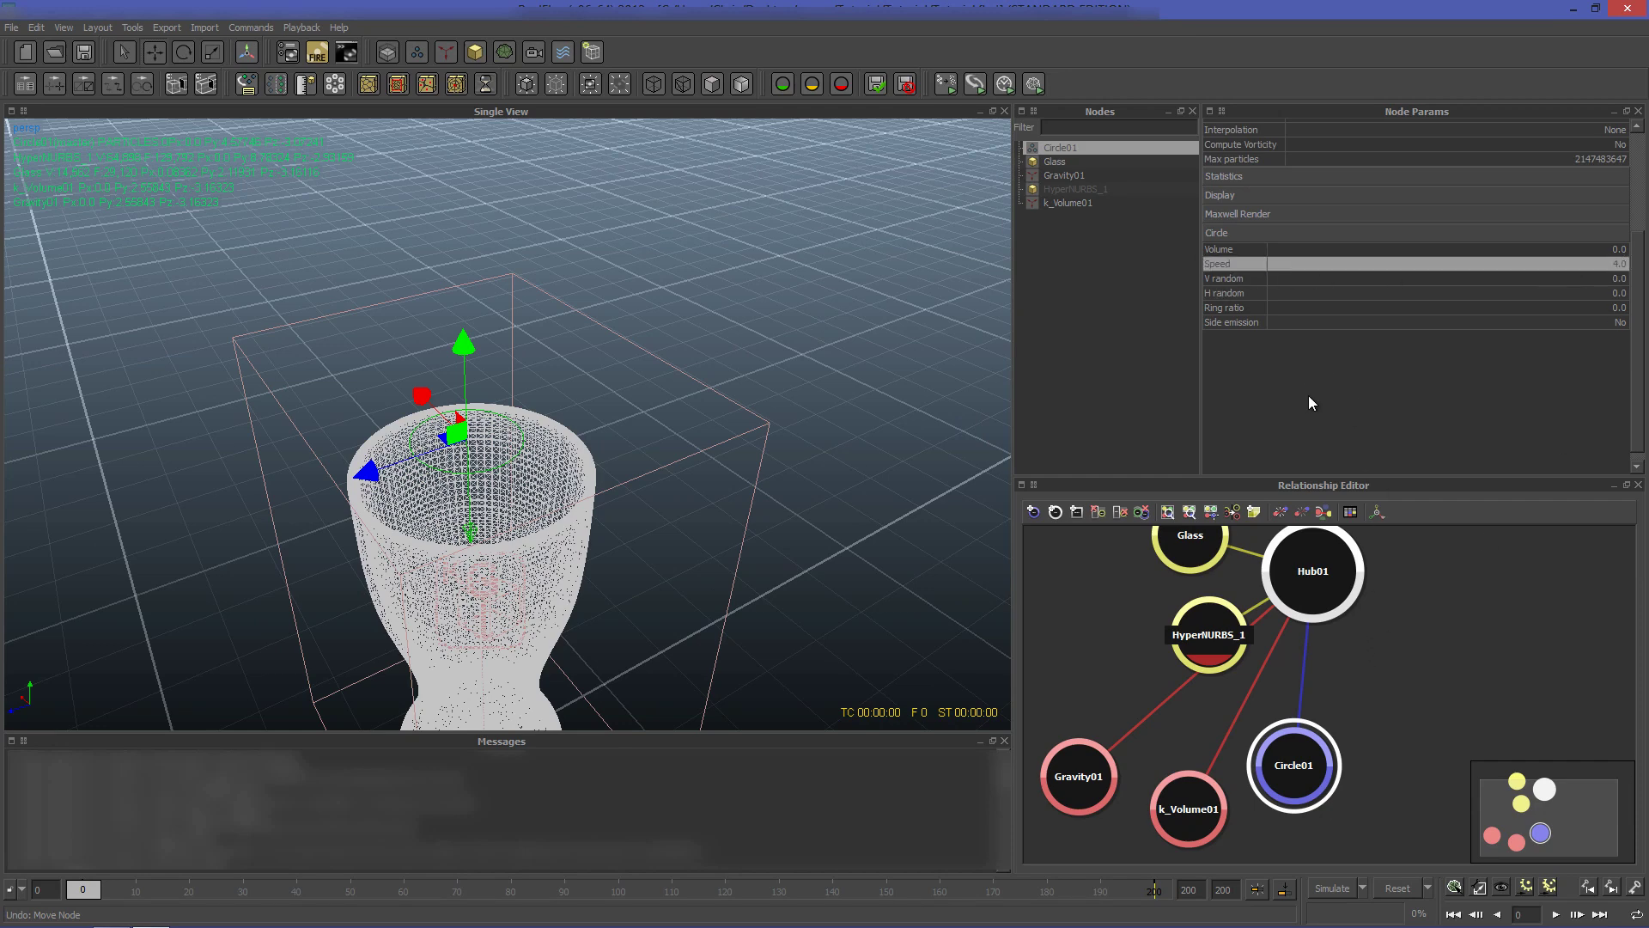
{"action": "scroll", "coordinate": [1288, 376], "scroll_direction": "up", "scroll_amount": 2}
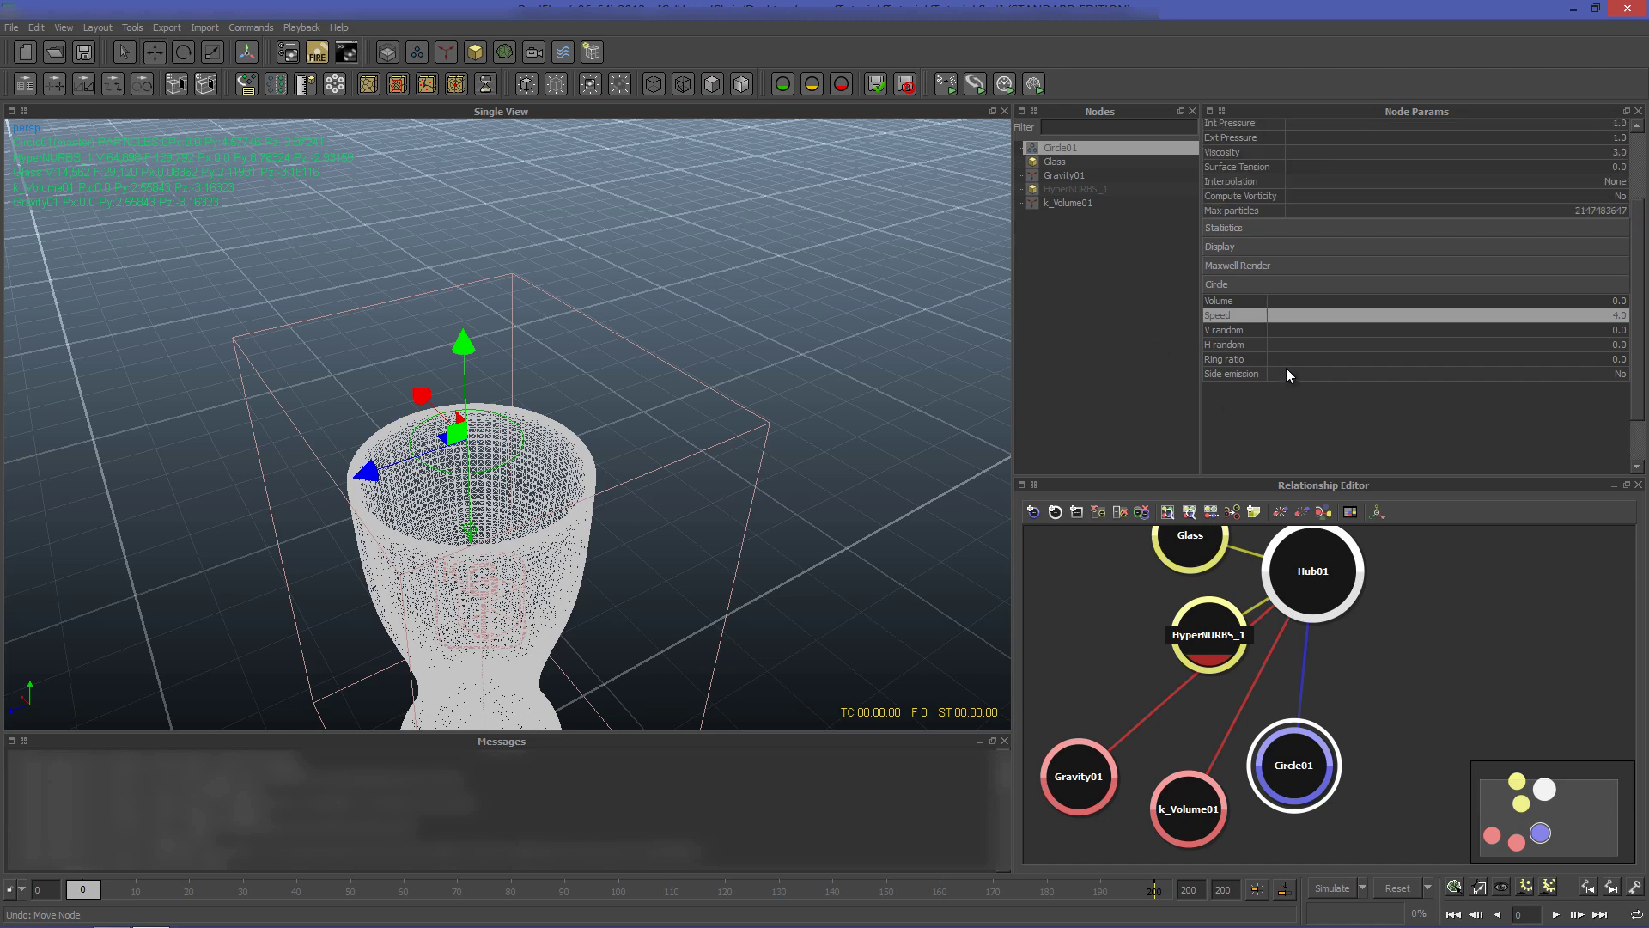
{"action": "scroll", "coordinate": [1350, 215], "scroll_direction": "up", "scroll_amount": 1}
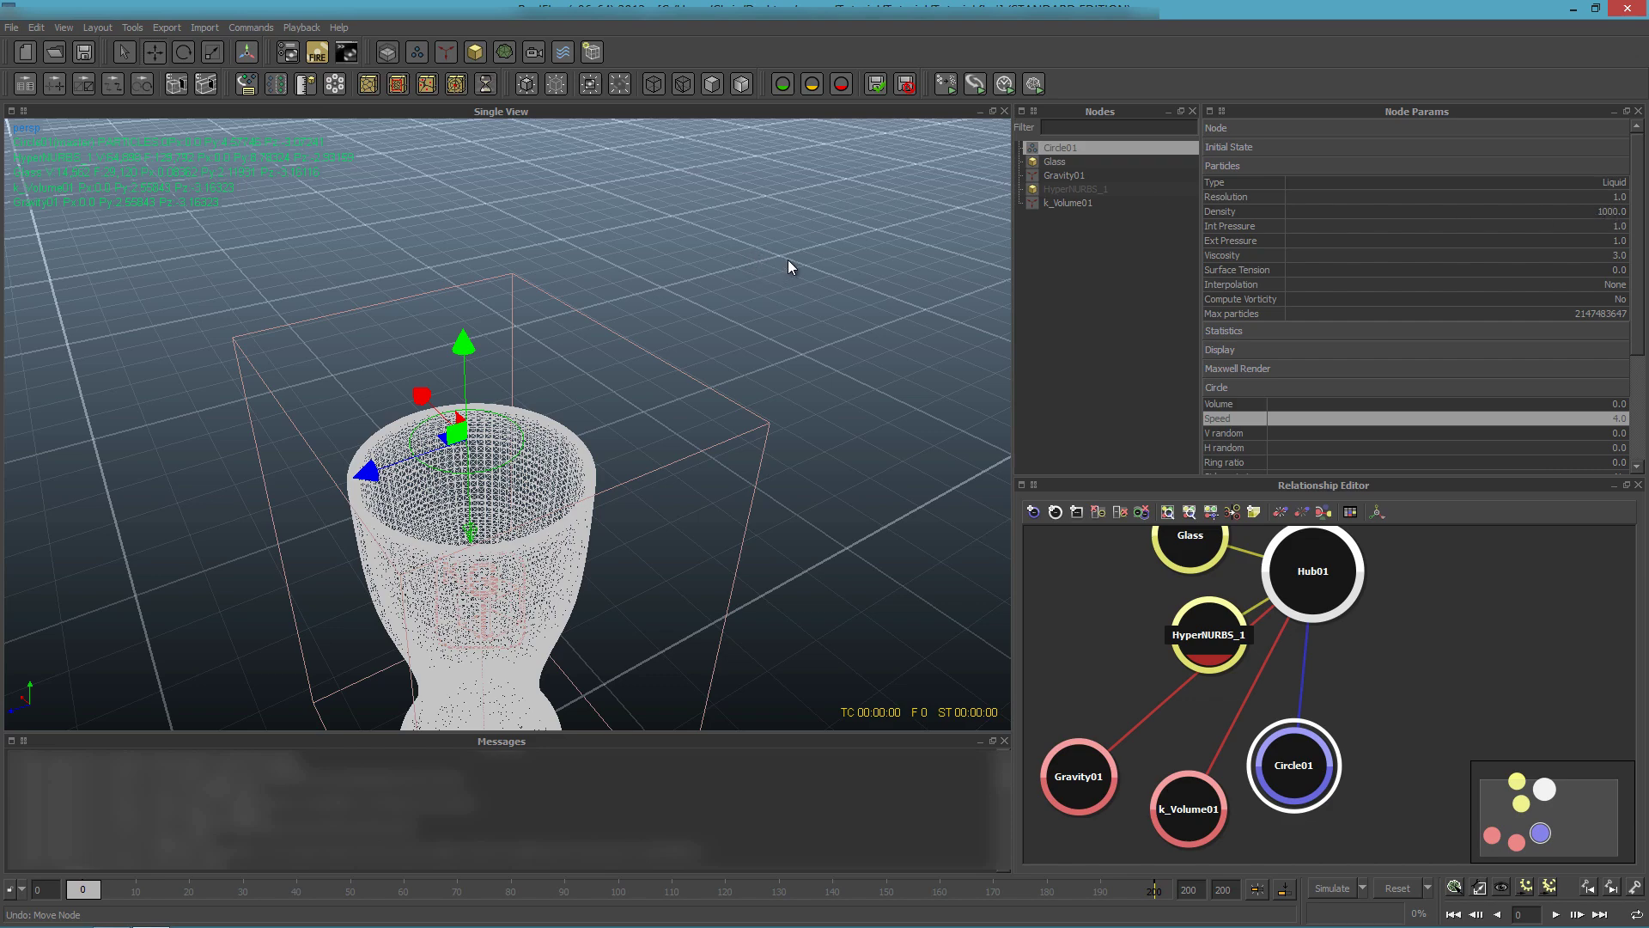
Step: Frame the whole glass and run the simulation so the Circle emitter pours liquid particles into it
{"action": "left_click_drag", "start_coordinate": [789, 266], "coordinate": [991, 266], "text": "alt"}
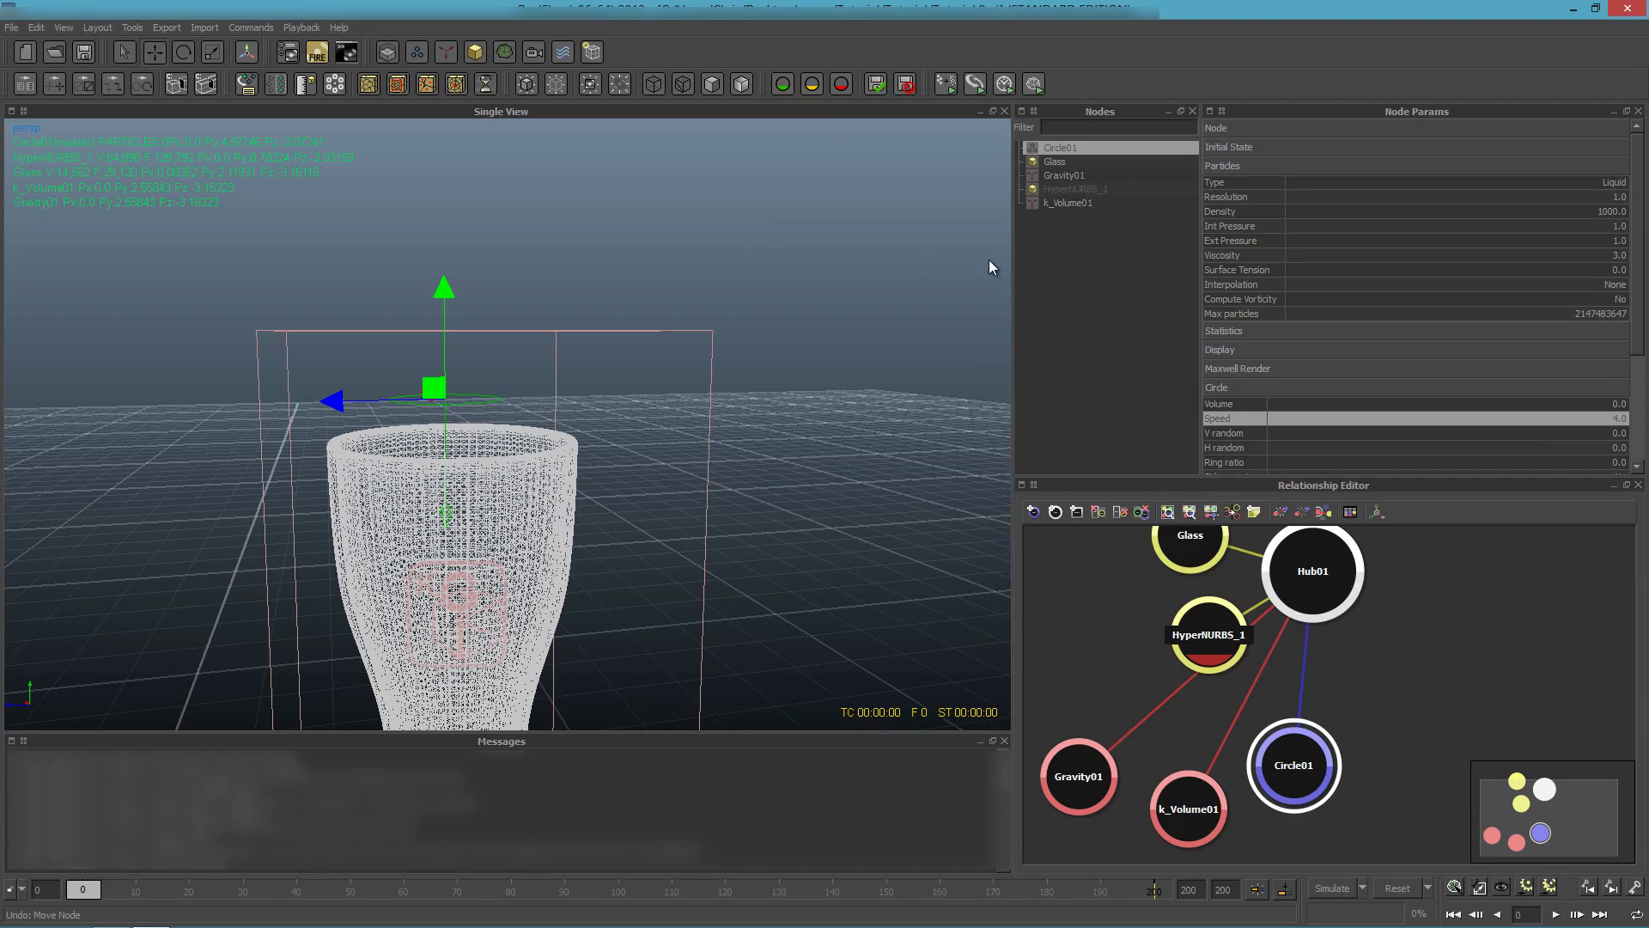
{"action": "left_click_drag", "start_coordinate": [769, 323], "coordinate": [852, 265], "text": "alt"}
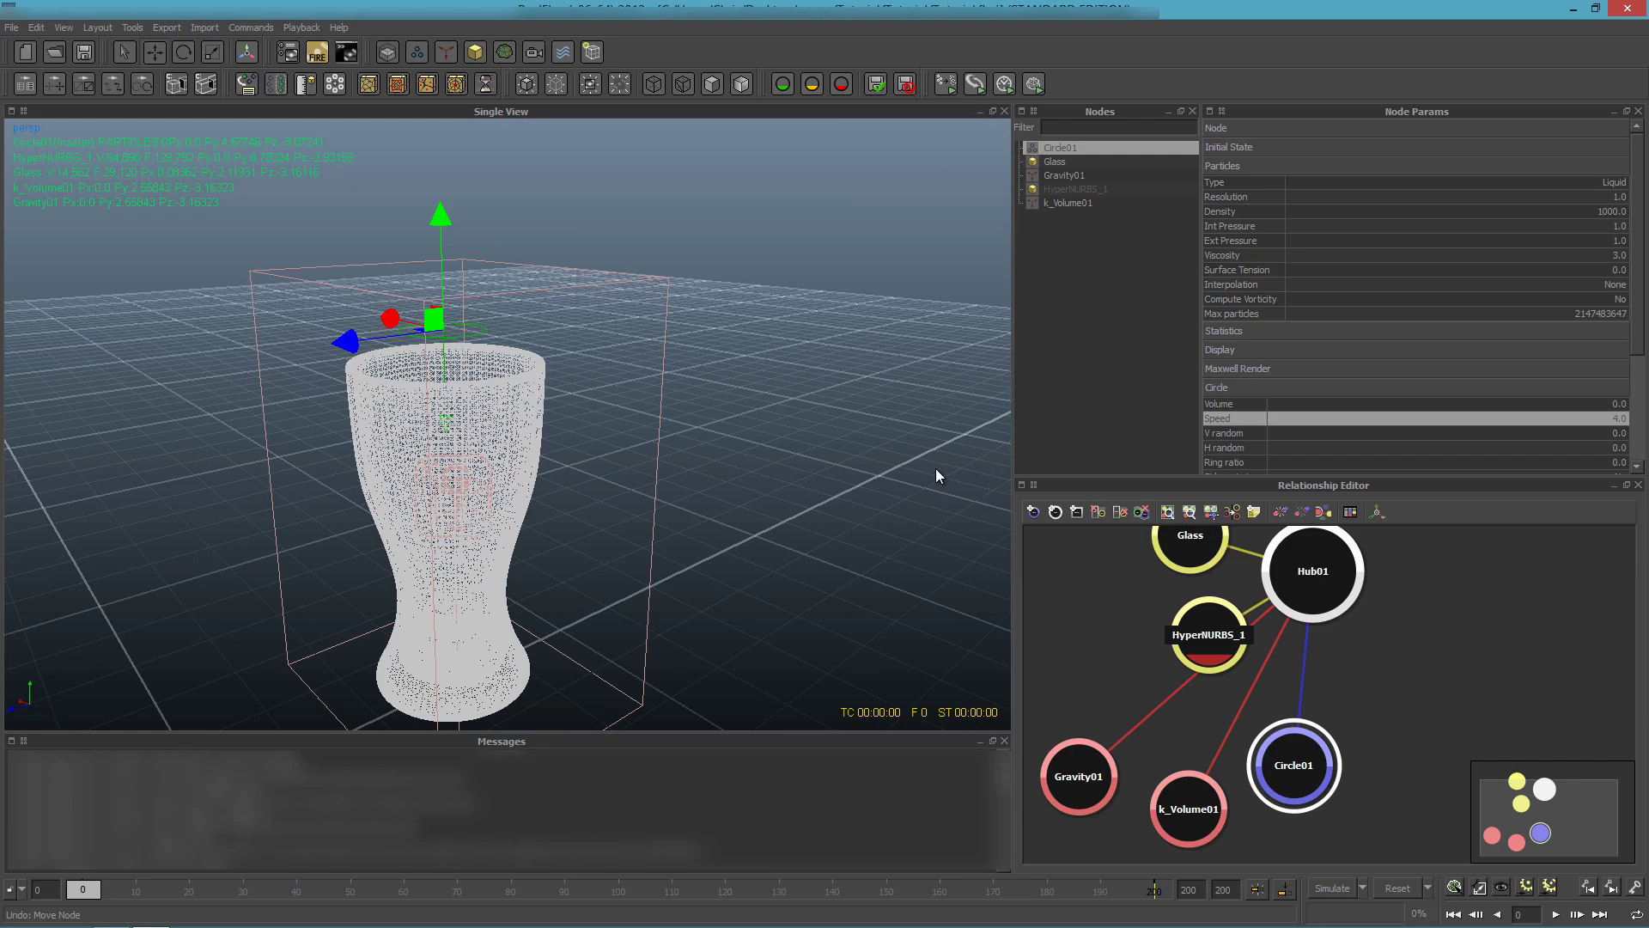
{"action": "left_click_drag", "start_coordinate": [734, 410], "coordinate": [539, 420], "text": "alt"}
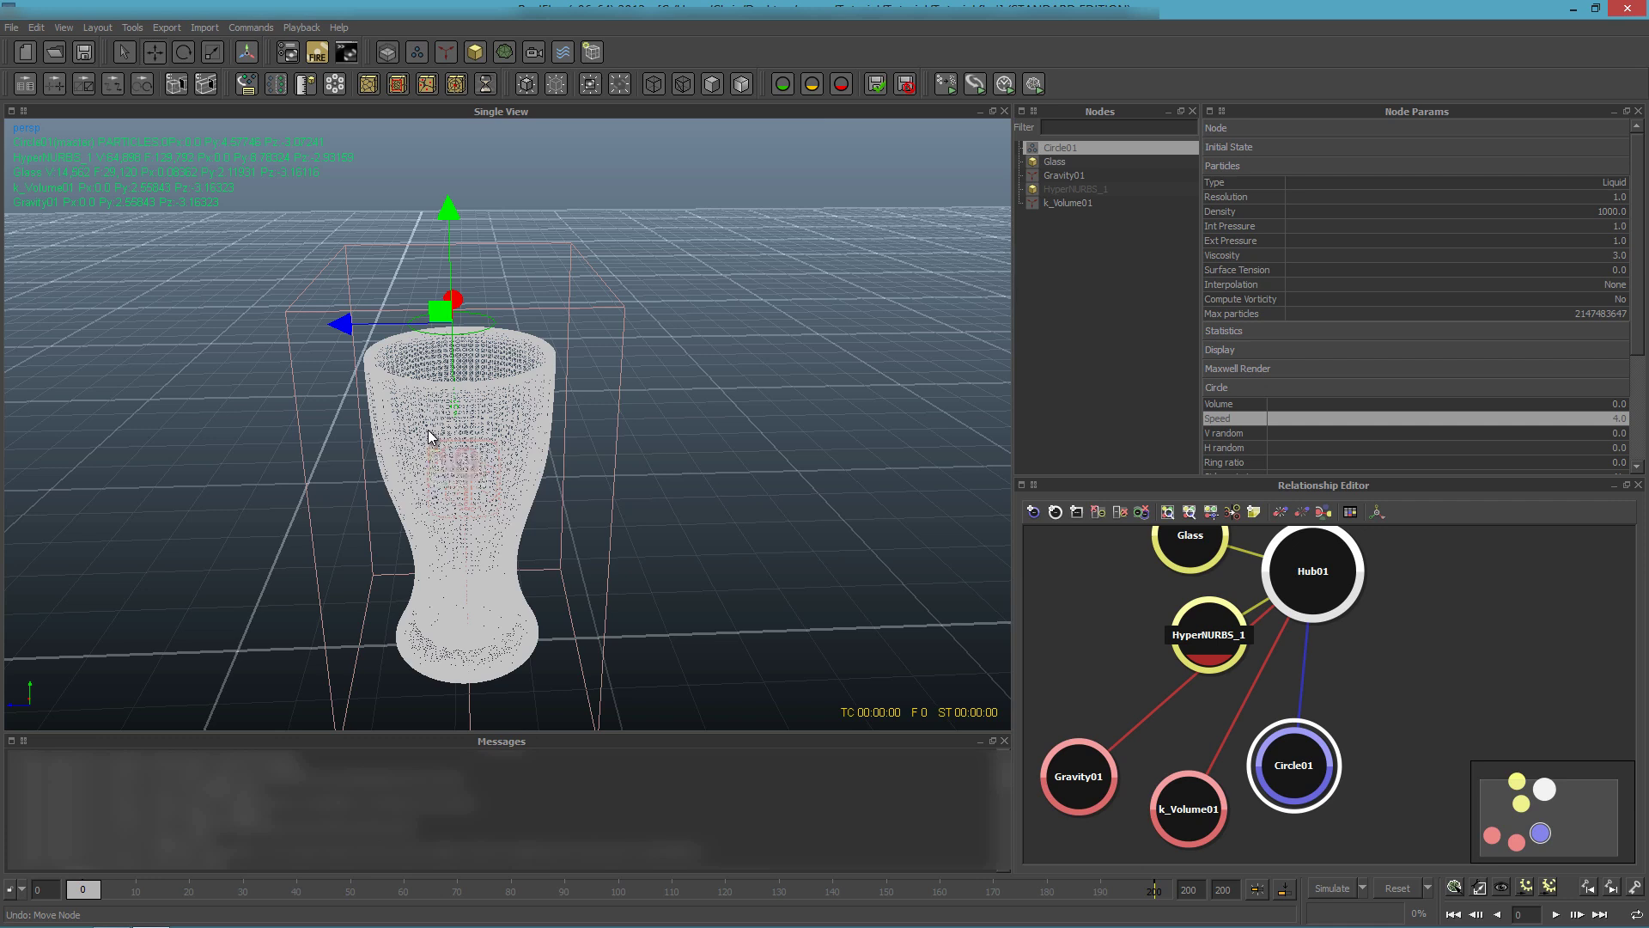
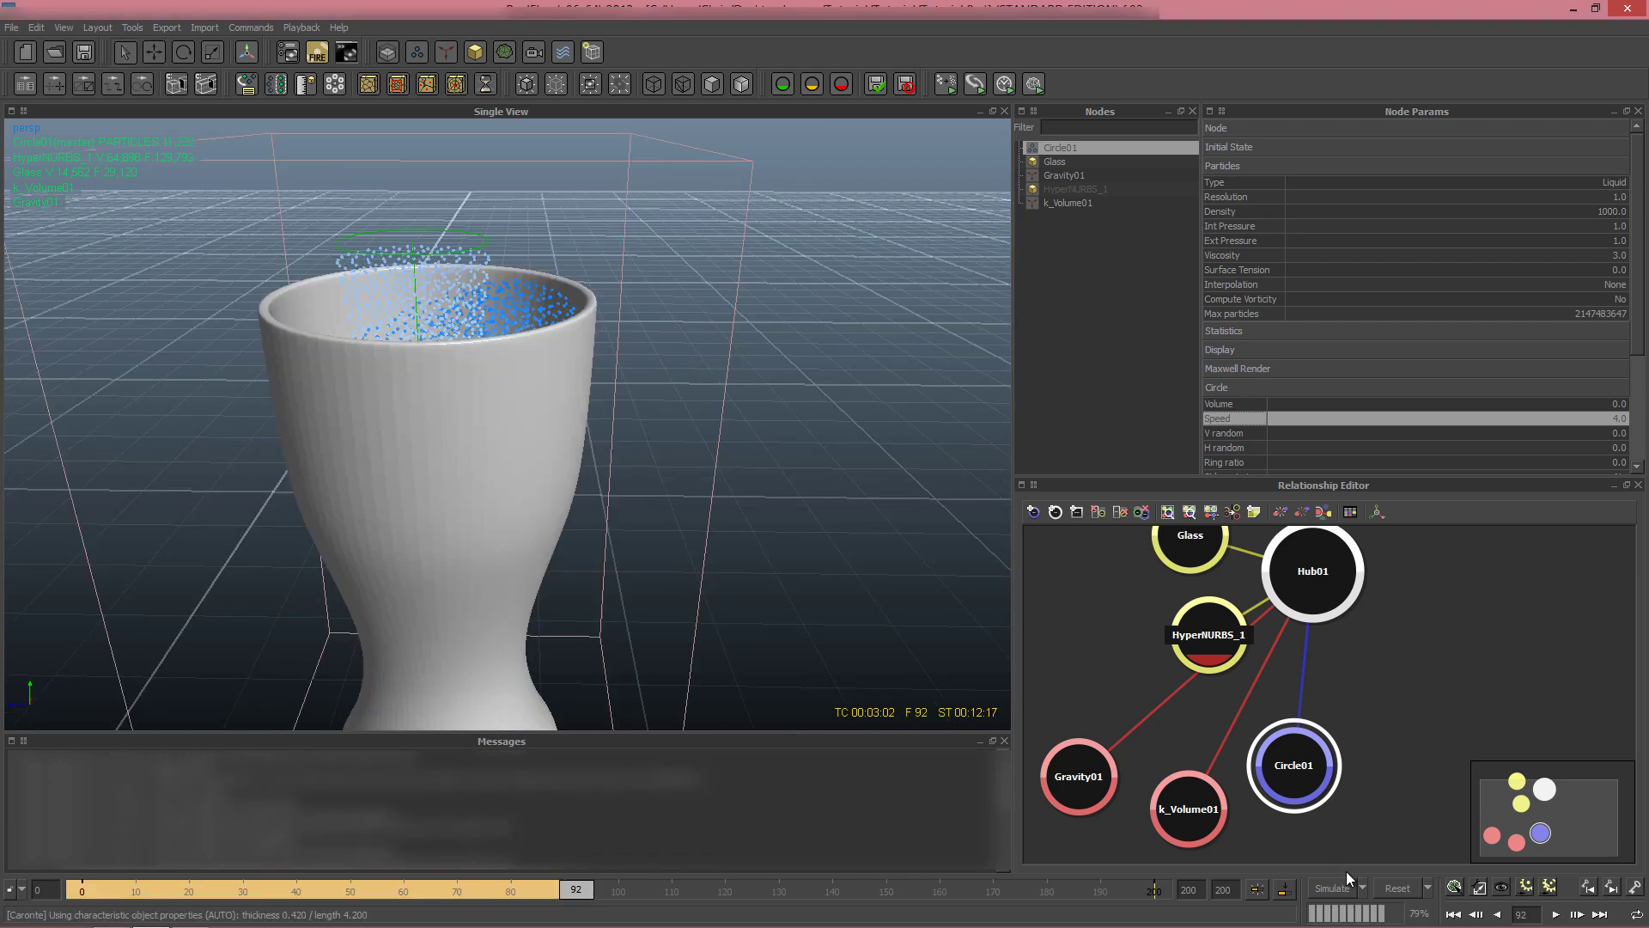
Step: Select the Glass node, switch its shading to wireframe and examine the liquid particles inside it from above and the side
{"action": "left_click", "coordinate": [1053, 161]}
{"action": "left_click", "coordinate": [1074, 147]}
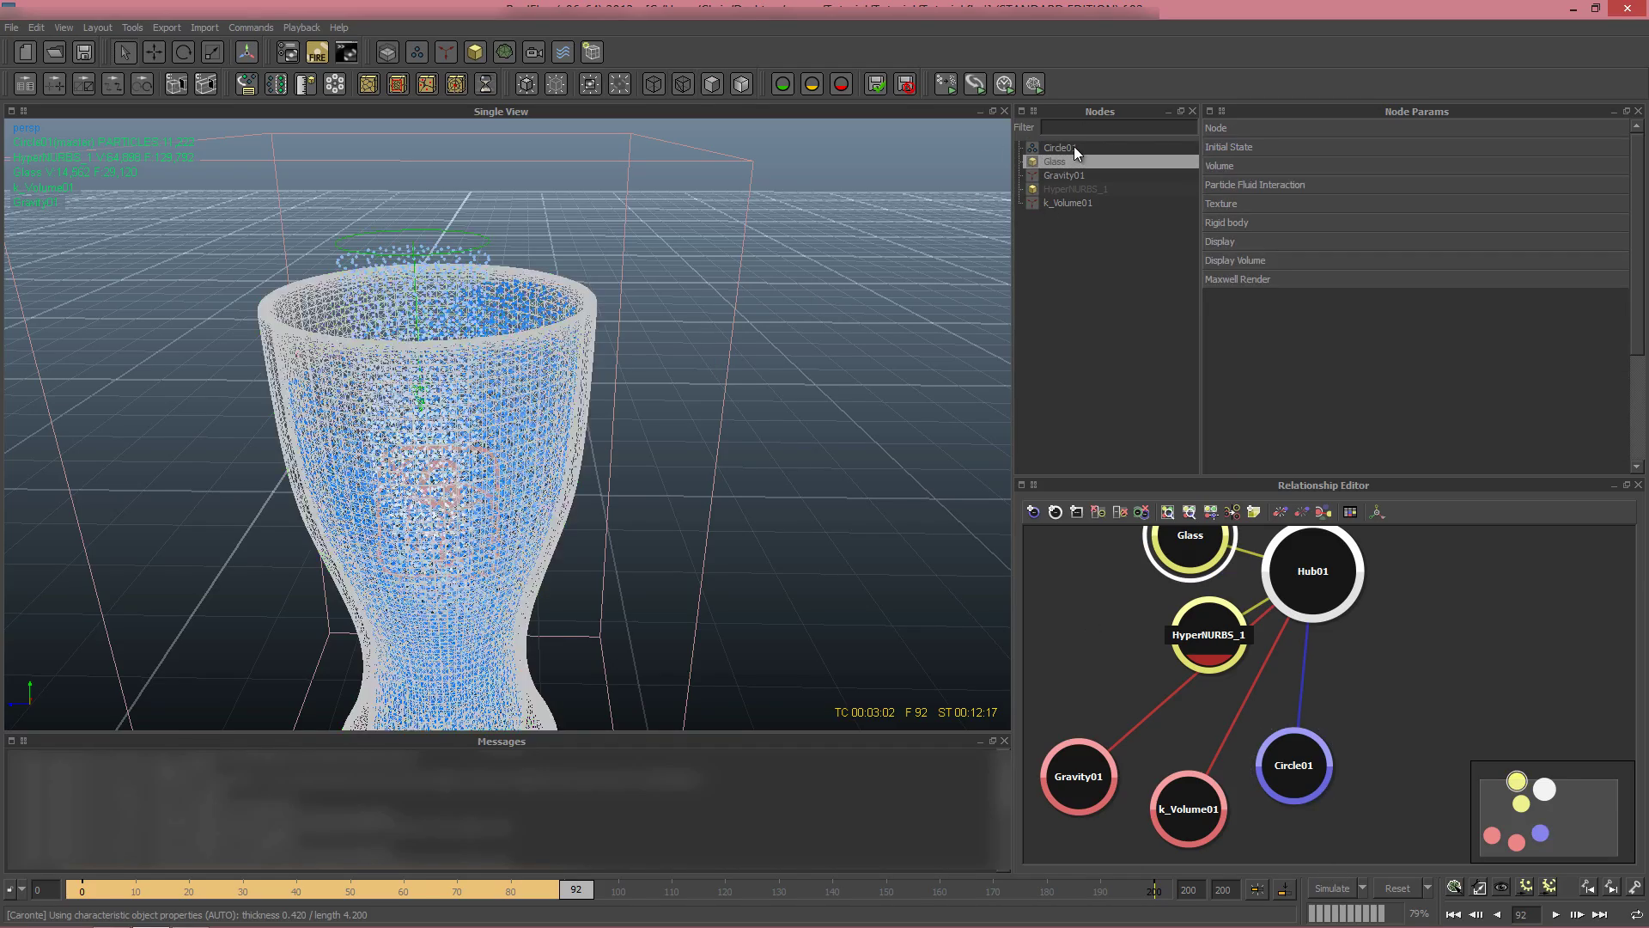
{"action": "left_click_drag", "start_coordinate": [828, 290], "coordinate": [986, 352], "text": "alt"}
{"action": "left_click", "coordinate": [1057, 162]}
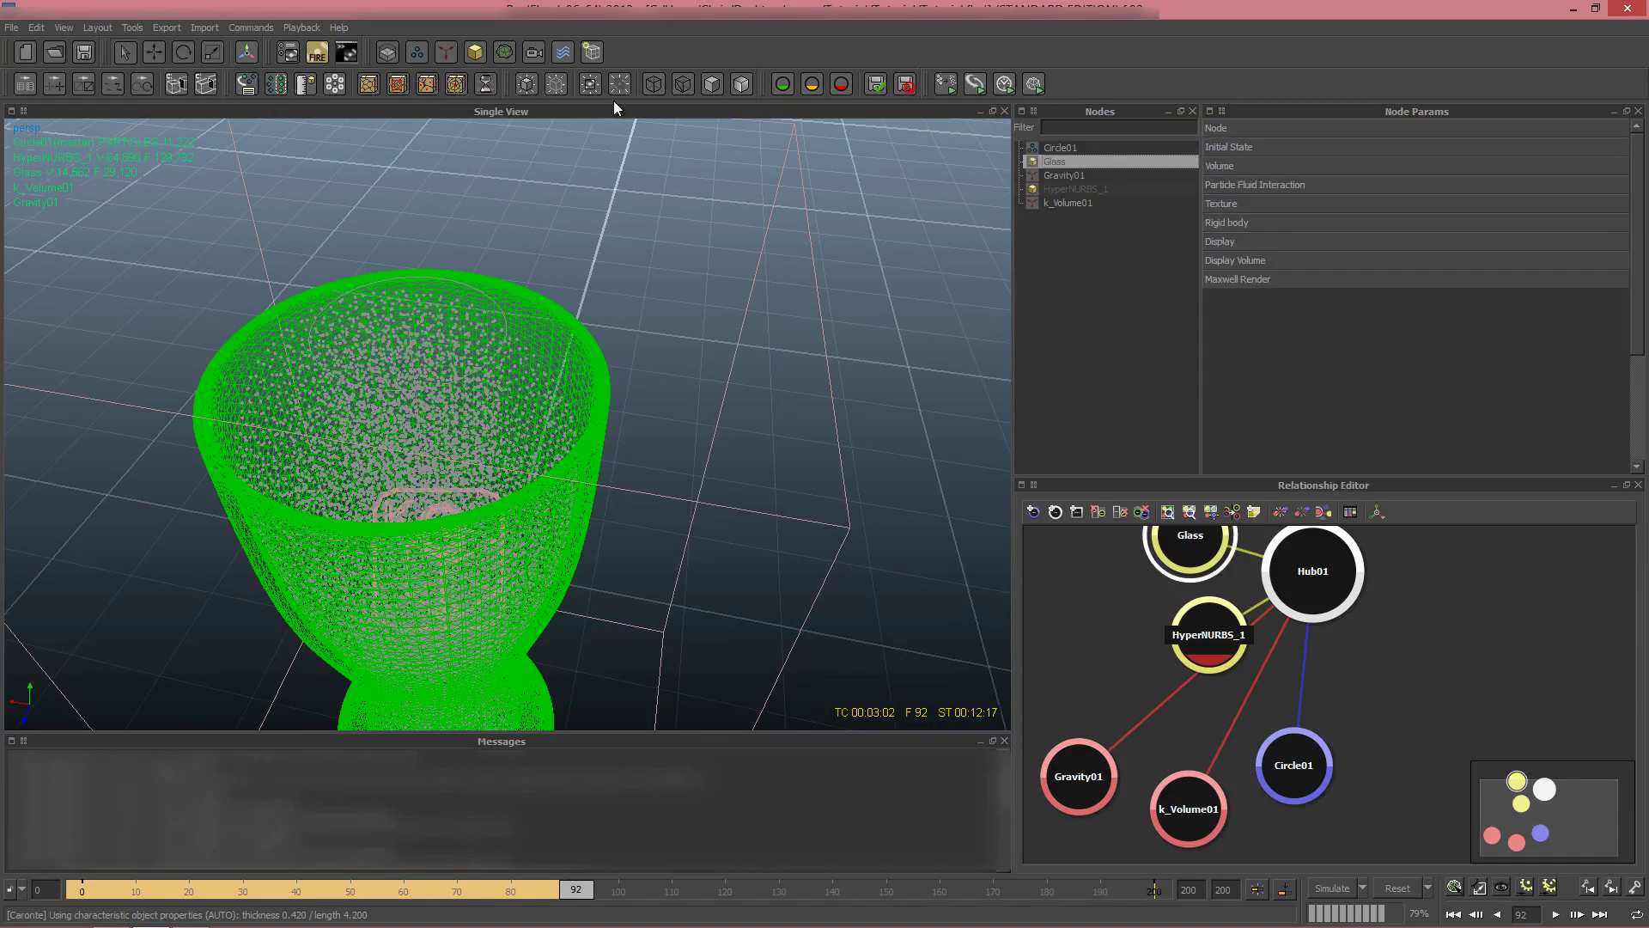
{"action": "left_click_drag", "start_coordinate": [799, 198], "coordinate": [816, 258], "text": "alt"}
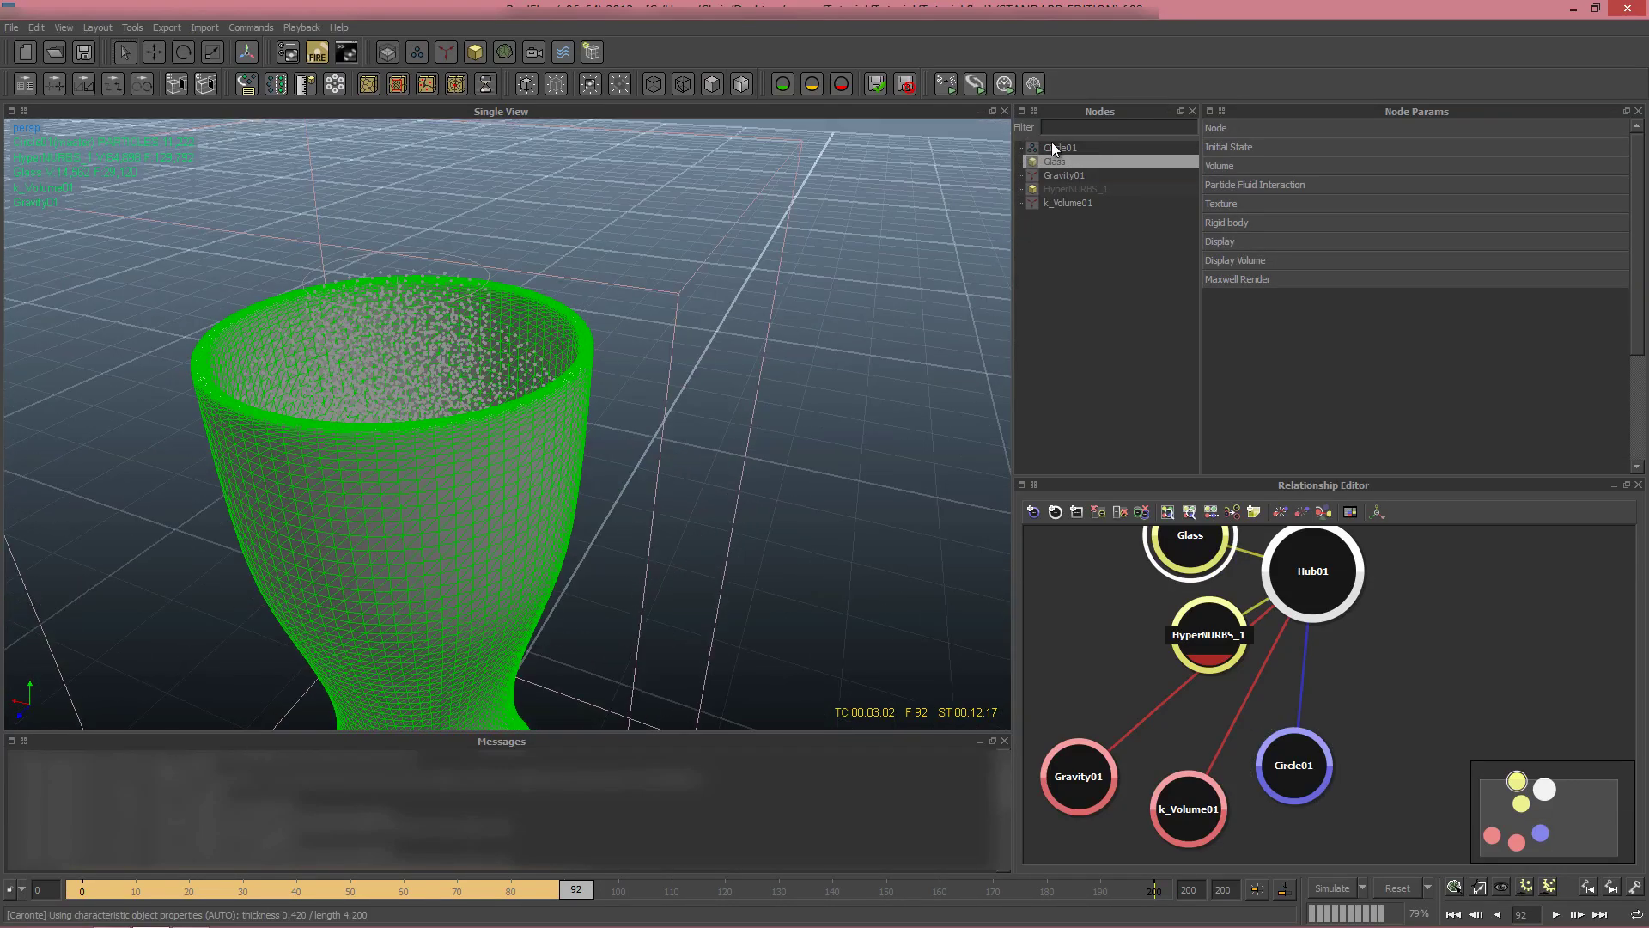
Step: Set the Speed of the Circle01 emitter to 0 and continue the simulation so the liquid settles in the glass
{"action": "left_click", "coordinate": [1052, 144]}
{"action": "left_click_drag", "start_coordinate": [721, 309], "coordinate": [711, 348], "text": "alt"}
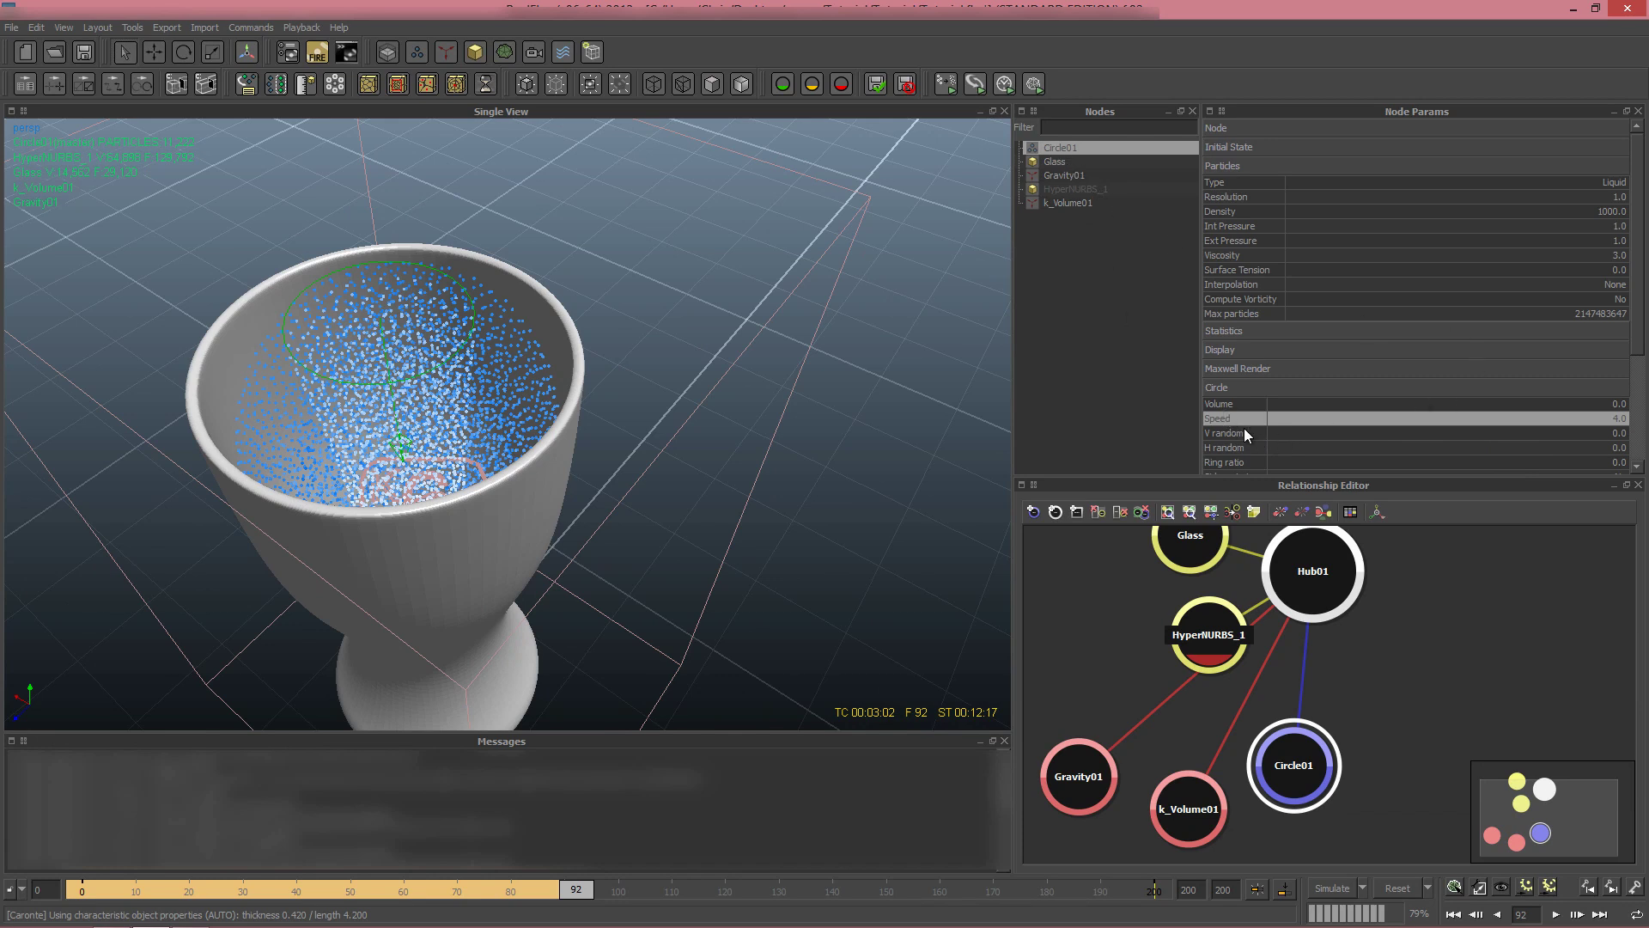
{"action": "left_click", "coordinate": [1623, 424]}
{"action": "type", "text": "0"}
{"action": "key", "text": "Return"}
{"action": "left_click_drag", "start_coordinate": [647, 443], "coordinate": [449, 350], "text": "alt"}
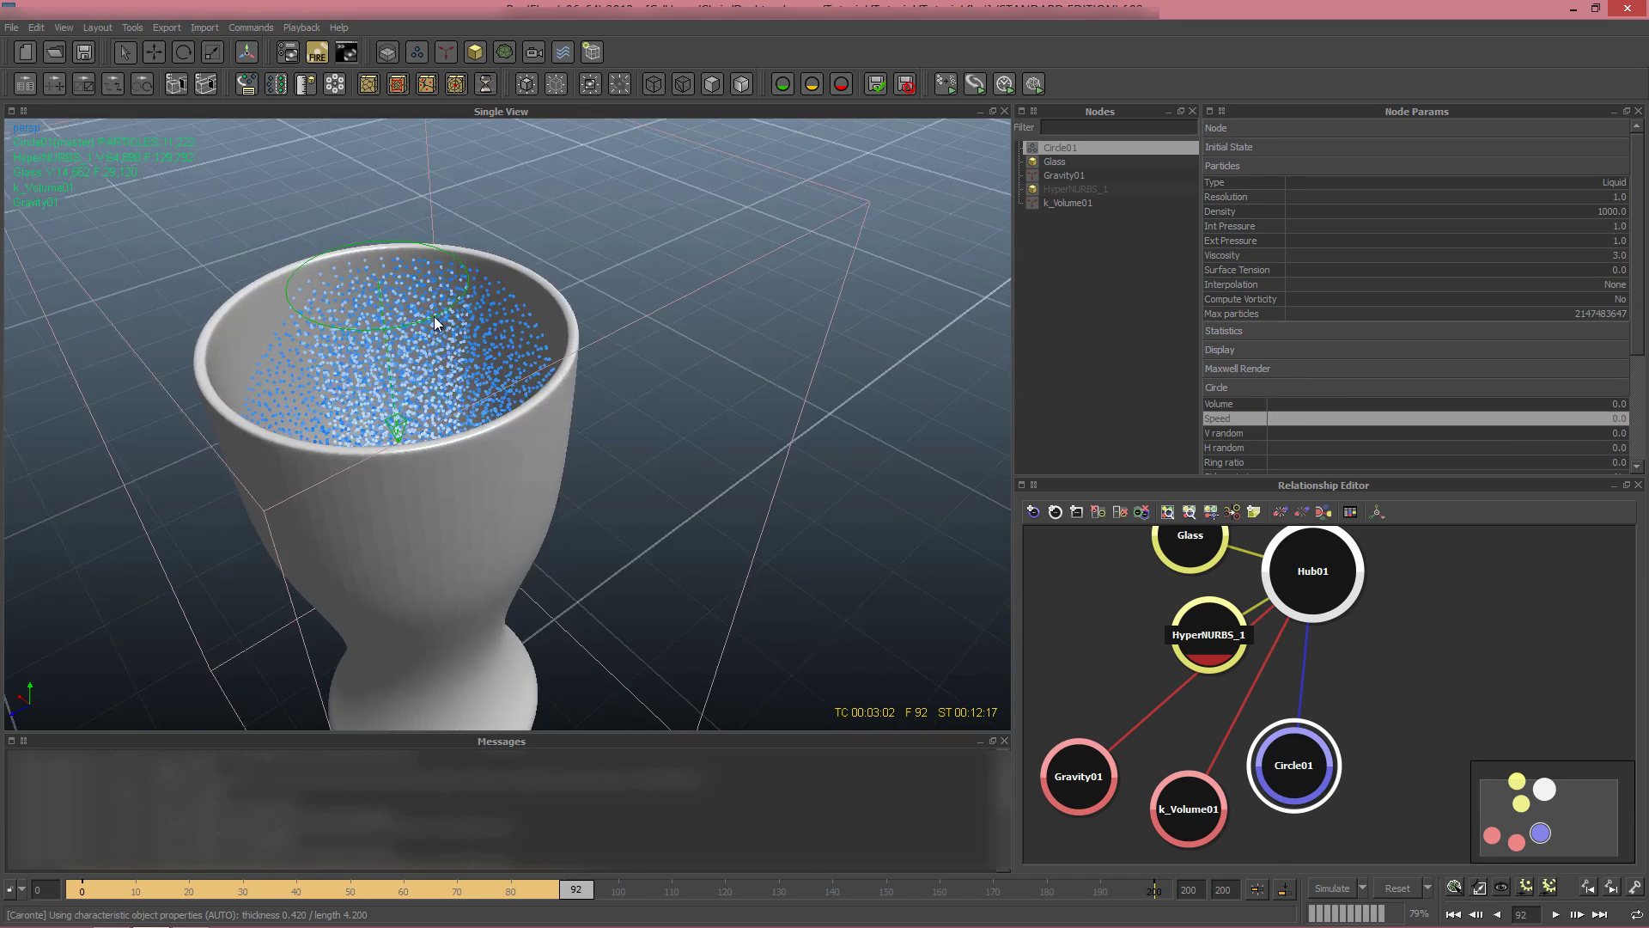
{"action": "left_click_drag", "start_coordinate": [507, 409], "coordinate": [490, 363], "text": "alt"}
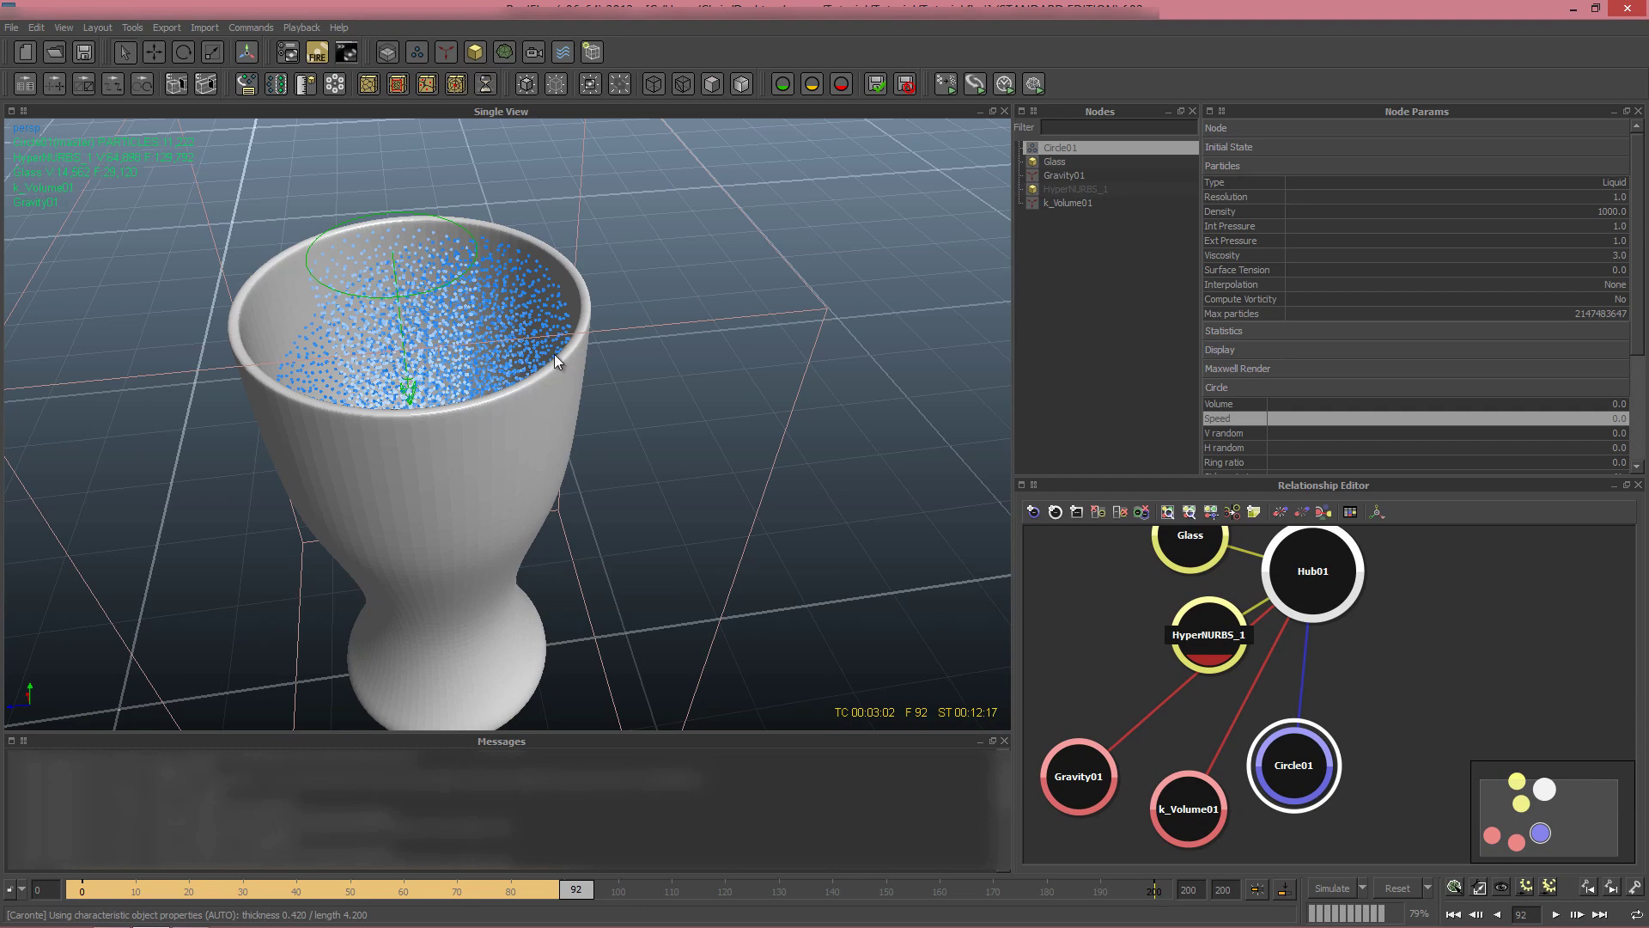
{"action": "left_click_drag", "start_coordinate": [504, 371], "coordinate": [538, 312], "text": "alt"}
{"action": "left_click_drag", "start_coordinate": [629, 445], "coordinate": [508, 378], "text": "alt"}
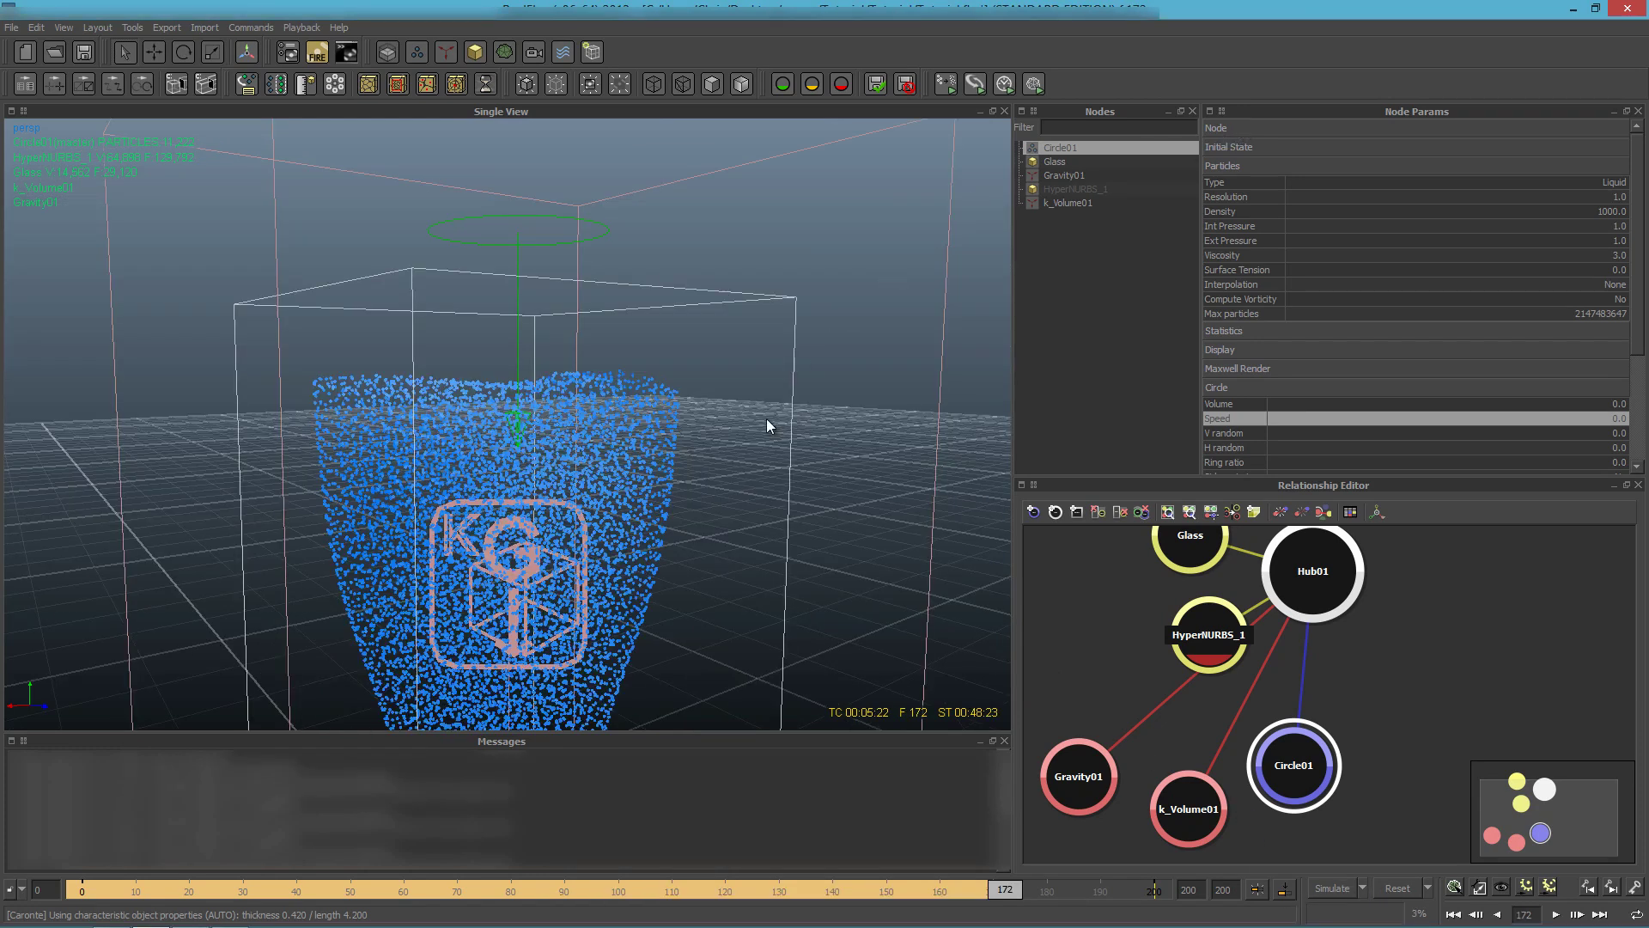
Step: Turn on Use Initial State for the Circle01 emitter and make an initial state from the settled particles
{"action": "mouse_move", "coordinate": [744, 439]}
{"action": "left_mouse_down", "text": "alt"}
{"action": "mouse_move", "coordinate": [720, 457]}
{"action": "mouse_move", "coordinate": [677, 444]}
{"action": "mouse_move", "coordinate": [766, 453]}
{"action": "left_mouse_up", "text": "alt"}
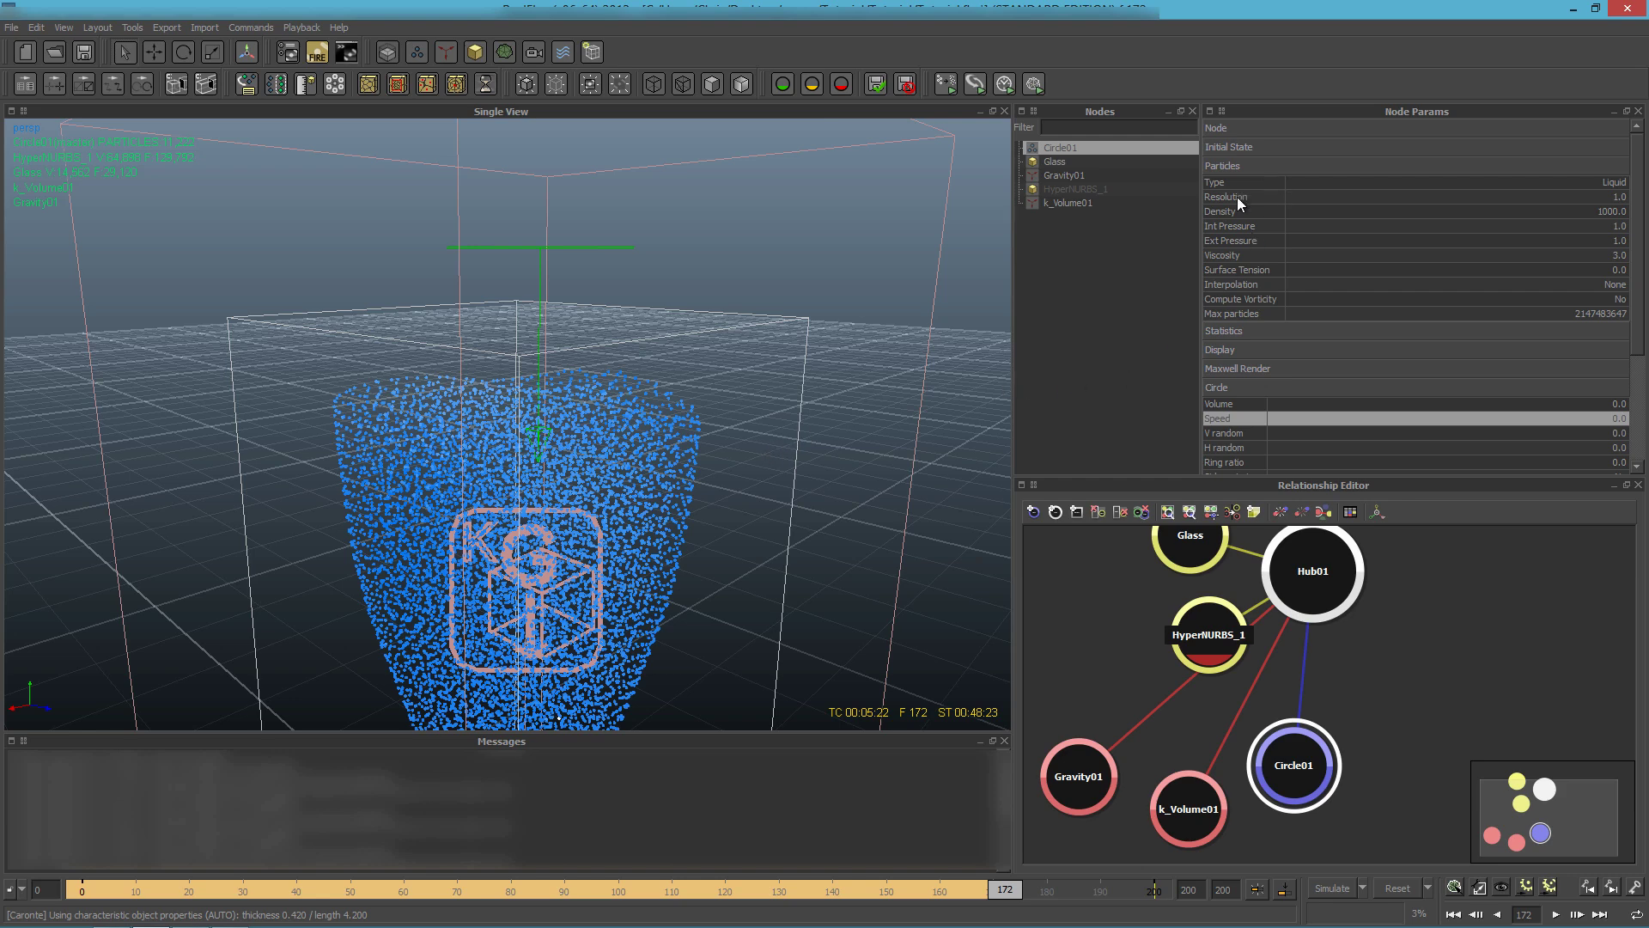
{"action": "left_click", "coordinate": [1277, 147]}
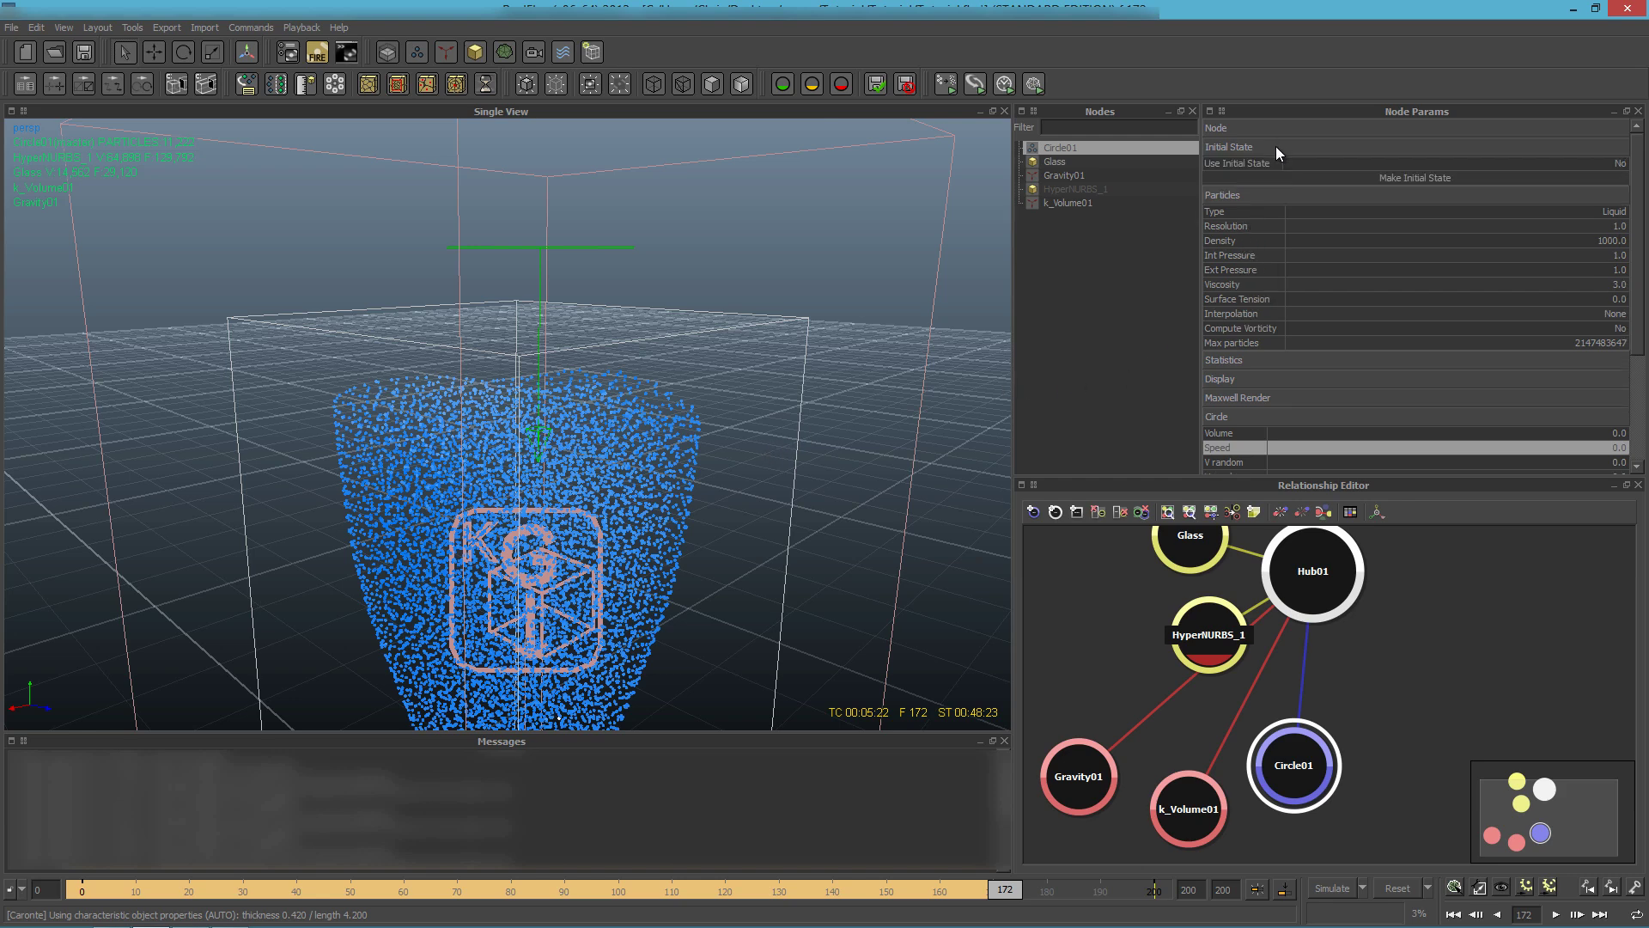
{"action": "left_click", "coordinate": [1504, 163]}
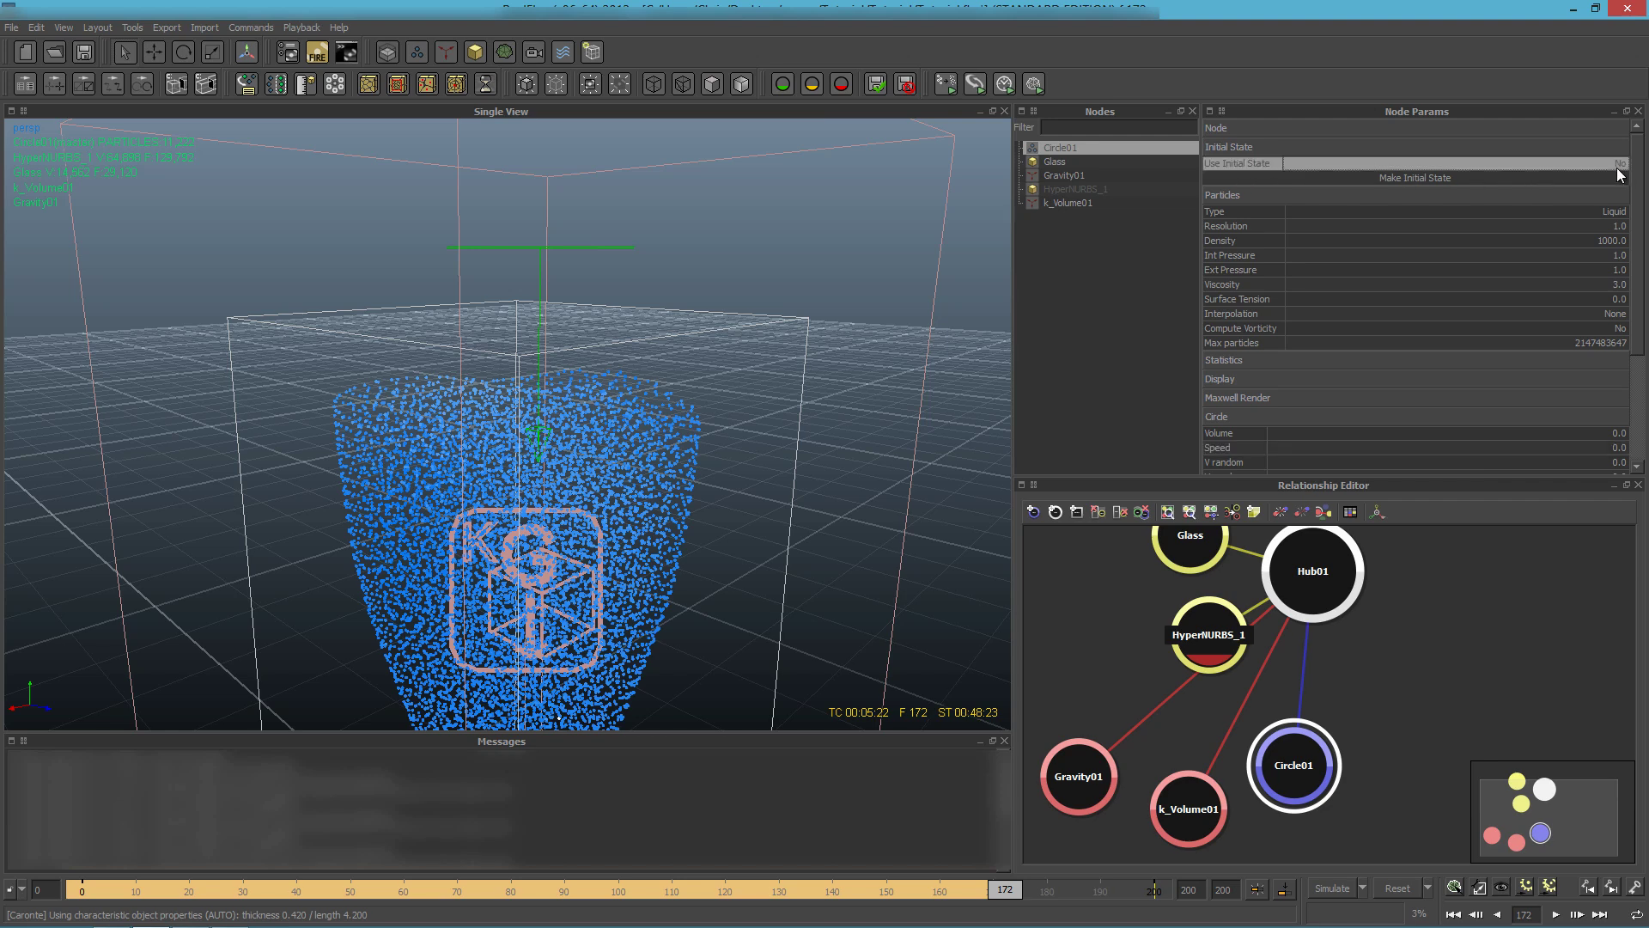
{"action": "left_click", "coordinate": [1417, 178]}
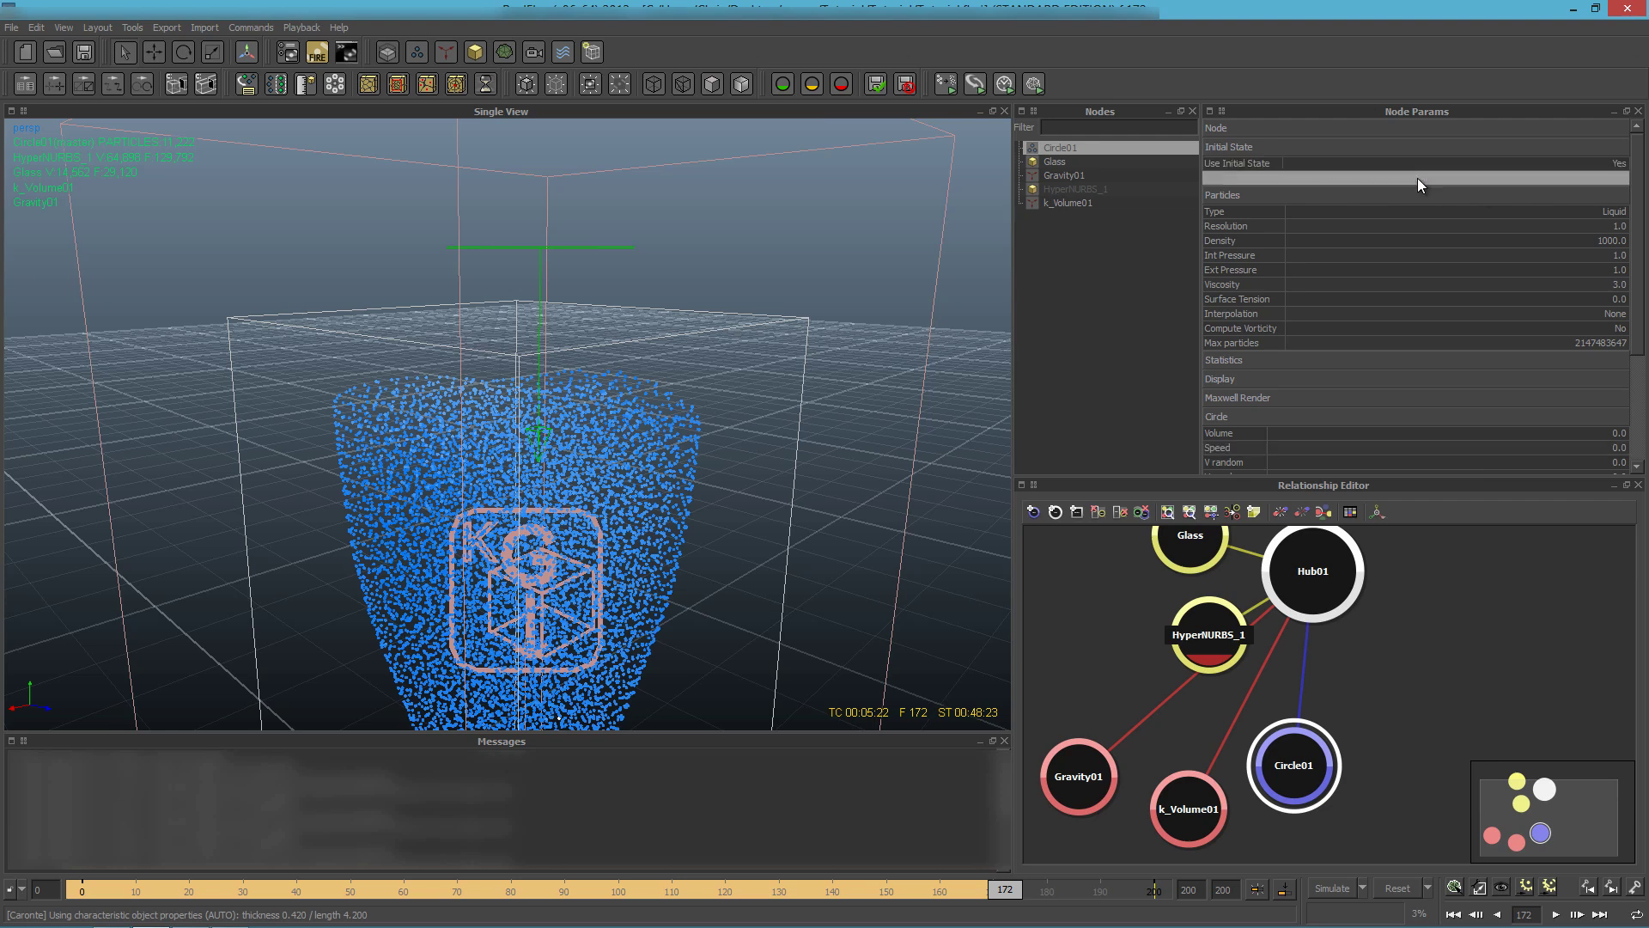
Step: Reset the simulation to frame 0 with the glass starting from the filled initial state
{"action": "left_click", "coordinate": [1428, 887]}
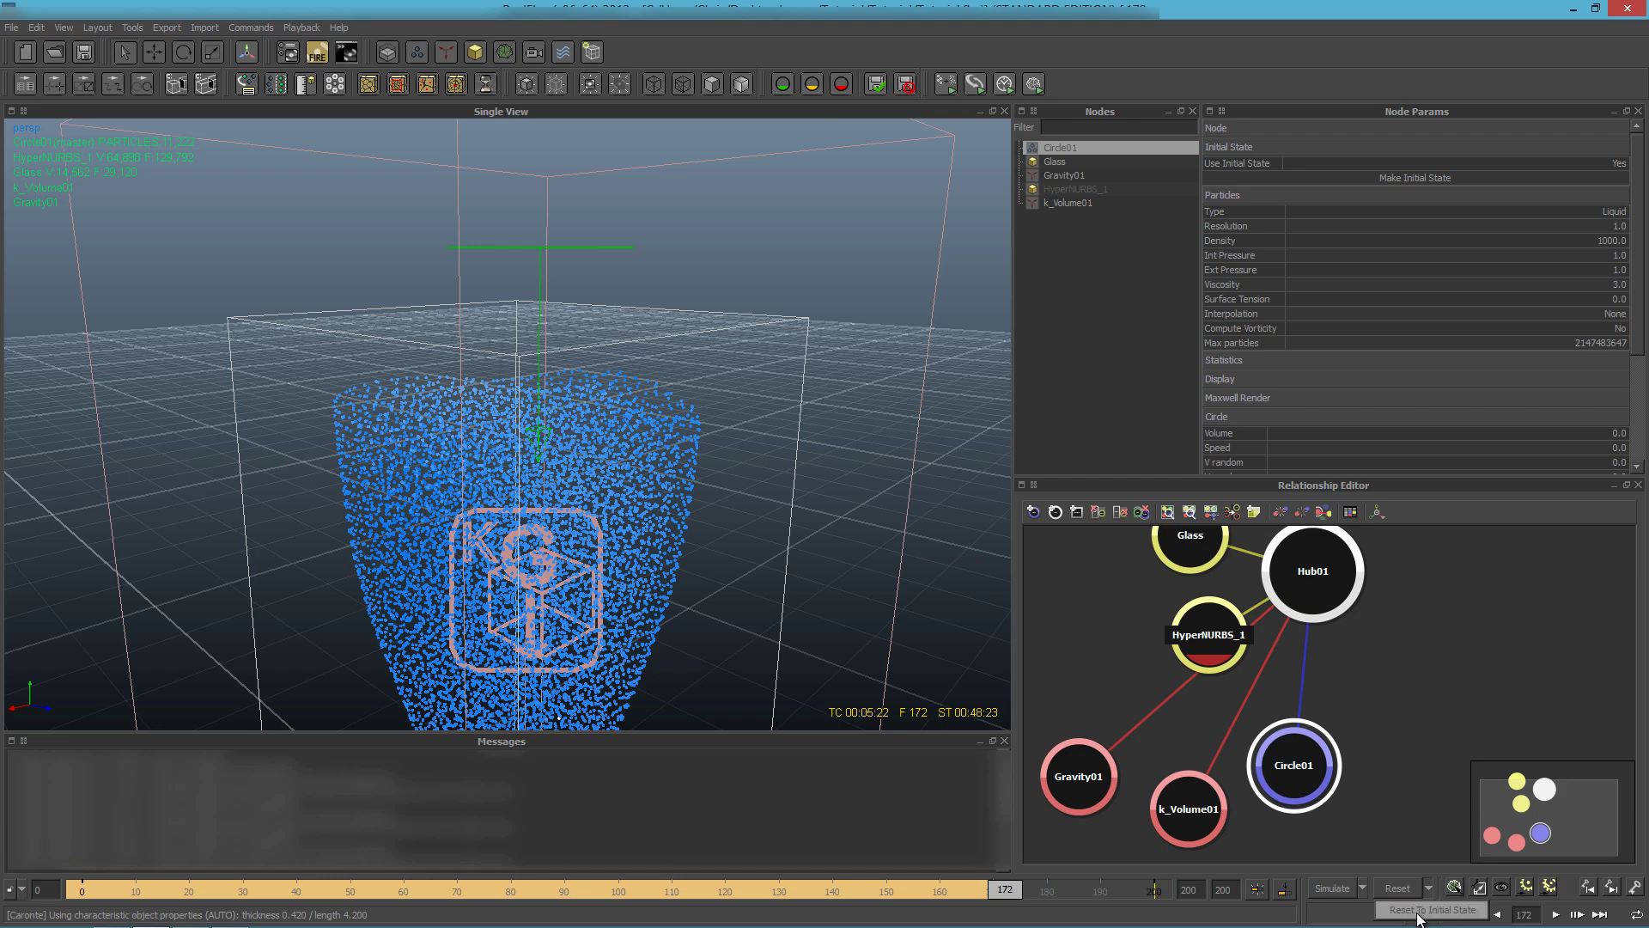
{"action": "left_click", "coordinate": [1417, 910]}
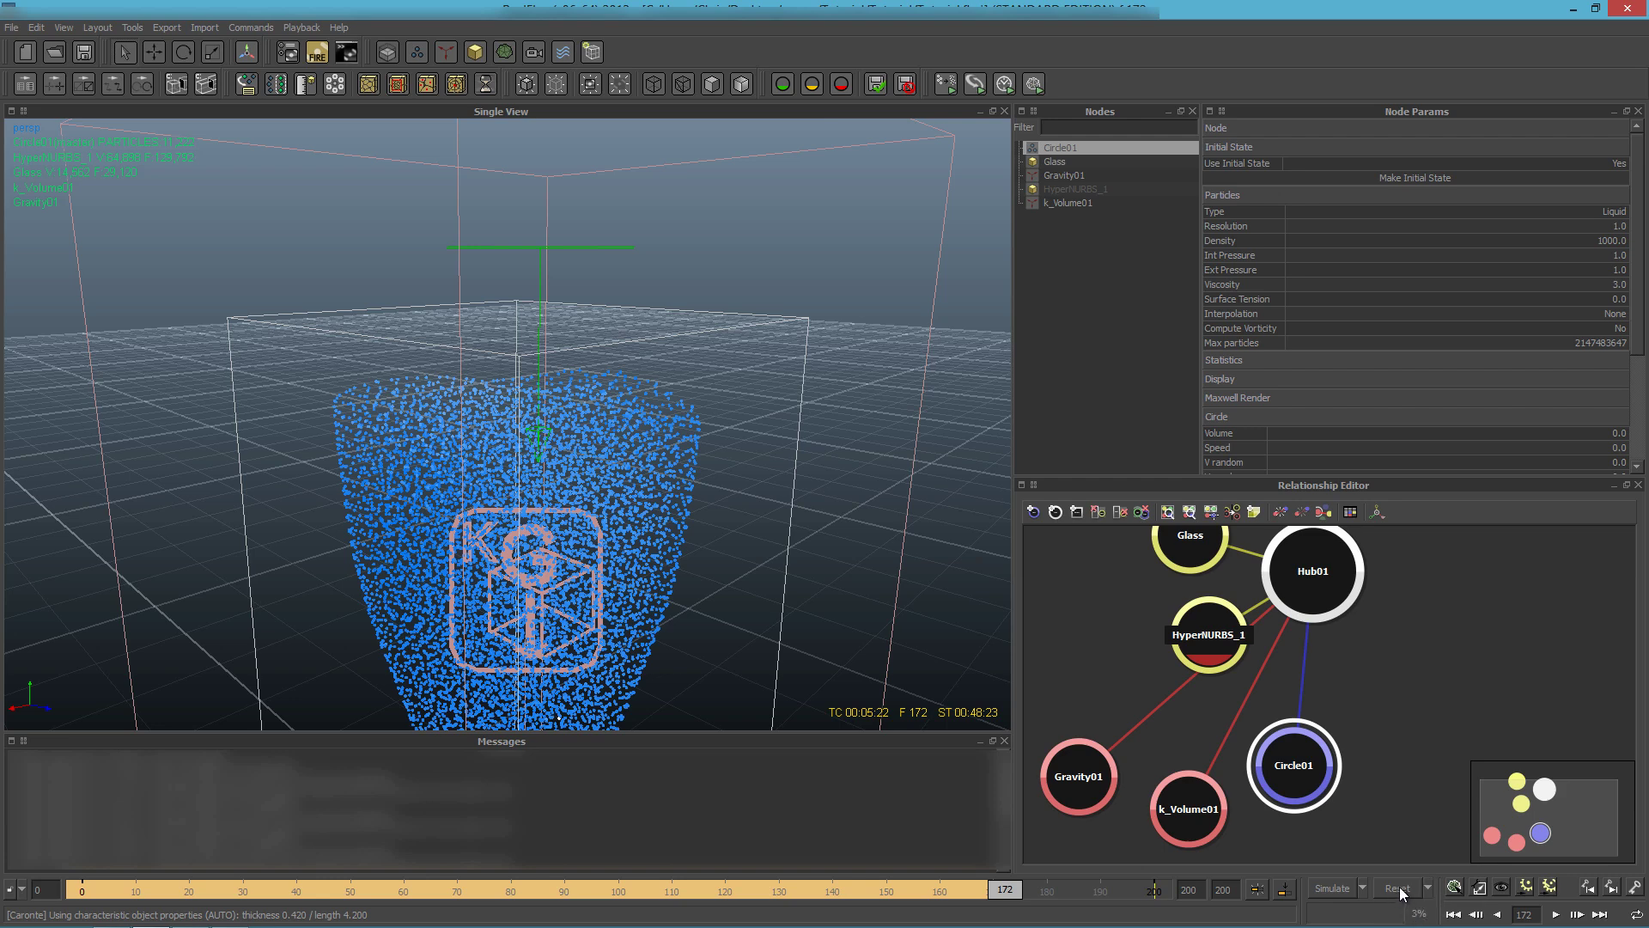
{"action": "left_click", "coordinate": [1397, 888]}
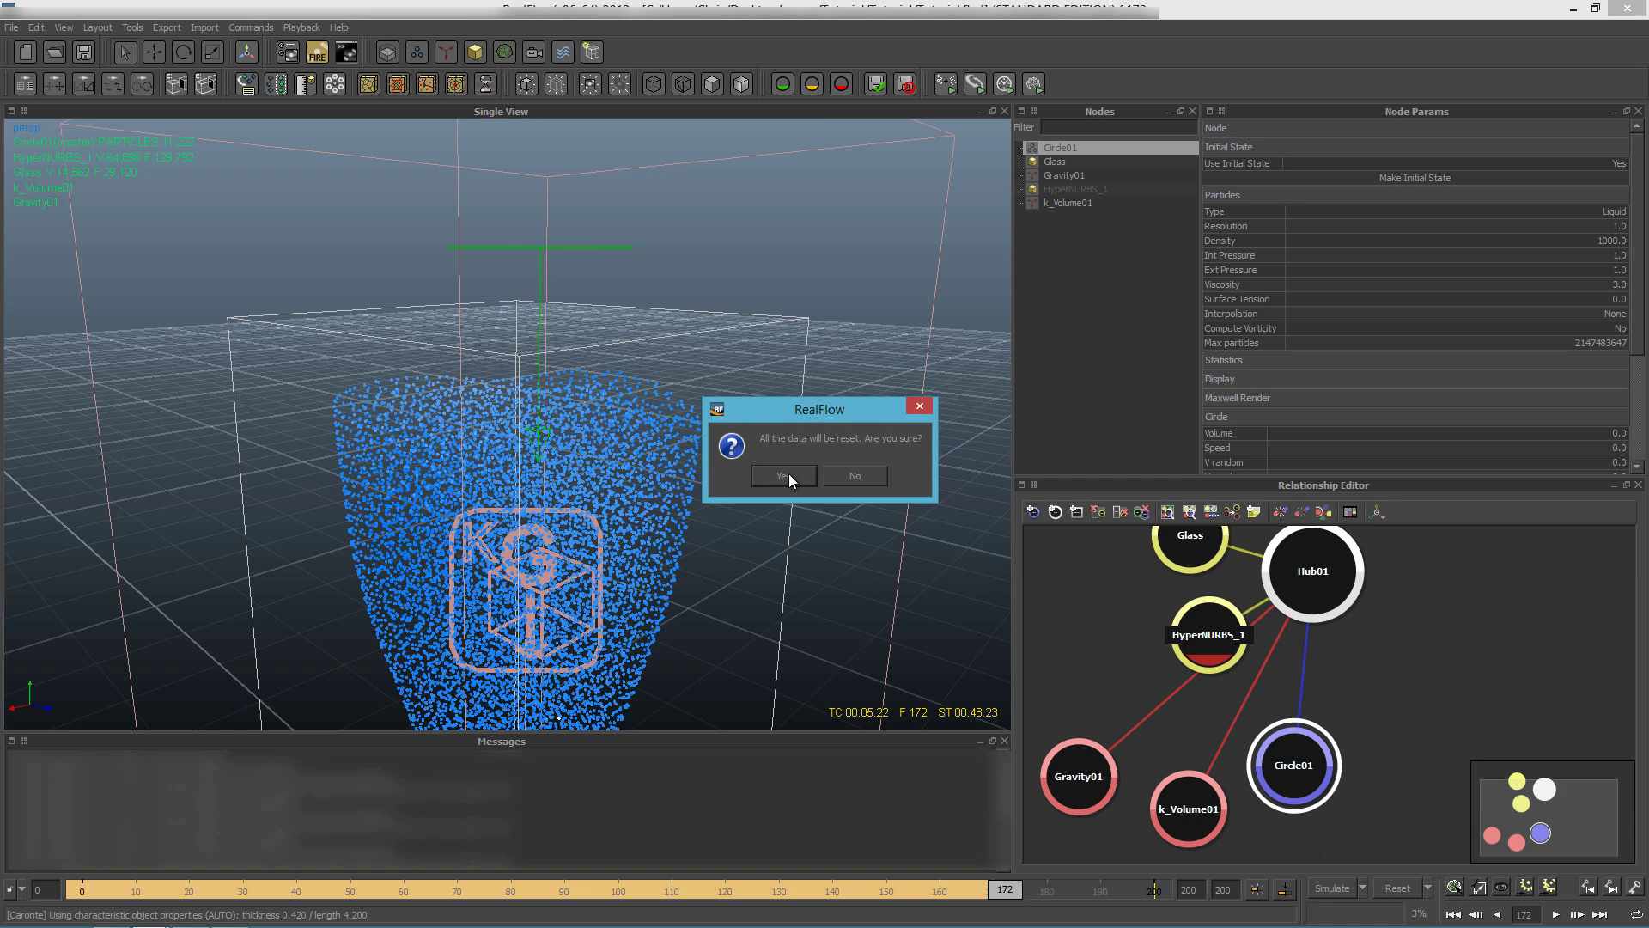
{"action": "left_click", "coordinate": [783, 475]}
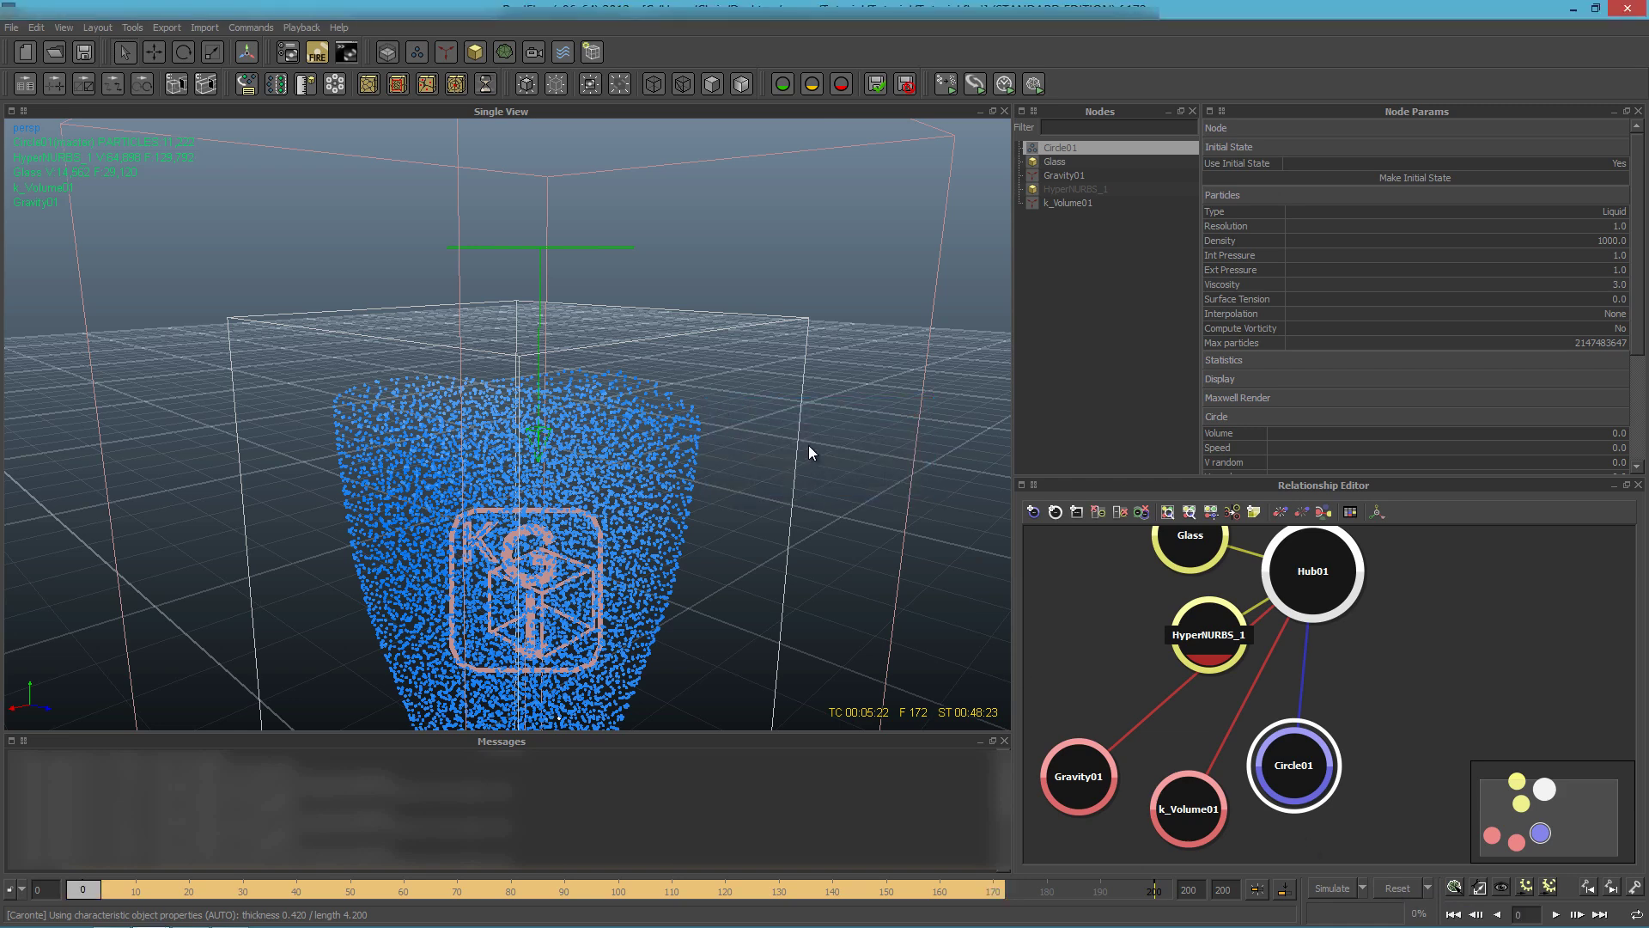
{"action": "left_click_drag", "start_coordinate": [750, 474], "coordinate": [640, 496], "text": "alt"}
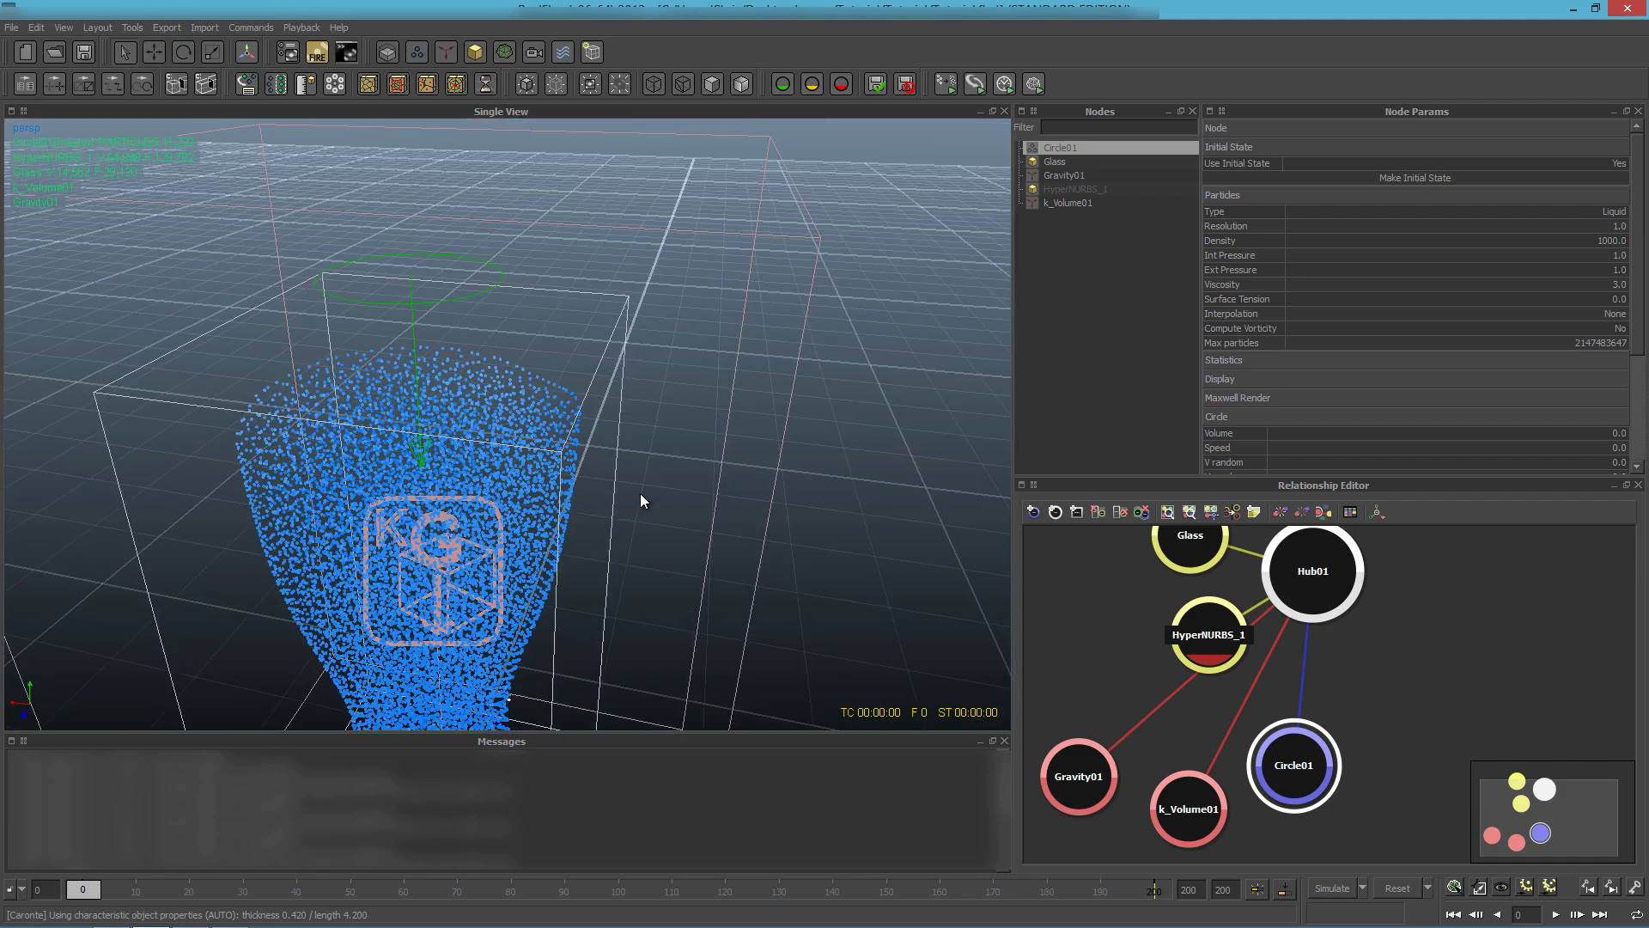
Step: Set the simulation state of the HyperNURBS_1 ice cube above the glass to Active
{"action": "left_click", "coordinate": [1058, 189]}
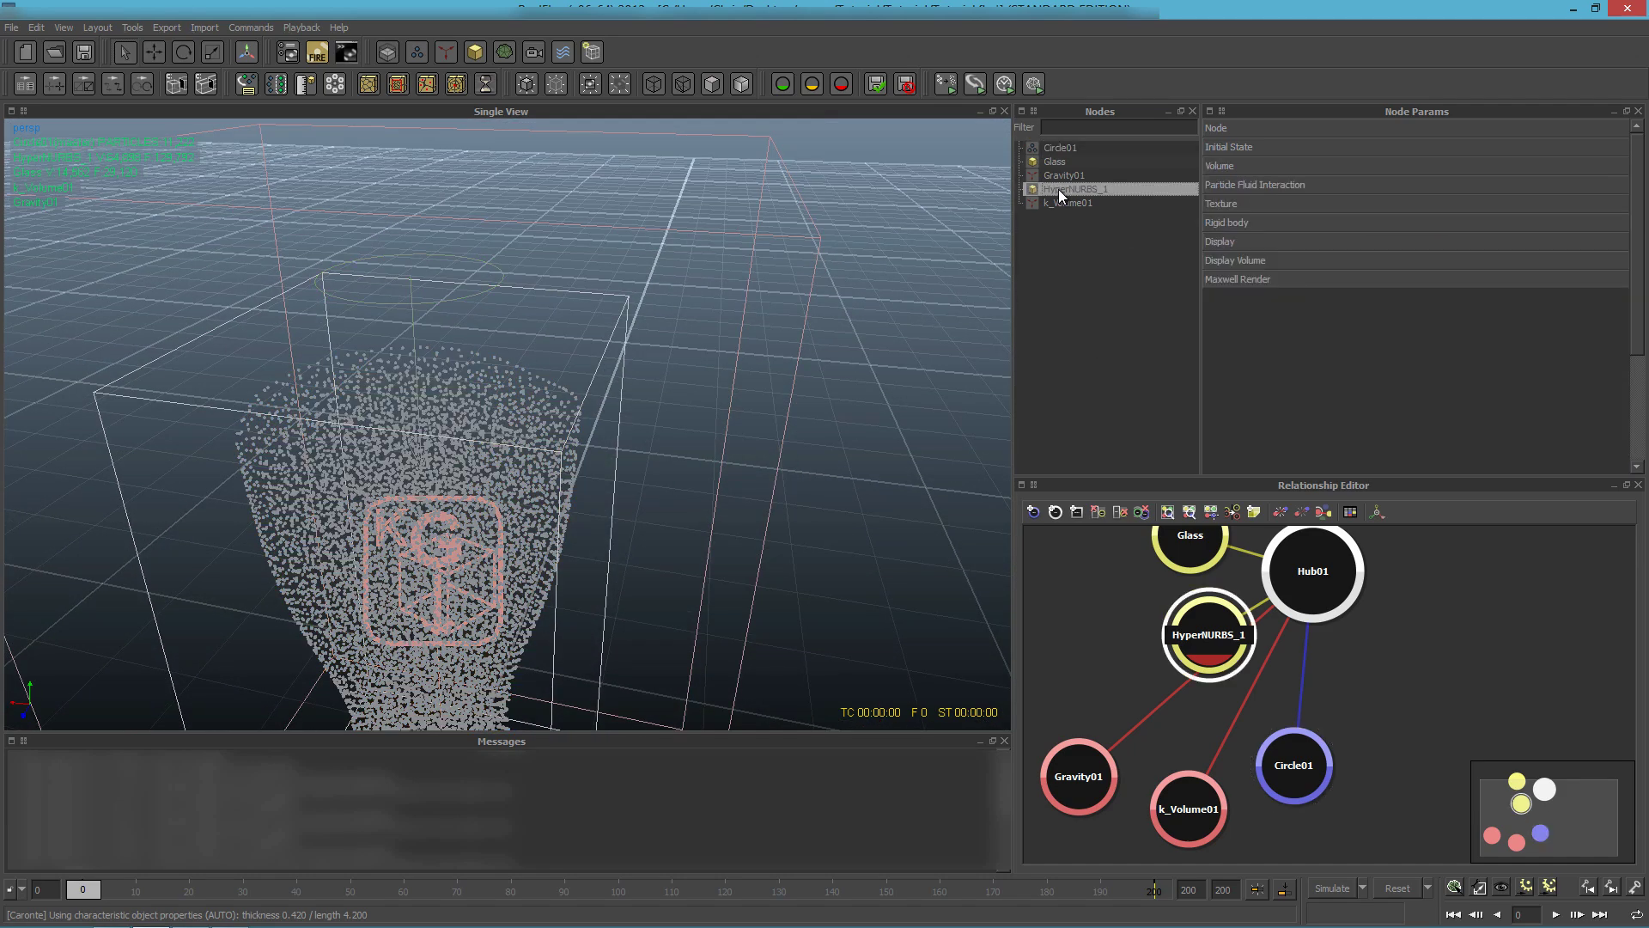
{"action": "left_click_drag", "start_coordinate": [704, 412], "coordinate": [641, 279], "text": "alt"}
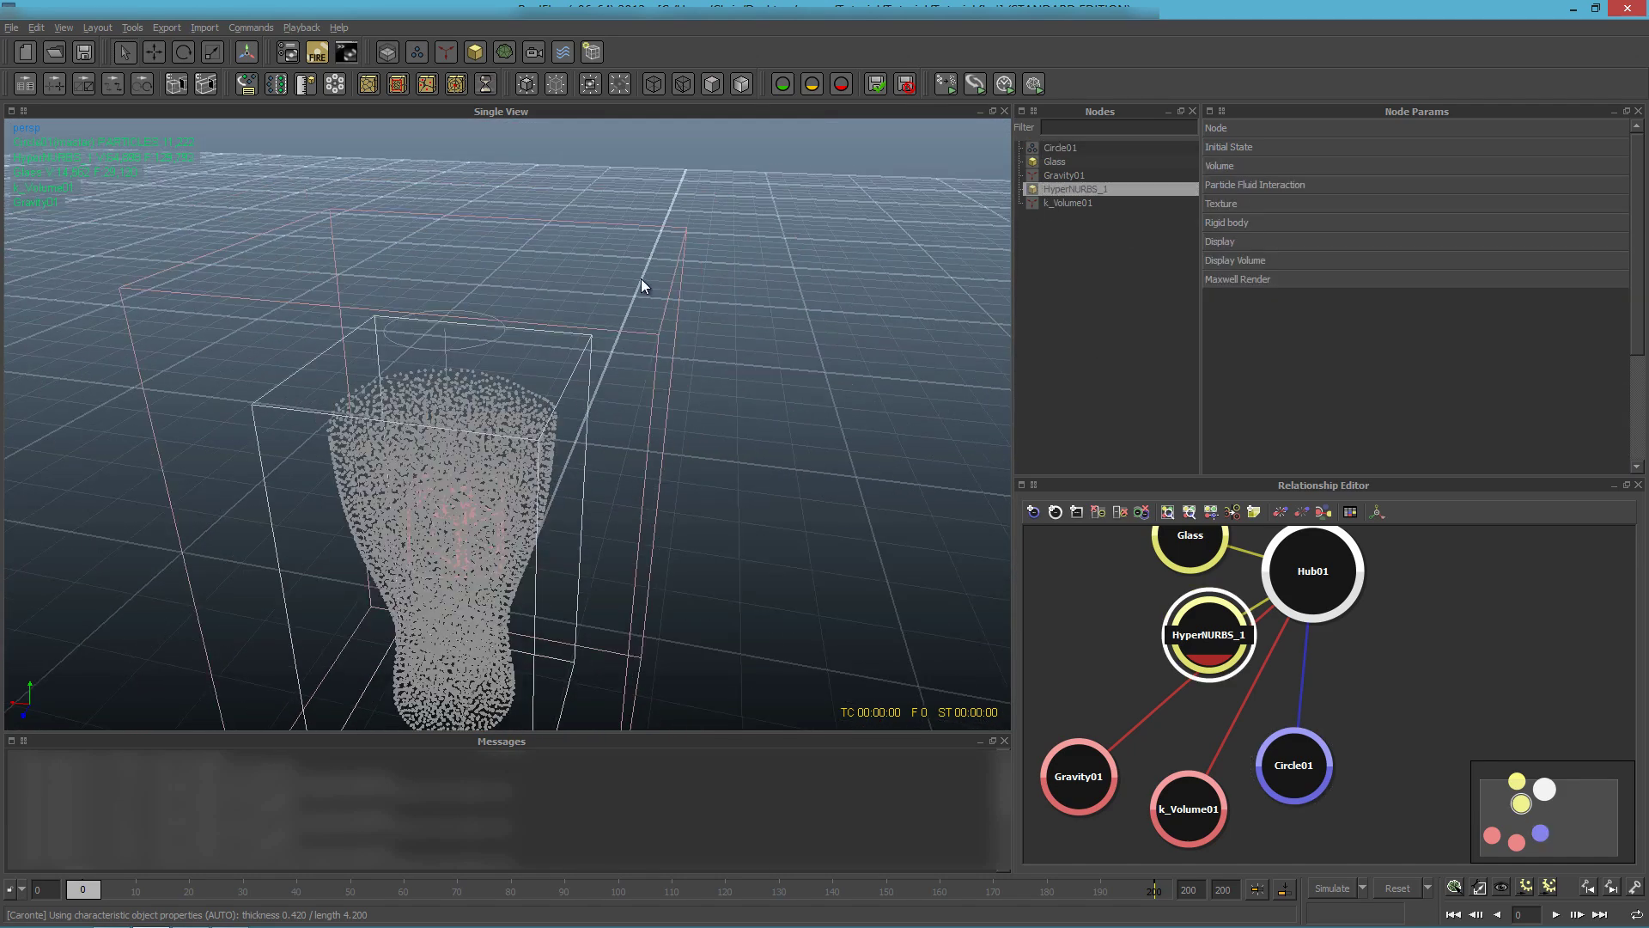
{"action": "scroll", "coordinate": [661, 378], "scroll_direction": "down", "scroll_amount": 5}
{"action": "left_click_drag", "start_coordinate": [659, 372], "coordinate": [598, 378], "text": "alt"}
{"action": "right_click", "coordinate": [1084, 190]}
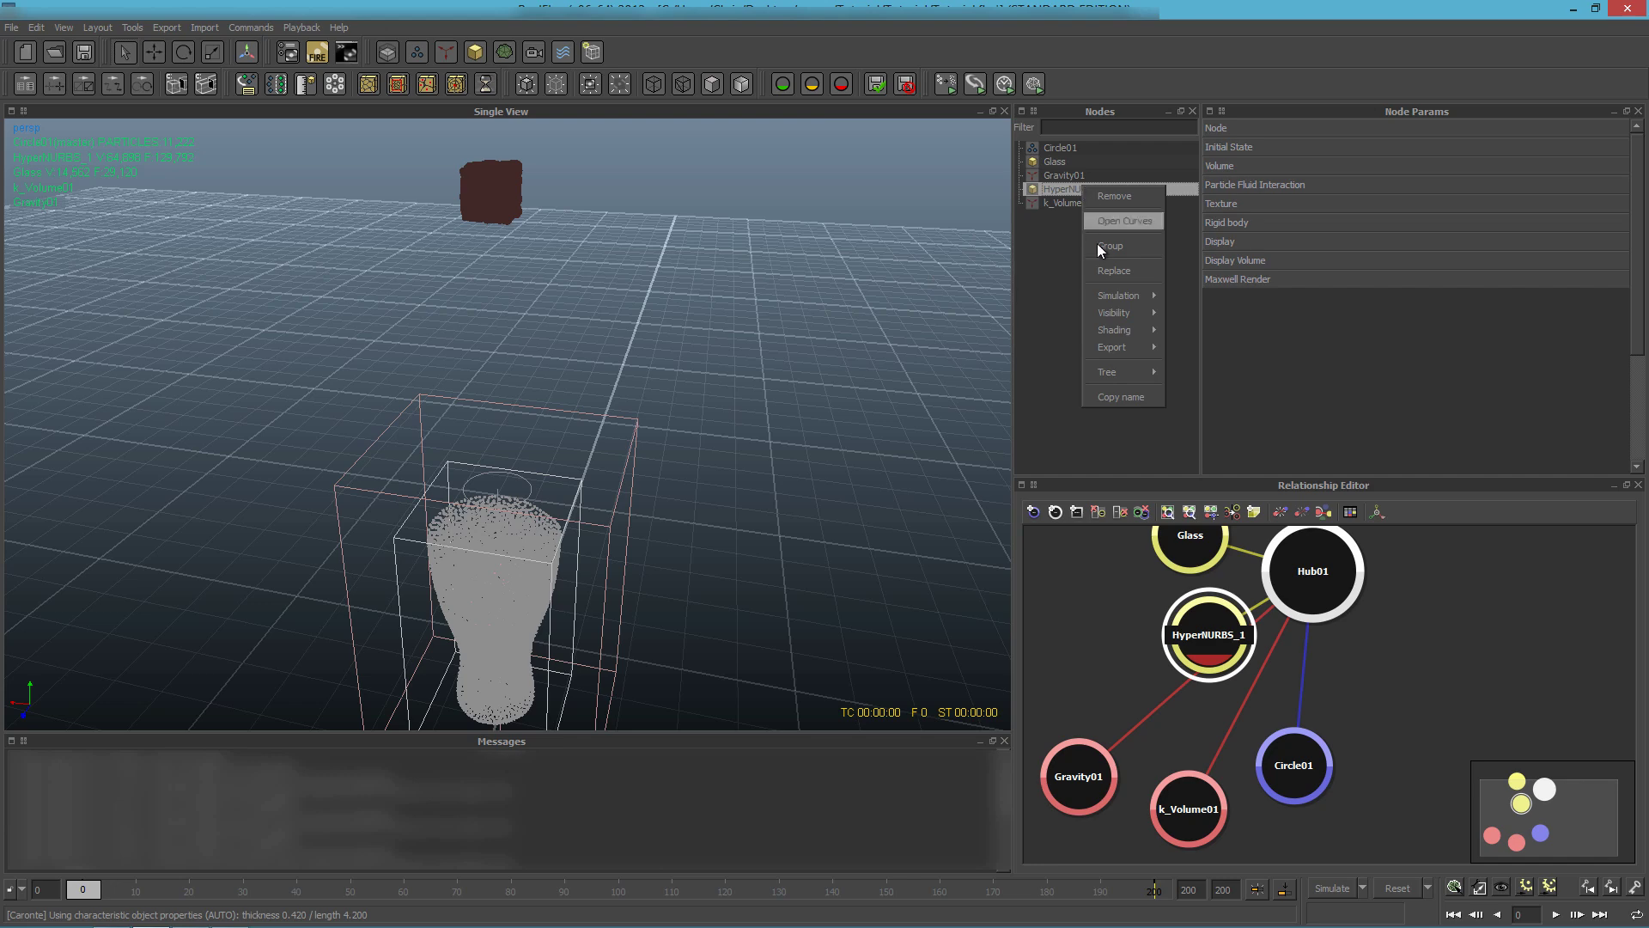
{"action": "mouse_move", "coordinate": [1121, 296]}
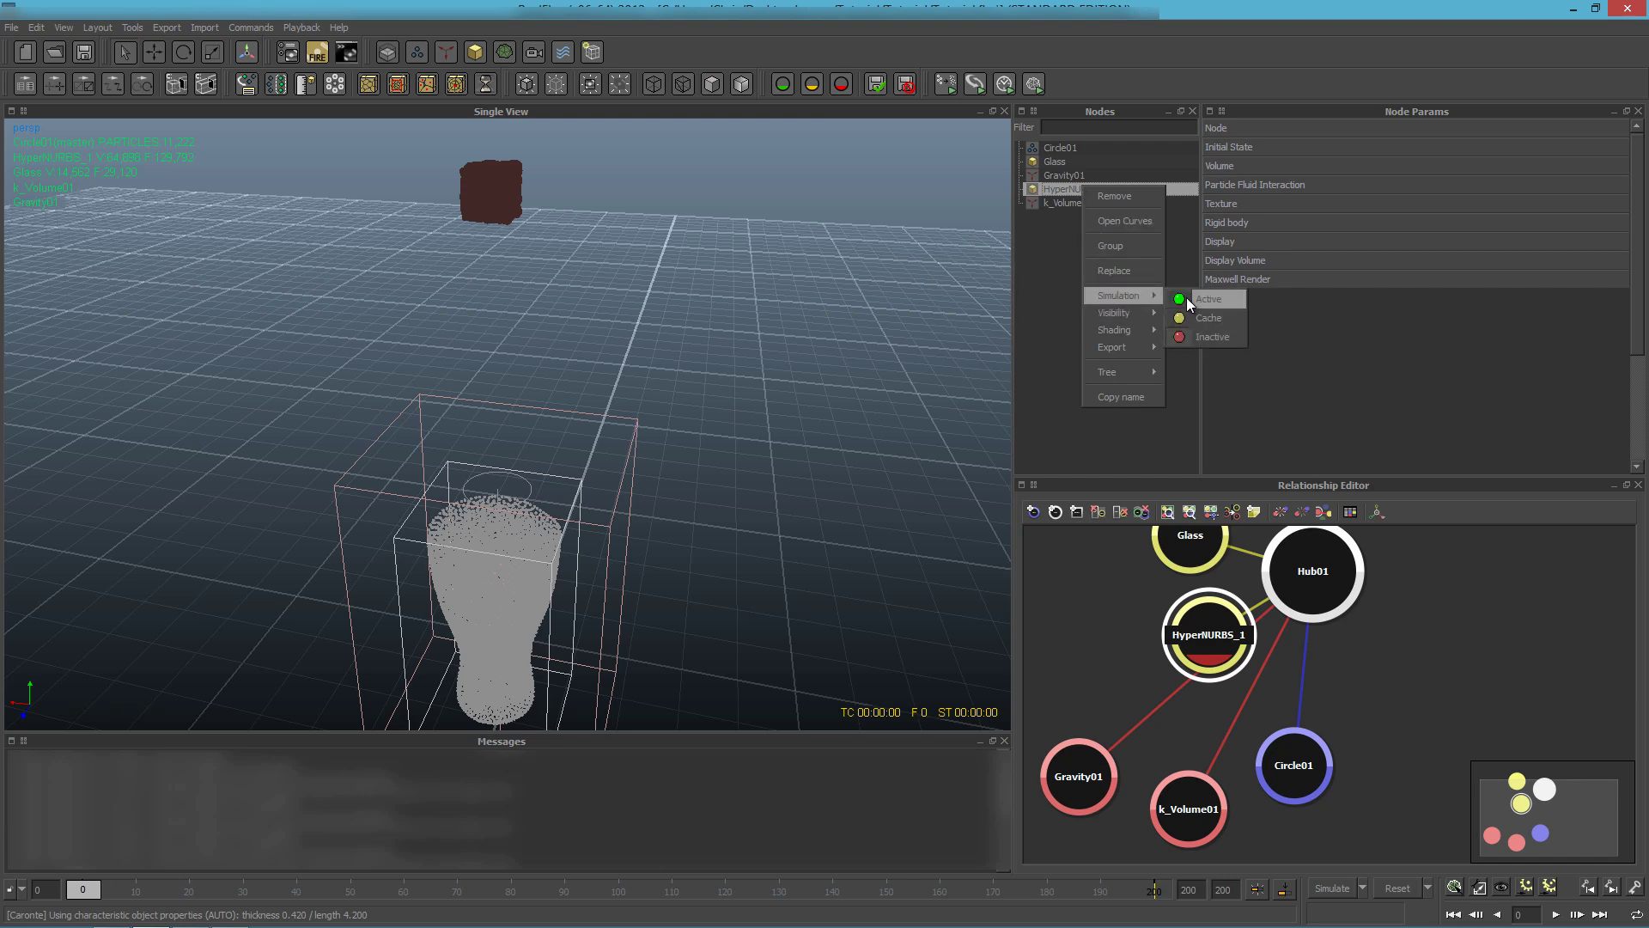
{"action": "left_click", "coordinate": [1187, 297]}
{"action": "left_click", "coordinate": [1102, 299]}
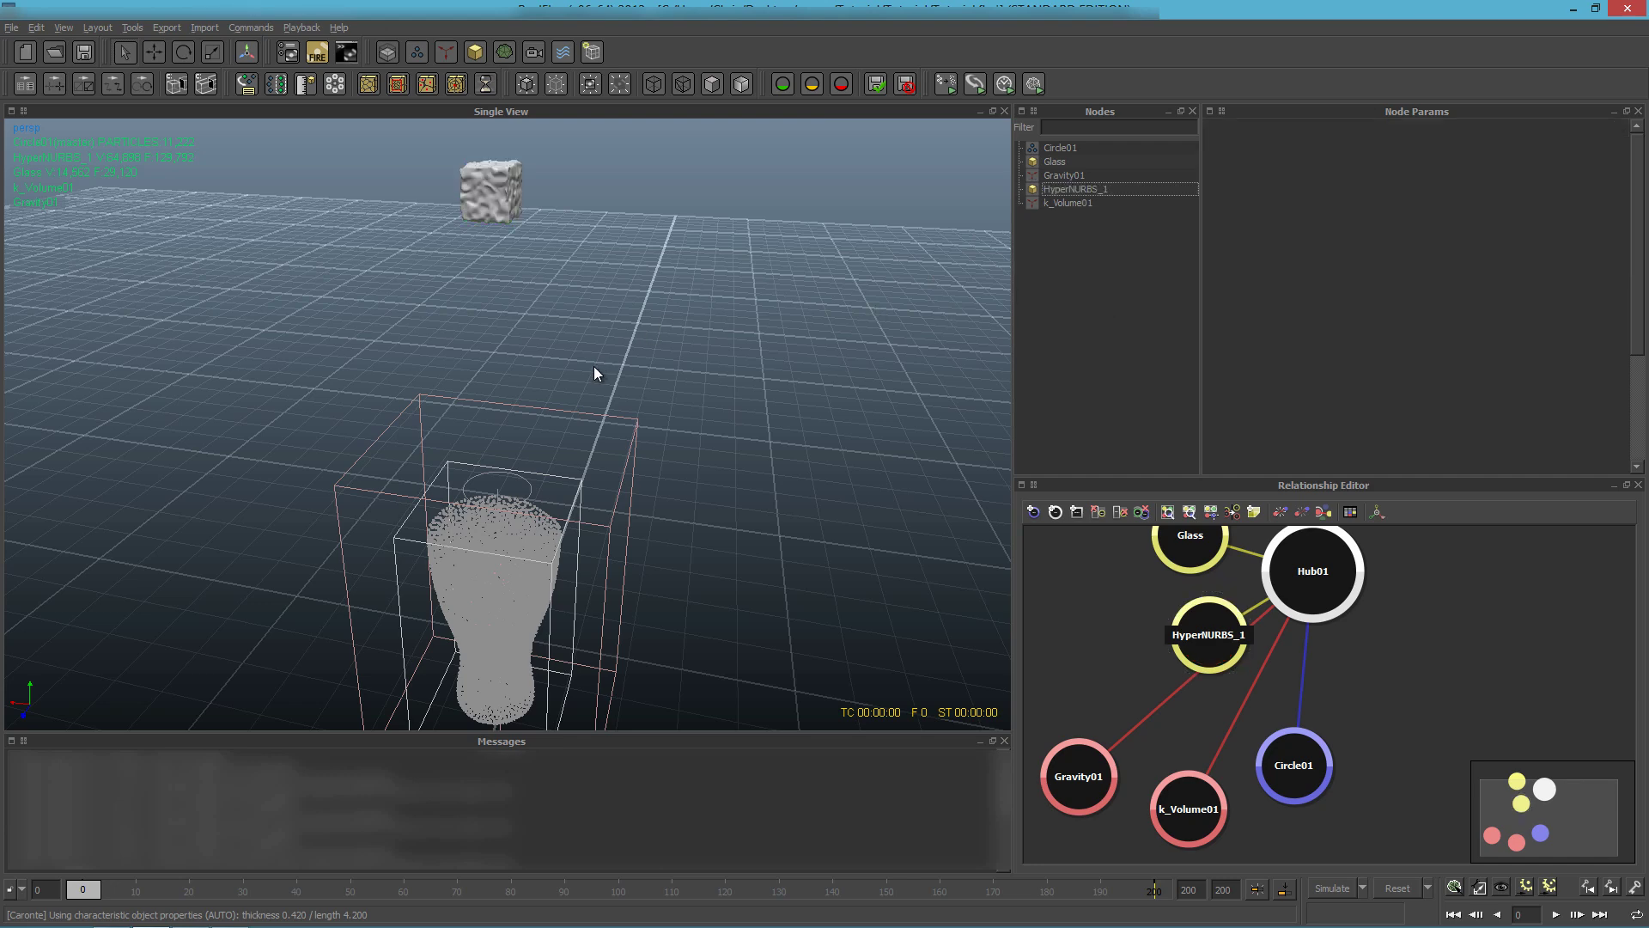
{"action": "left_click_drag", "start_coordinate": [601, 393], "coordinate": [899, 285], "text": "alt"}
Step: Set the rigid body mass of the HyperNURBS_1 ice cube to 19
{"action": "left_click", "coordinate": [1070, 189]}
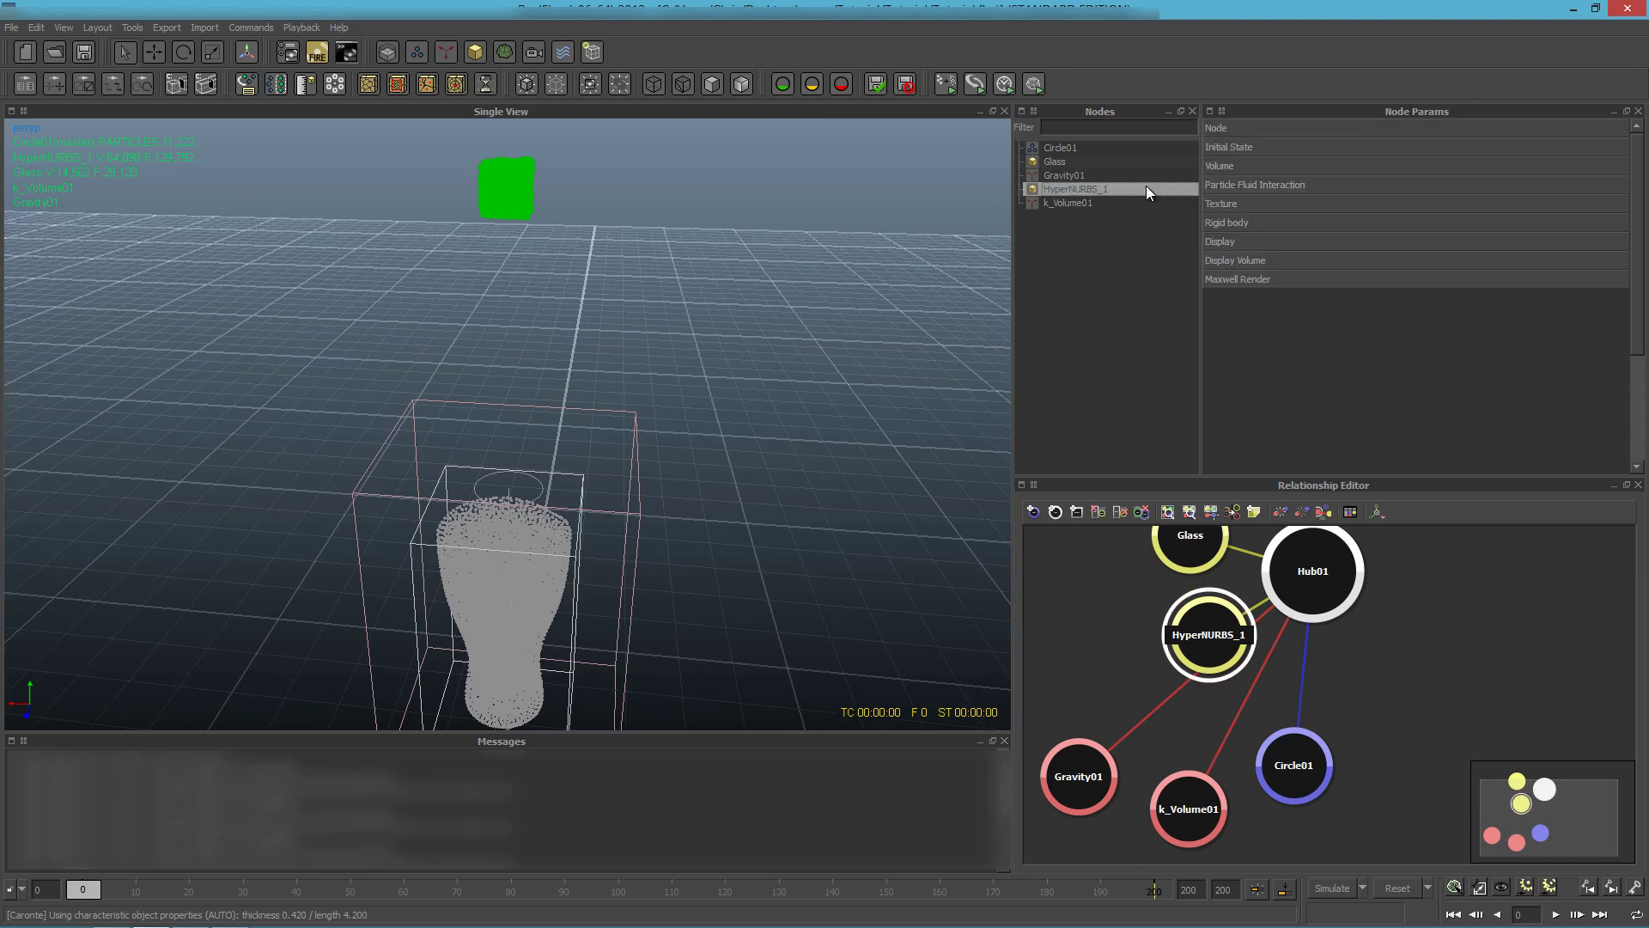
{"action": "left_click", "coordinate": [1233, 222]}
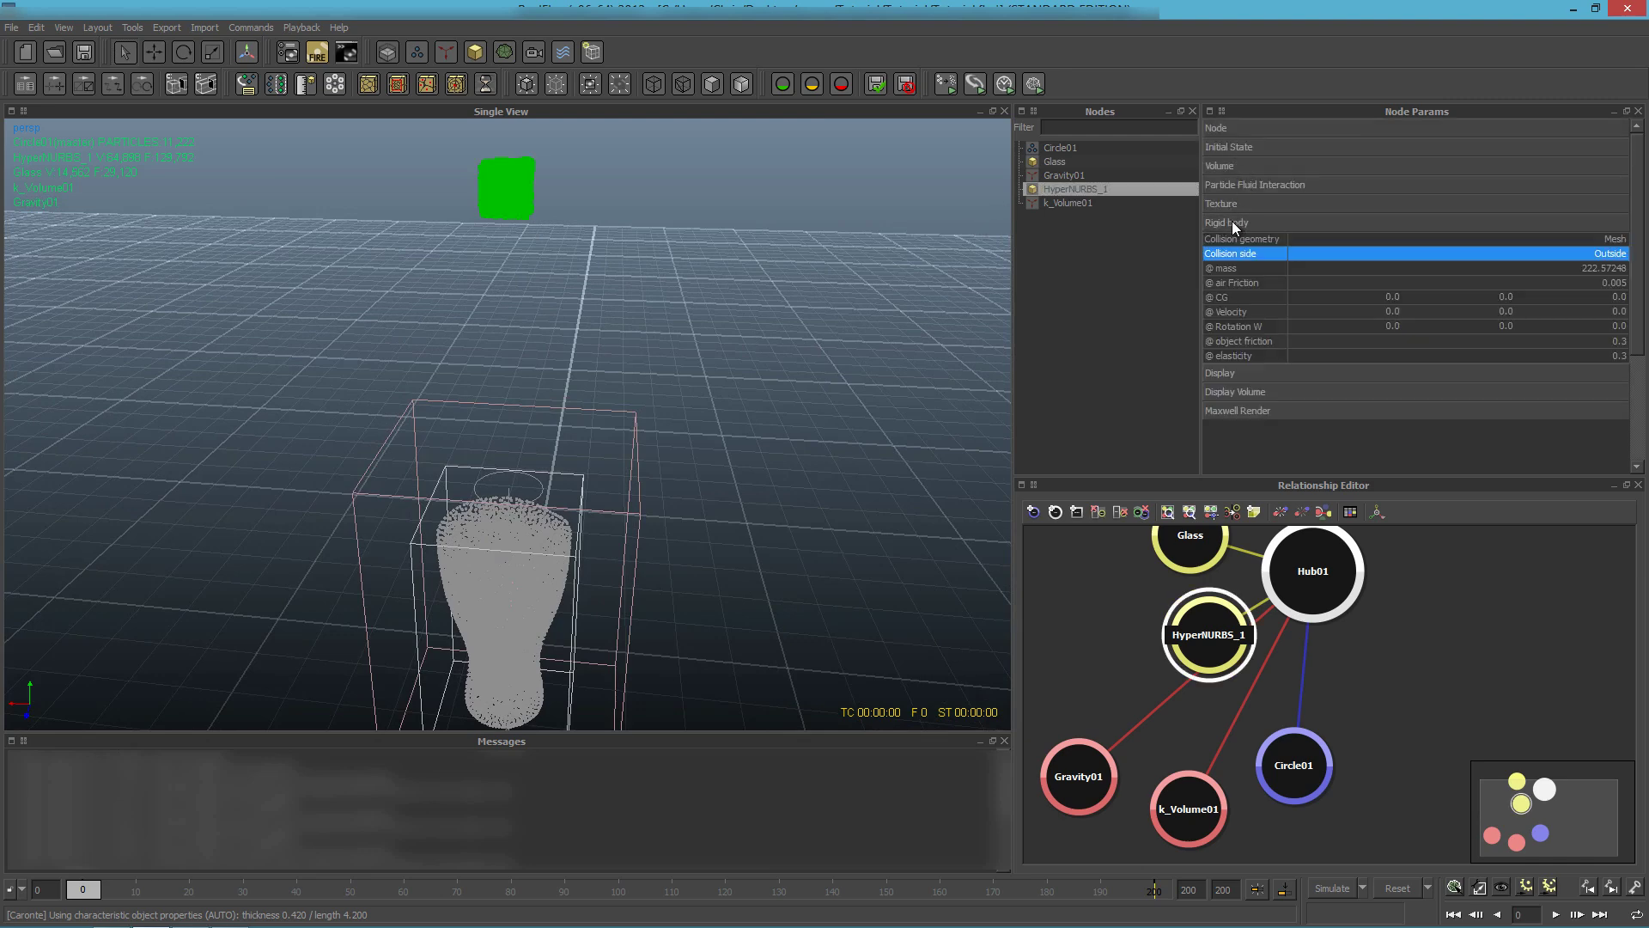
{"action": "left_click_drag", "start_coordinate": [674, 340], "coordinate": [715, 317], "text": "alt"}
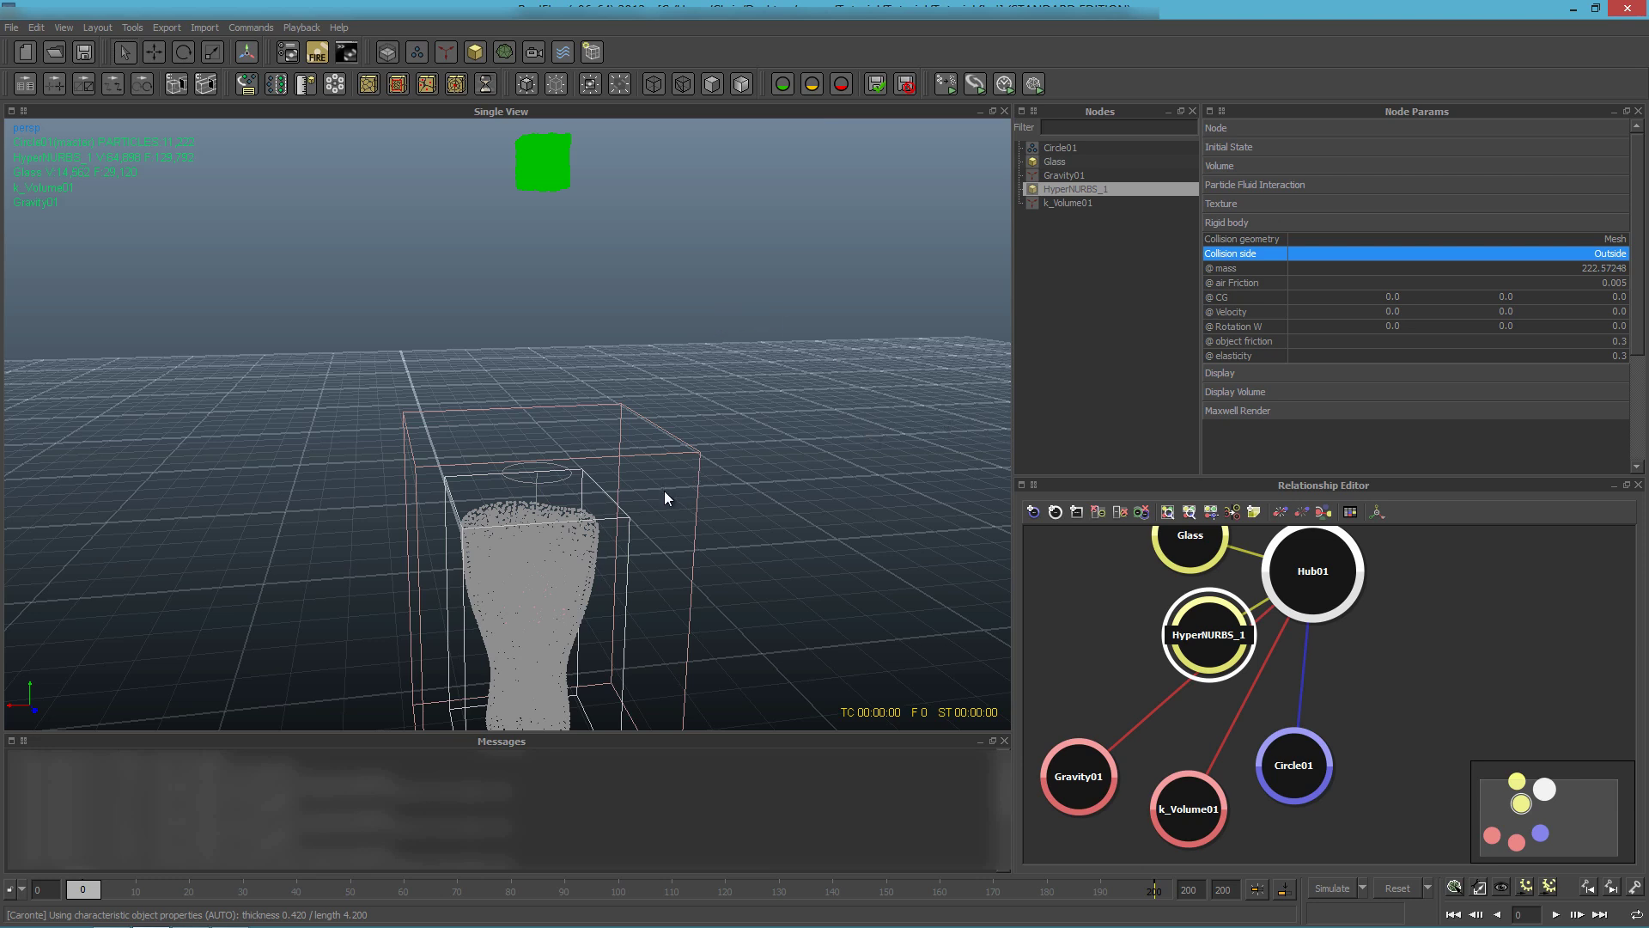
{"action": "left_click_drag", "start_coordinate": [725, 371], "coordinate": [726, 360], "text": "alt"}
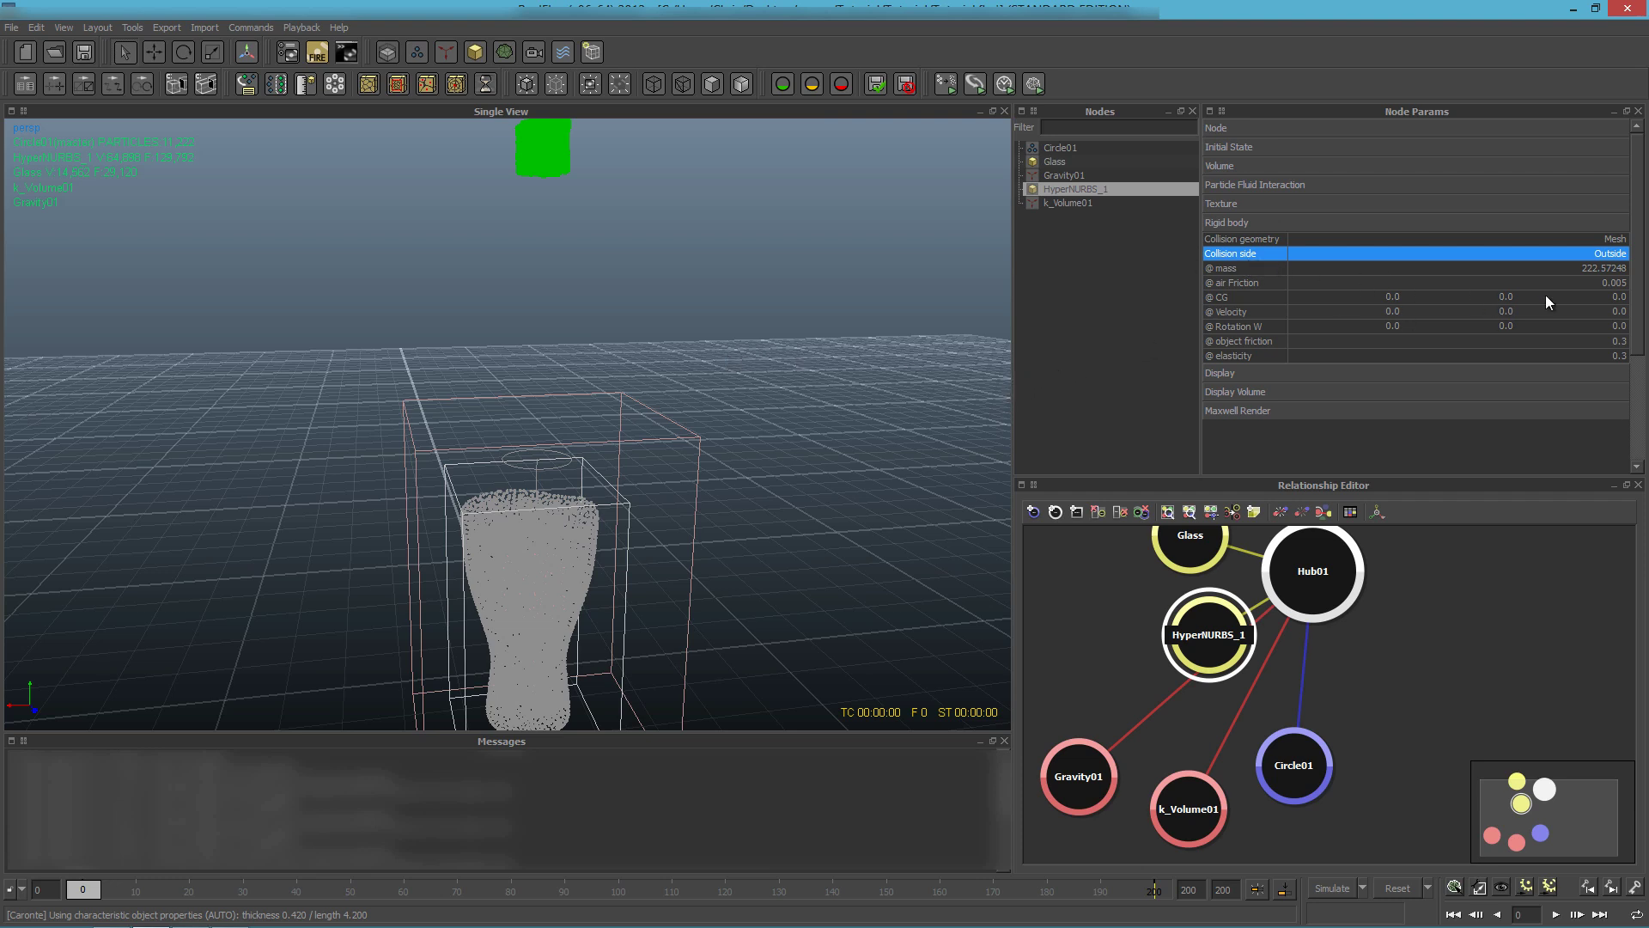
{"action": "double_click", "coordinate": [1603, 268]}
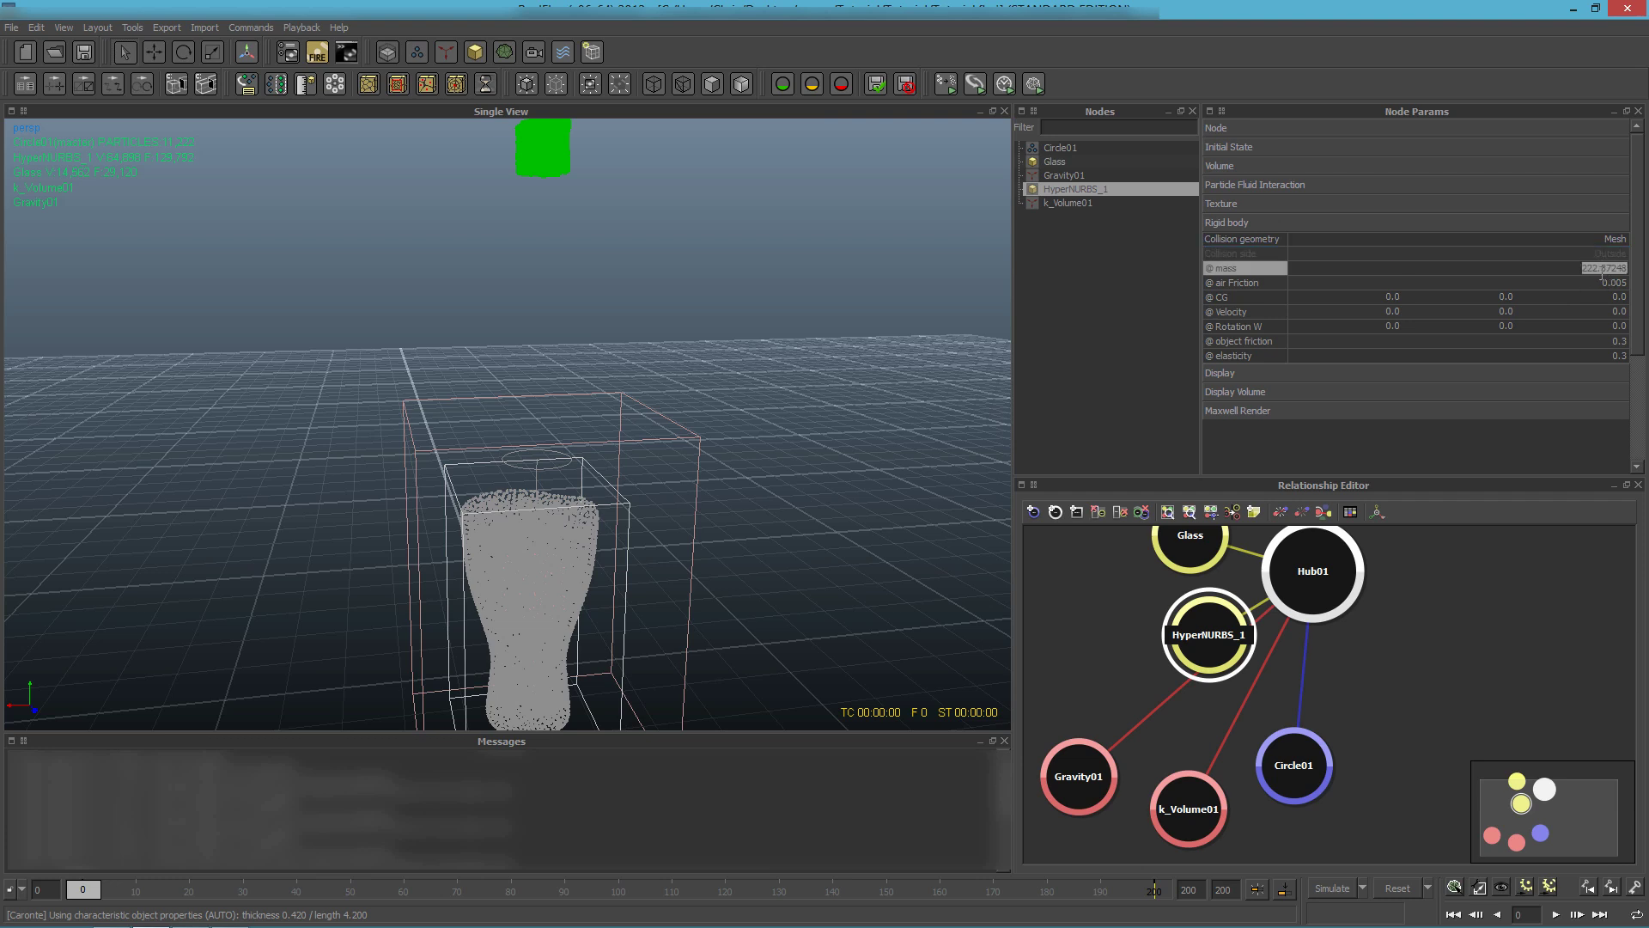
{"action": "type", "text": "19"}
{"action": "key", "text": "Return"}
Step: Run the simulation and examine how the ice cube lands in the liquid
{"action": "left_click", "coordinate": [1101, 293]}
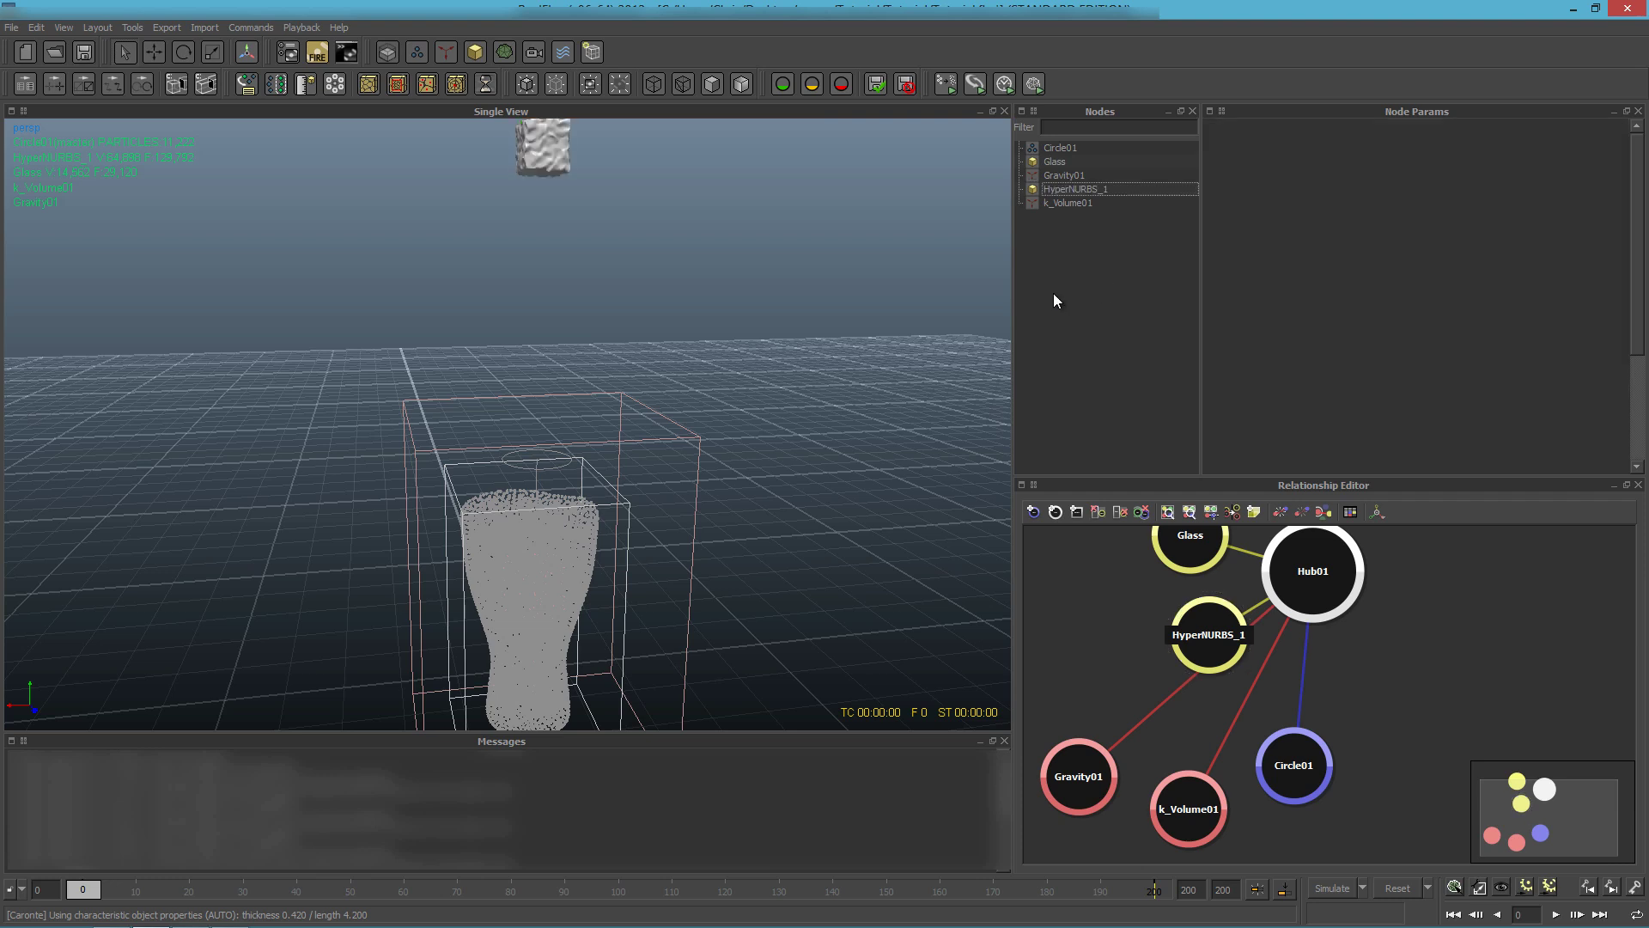
{"action": "left_click", "coordinate": [1060, 188]}
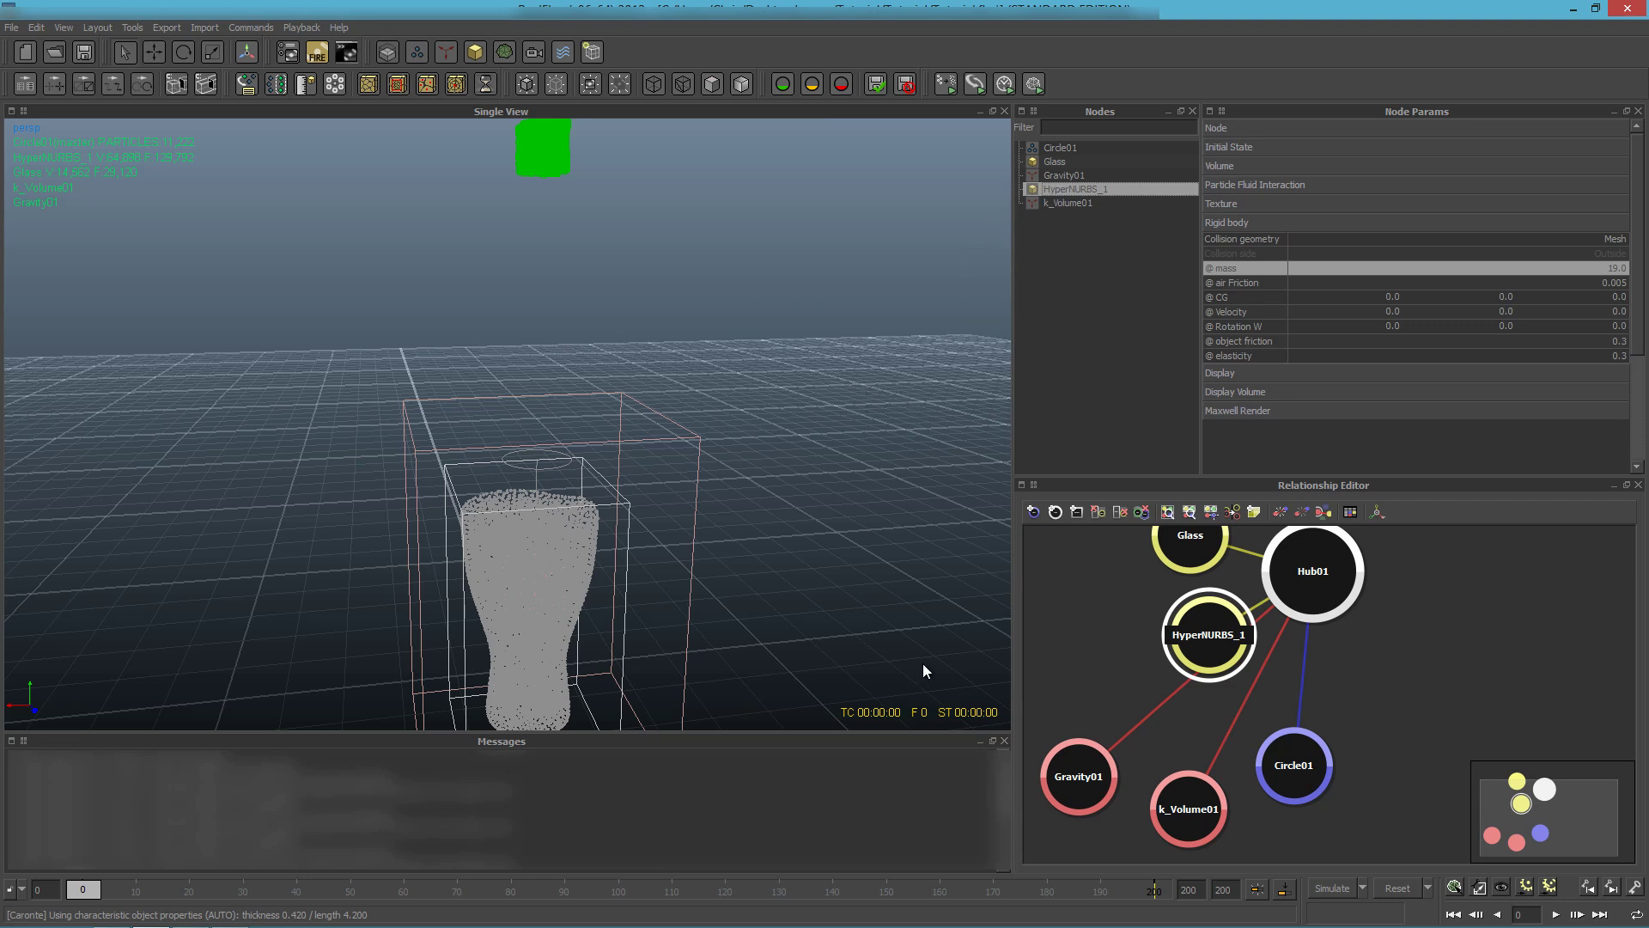
{"action": "left_click", "coordinate": [1331, 890]}
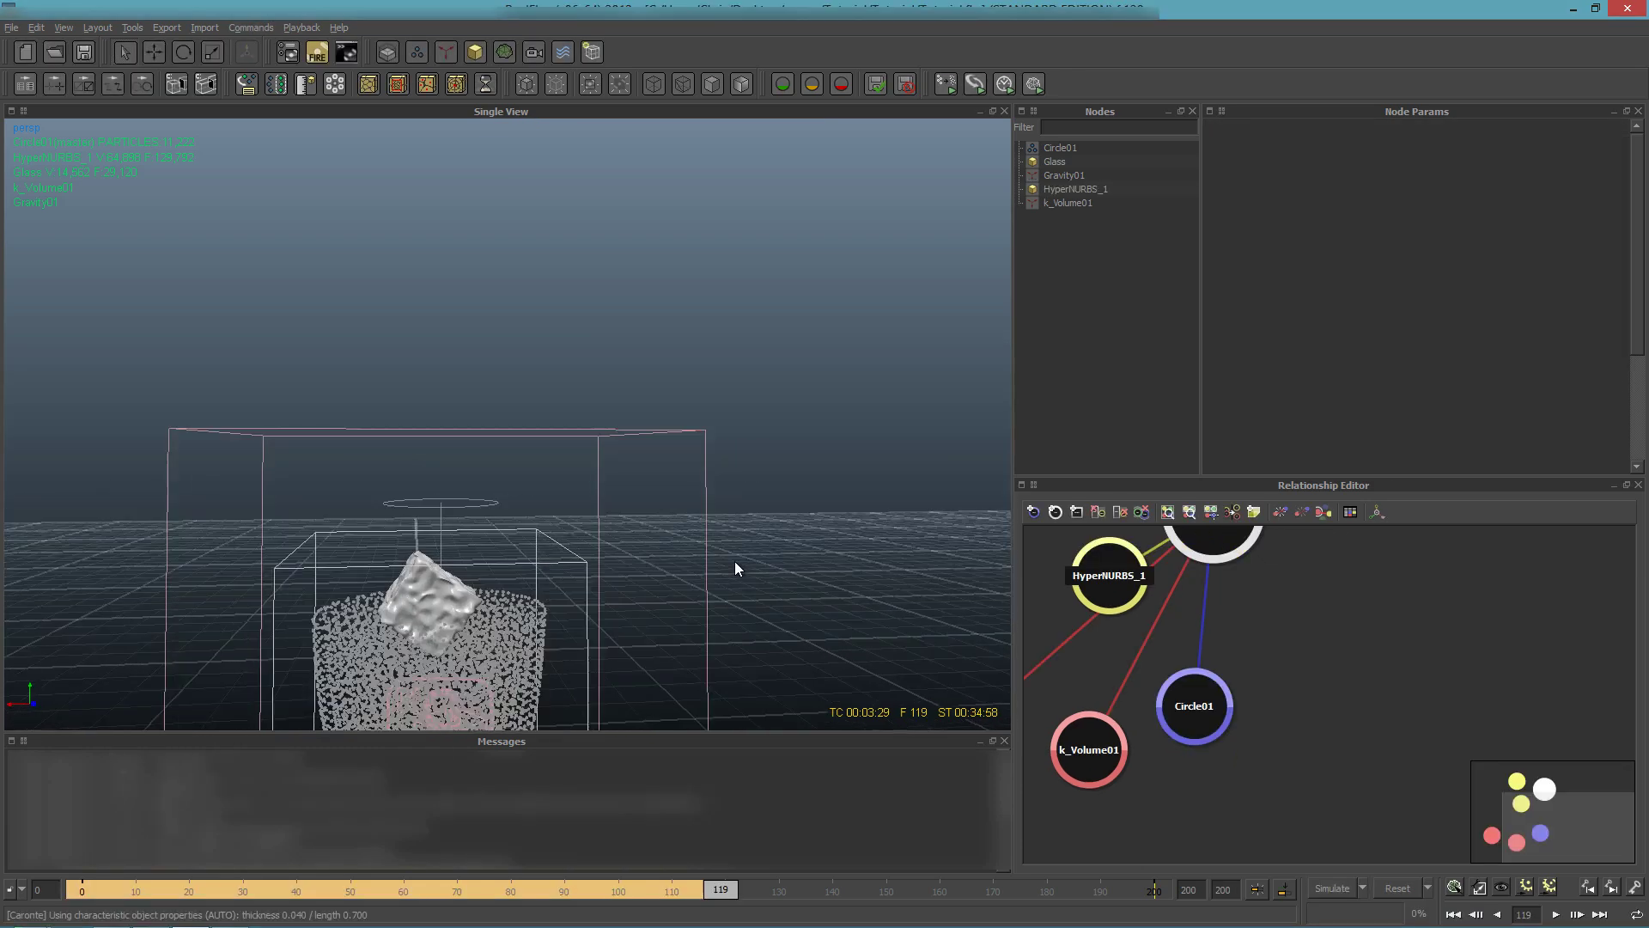
{"action": "left_click_drag", "start_coordinate": [687, 592], "coordinate": [912, 211], "text": "alt"}
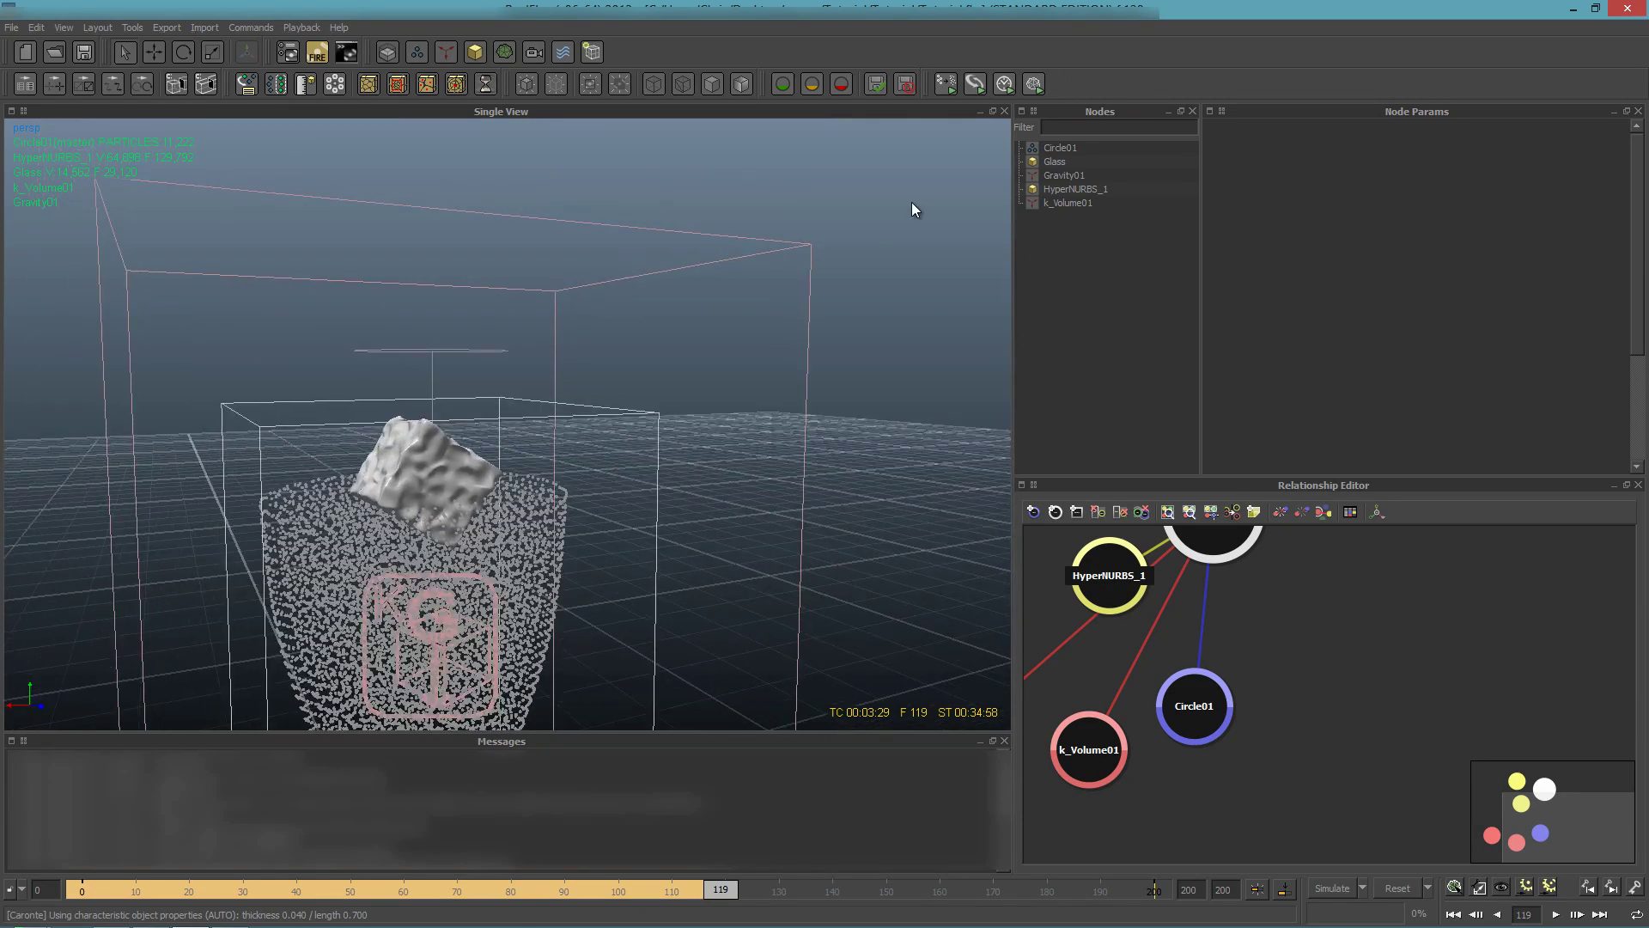
Step: Set the rigid body mass of the HyperNURBS_1 ice cube to 45 and reset the simulation
{"action": "left_click", "coordinate": [1058, 194]}
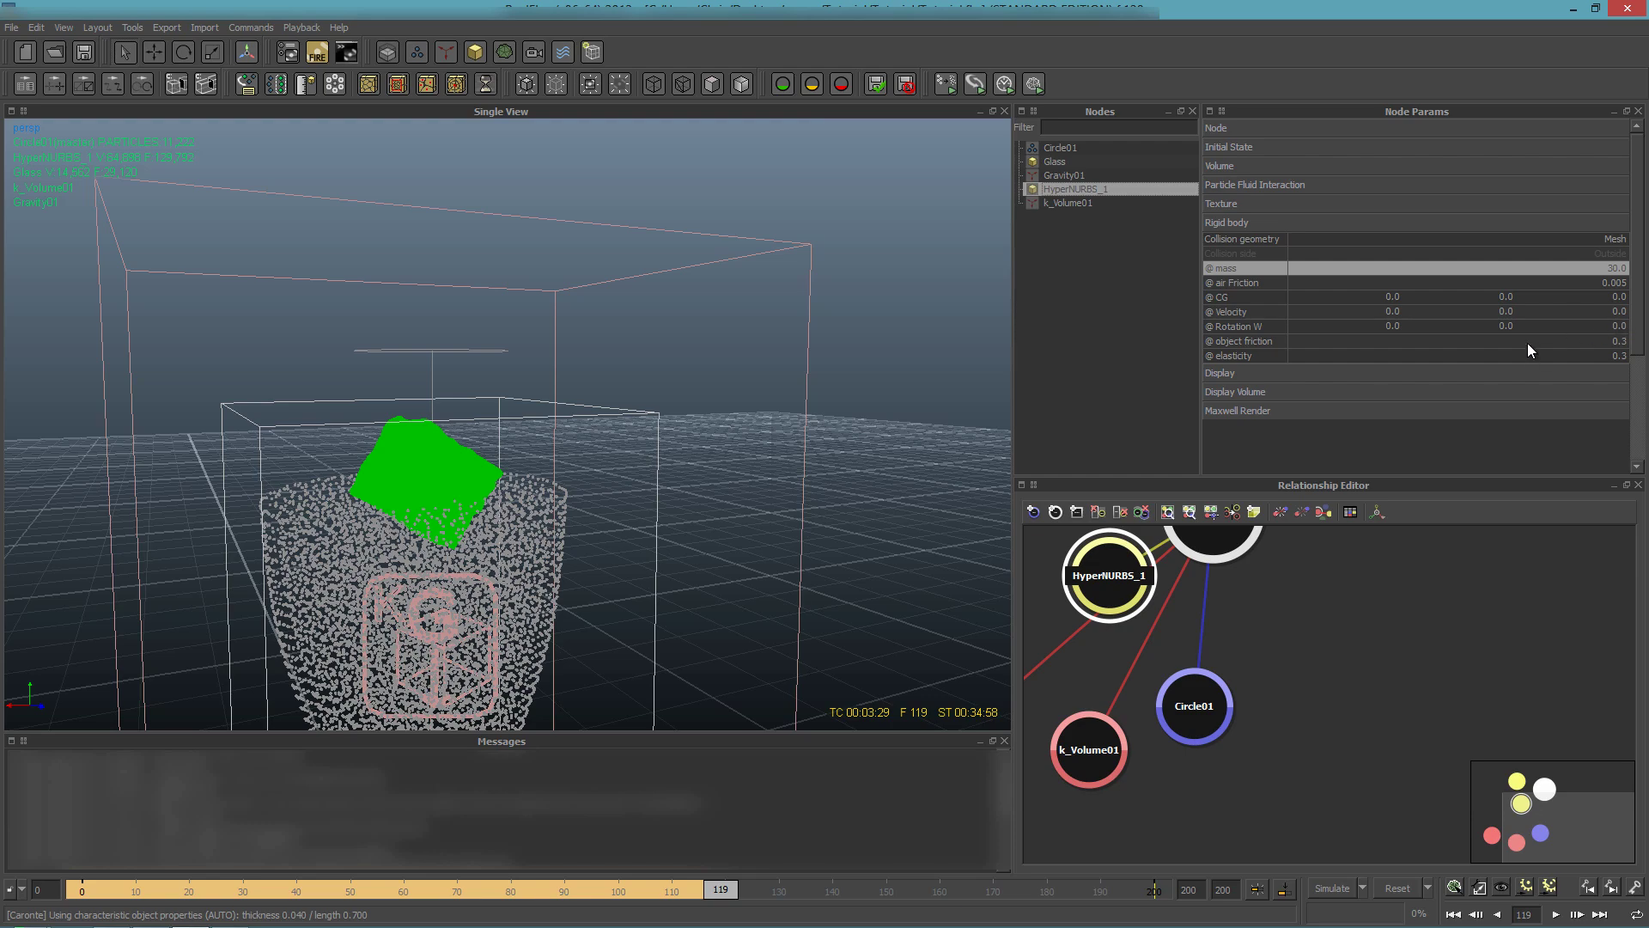
{"action": "left_click_drag", "start_coordinate": [725, 527], "coordinate": [657, 455], "text": "alt"}
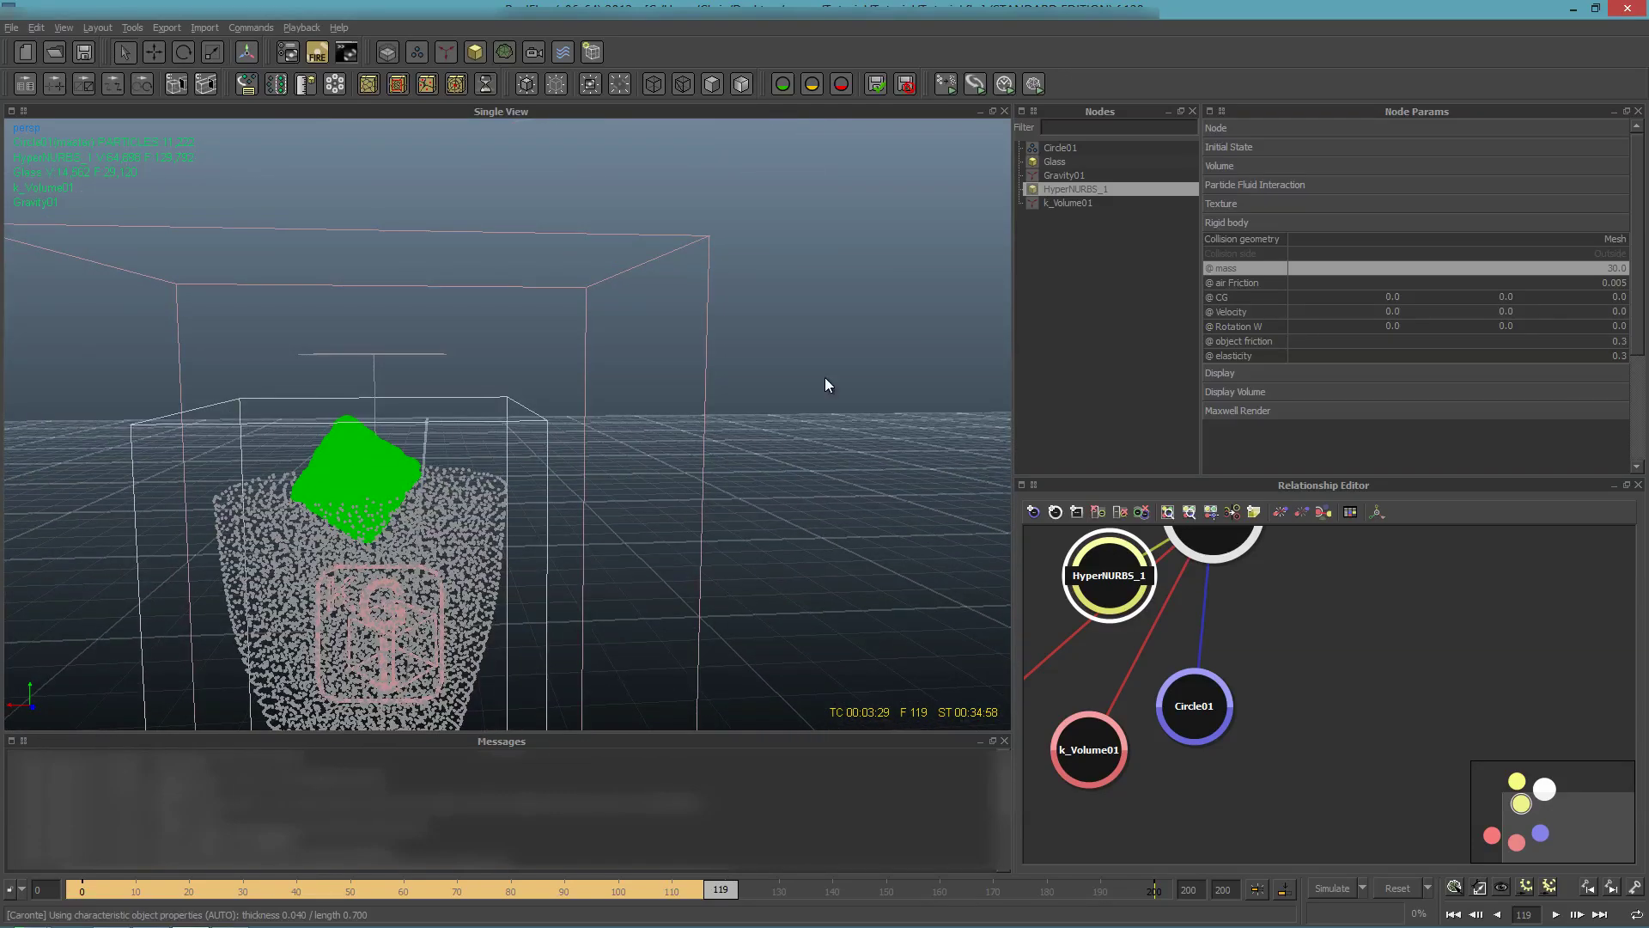
{"action": "left_click", "coordinate": [1623, 268]}
{"action": "double_click", "coordinate": [1623, 268]}
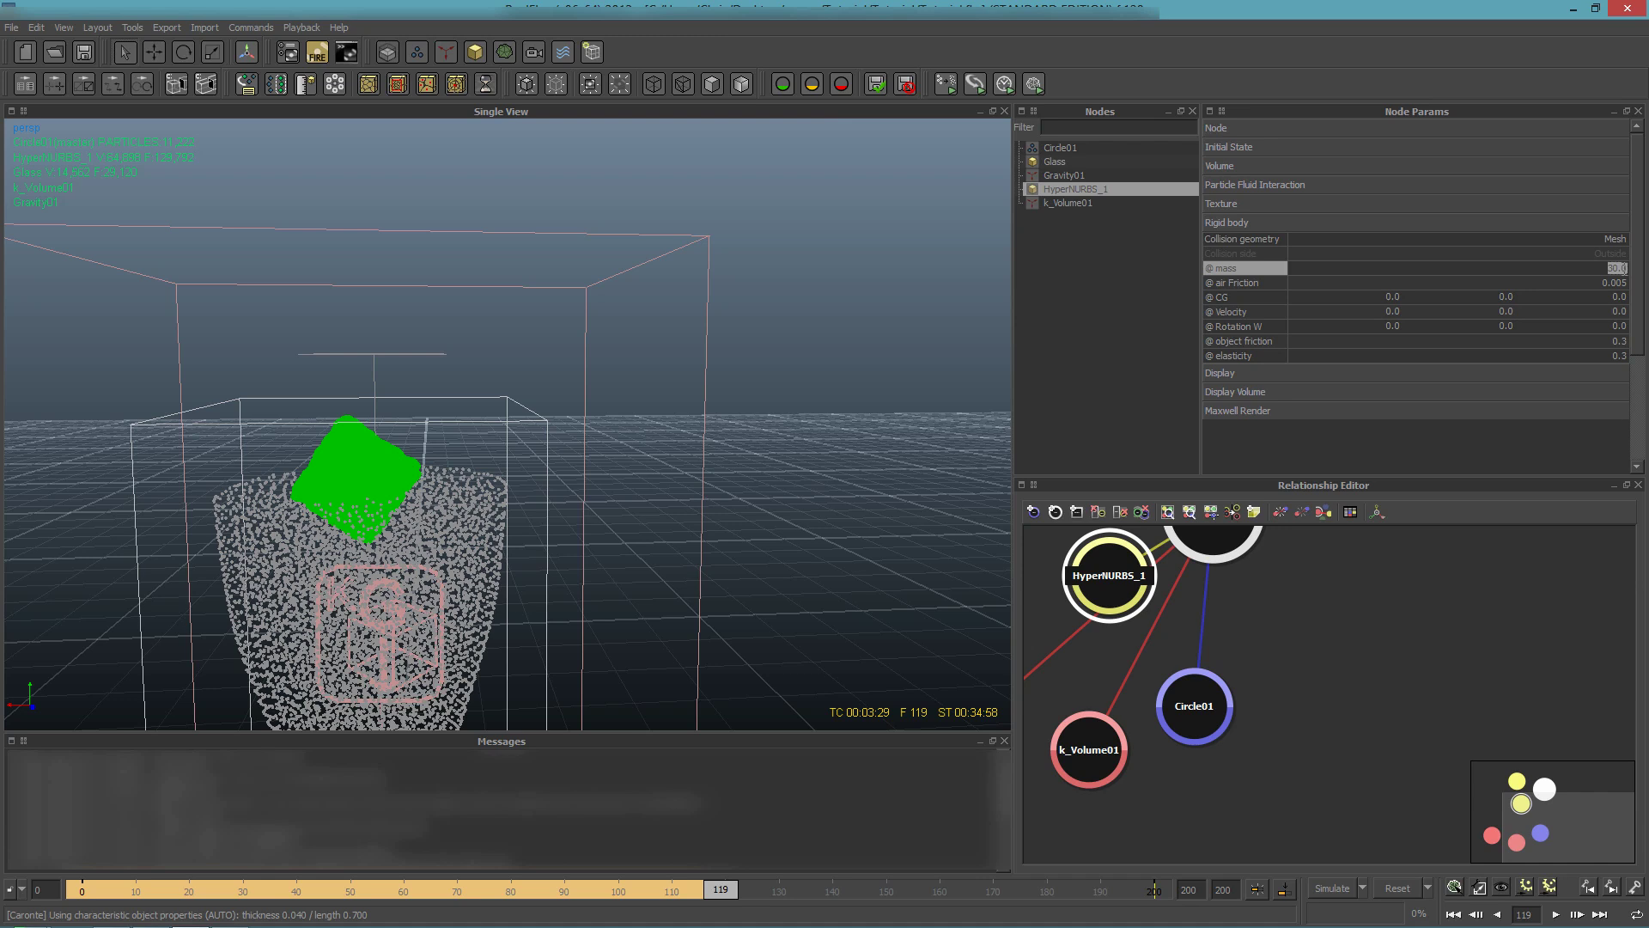
{"action": "type", "text": "45"}
{"action": "key", "text": "Return"}
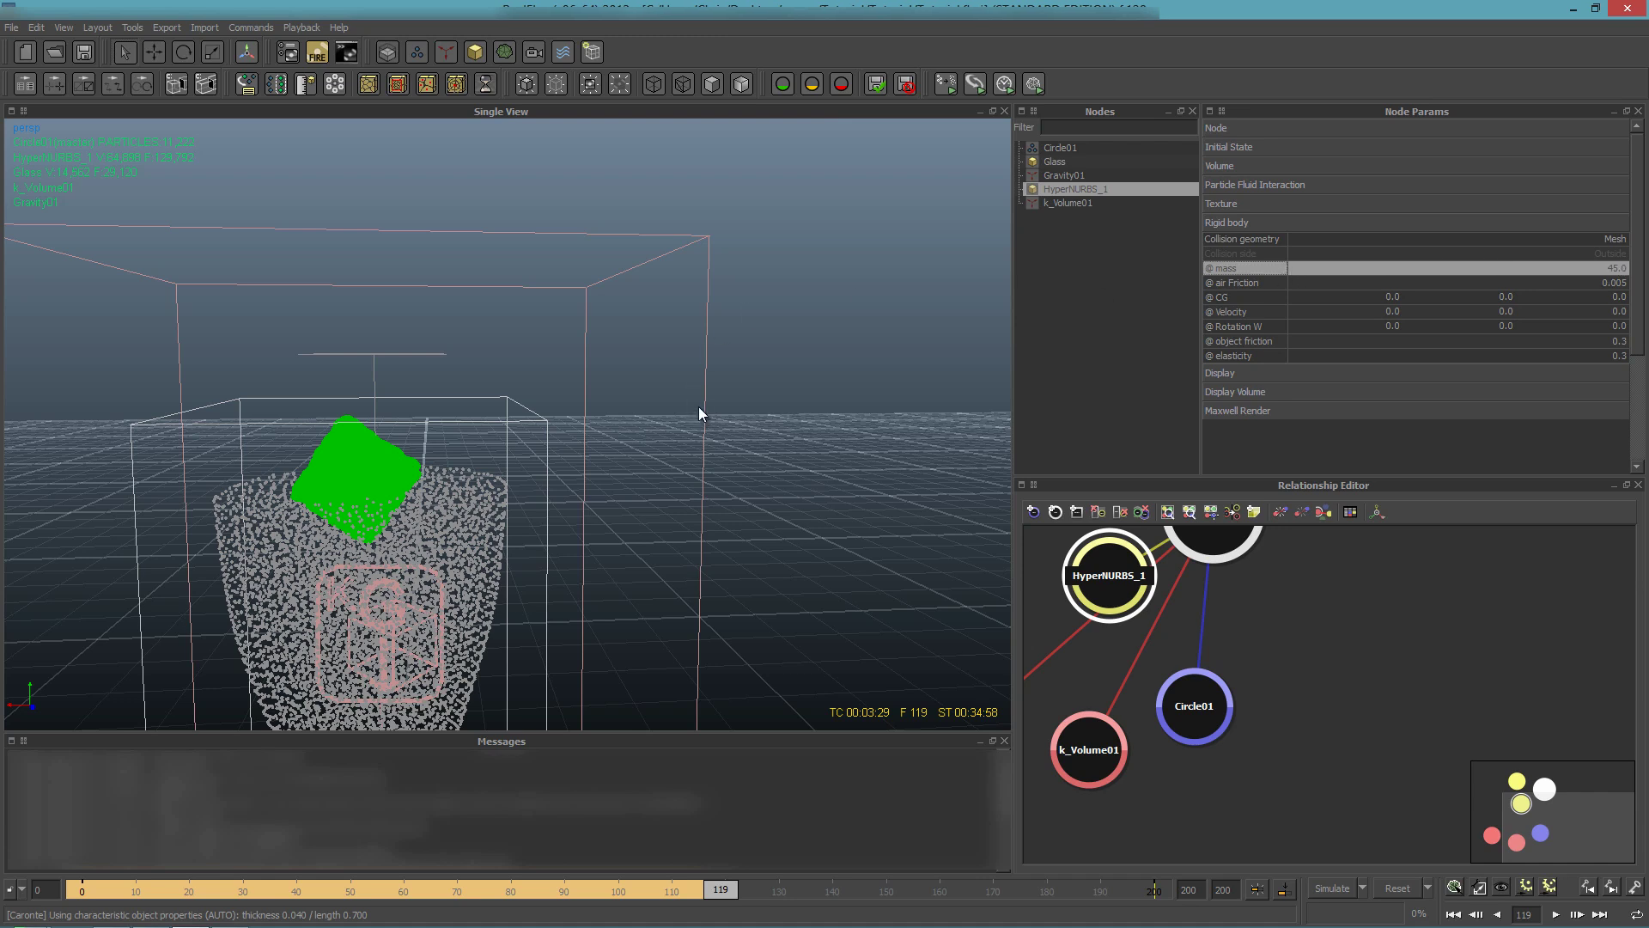
{"action": "left_click", "coordinate": [1391, 893]}
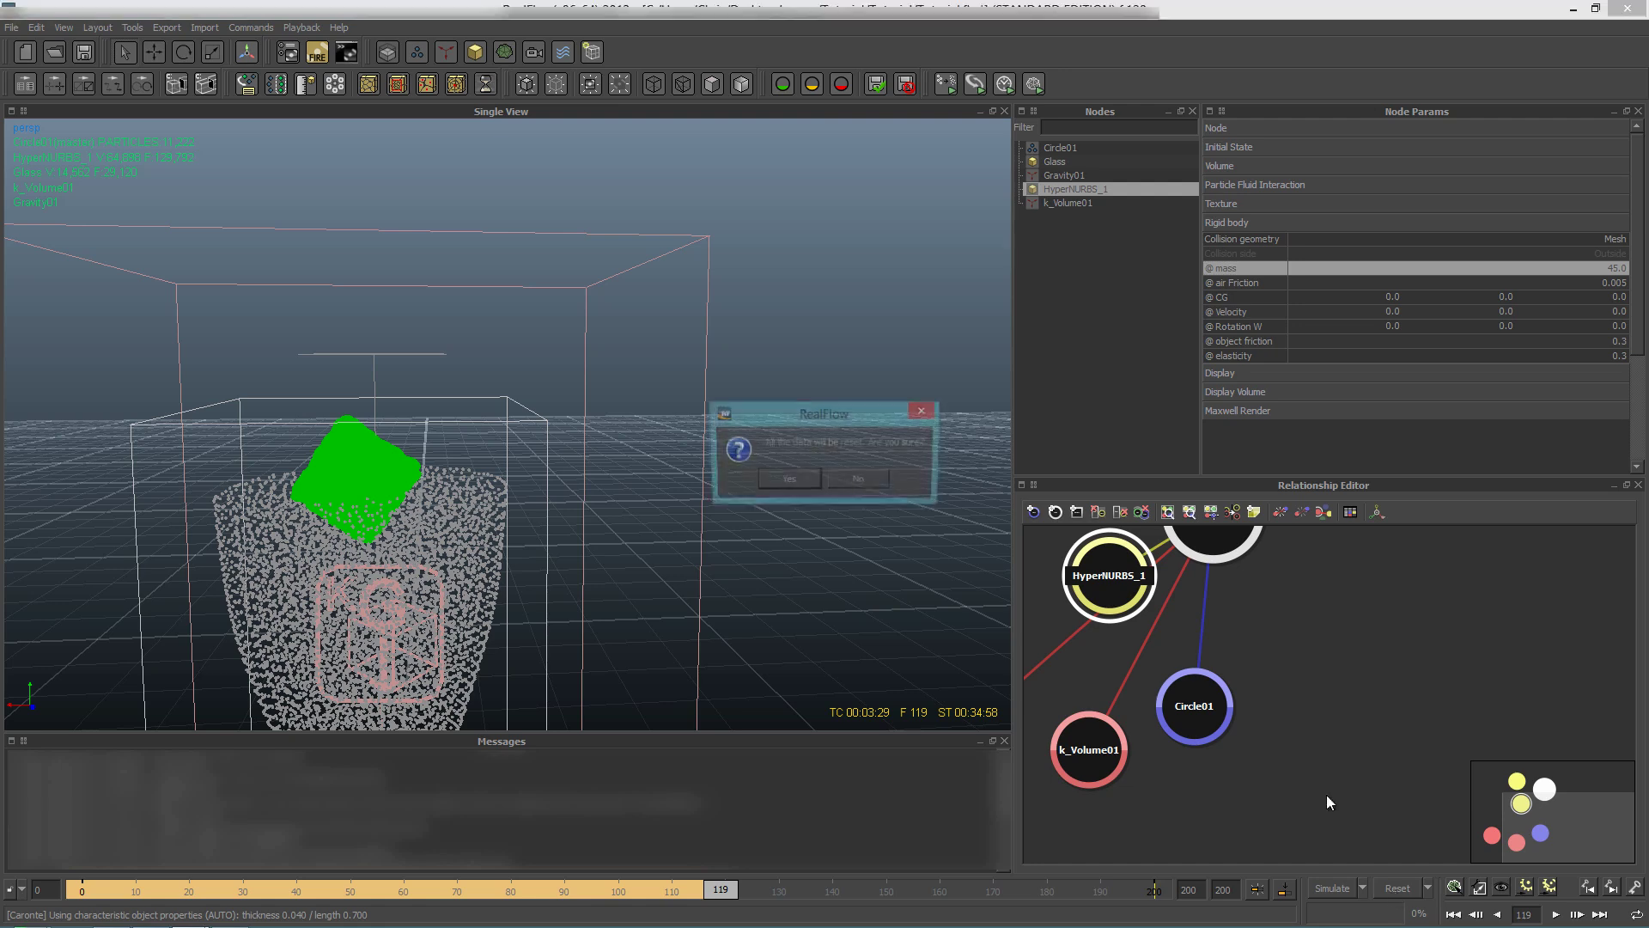
{"action": "left_click", "coordinate": [801, 478]}
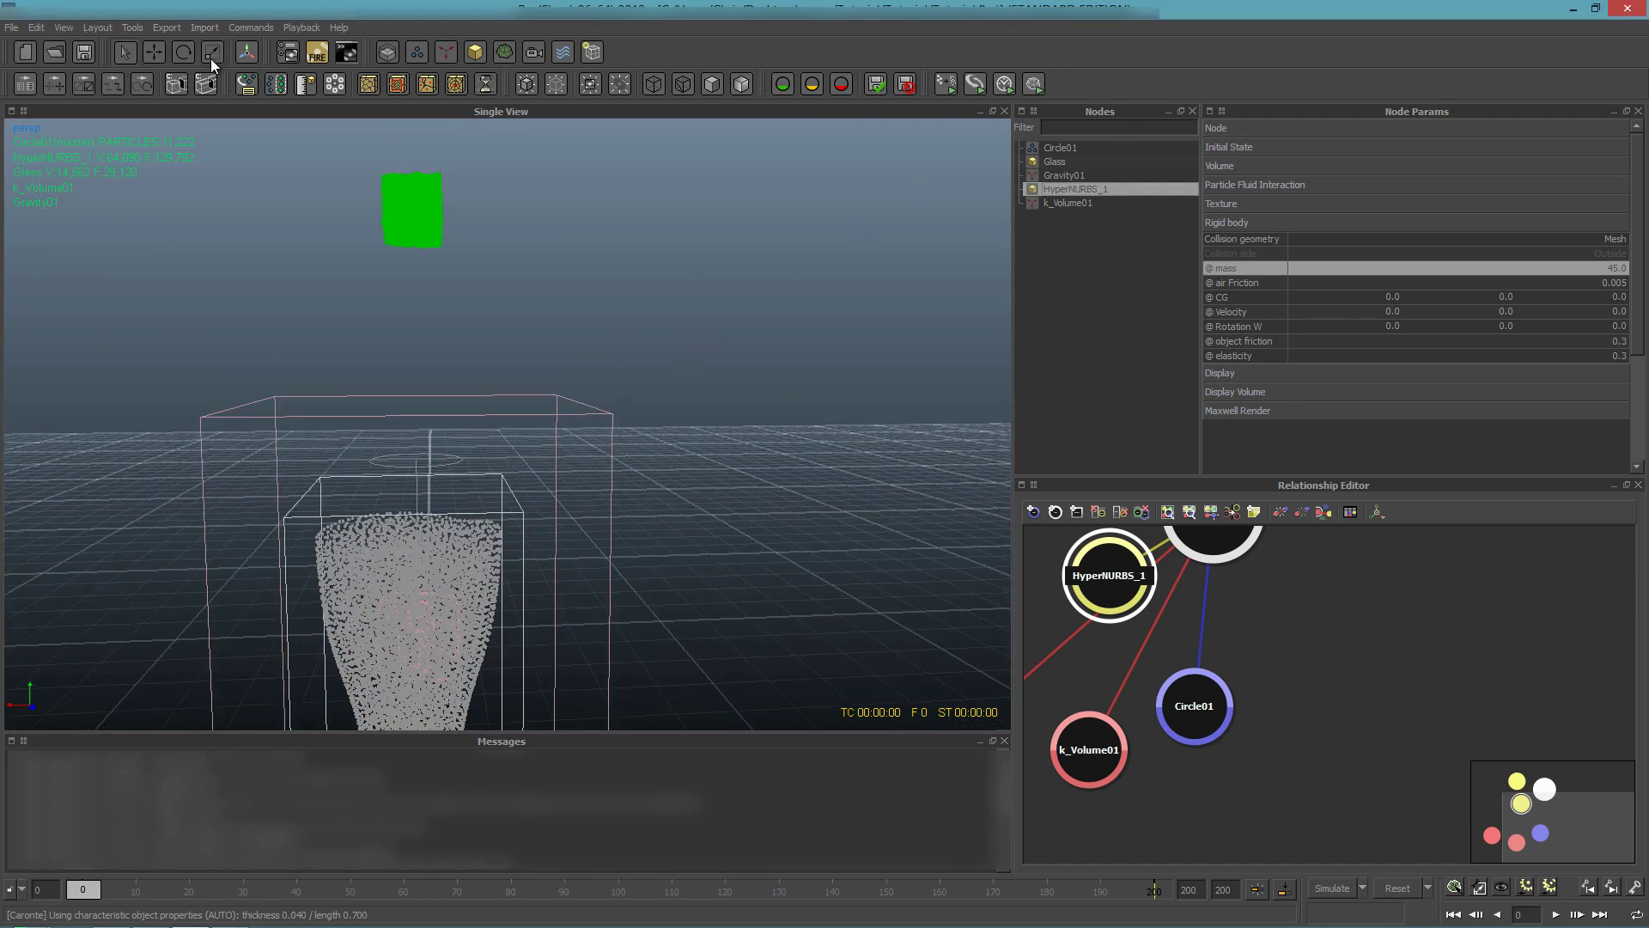
Step: Move the ice cube slightly lower above the glass and run the simulation again
{"action": "left_click", "coordinate": [156, 52]}
{"action": "mouse_move", "coordinate": [414, 142]}
{"action": "left_mouse_down"}
{"action": "mouse_move", "coordinate": [426, 197]}
{"action": "mouse_move", "coordinate": [416, 141]}
{"action": "left_mouse_up"}
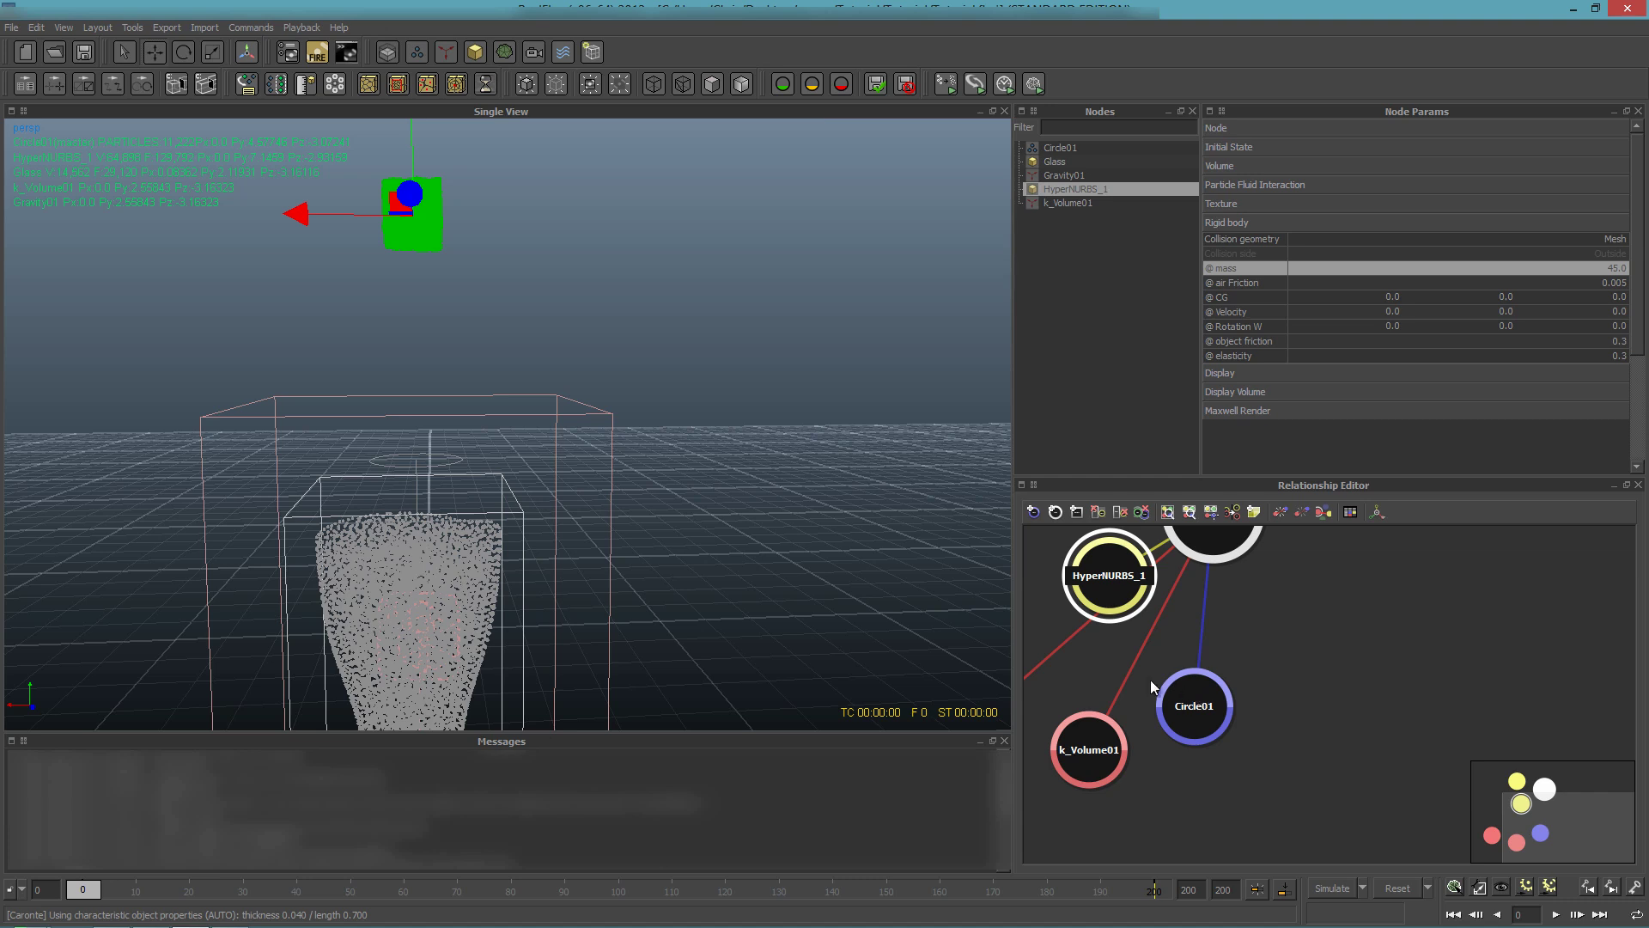
{"action": "left_click", "coordinate": [1321, 890]}
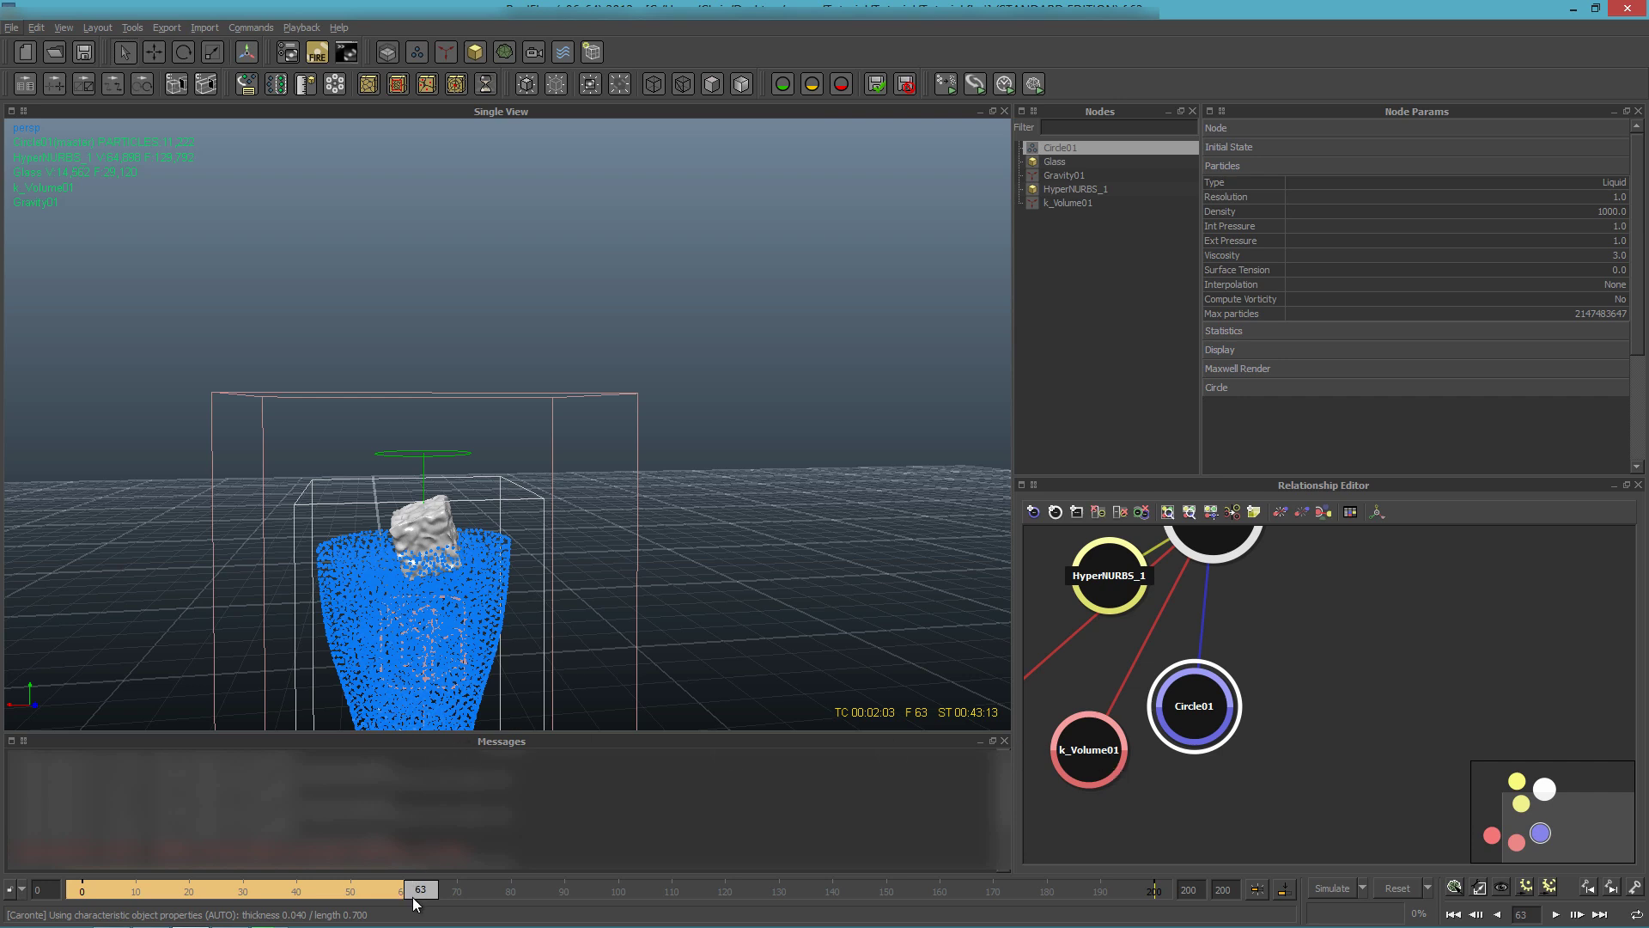
Step: Step back to frame 54 to inspect the ice cube, and add a particle mesh for the Circle01 liquid emitter
{"action": "mouse_move", "coordinate": [422, 899]}
{"action": "left_mouse_down"}
{"action": "mouse_move", "coordinate": [171, 891]}
{"action": "mouse_move", "coordinate": [300, 923]}
{"action": "mouse_move", "coordinate": [378, 908]}
{"action": "left_mouse_up"}
{"action": "left_click_drag", "start_coordinate": [567, 550], "coordinate": [600, 537], "text": "alt"}
{"action": "left_click_drag", "start_coordinate": [626, 594], "coordinate": [732, 555], "text": "alt"}
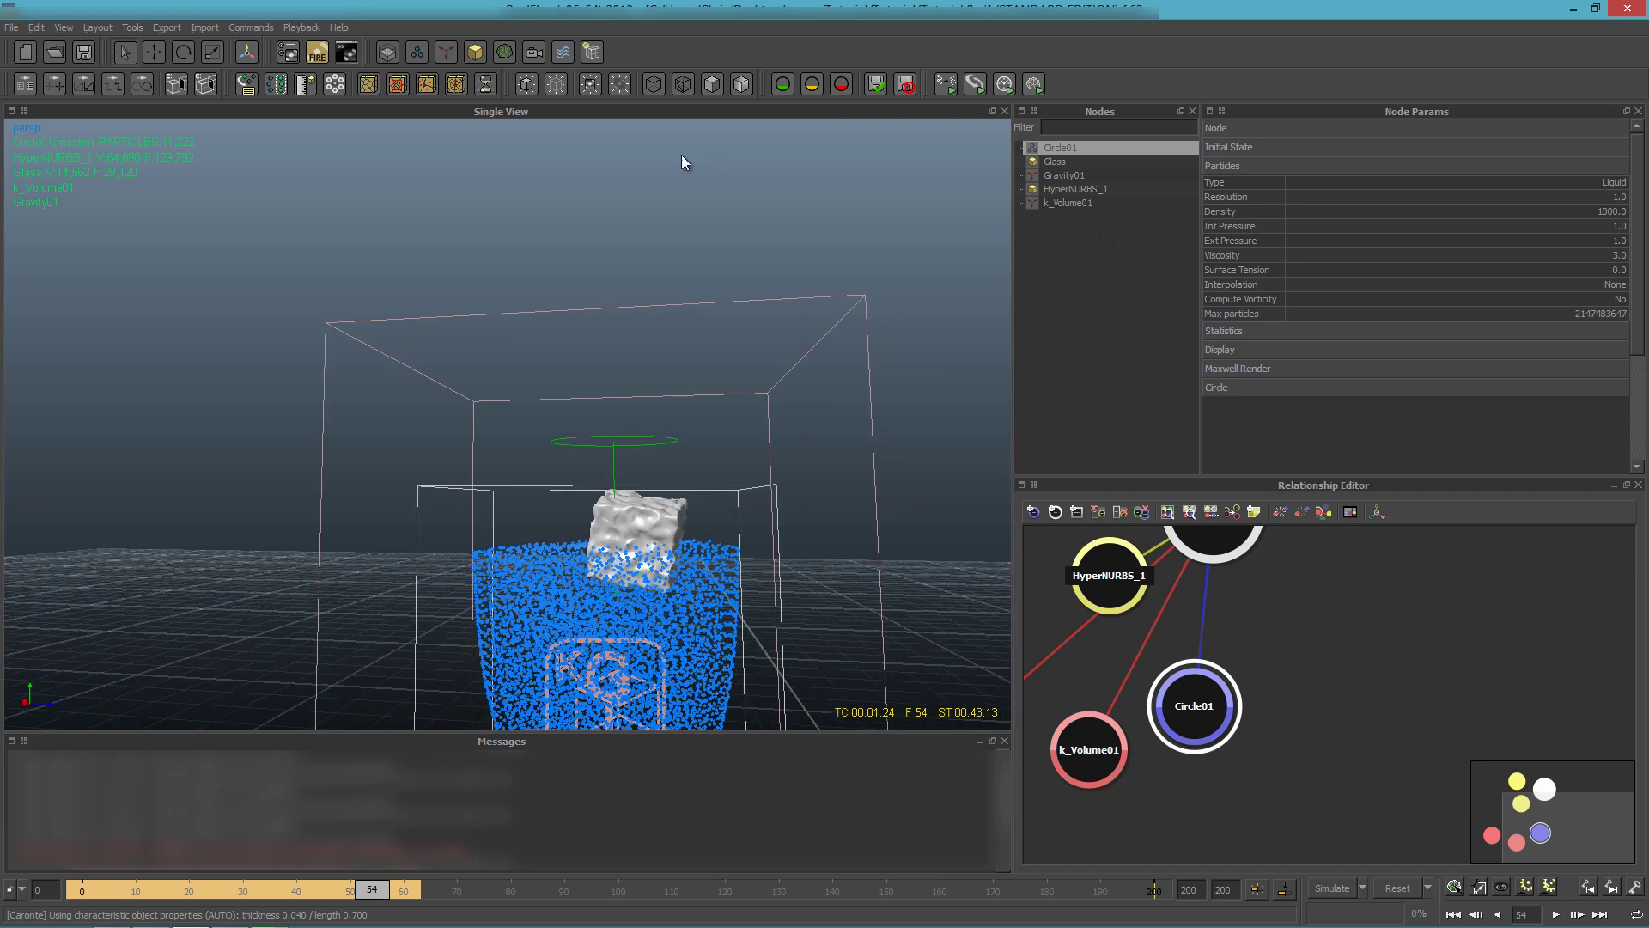
{"action": "left_click", "coordinate": [507, 59]}
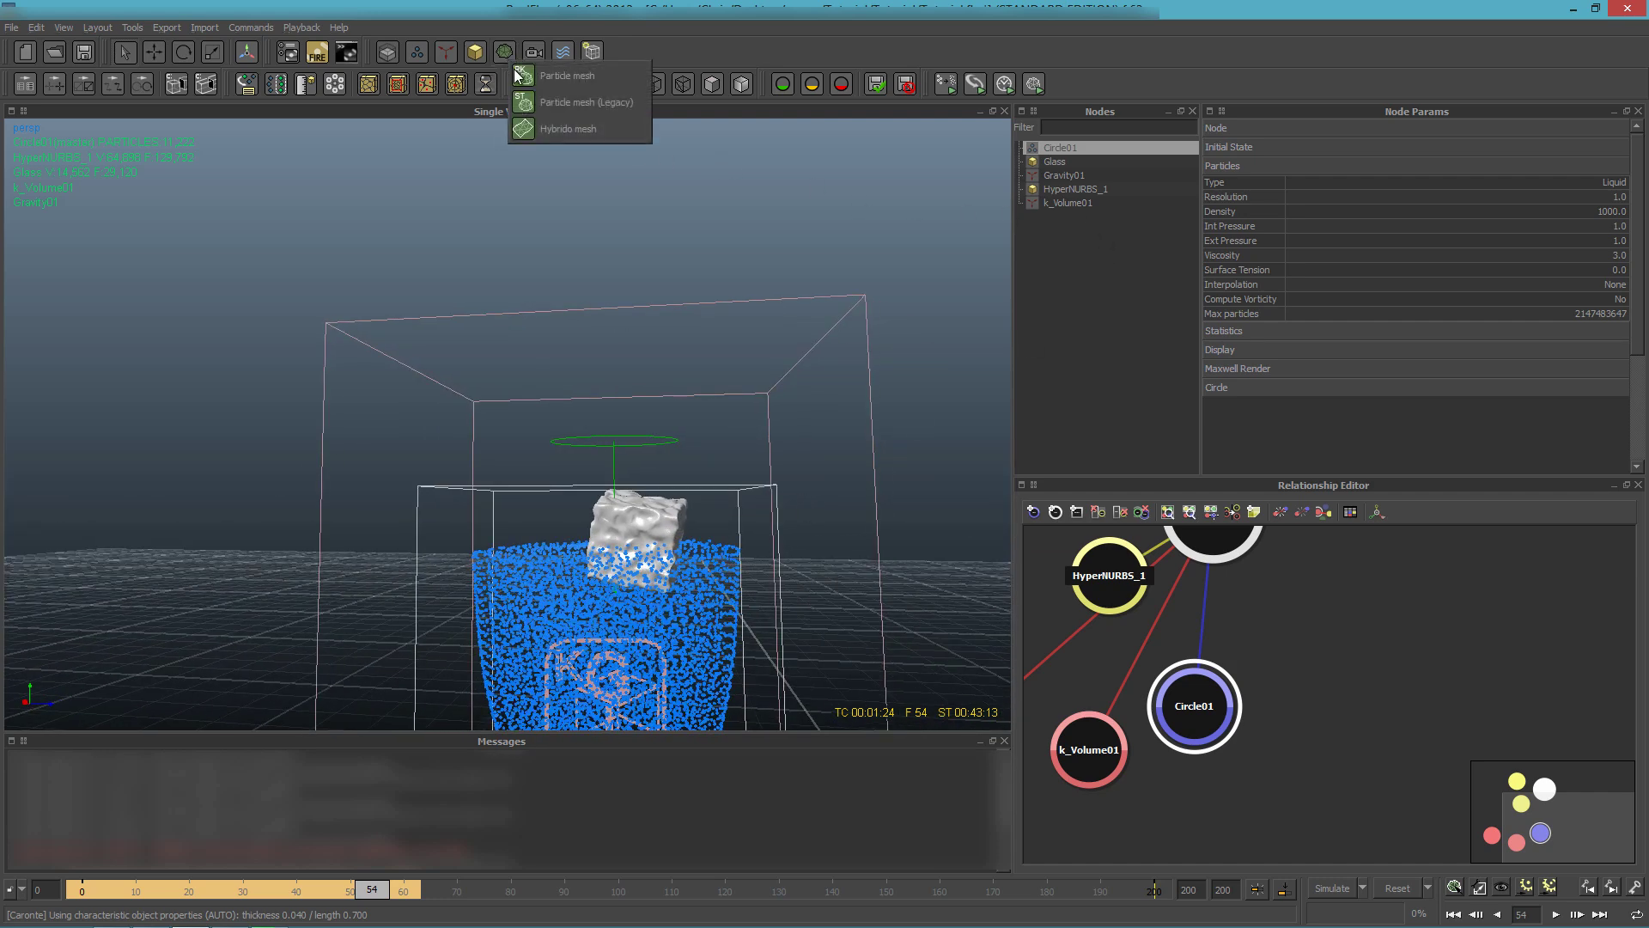
{"action": "left_click", "coordinate": [563, 81]}
Step: Return to frame 0 and build the meshes for the simulated frames
{"action": "left_click_drag", "start_coordinate": [371, 889], "coordinate": [66, 889]}
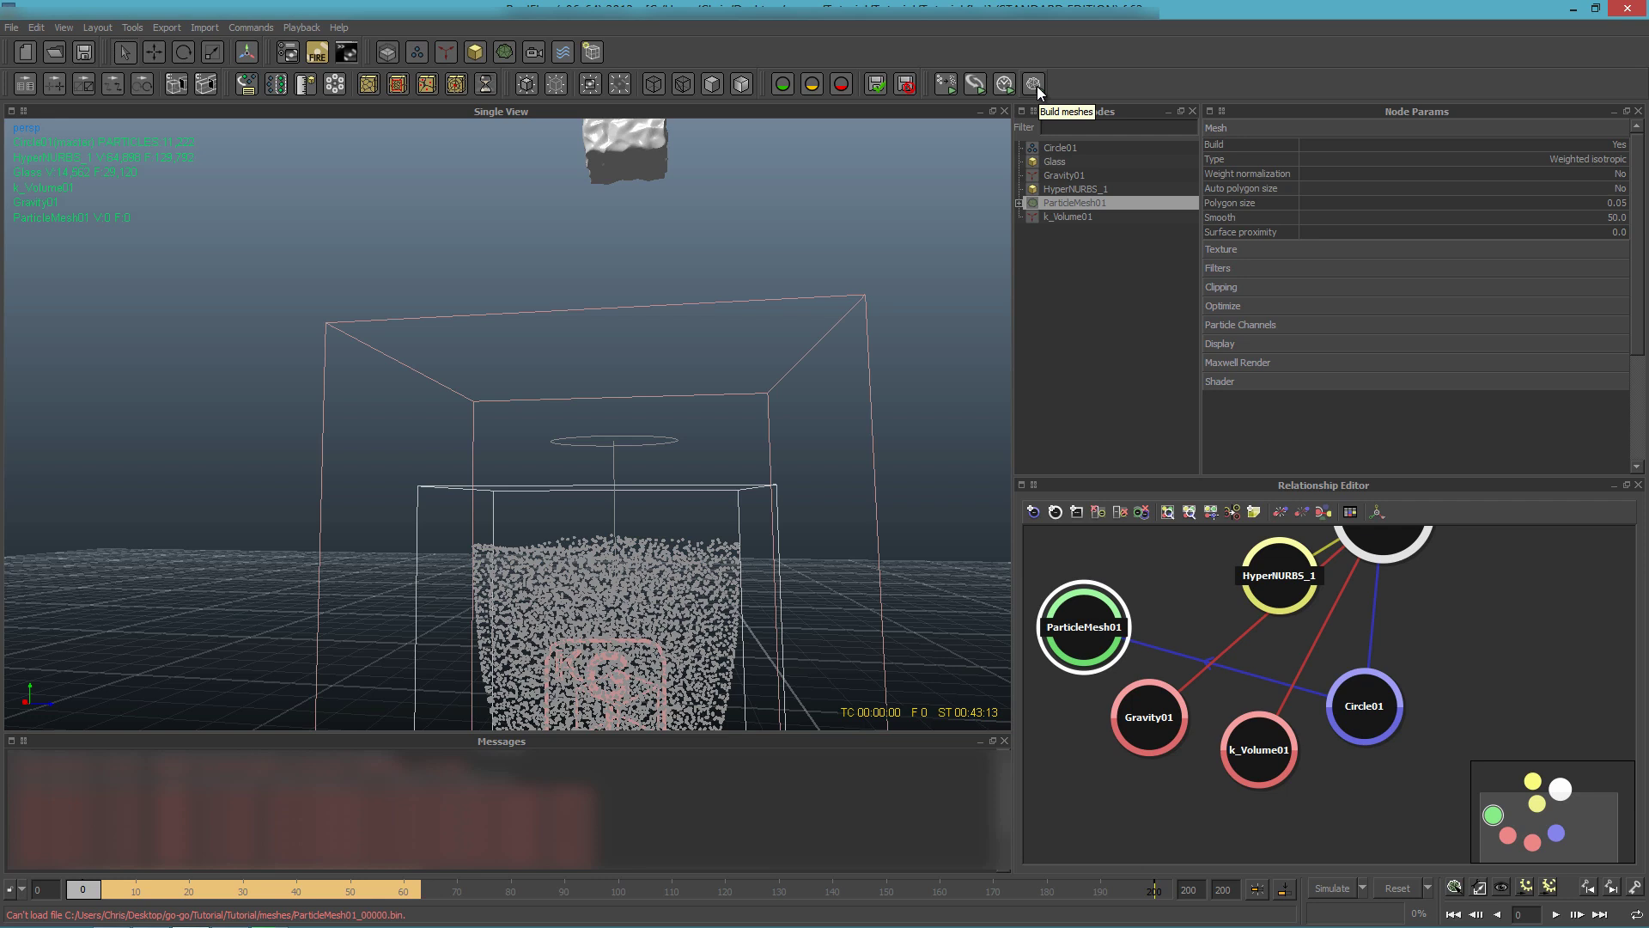
{"action": "left_click_drag", "start_coordinate": [412, 899], "coordinate": [83, 902]}
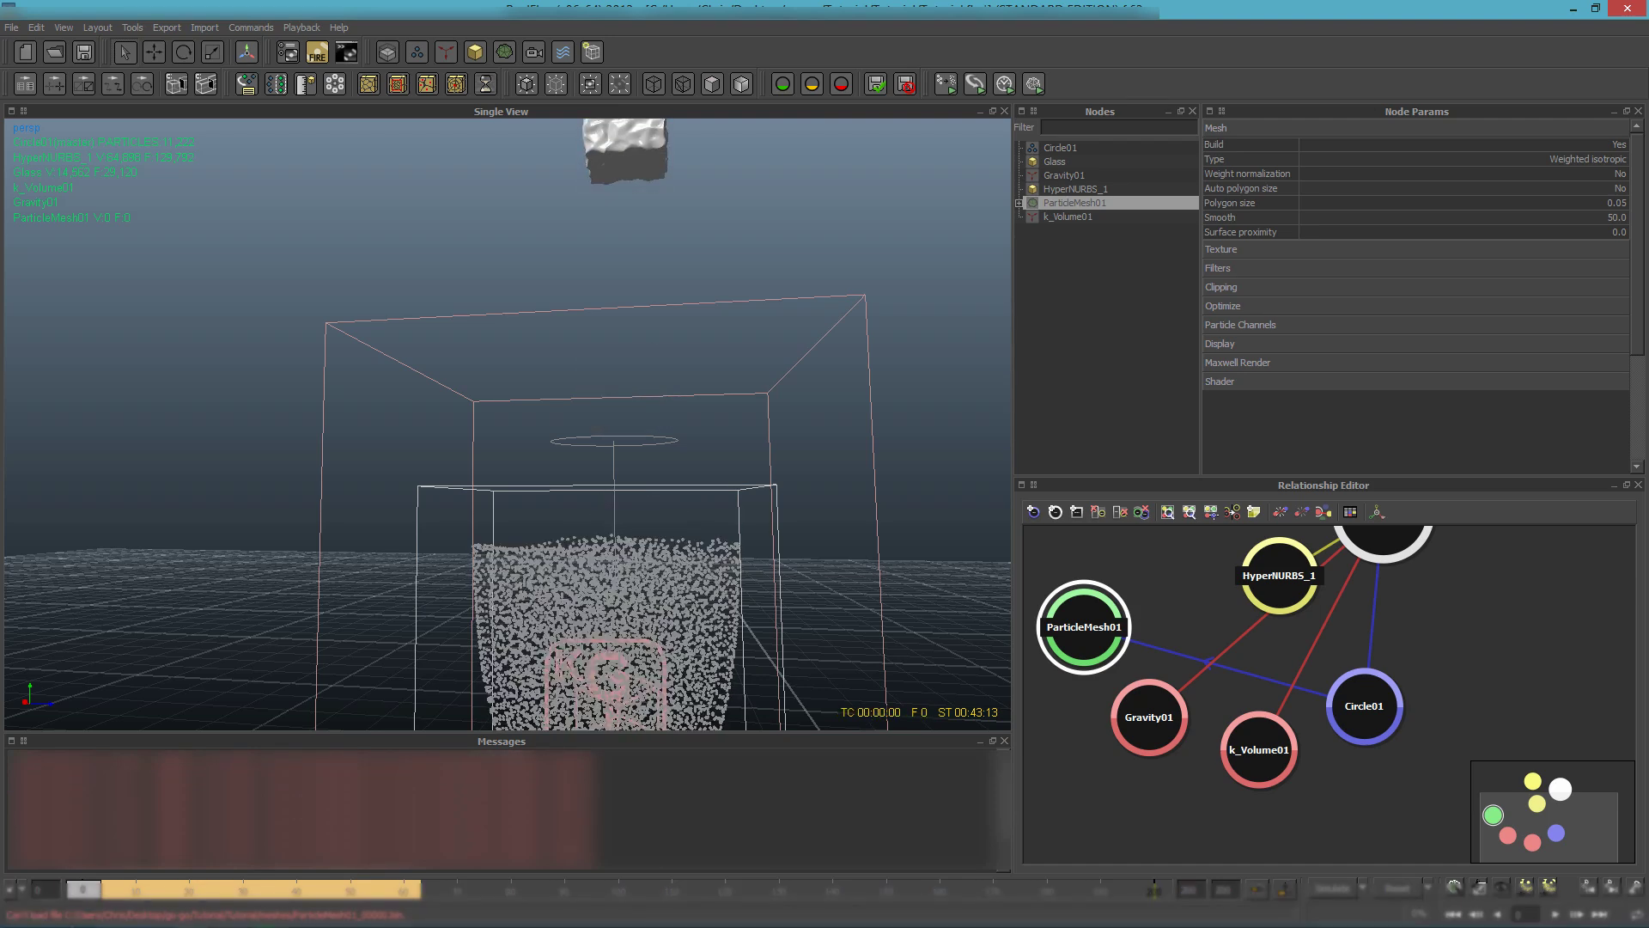
{"action": "mouse_move", "coordinate": [83, 925]}
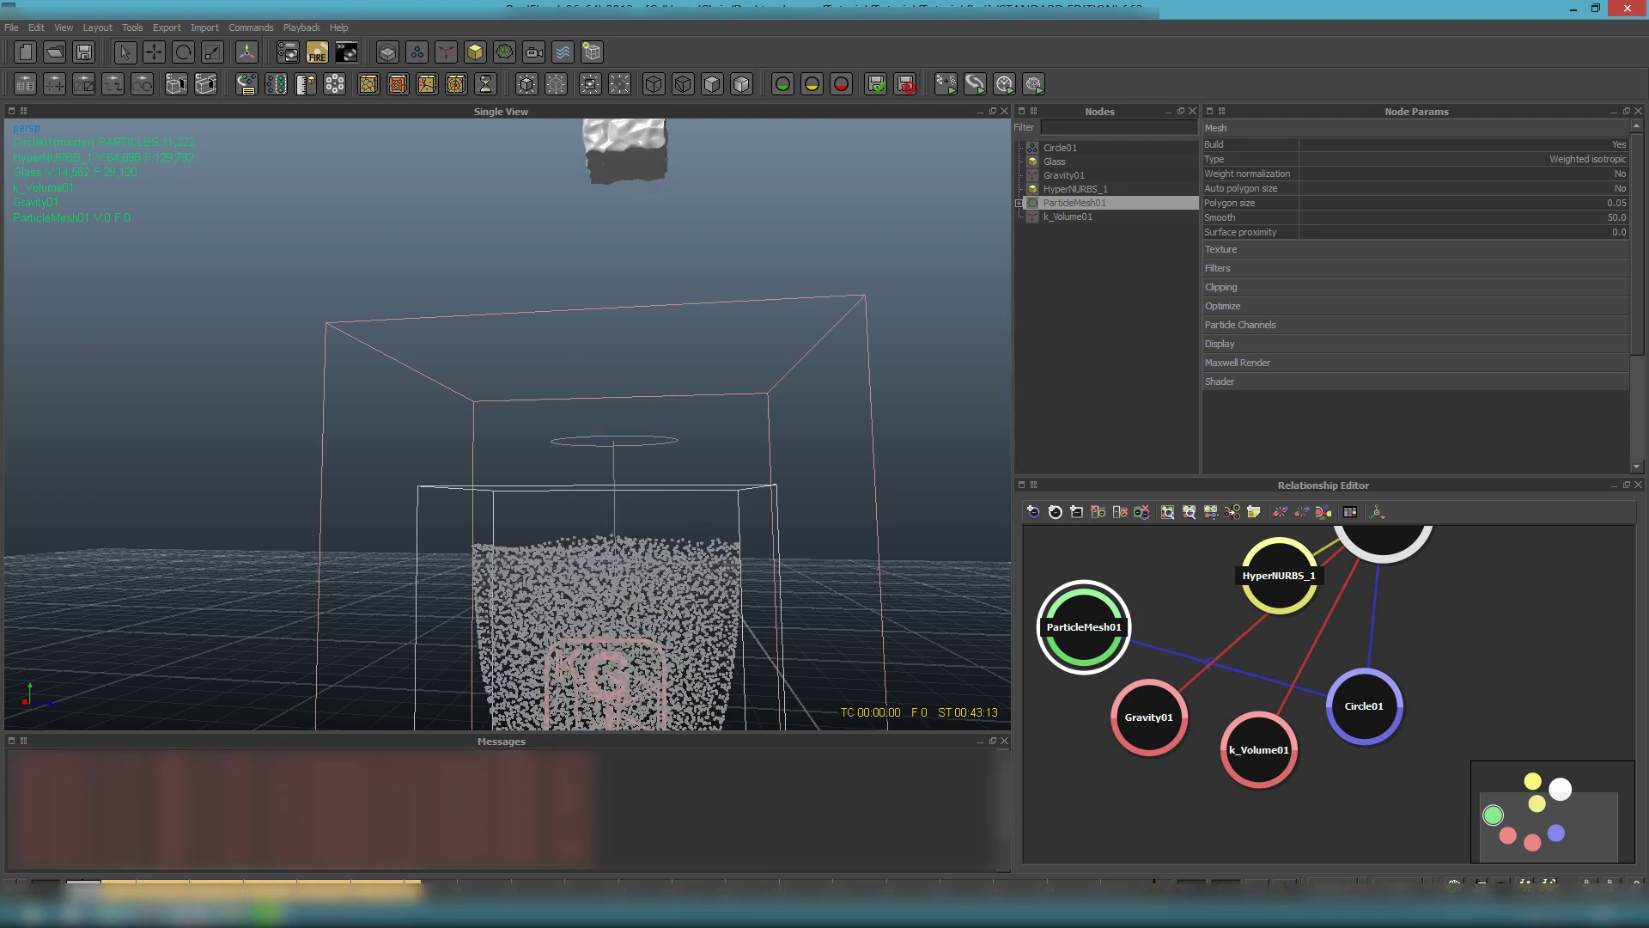
{"action": "left_click", "coordinate": [1034, 84]}
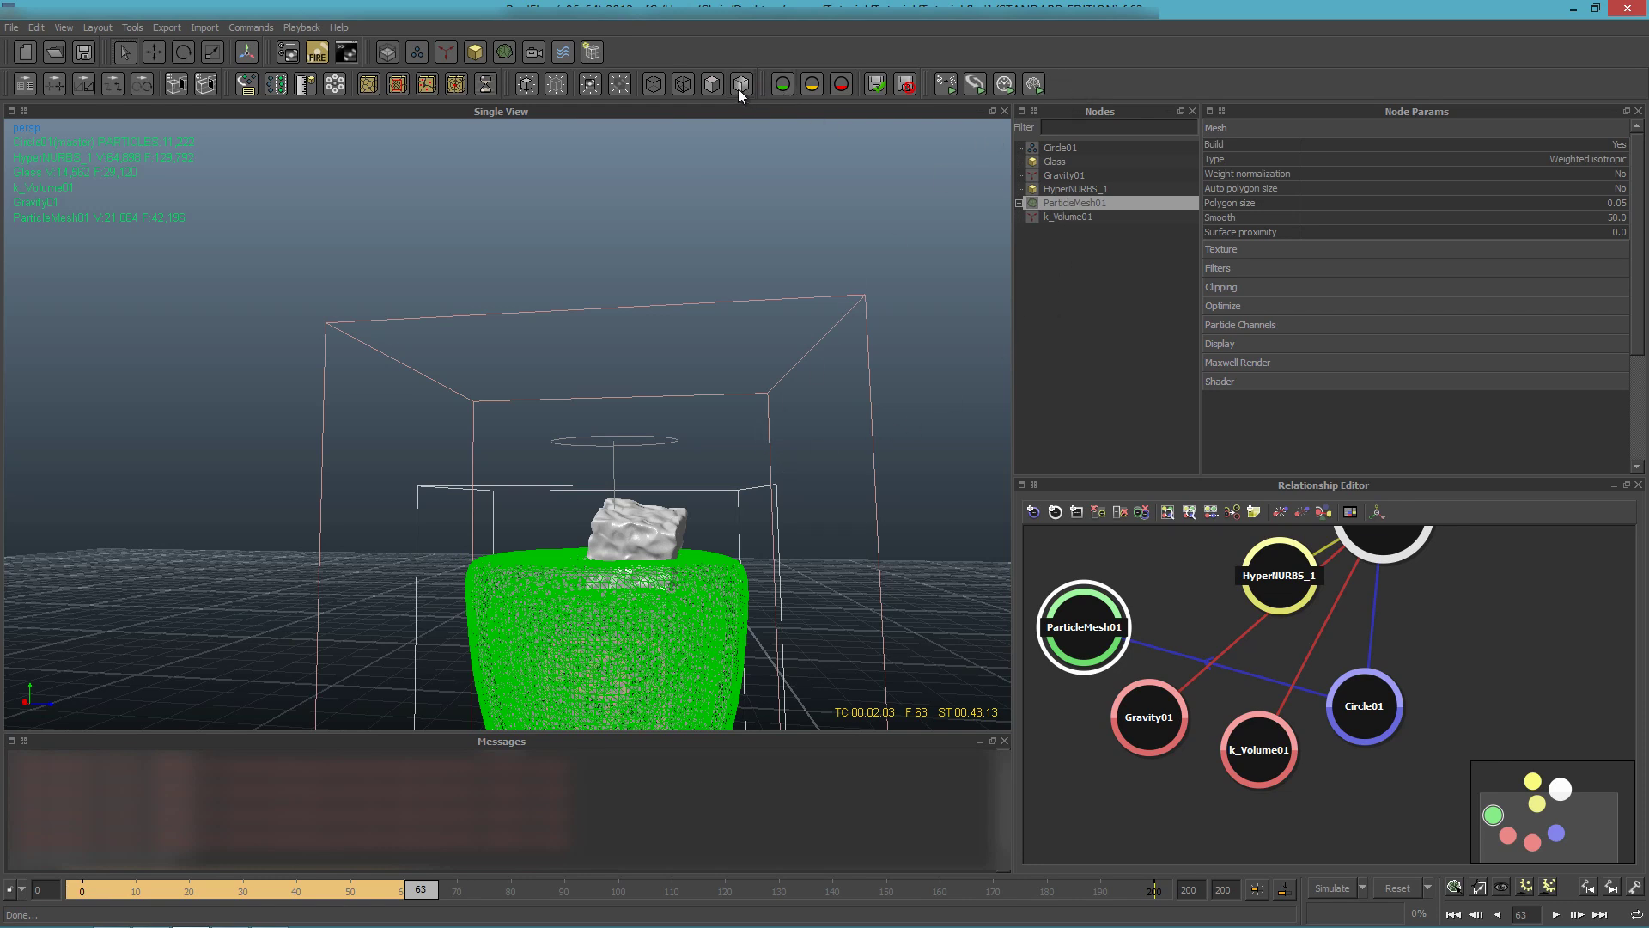
Step: Display the Glass object as a shaded solid and inspect the ice cube and meshed liquid inside it
{"action": "left_click", "coordinate": [1081, 344]}
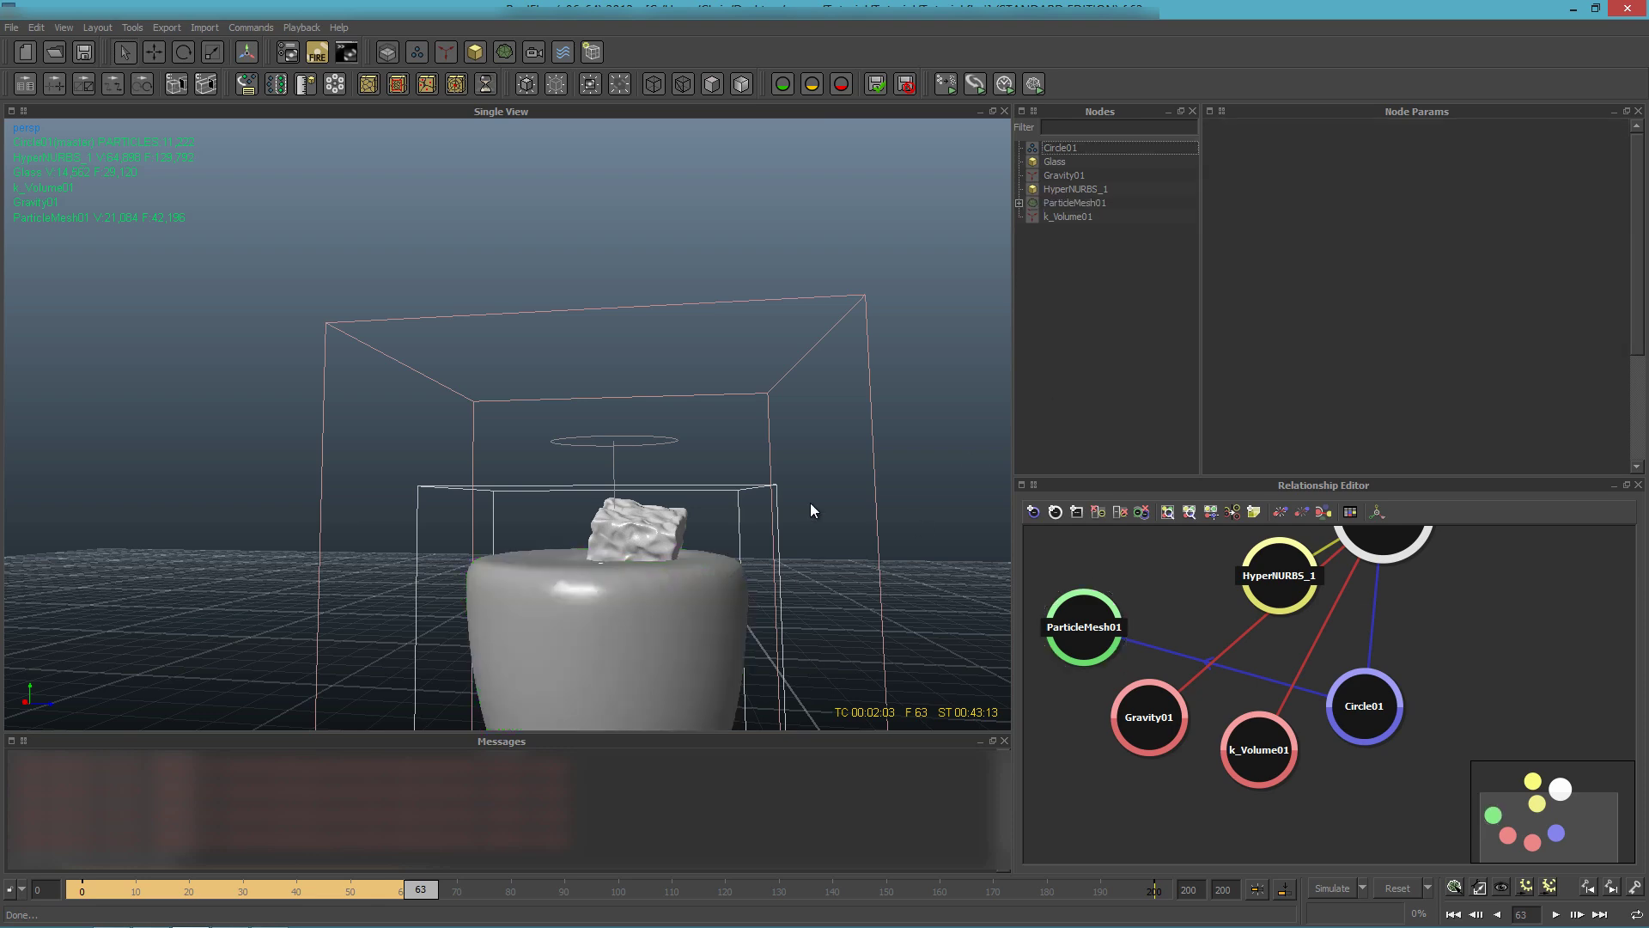
{"action": "left_click_drag", "start_coordinate": [810, 503], "coordinate": [861, 485], "text": "alt"}
{"action": "left_click", "coordinate": [1063, 163]}
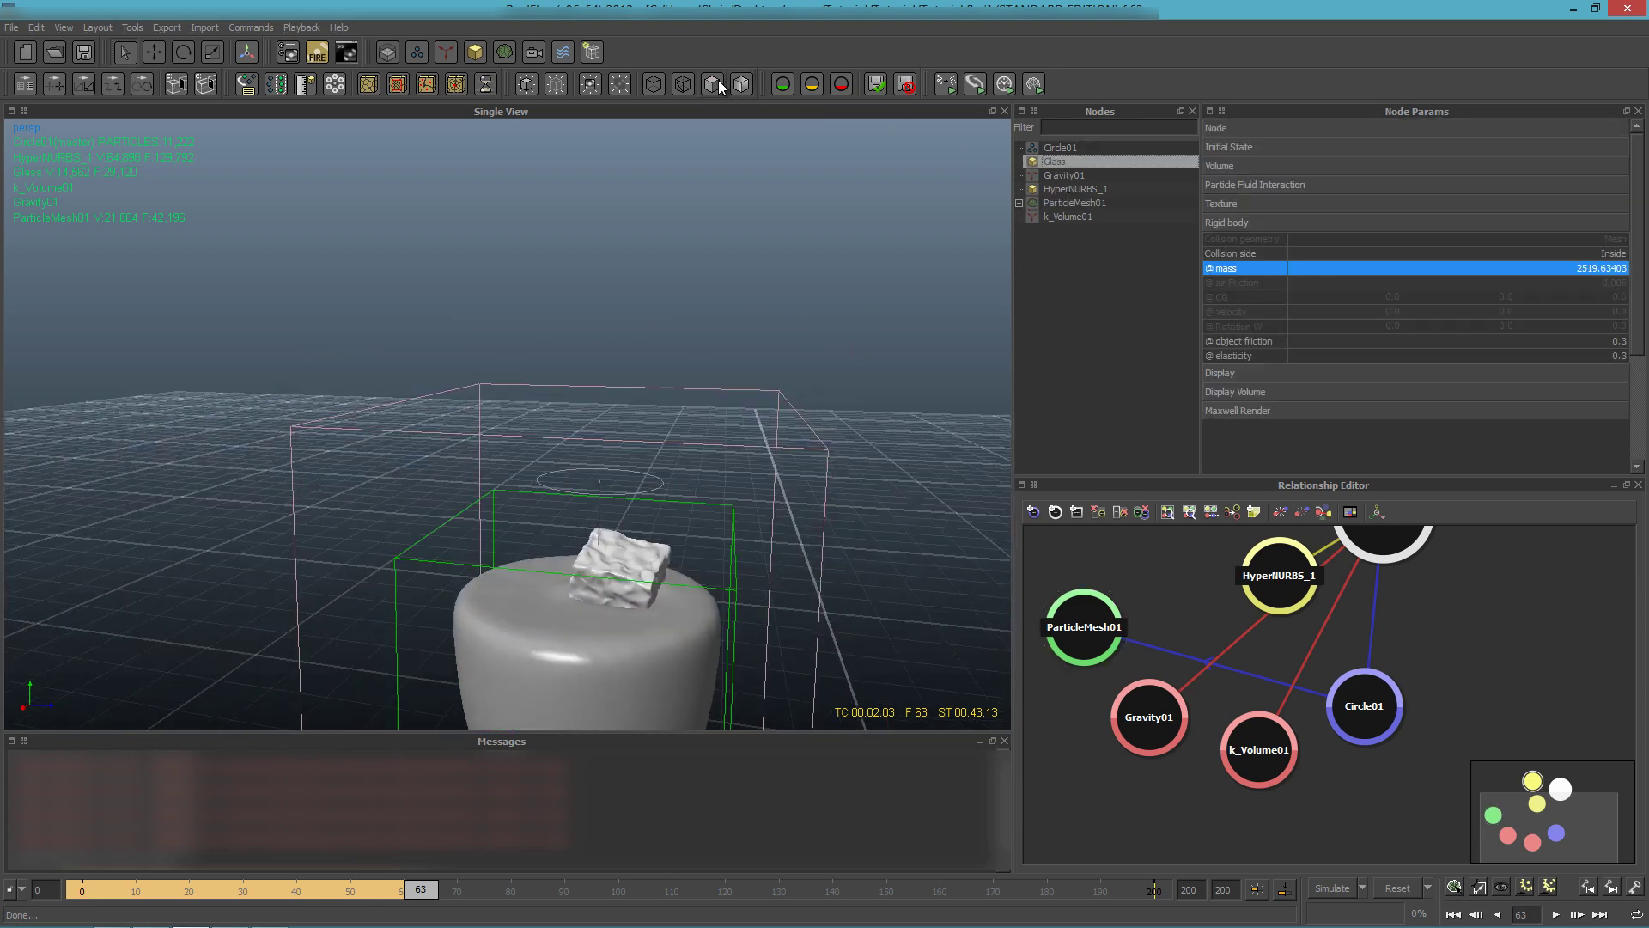
{"action": "left_click", "coordinate": [1071, 333]}
{"action": "left_click_drag", "start_coordinate": [822, 394], "coordinate": [643, 441], "text": "alt"}
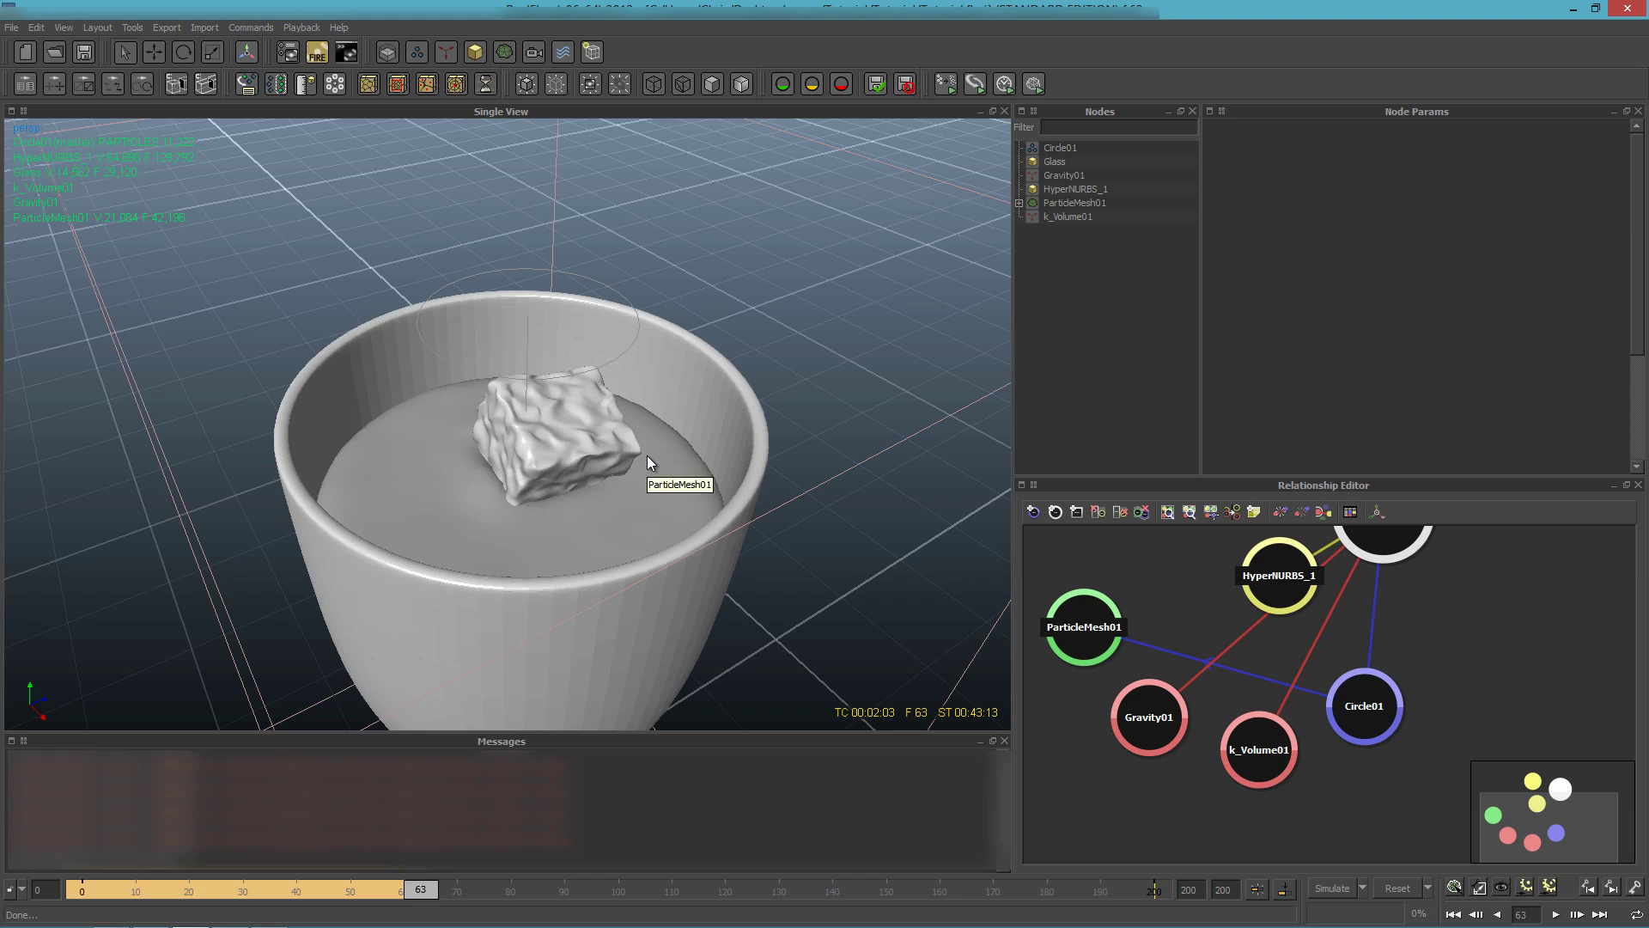
{"action": "scroll", "coordinate": [683, 365], "scroll_direction": "down", "scroll_amount": 3}
{"action": "mouse_move", "coordinate": [647, 410]}
{"action": "left_mouse_down", "text": "alt"}
{"action": "mouse_move", "coordinate": [618, 383]}
{"action": "mouse_move", "coordinate": [635, 413]}
{"action": "left_mouse_up", "text": "alt"}
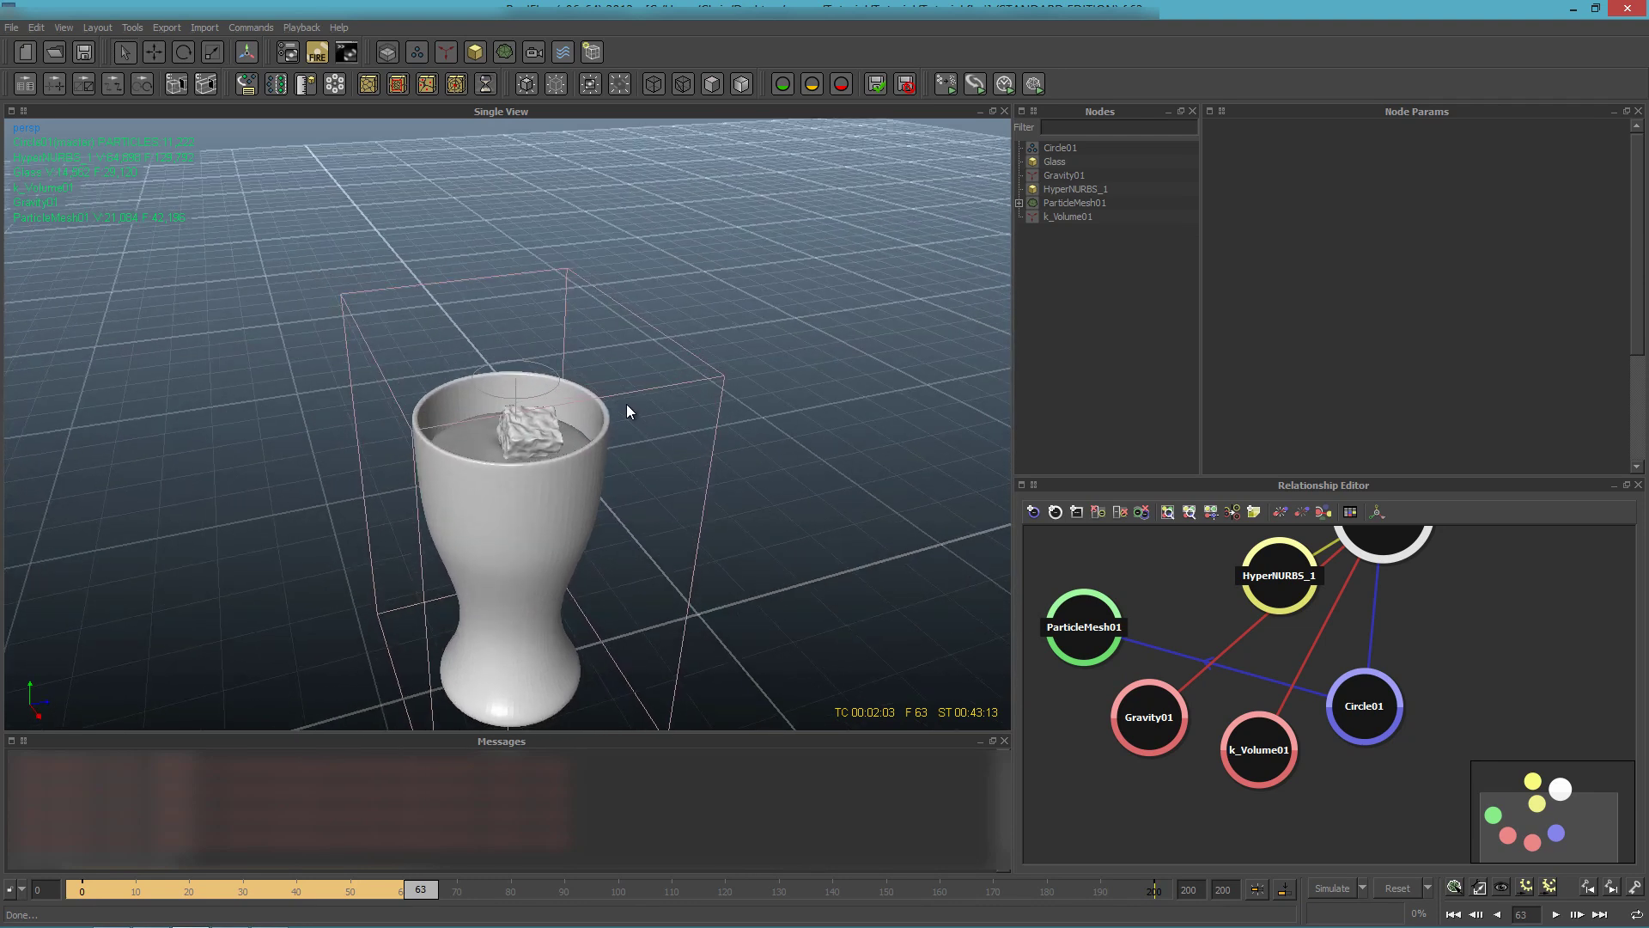
Step: Enable all outputs in Export Central, including HyperNURBS_1 and Glass, and apply Export All to the scene
{"action": "left_click", "coordinate": [172, 32]}
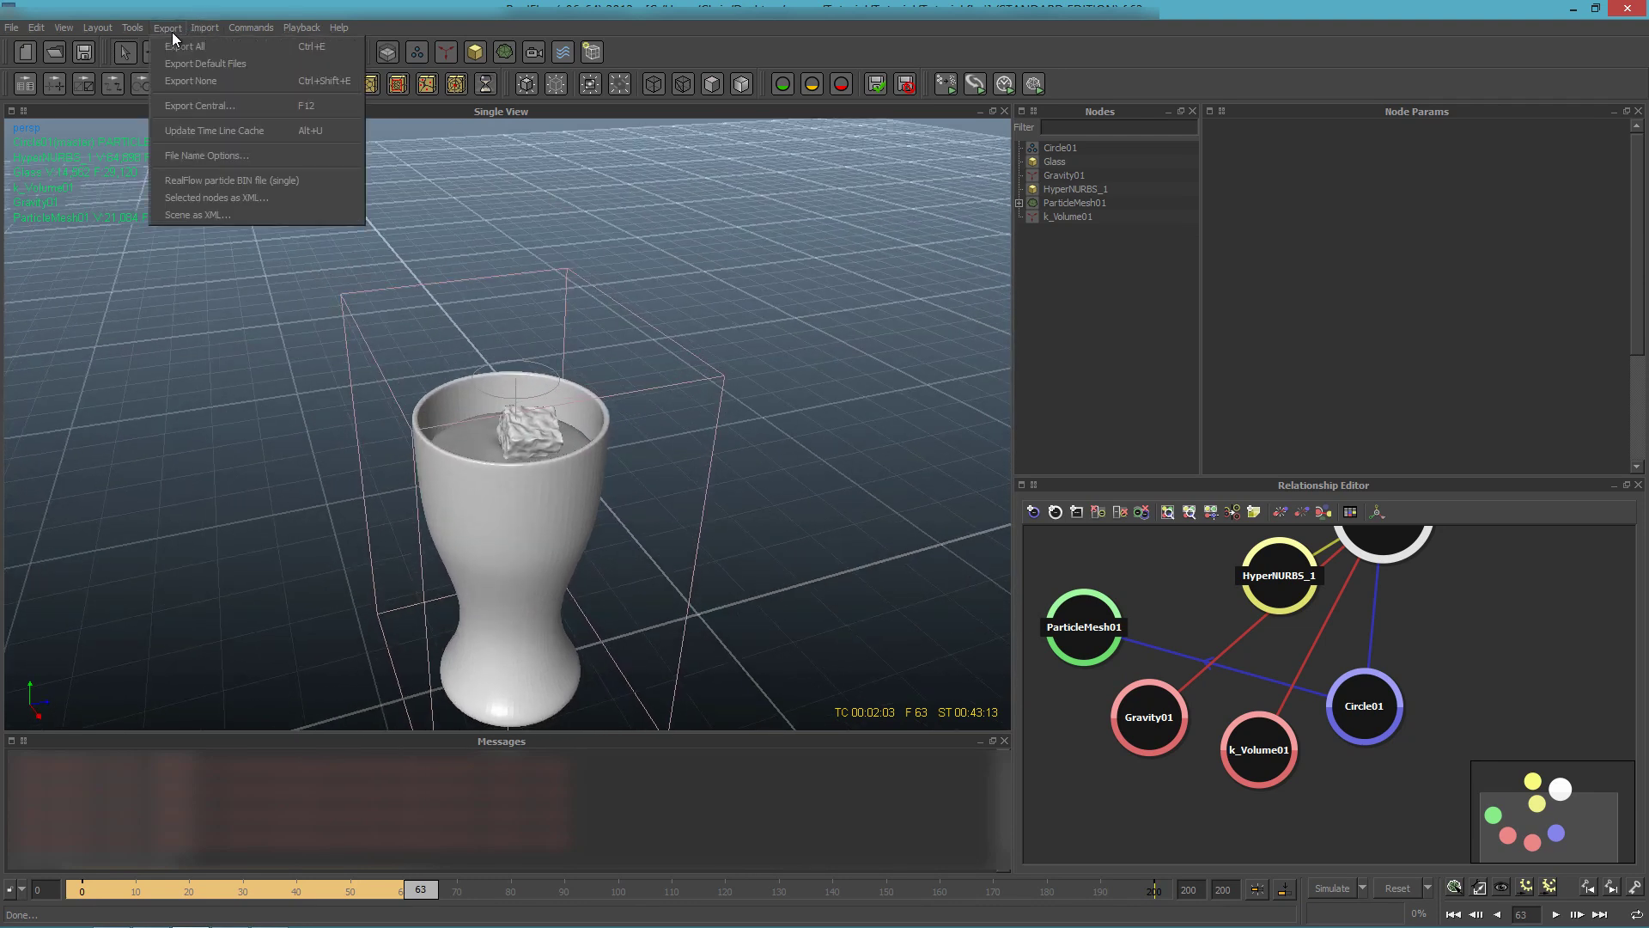
{"action": "left_click", "coordinate": [229, 106]}
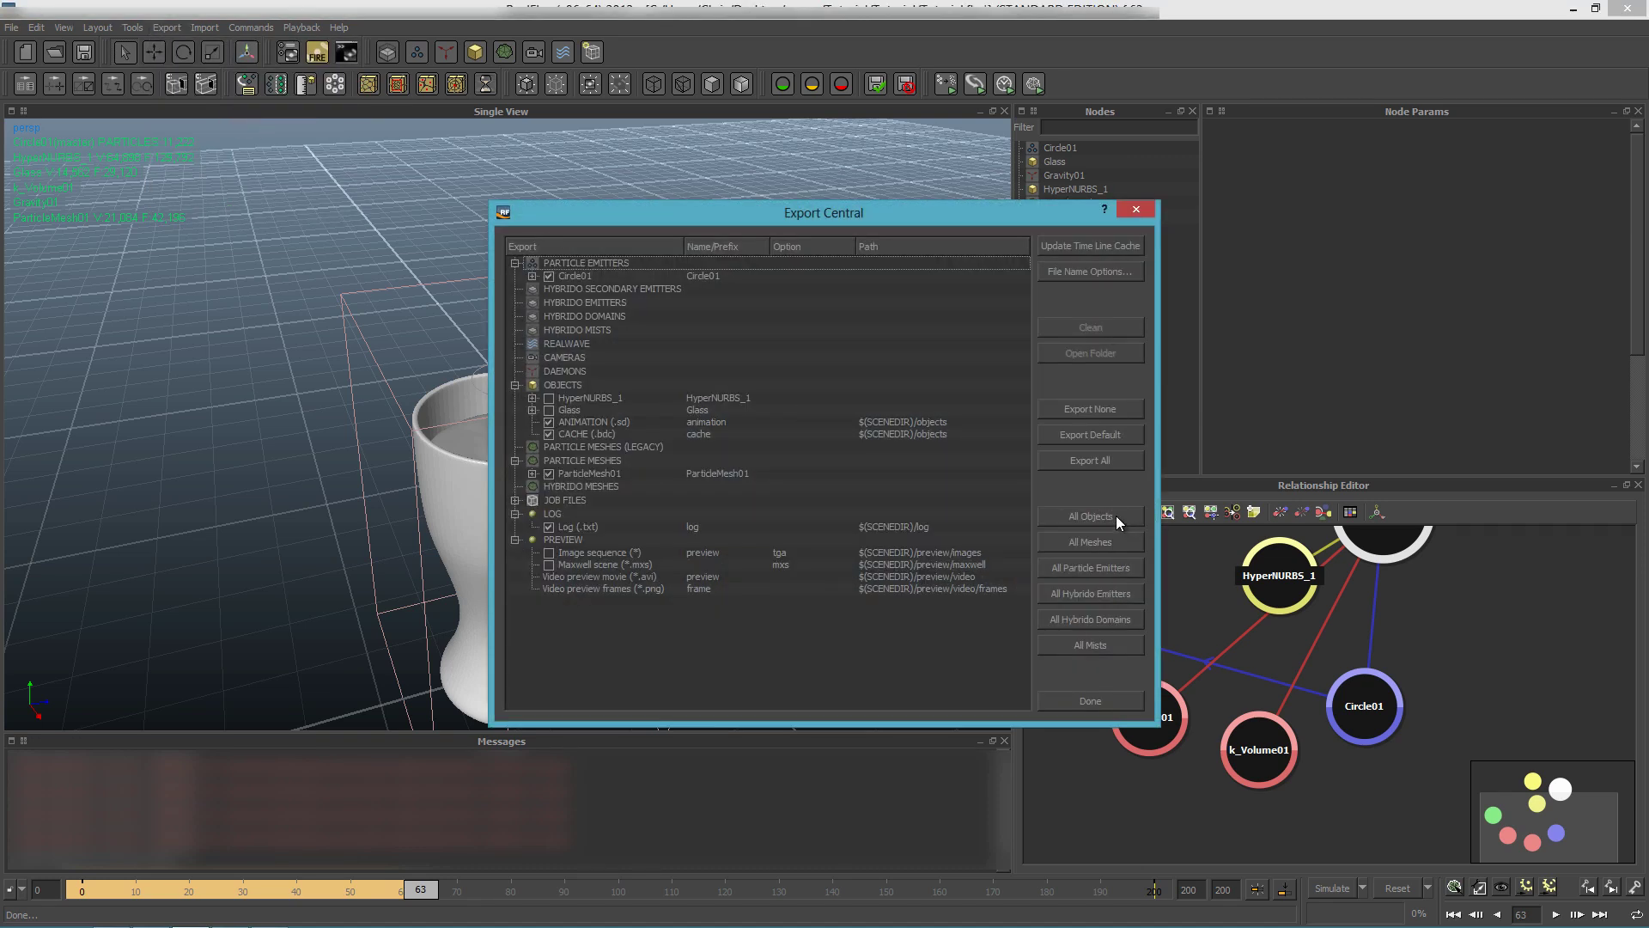
{"action": "left_click", "coordinate": [1104, 462]}
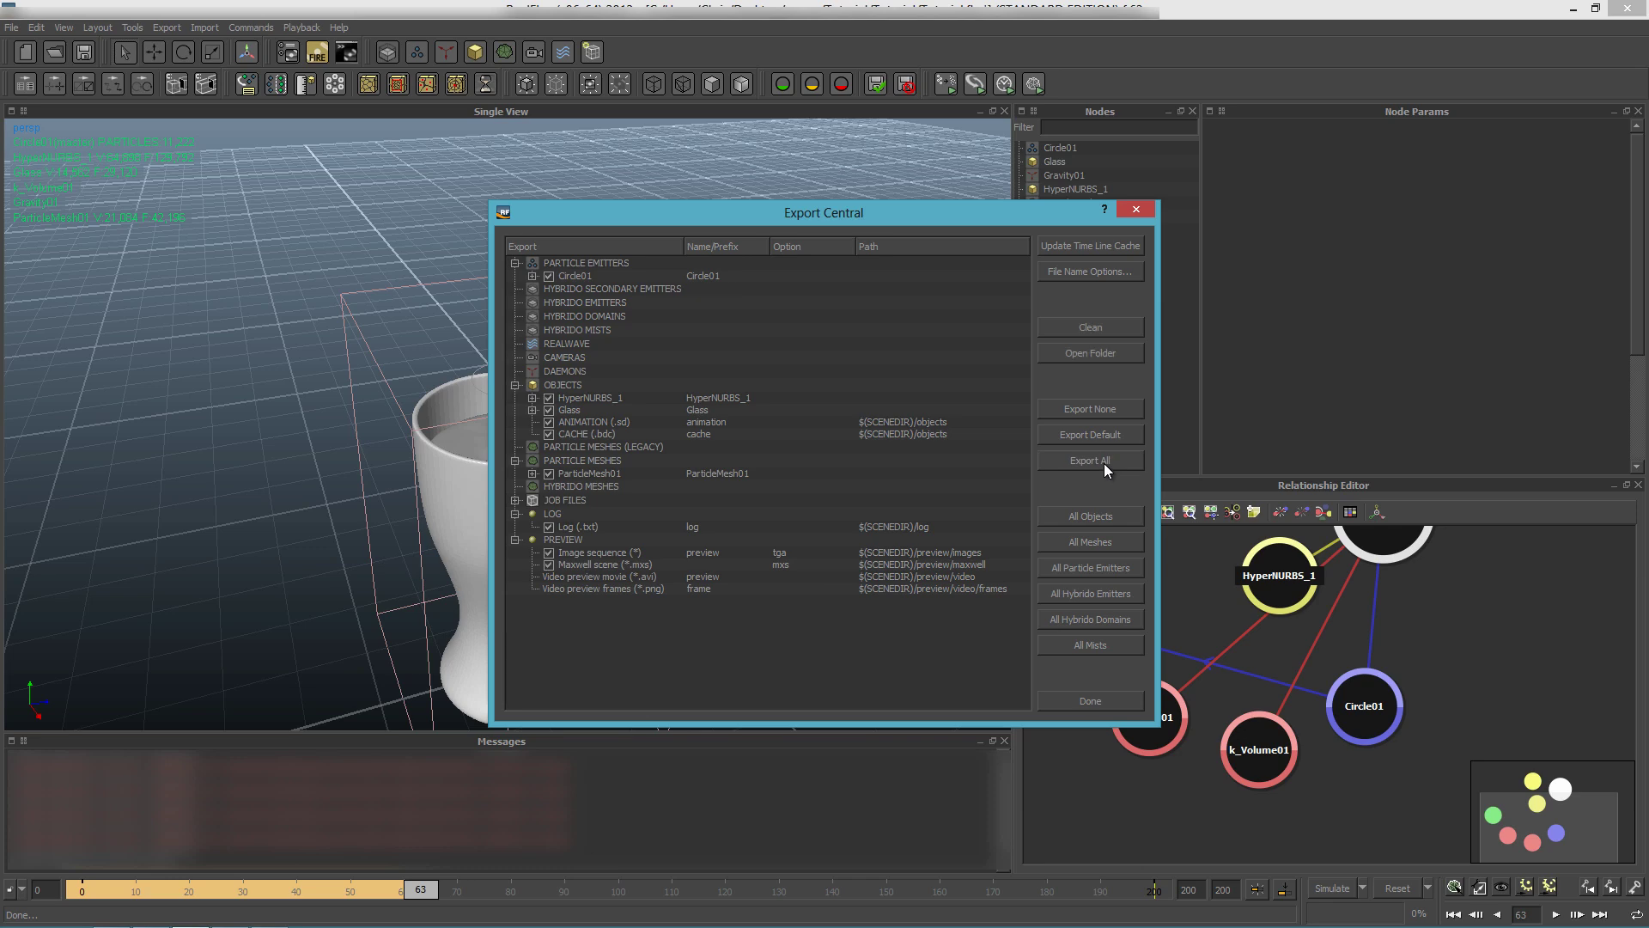
{"action": "left_click", "coordinate": [1089, 702]}
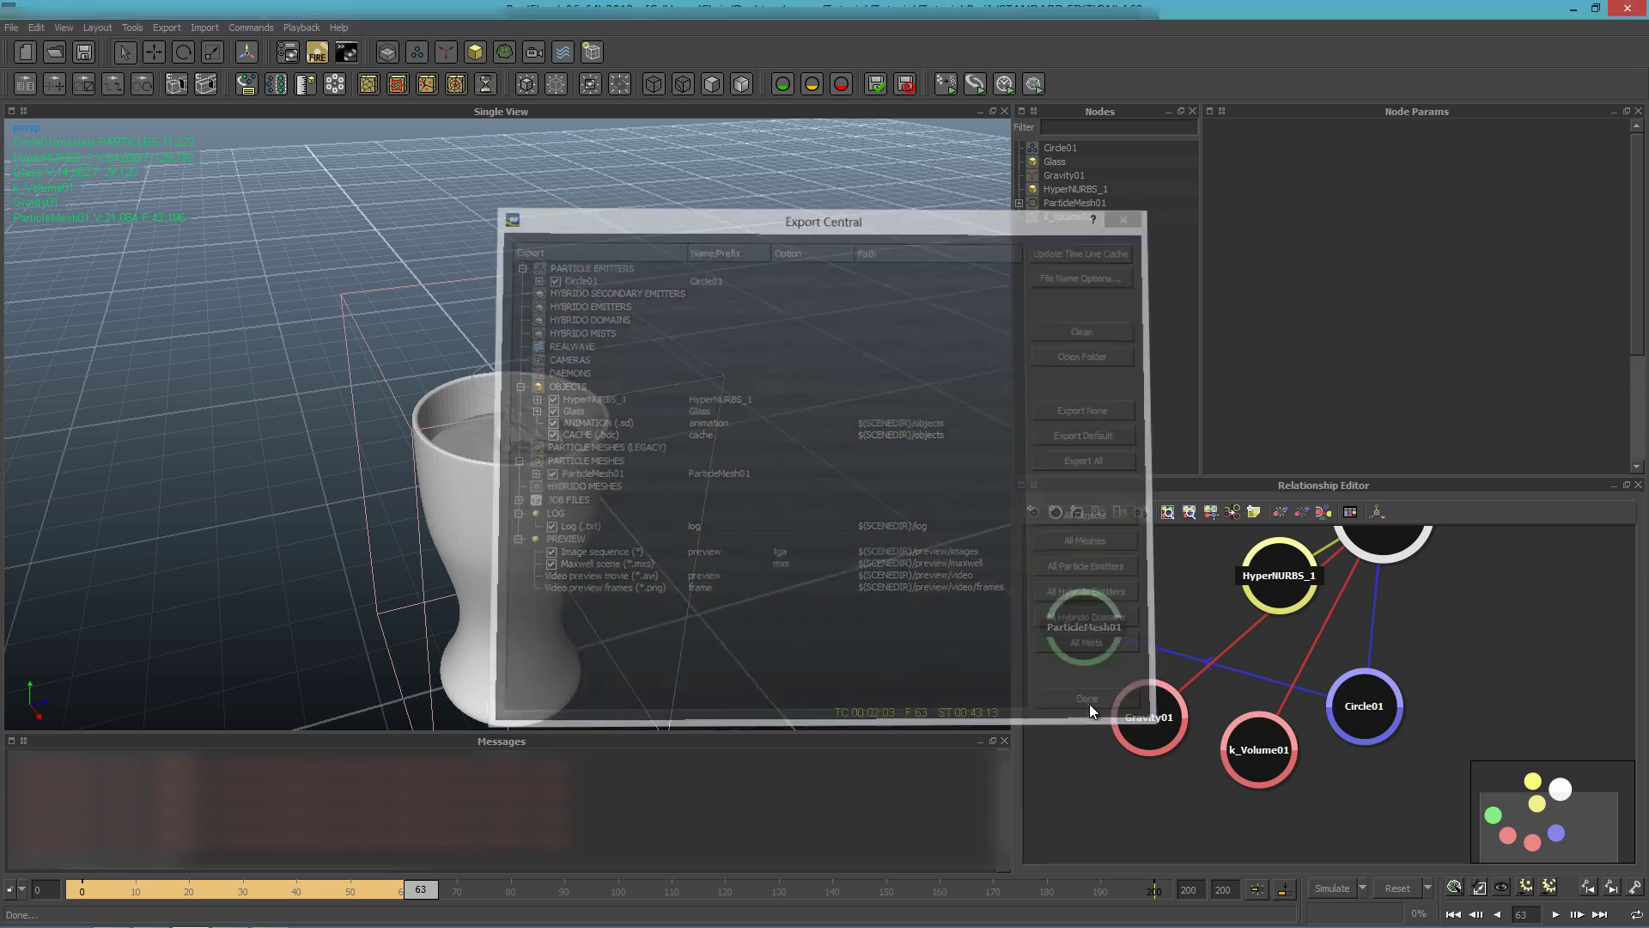
{"action": "left_click", "coordinate": [154, 29]}
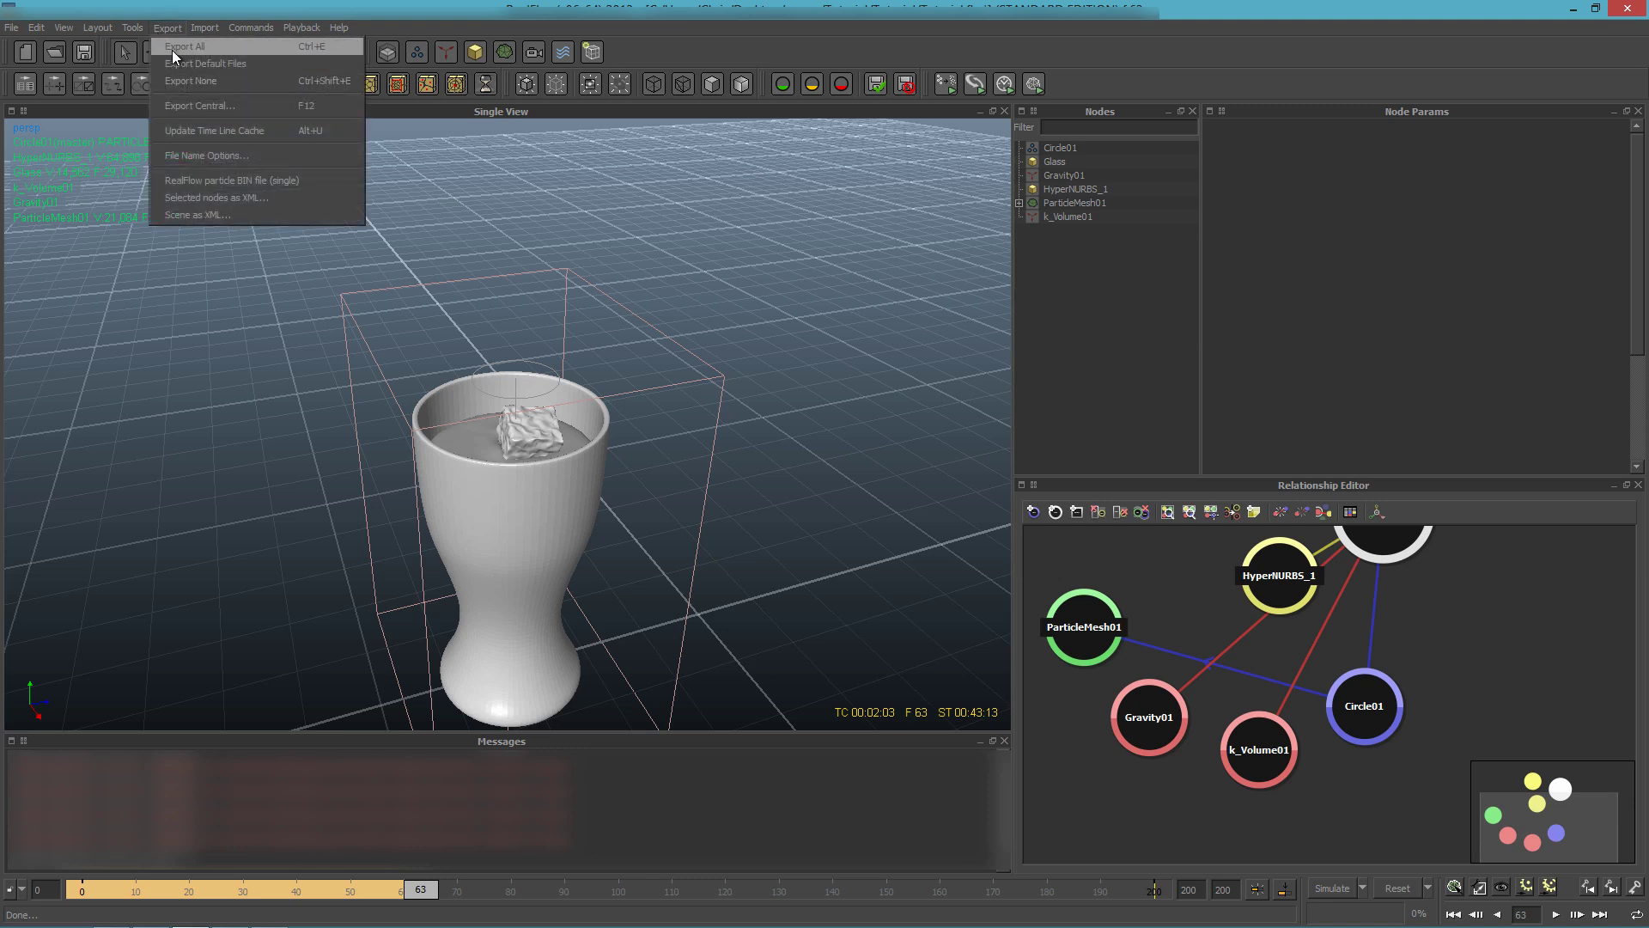
{"action": "left_click", "coordinate": [172, 49]}
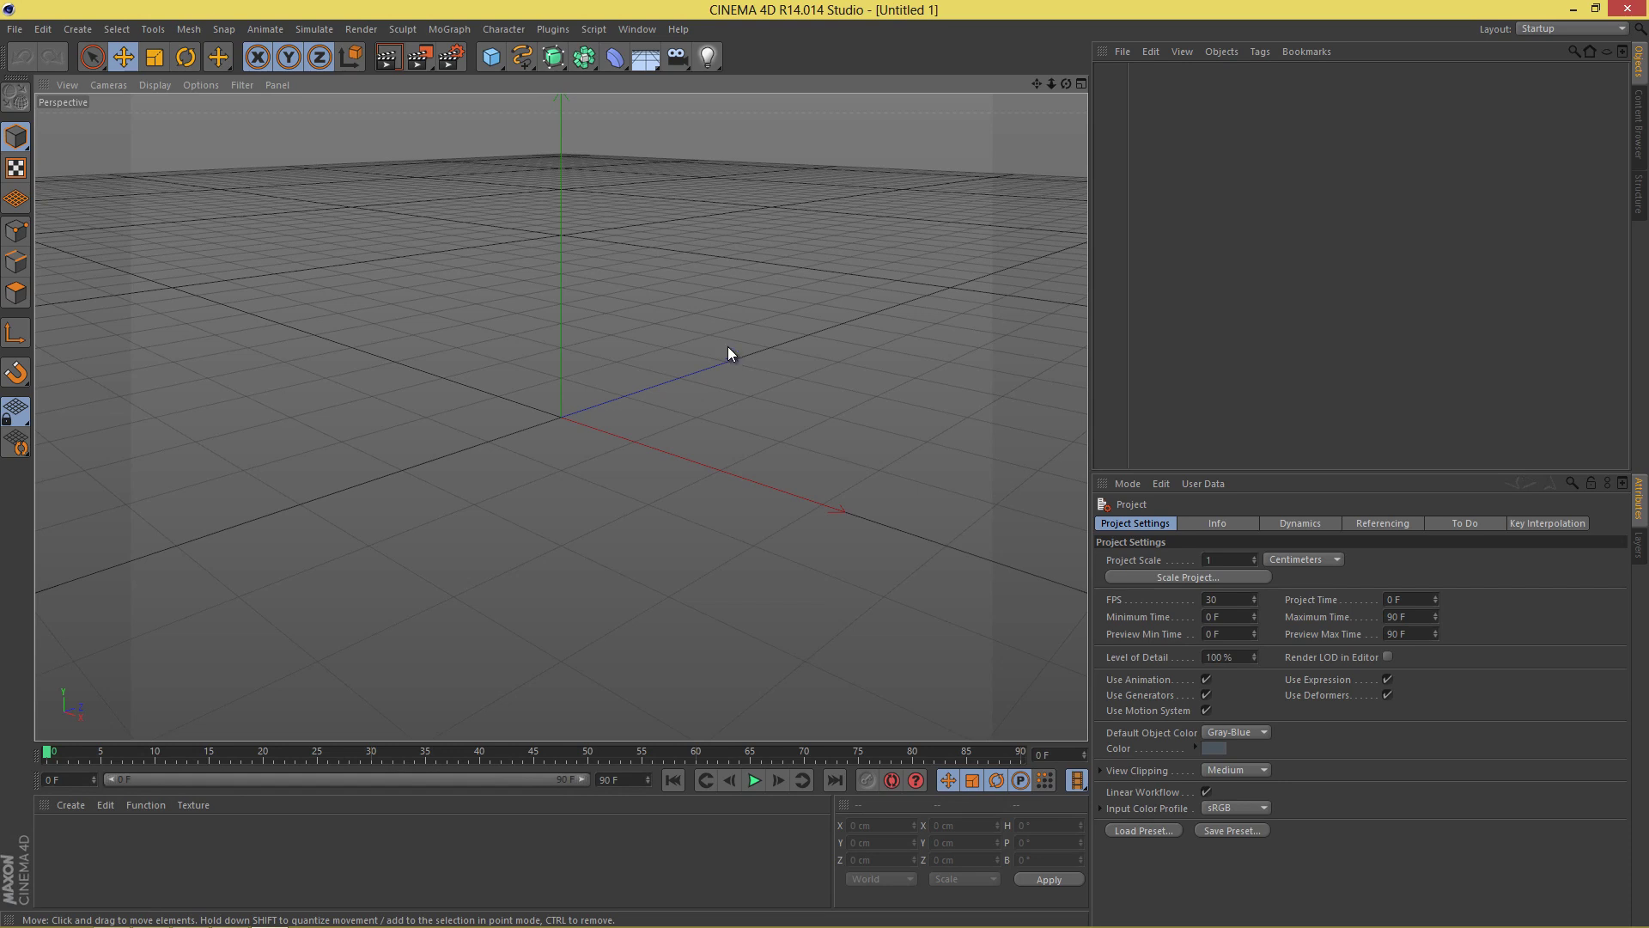
Step: Switch to CINEMA 4D and import animation.sd from the Tutorial project's objects folder with the RealFlow SD Importer
{"action": "left_click", "coordinate": [553, 30]}
{"action": "mouse_move", "coordinate": [640, 81]}
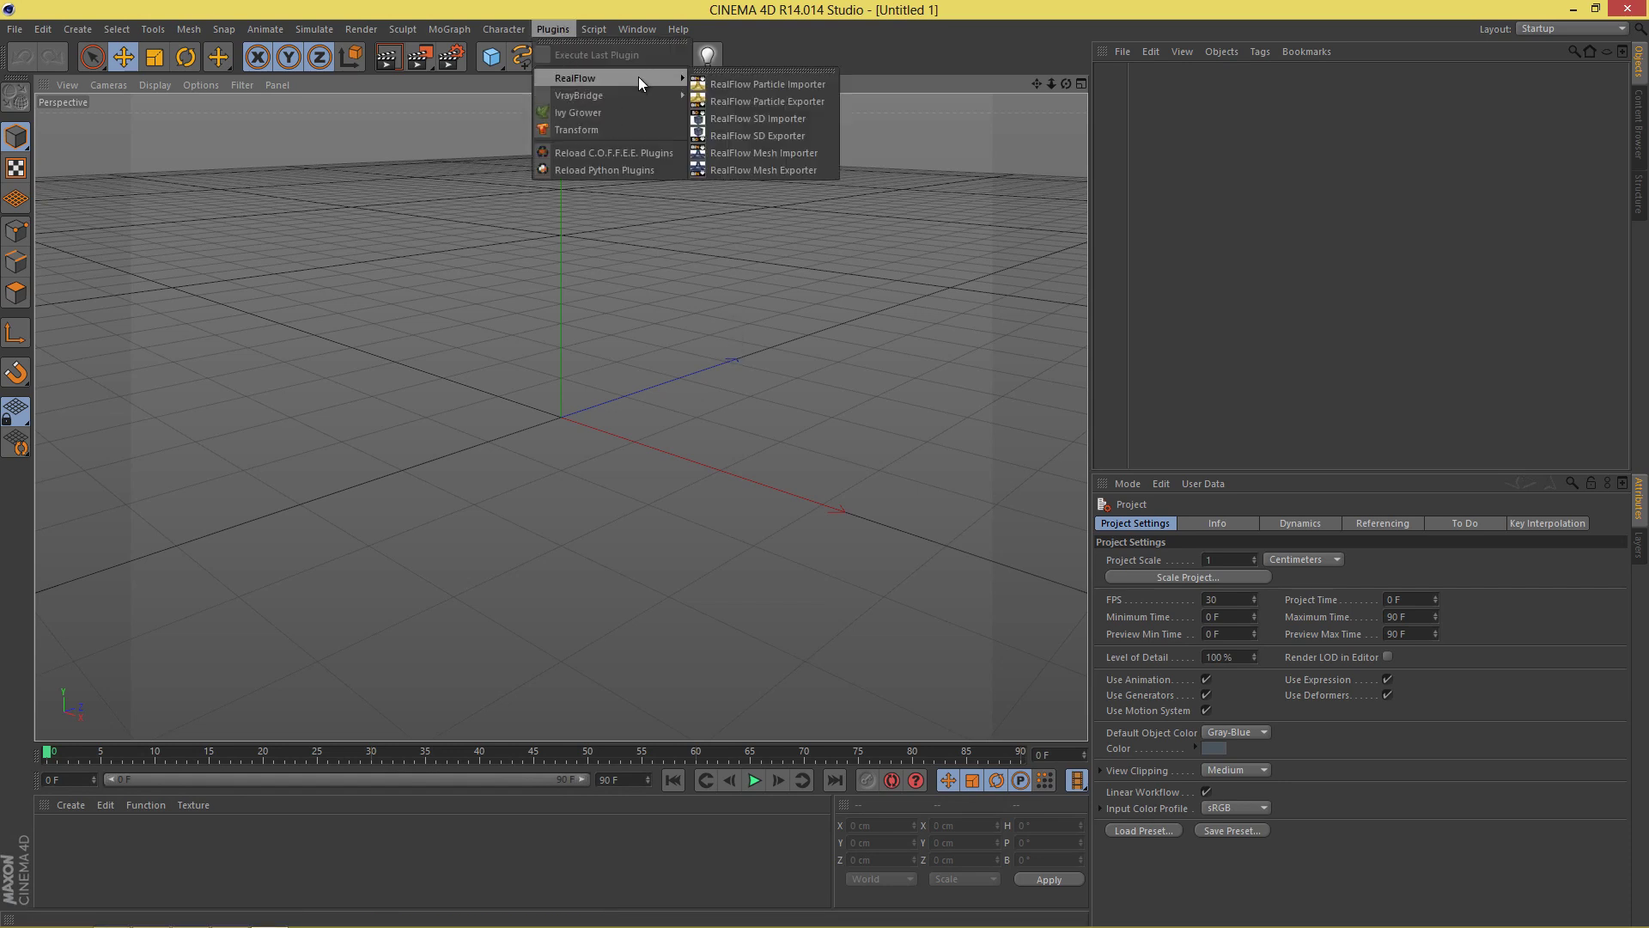
{"action": "left_click", "coordinate": [808, 121]}
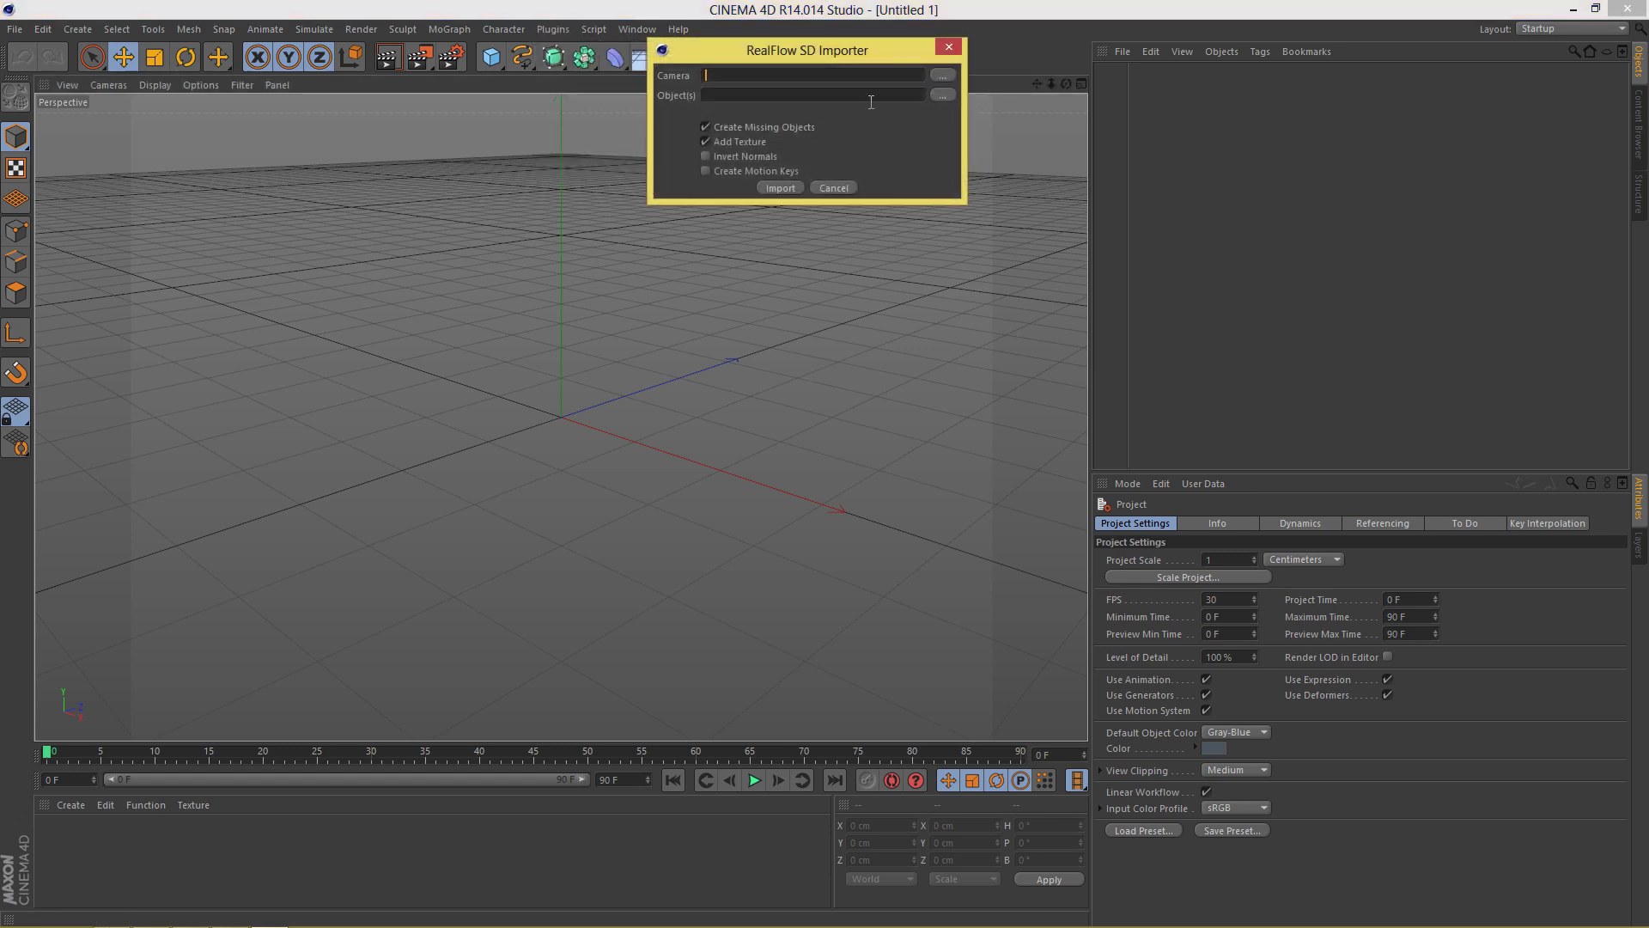
{"action": "left_click", "coordinate": [942, 95]}
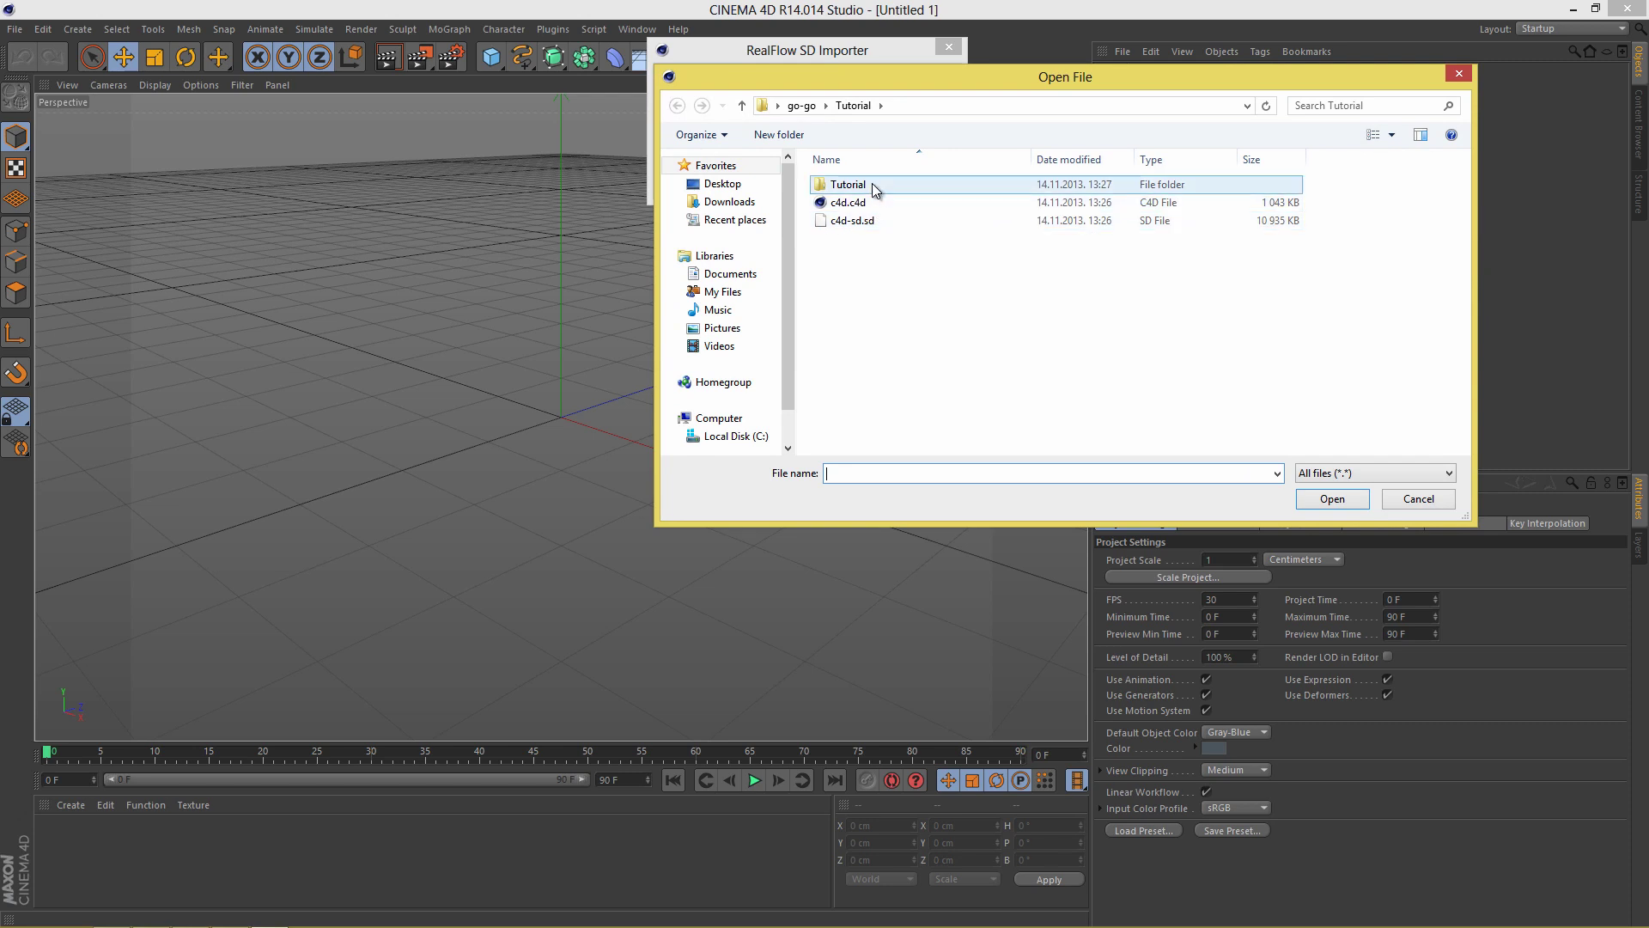
{"action": "double_click", "coordinate": [873, 183]}
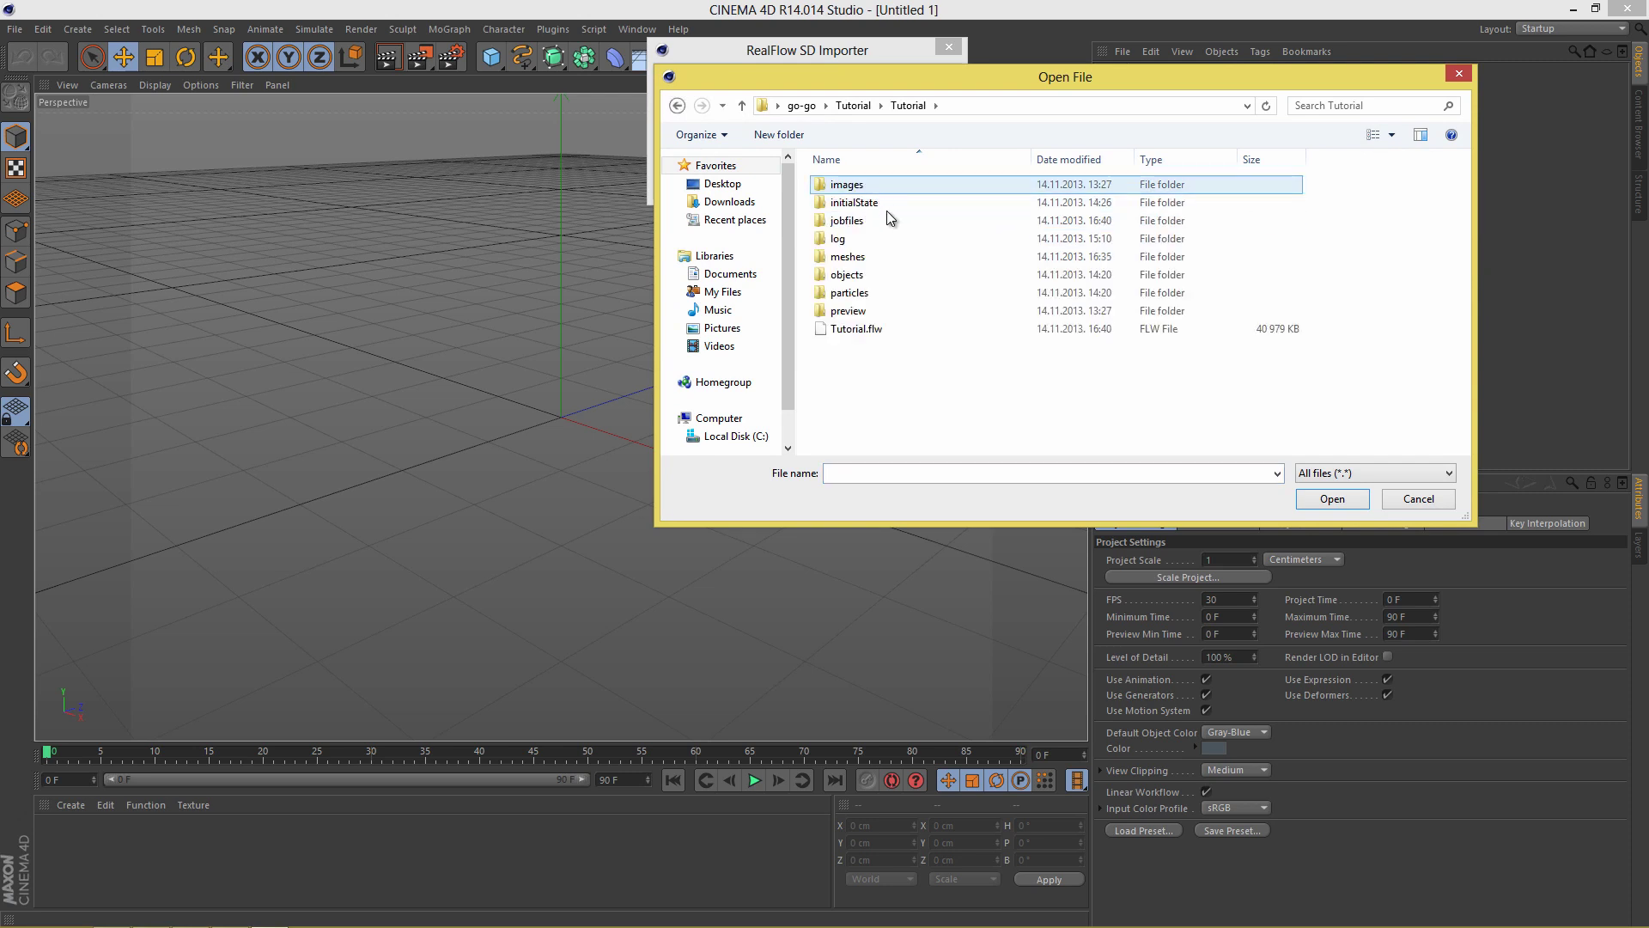
{"action": "double_click", "coordinate": [896, 273]}
{"action": "left_click", "coordinate": [891, 184]}
{"action": "left_click", "coordinate": [1330, 499]}
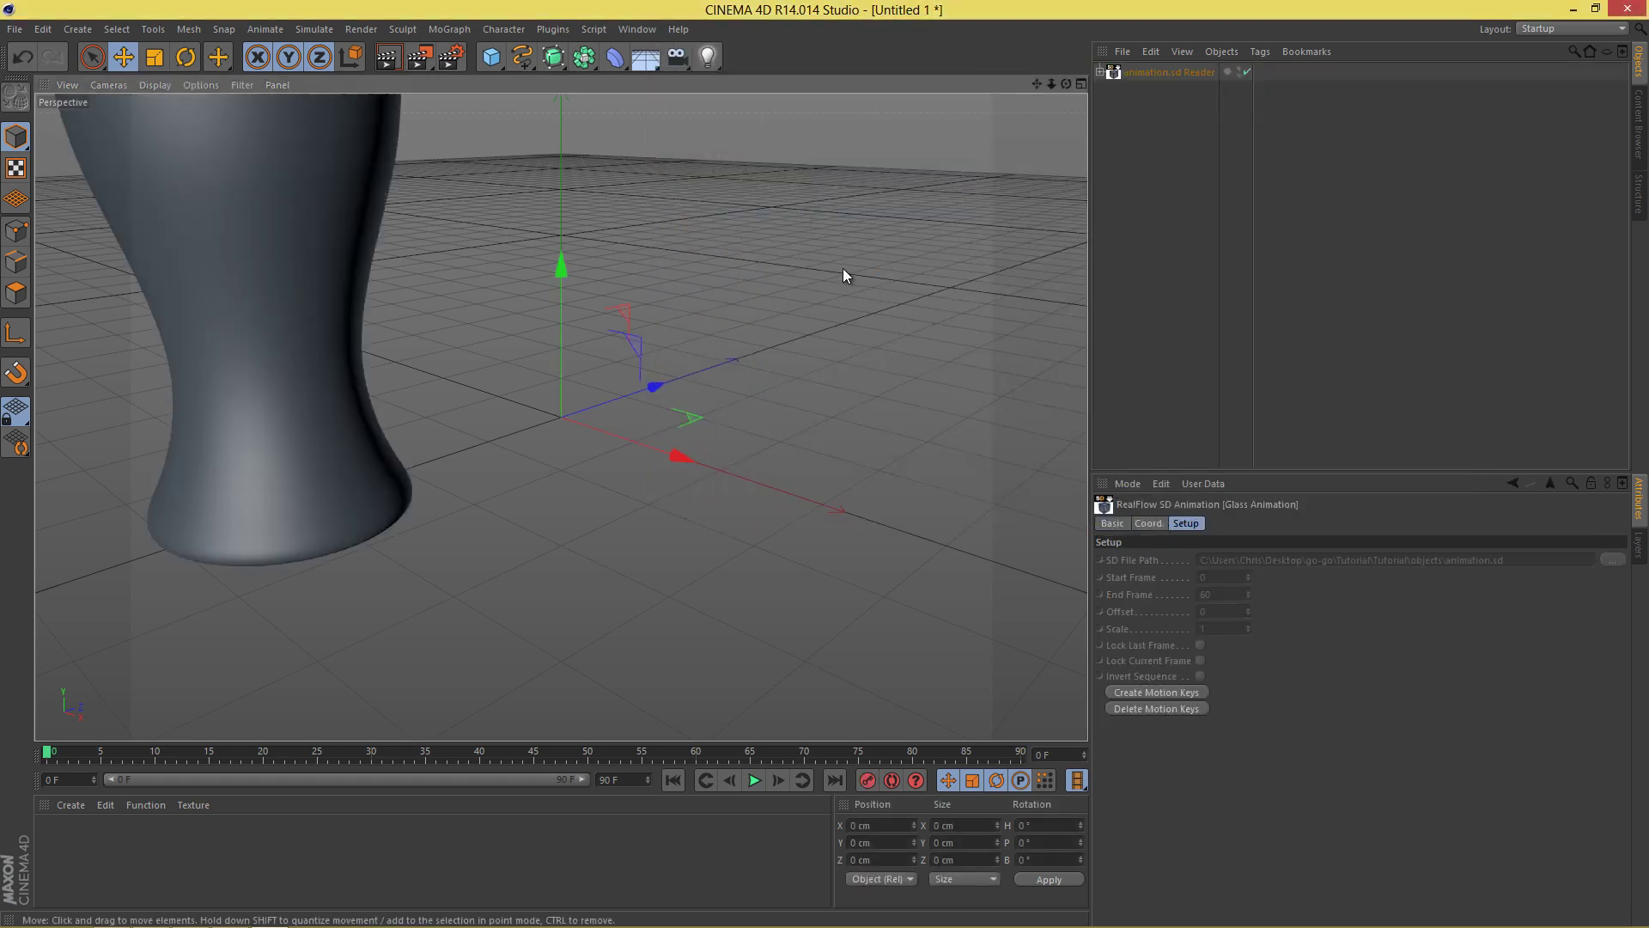
Step: Add a RealFlow Mesh Importer and load ParticleMesh01_00000.bin from the project's meshes folder
{"action": "scroll", "coordinate": [724, 235], "scroll_direction": "down", "scroll_amount": 3}
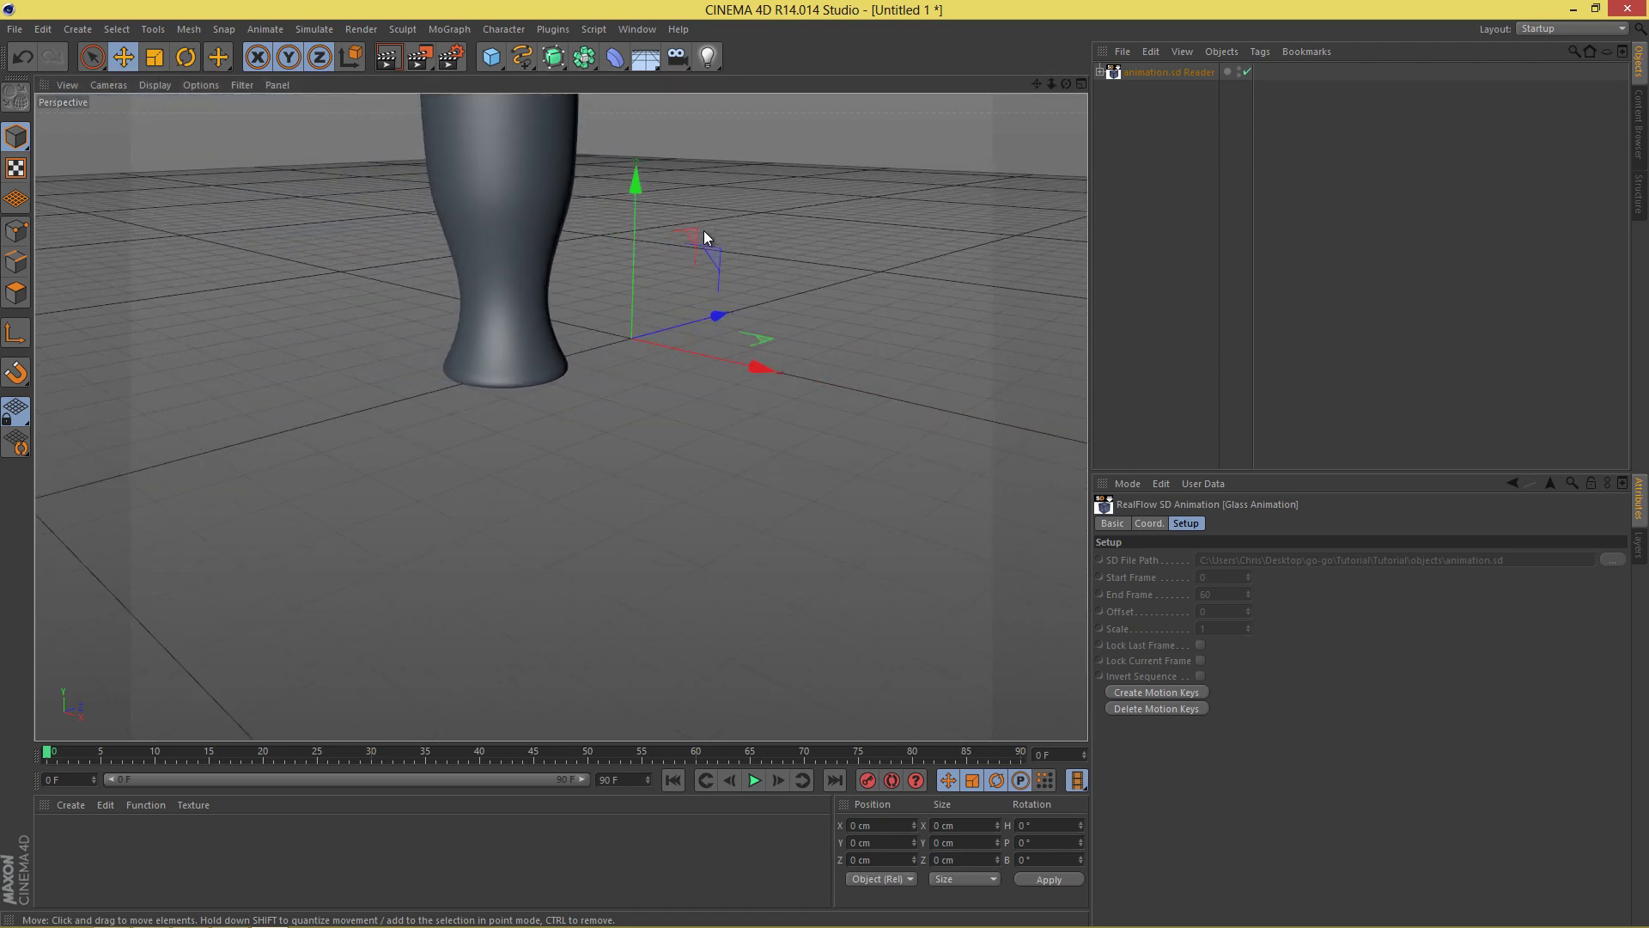
{"action": "scroll", "coordinate": [682, 513], "scroll_direction": "down", "scroll_amount": 3}
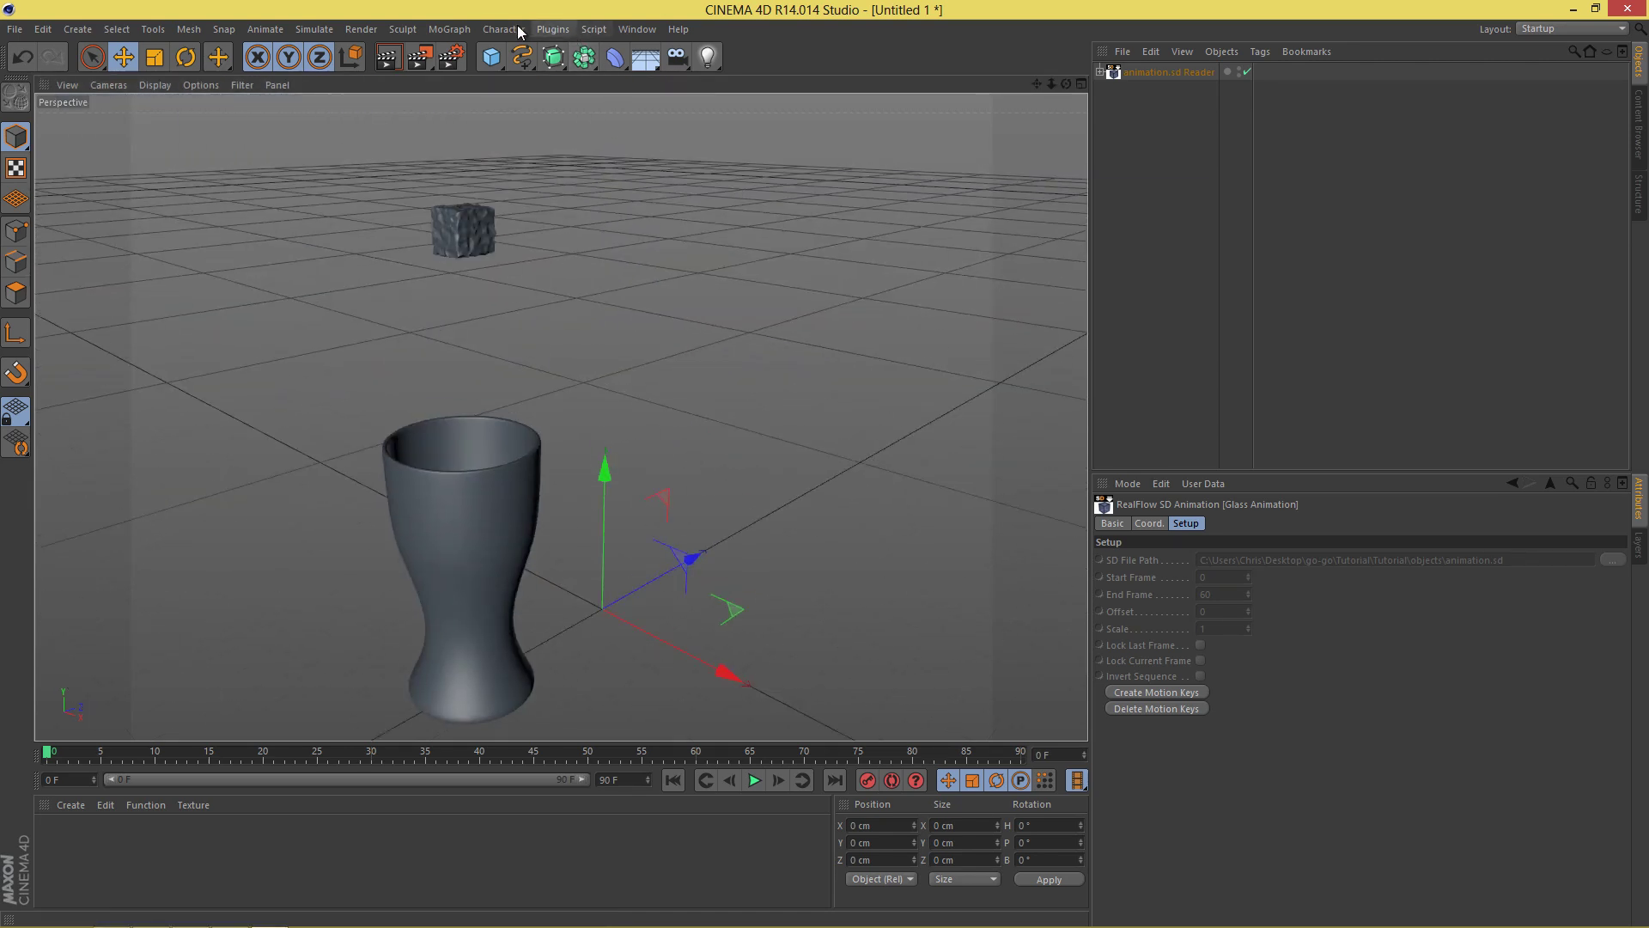
{"action": "left_click", "coordinate": [543, 34]}
{"action": "mouse_move", "coordinate": [627, 78]}
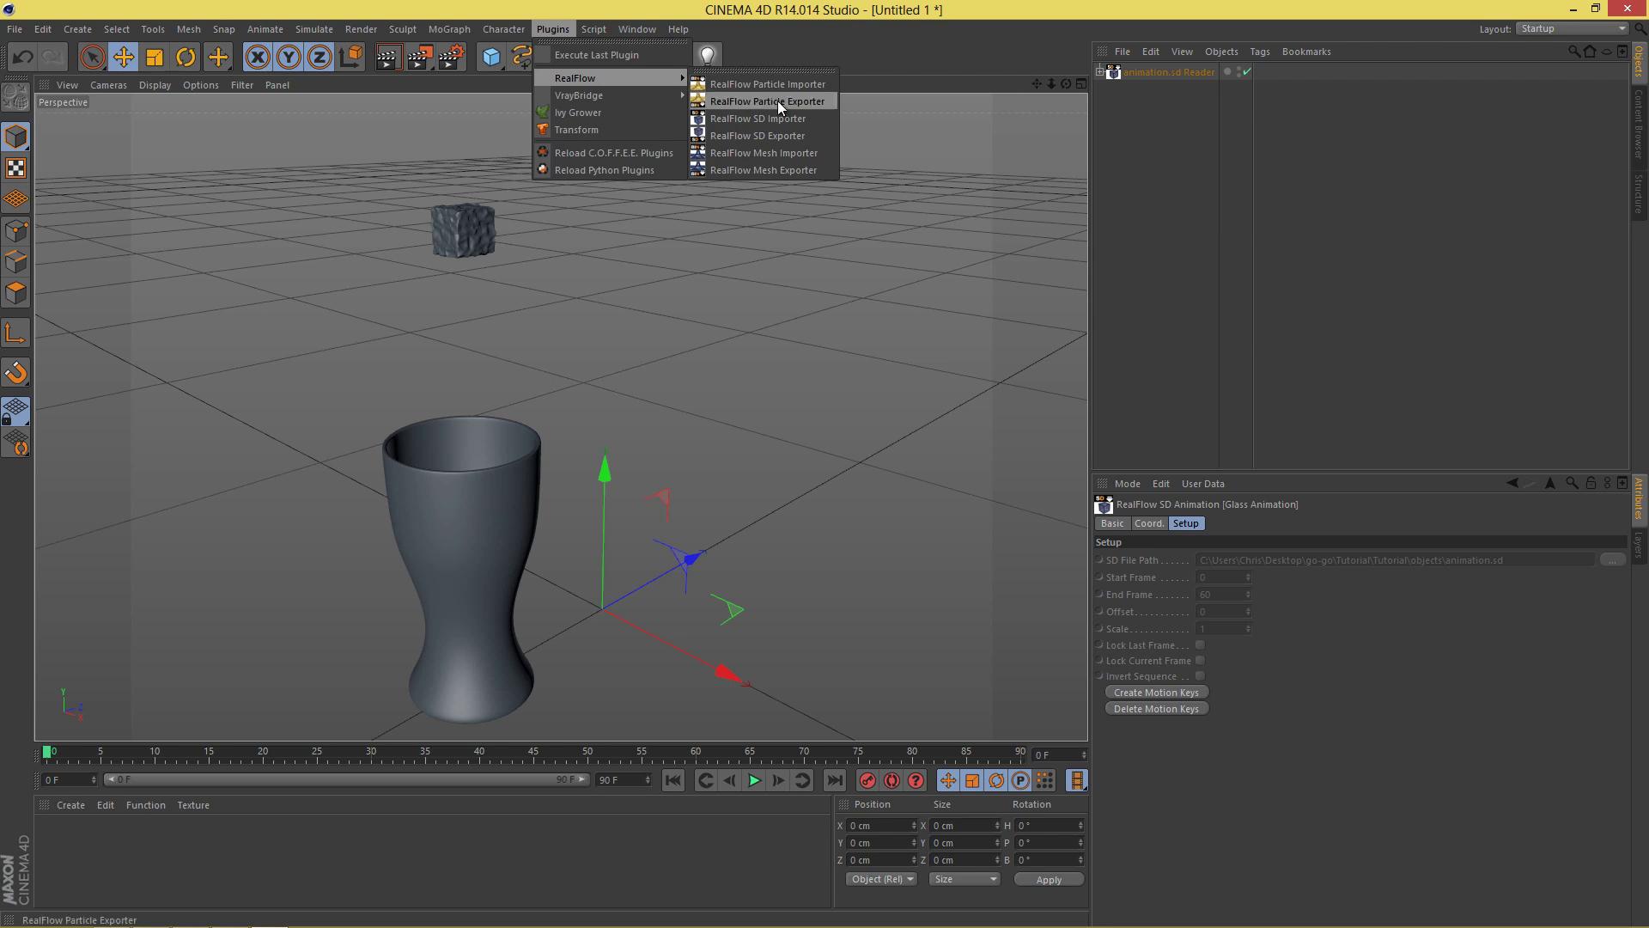
{"action": "left_click", "coordinate": [812, 154]}
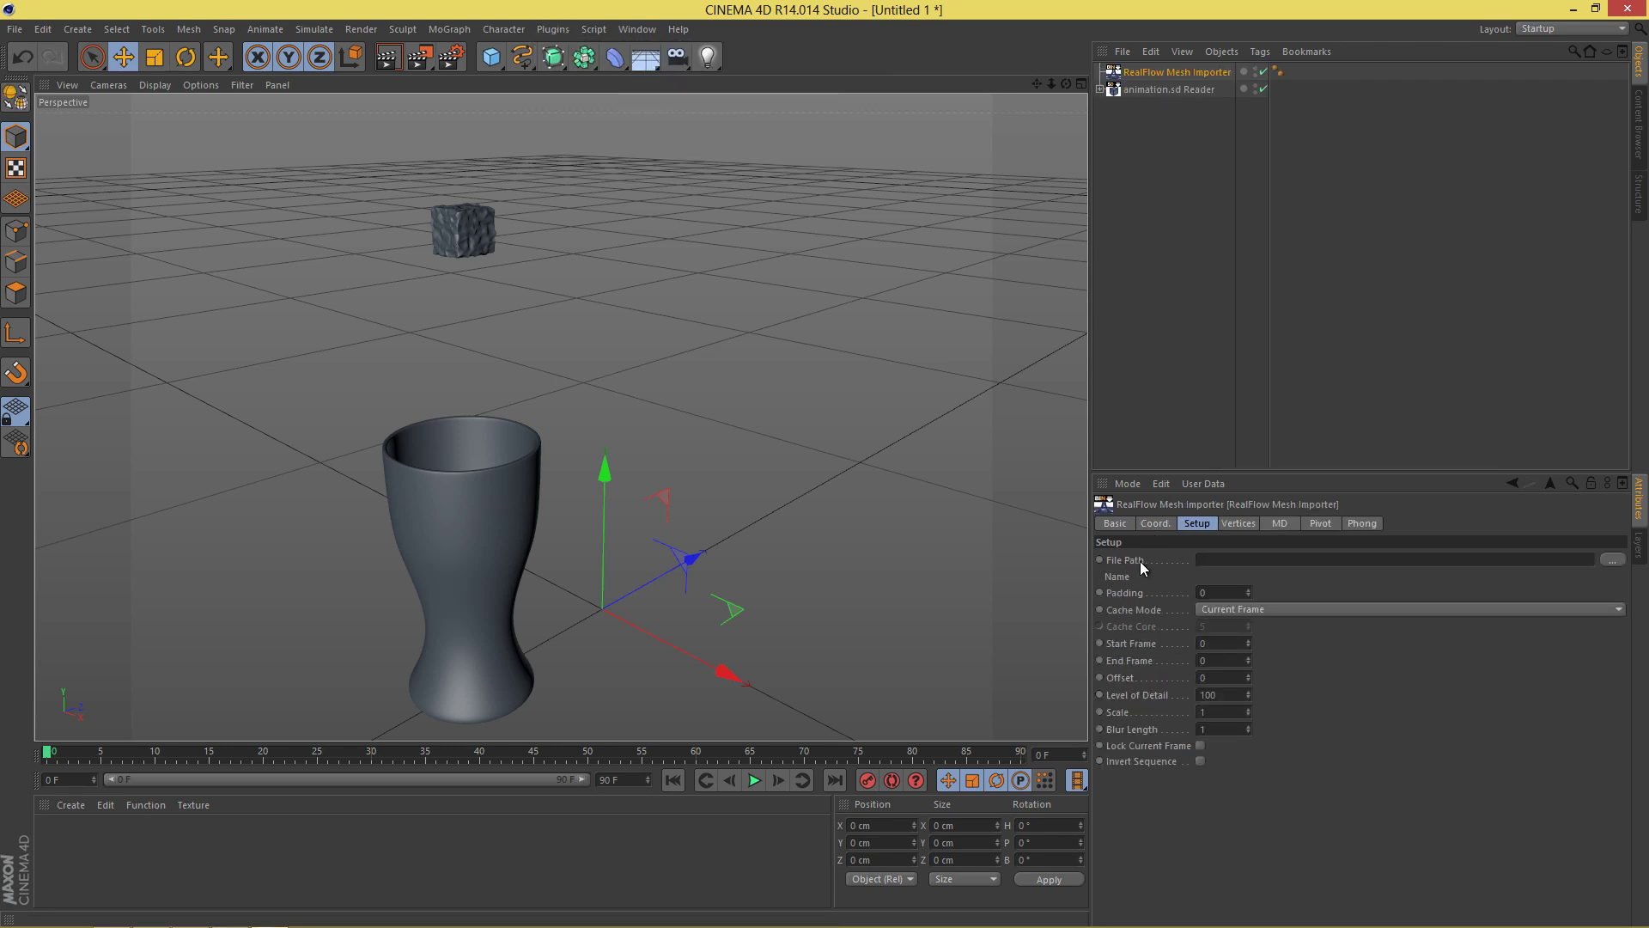
{"action": "left_click", "coordinate": [1612, 559]}
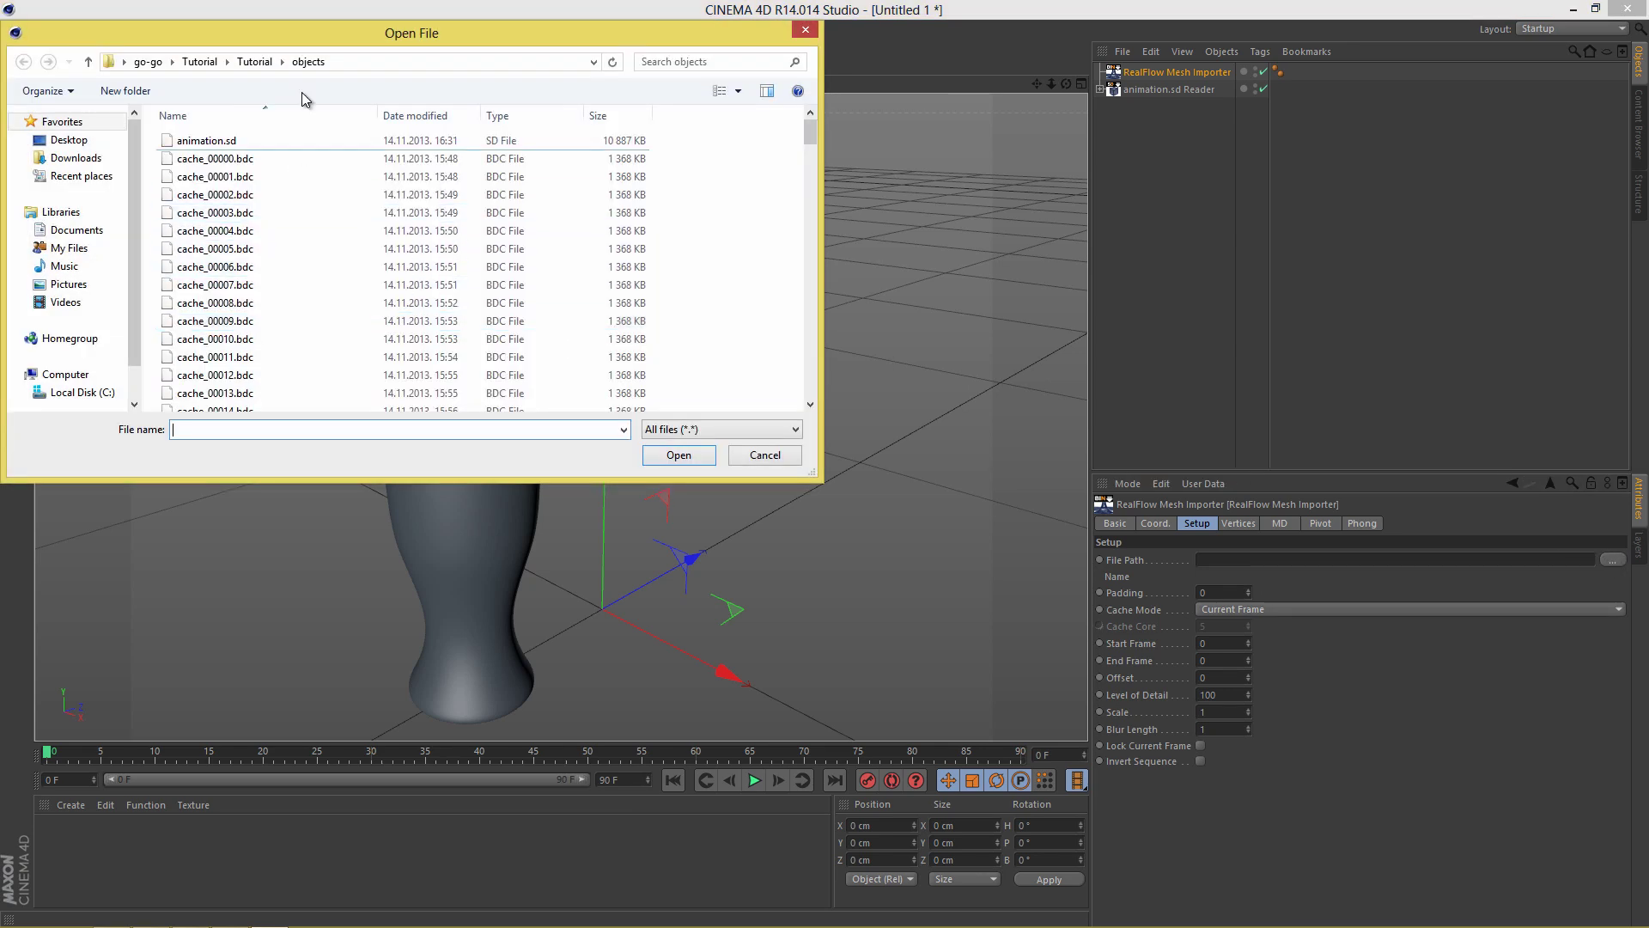
{"action": "left_click", "coordinate": [254, 61]}
{"action": "double_click", "coordinate": [220, 220]}
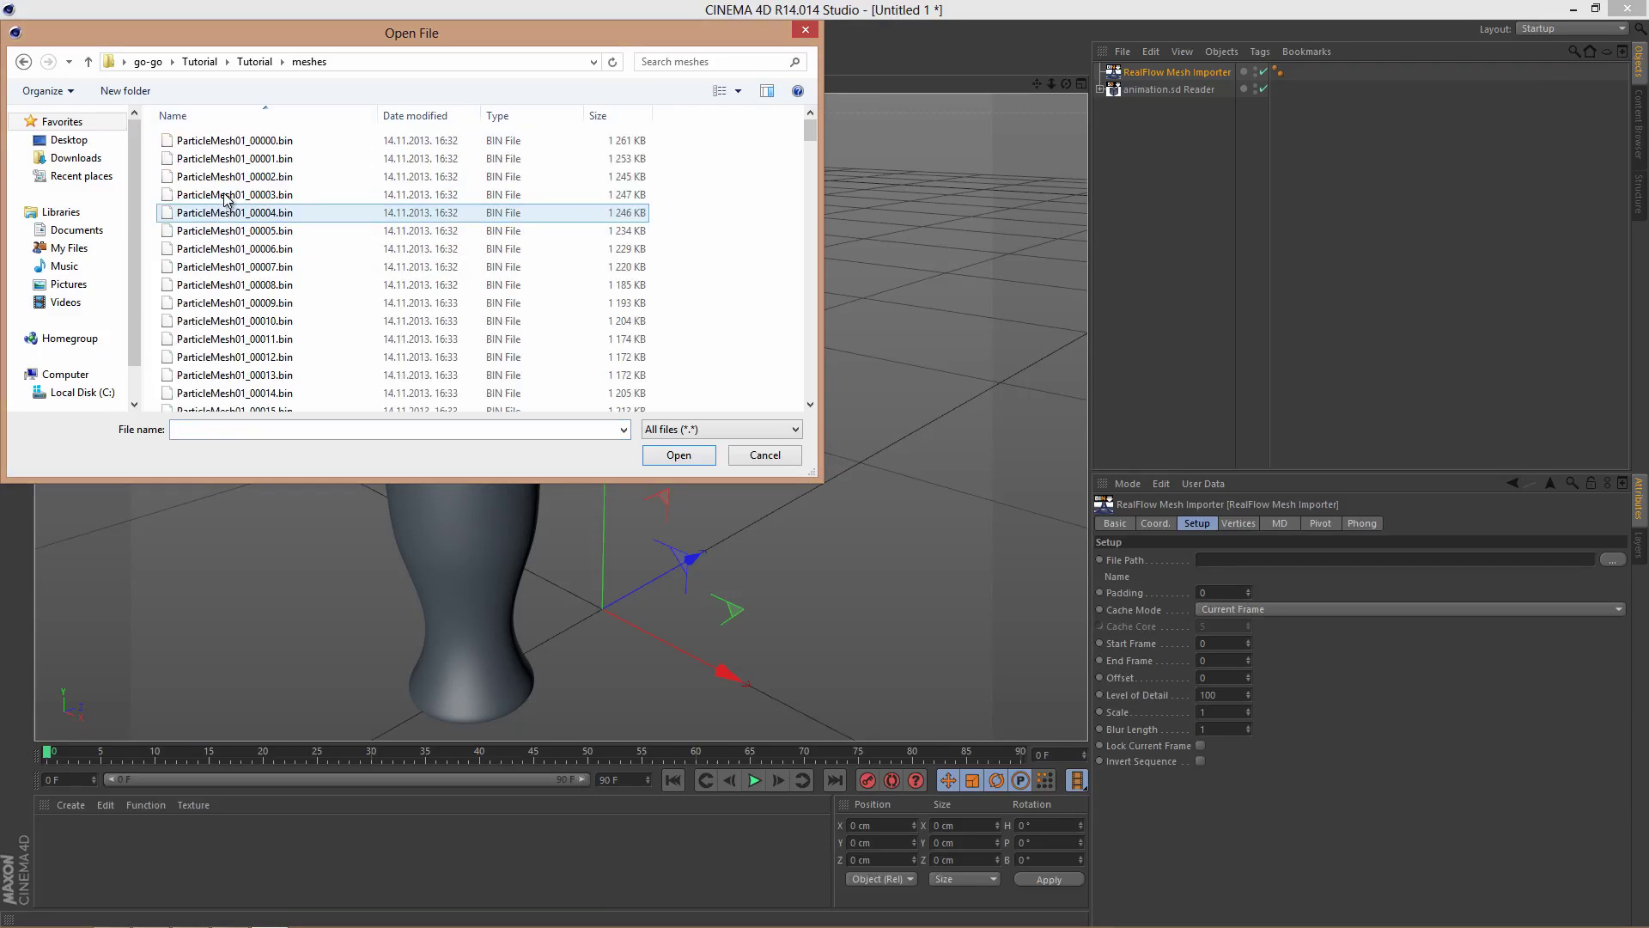
{"action": "left_click", "coordinate": [250, 144]}
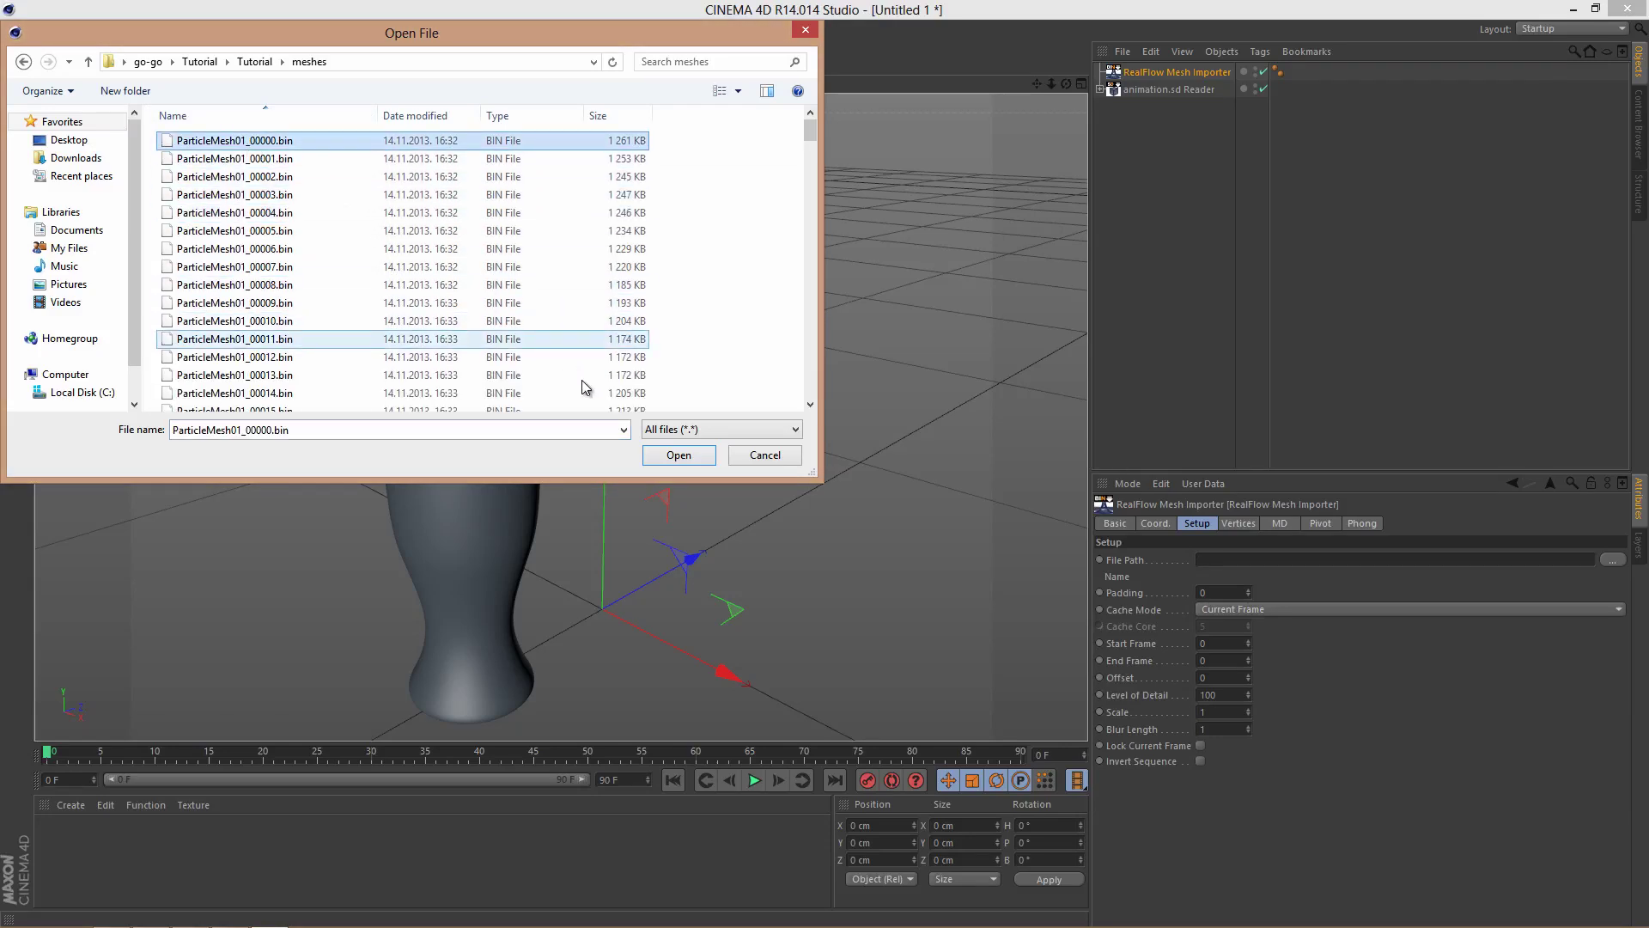
{"action": "left_click", "coordinate": [679, 456]}
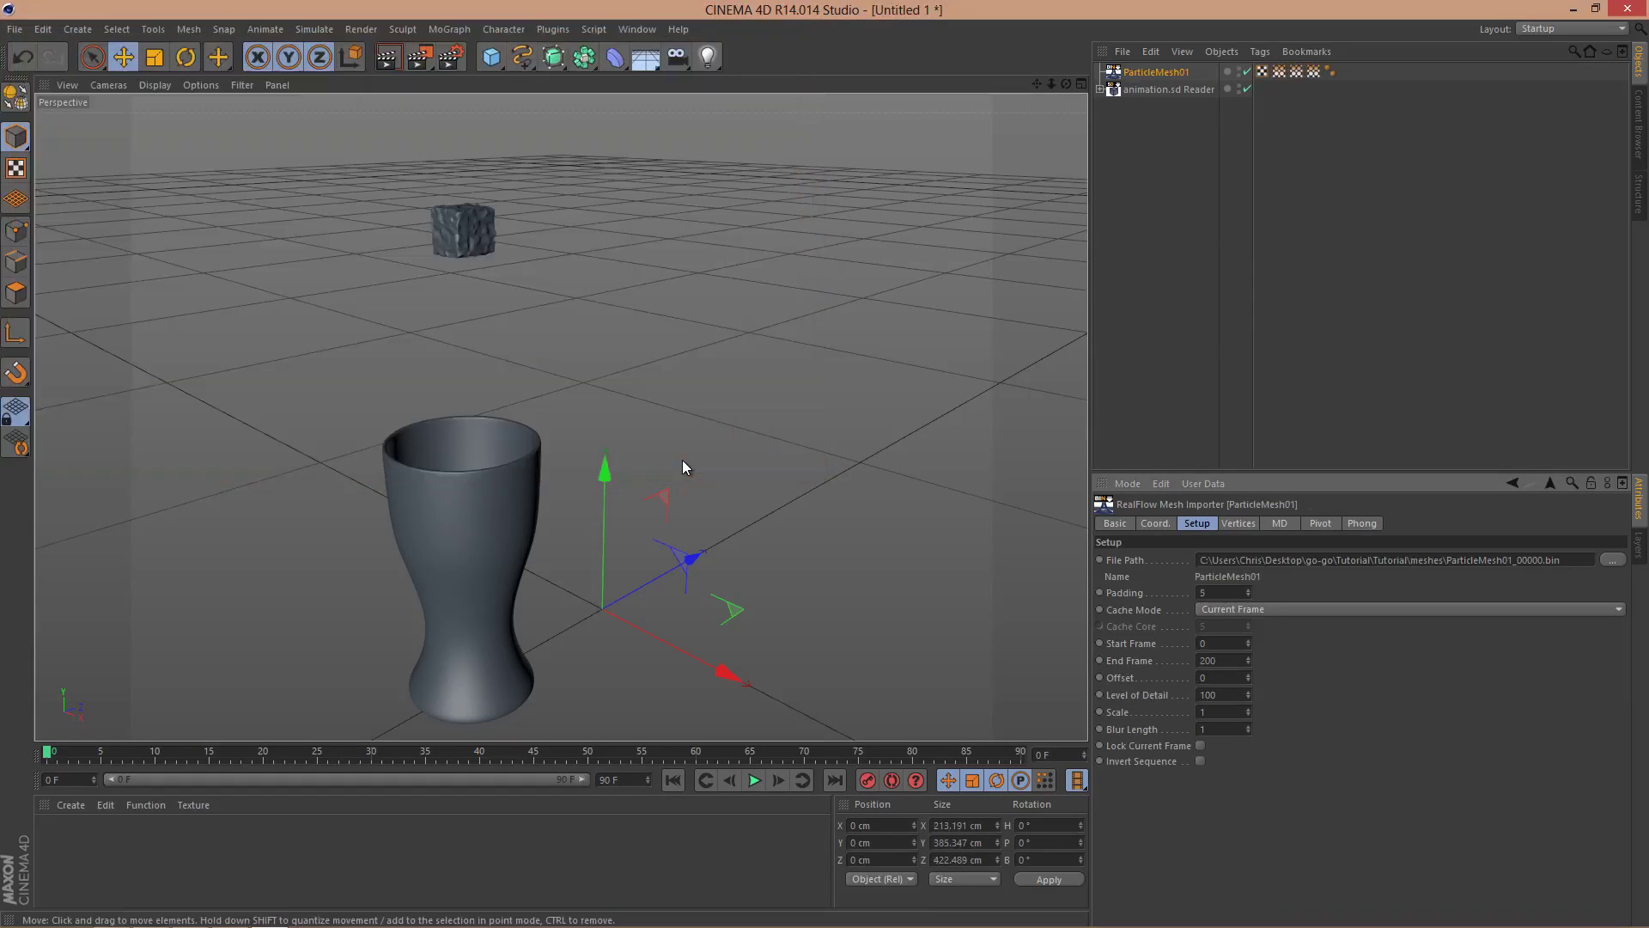
Step: Create a new material and assign it to the ParticleMesh01 liquid
{"action": "left_click", "coordinate": [1207, 324]}
{"action": "left_click_drag", "start_coordinate": [536, 491], "coordinate": [644, 559], "text": "alt"}
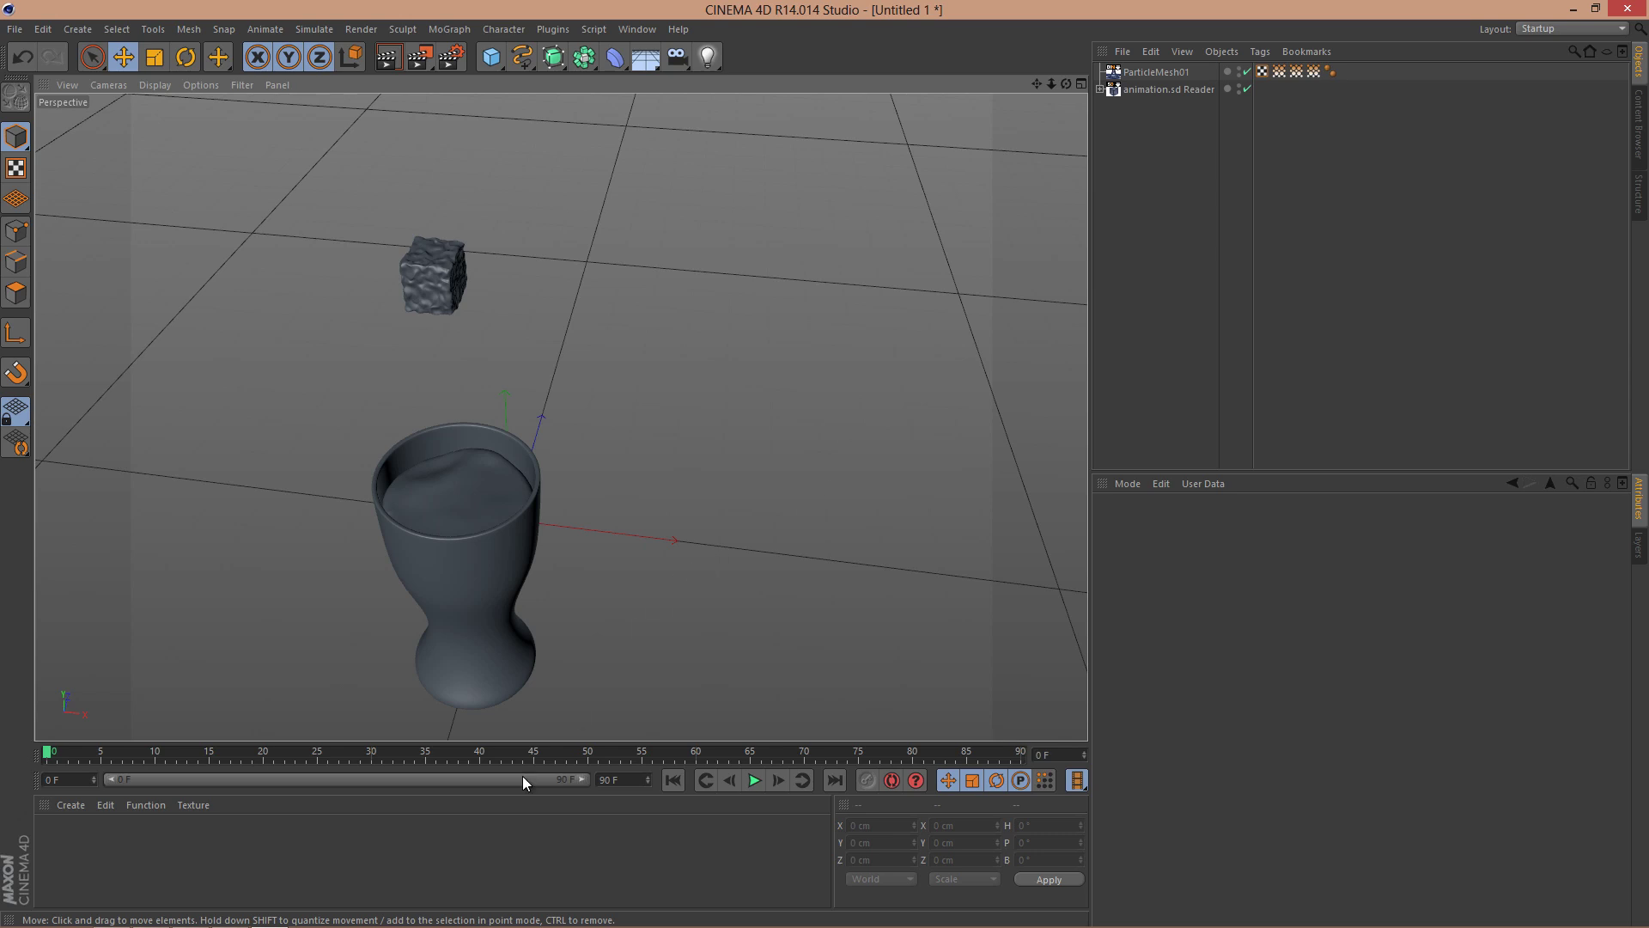
{"action": "double_click", "coordinate": [483, 836]}
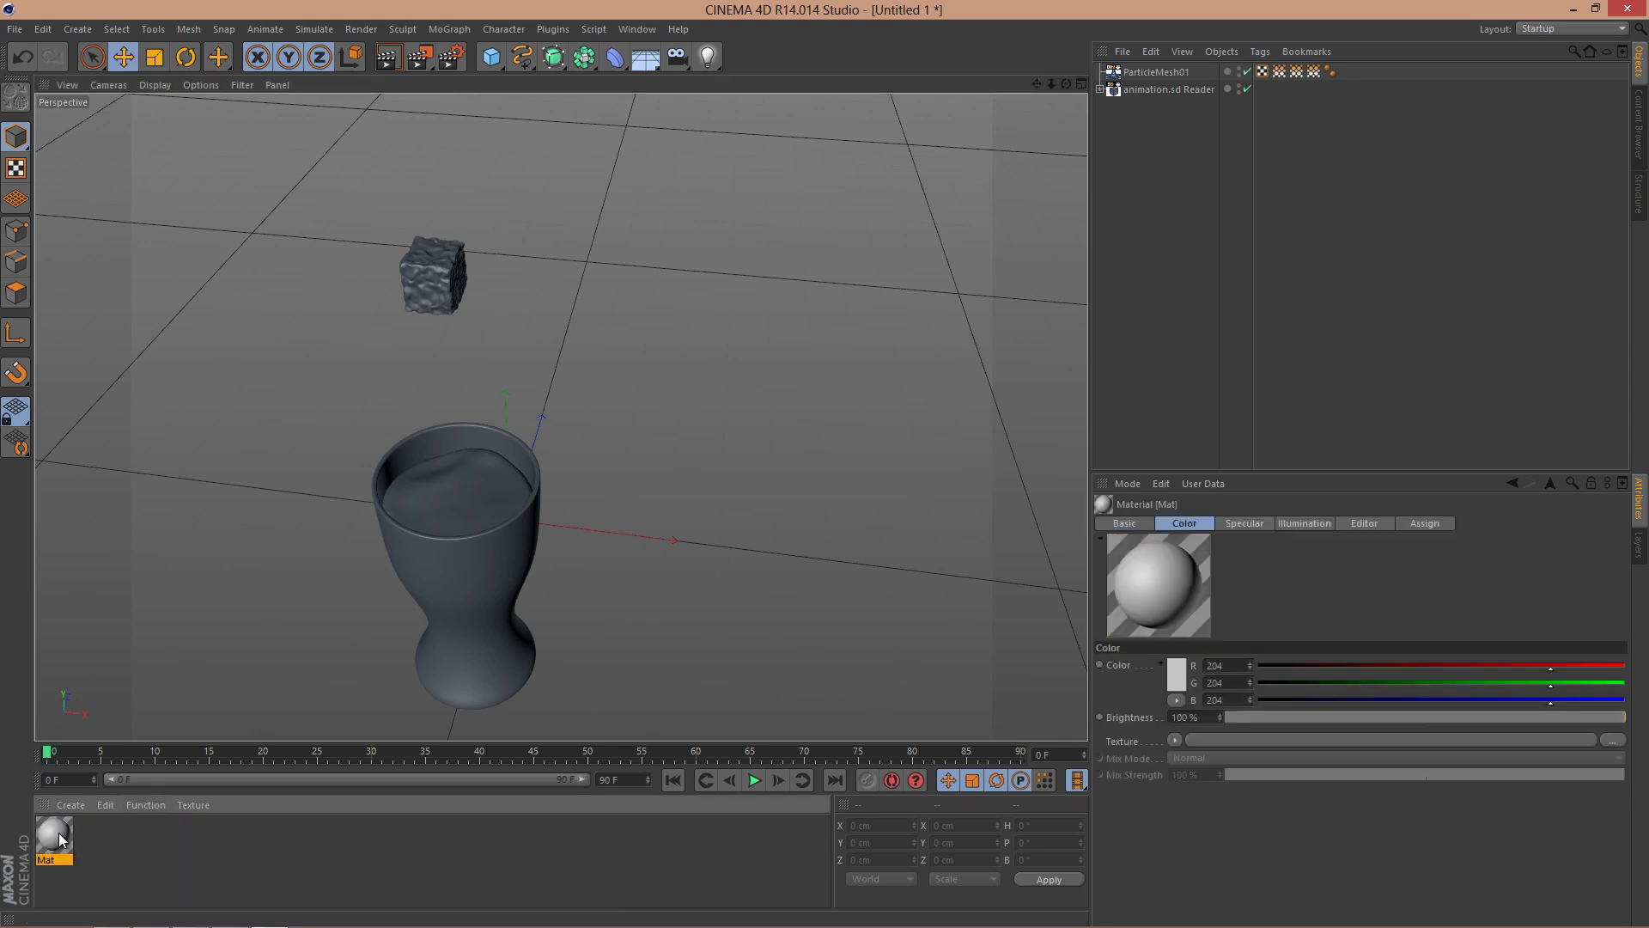
{"action": "left_click_drag", "start_coordinate": [65, 833], "coordinate": [1149, 73]}
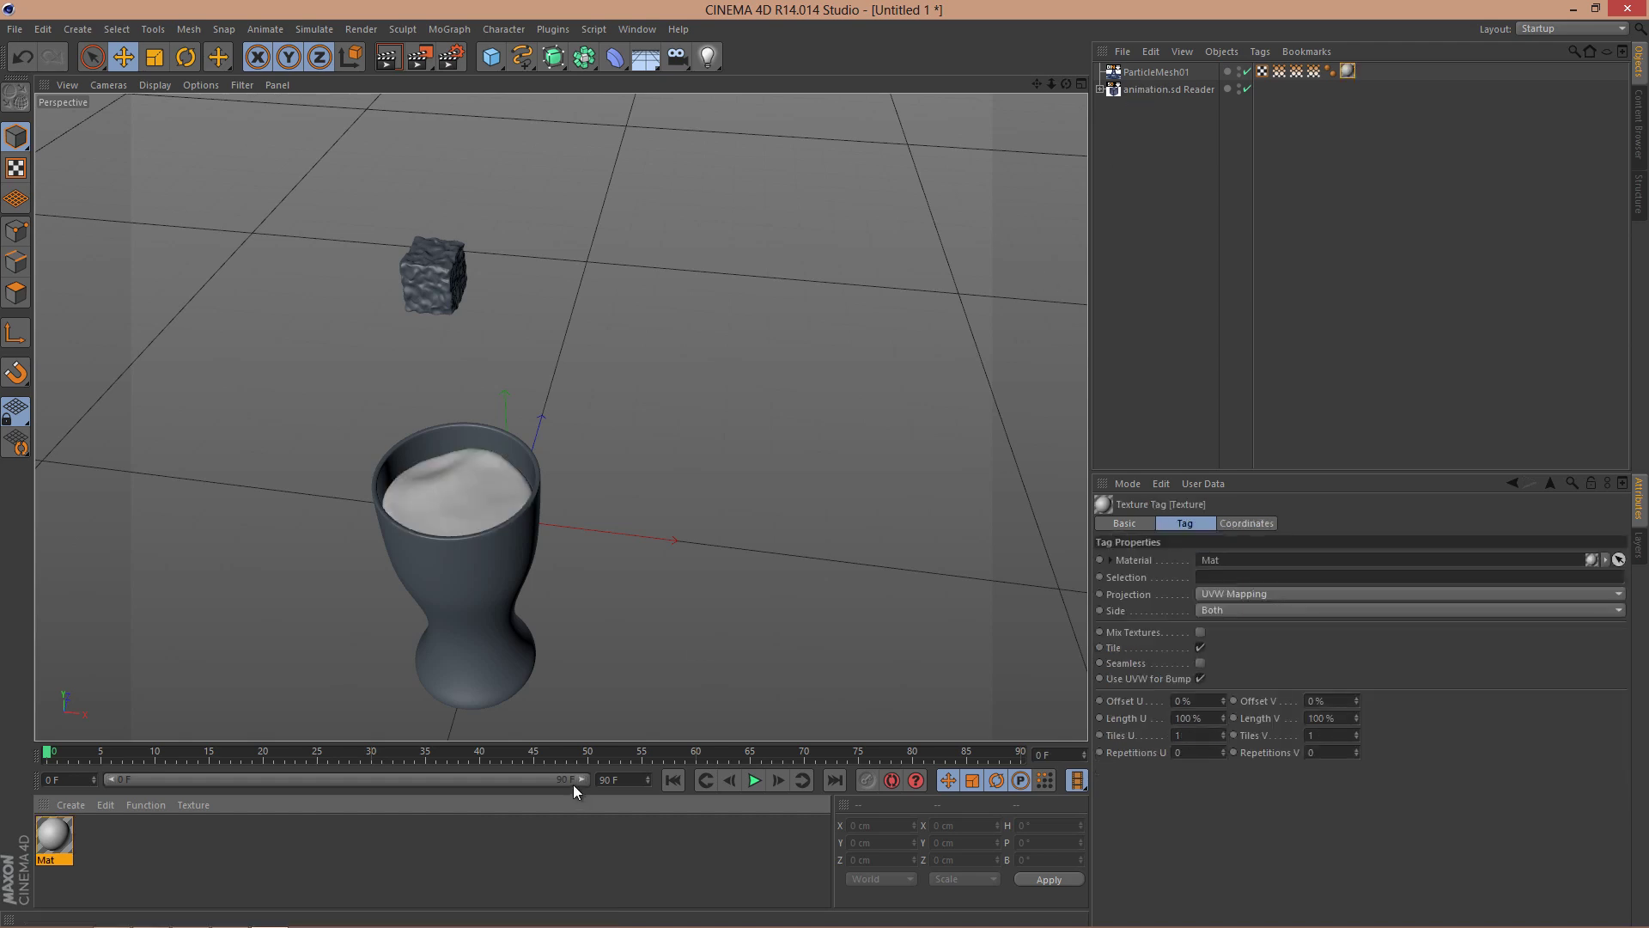
Step: Create a second material, expand the animation.sd Reader object and assign the material to Glass
{"action": "left_click", "coordinate": [378, 853]}
{"action": "double_click", "coordinate": [249, 856]}
{"action": "left_click_drag", "start_coordinate": [38, 855], "coordinate": [1142, 108]}
{"action": "left_click", "coordinate": [1101, 89]}
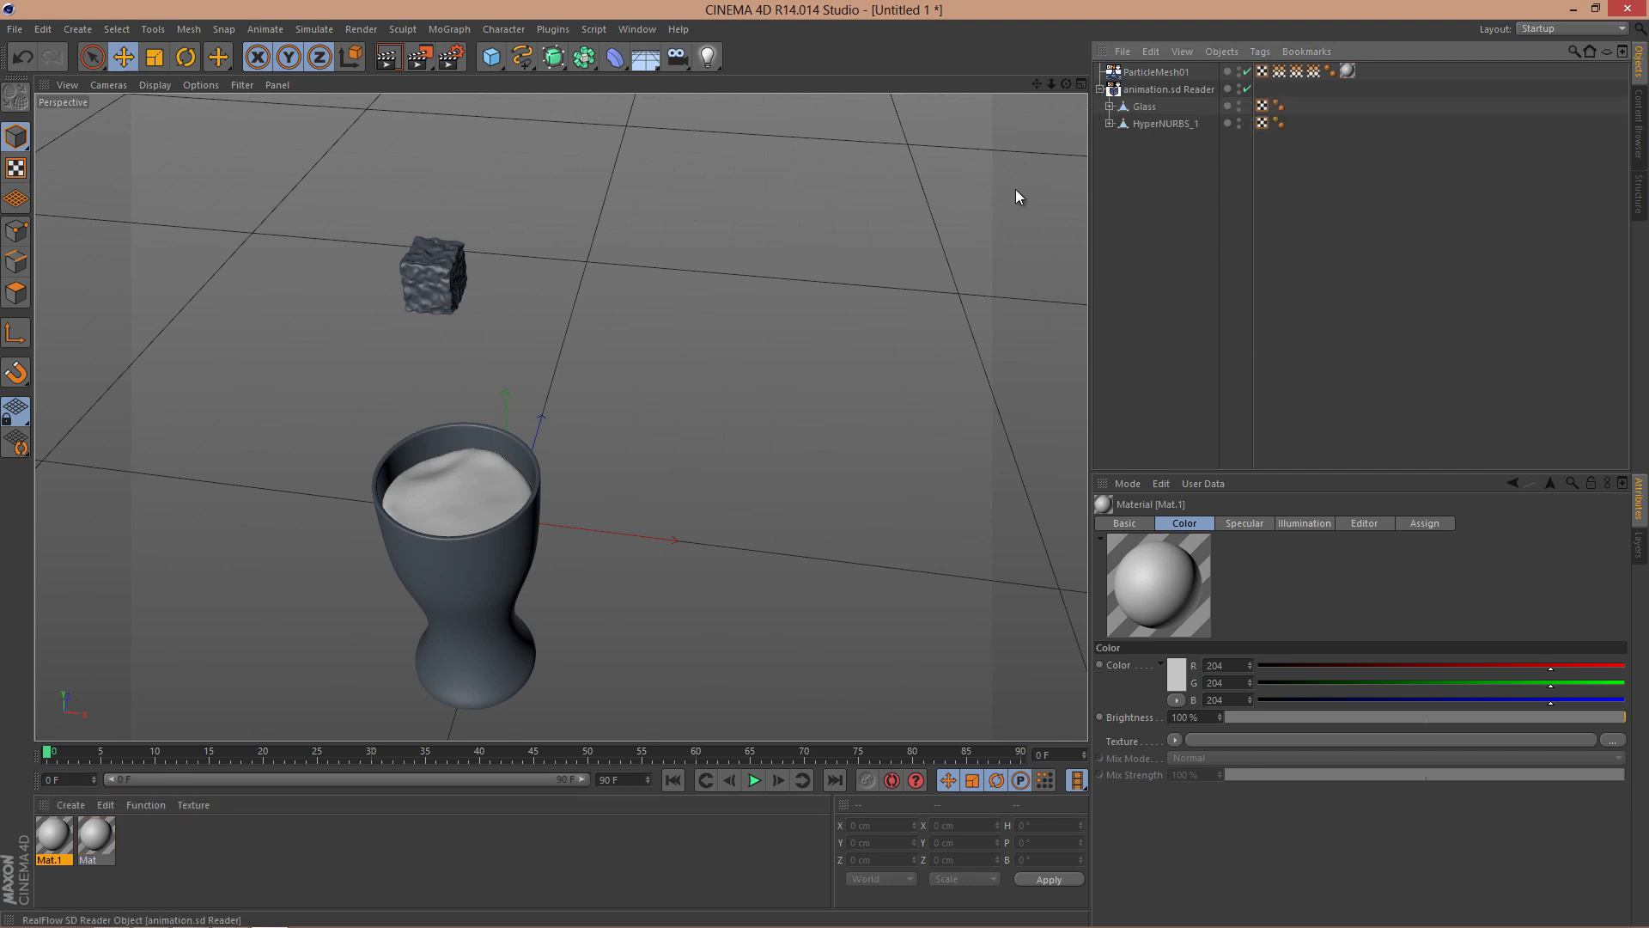
{"action": "left_click_drag", "start_coordinate": [55, 837], "coordinate": [1149, 107]}
Step: Create a third material and assign it to the HyperNURBS_1 ice cube, and select the liquid's material
{"action": "double_click", "coordinate": [239, 849]}
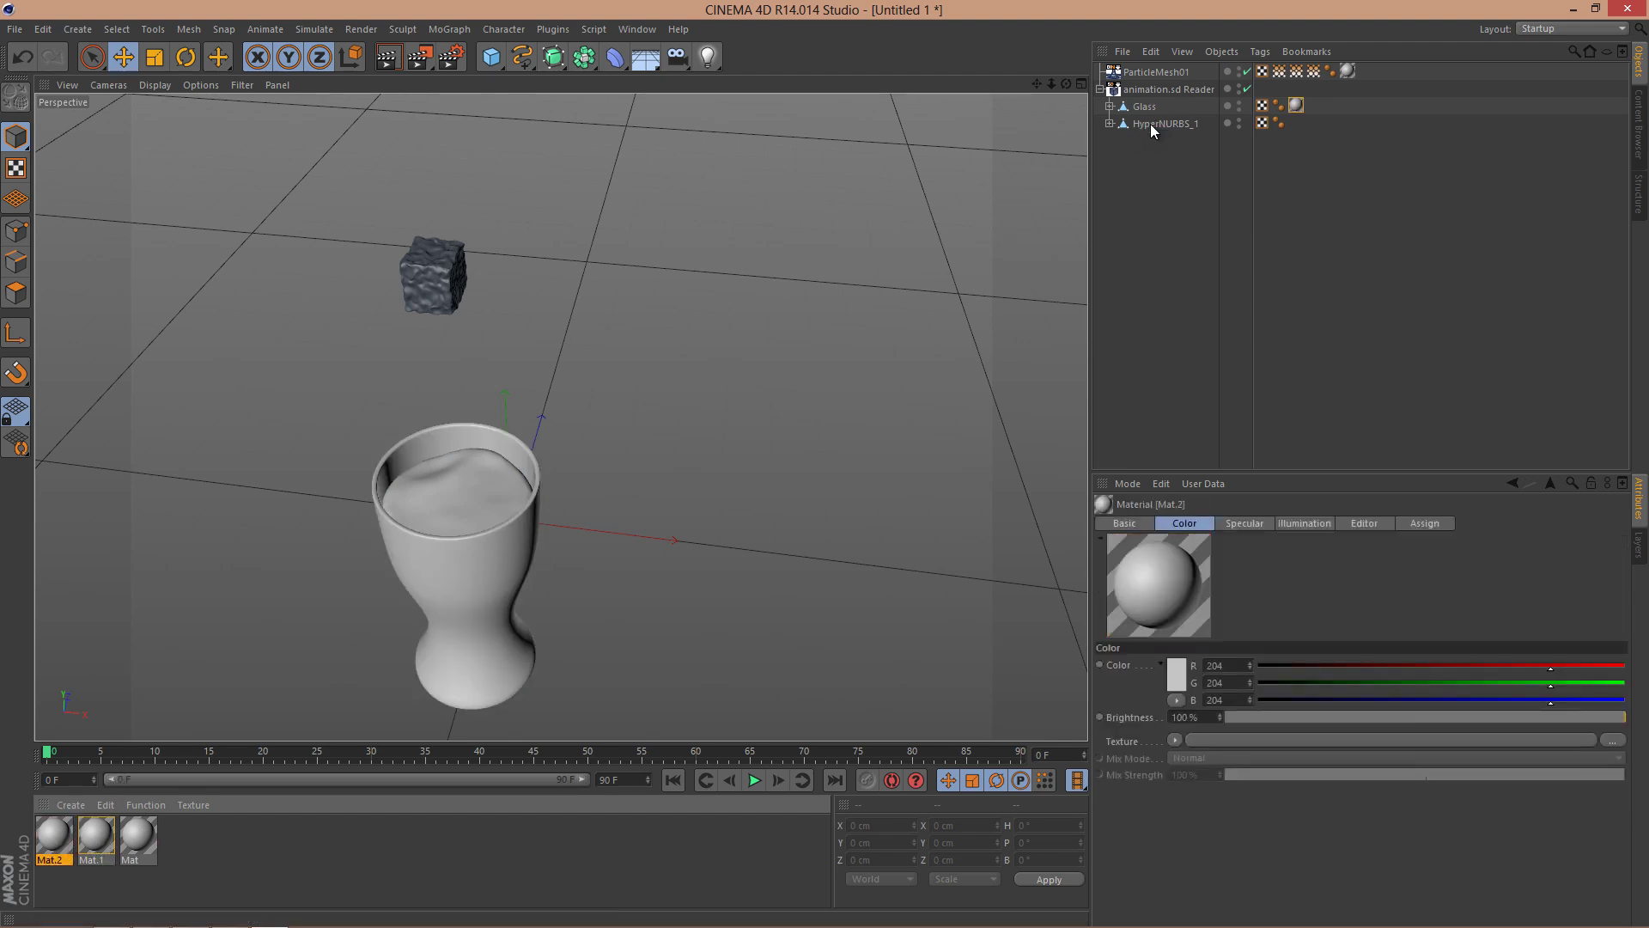
{"action": "left_click_drag", "start_coordinate": [1152, 129], "coordinate": [1153, 129]}
{"action": "left_click", "coordinate": [172, 847]}
{"action": "left_click", "coordinate": [136, 846]}
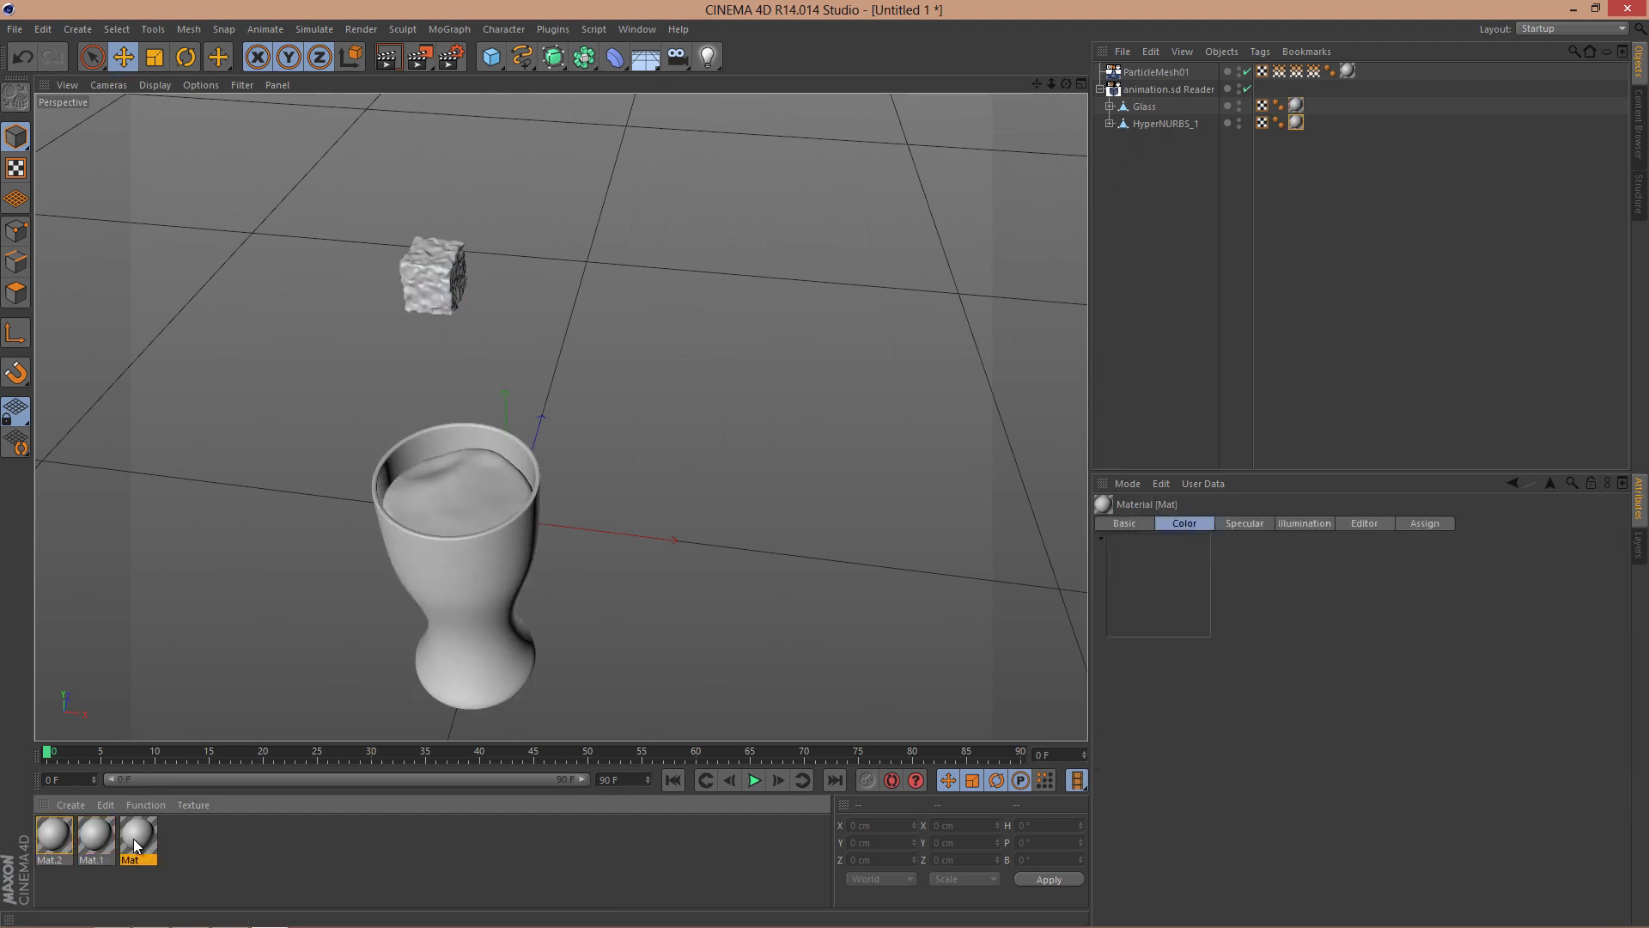
Step: Enable transparency on the liquid's material Mat and lower its transparency brightness to about 48%
{"action": "double_click", "coordinate": [136, 846]}
{"action": "left_click_drag", "start_coordinate": [476, 142], "coordinate": [893, 152]}
{"action": "left_click", "coordinate": [736, 367]}
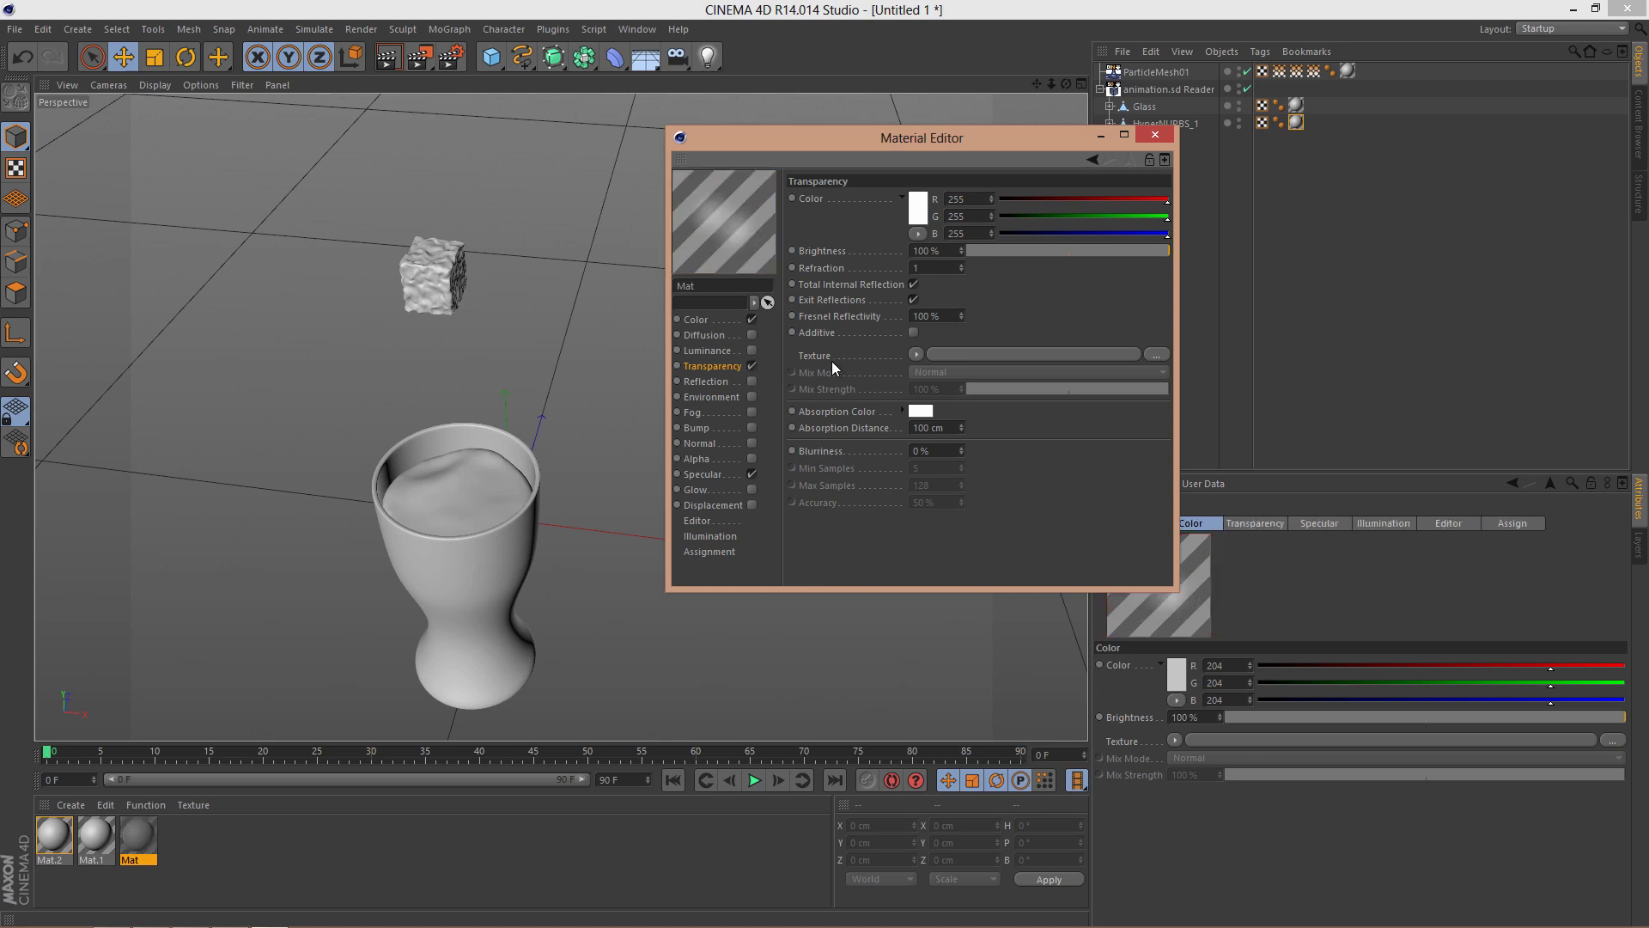
{"action": "left_click_drag", "start_coordinate": [1087, 254], "coordinate": [1058, 253]}
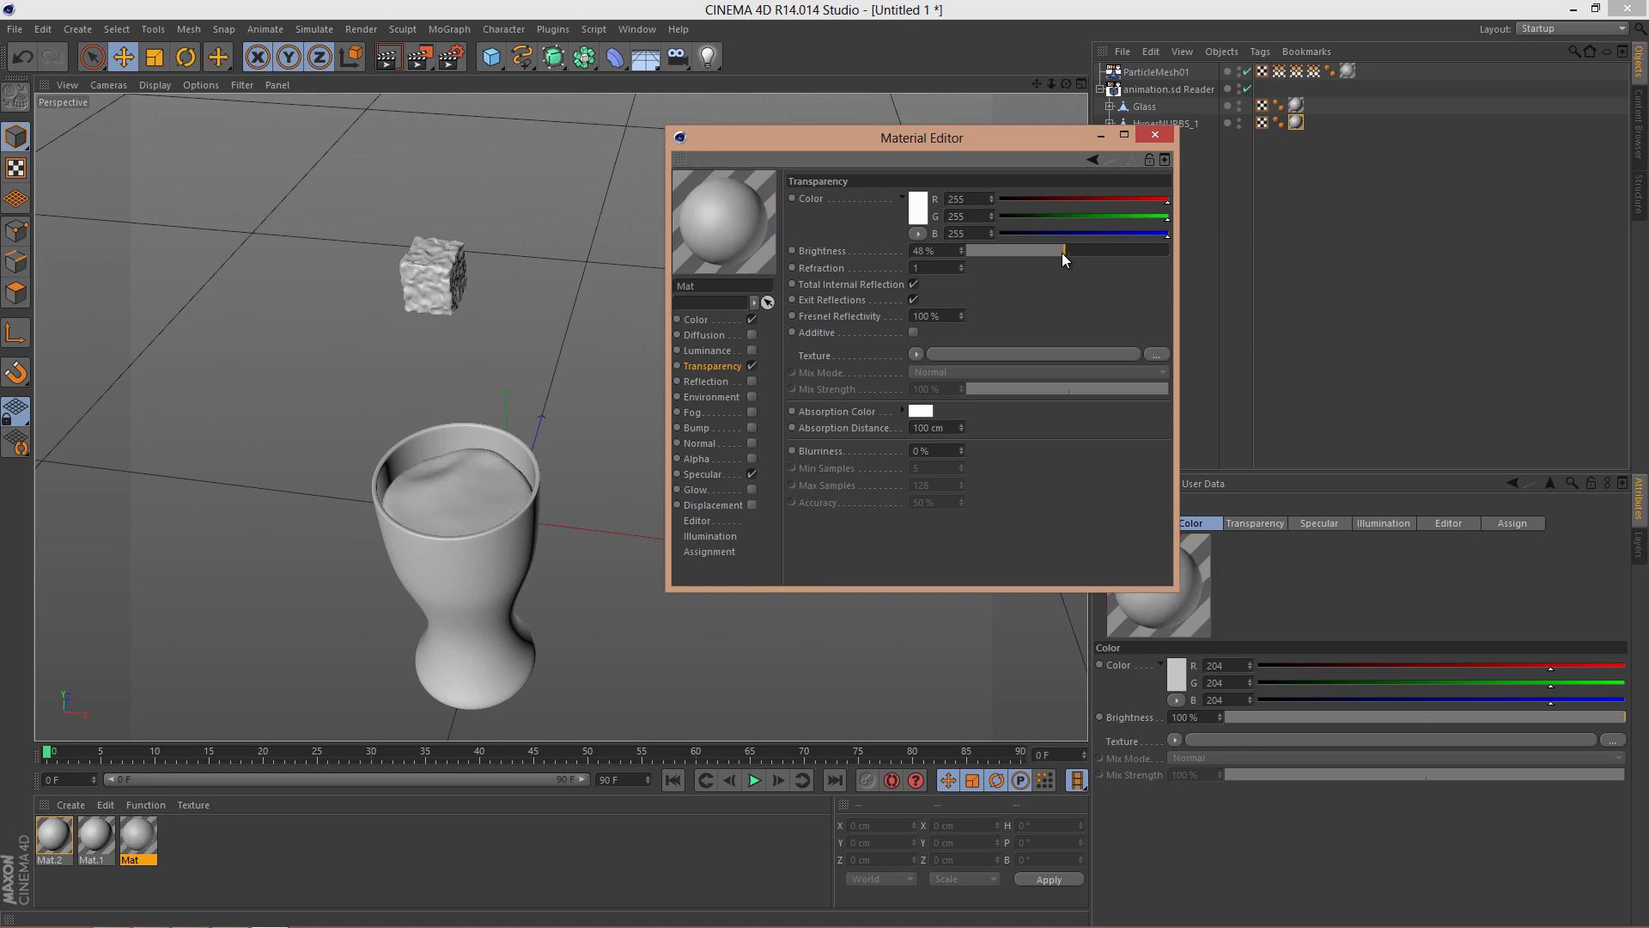
Step: Tint the liquid's material light pink by setting the red value of its color to 234
{"action": "left_click", "coordinate": [706, 319]}
{"action": "mouse_move", "coordinate": [1122, 212]}
{"action": "left_mouse_down"}
{"action": "mouse_move", "coordinate": [1167, 210]}
{"action": "mouse_move", "coordinate": [1152, 208]}
{"action": "left_mouse_up"}
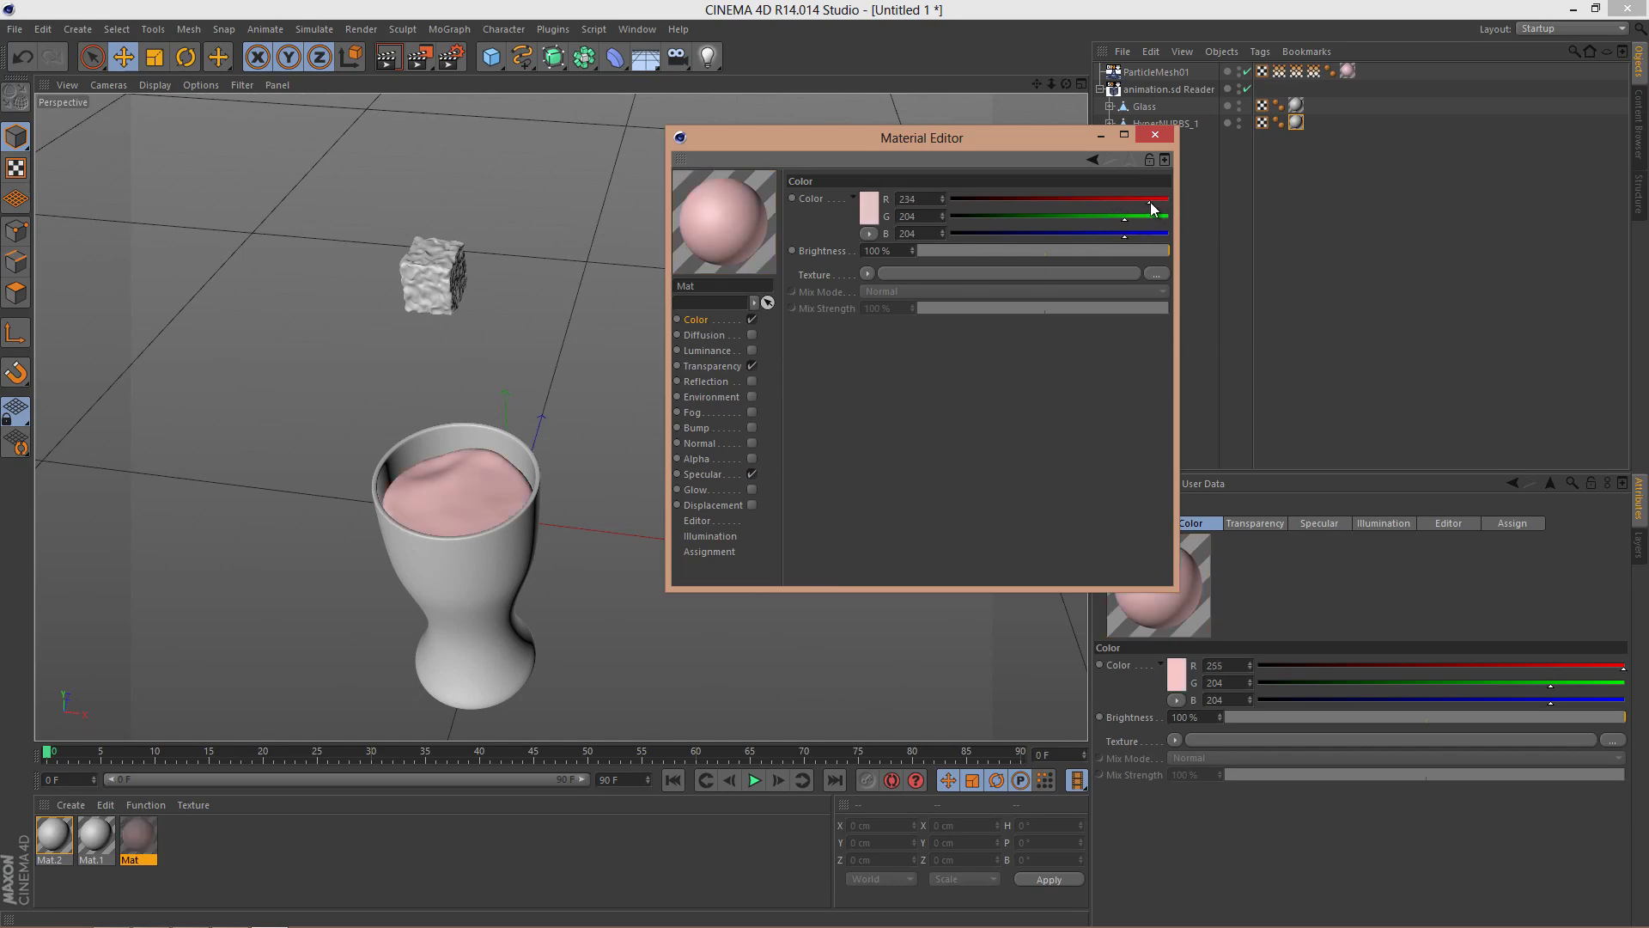
{"action": "left_click", "coordinate": [1155, 135]}
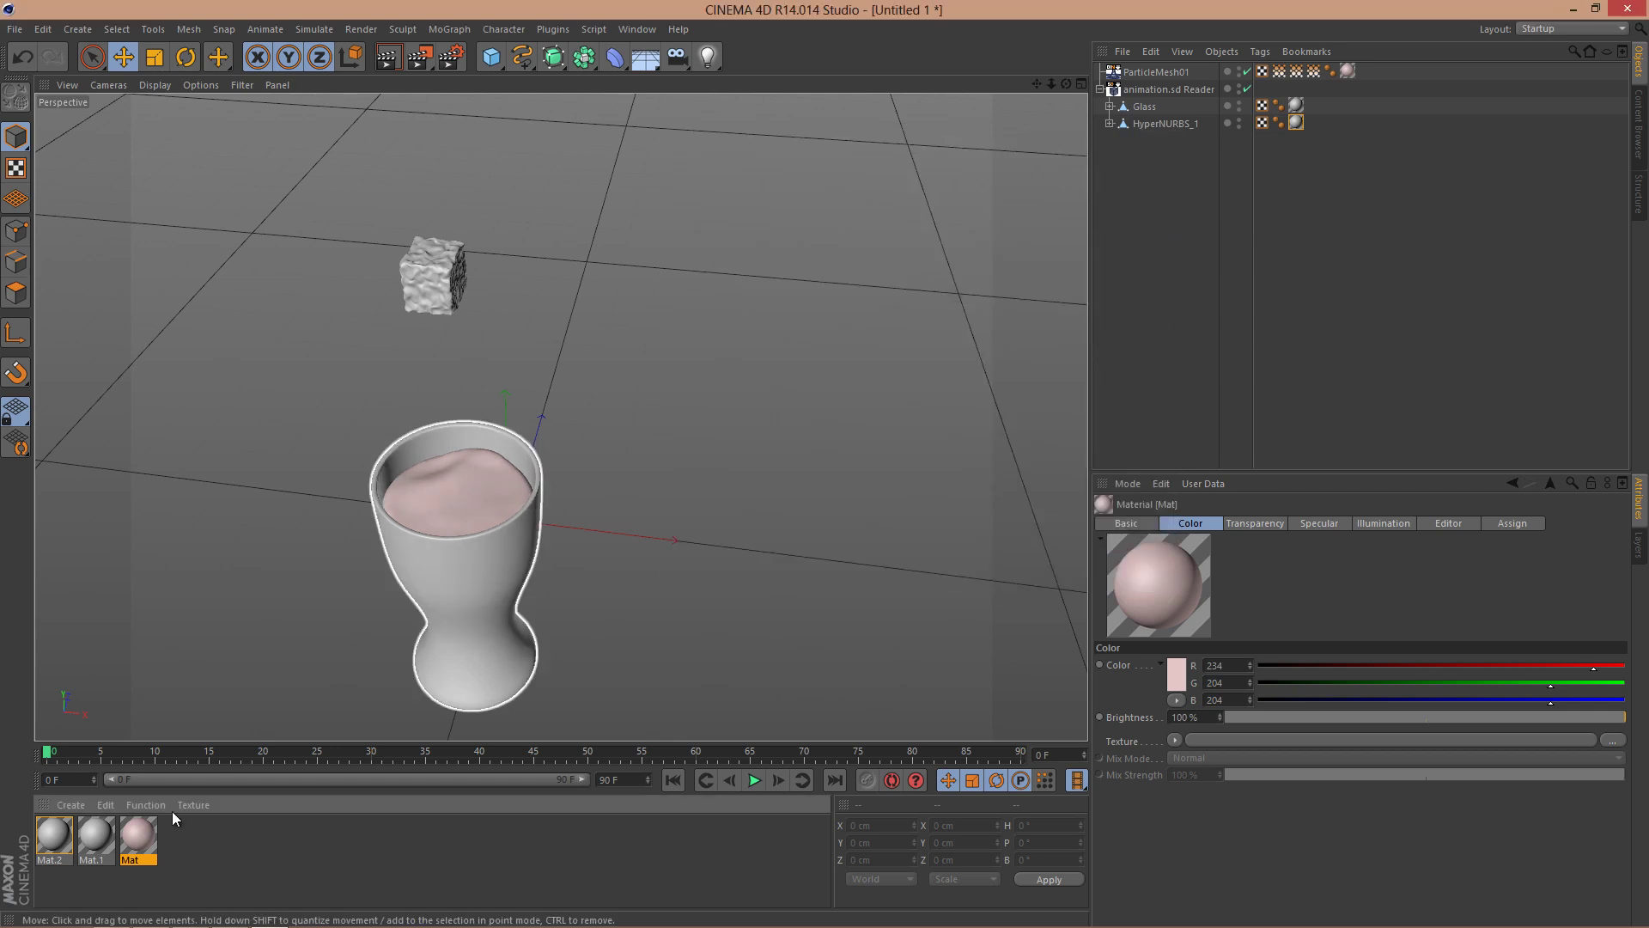
Step: Enable transparency on the glass material Mat.1 and set its transparency brightness to about 61%
{"action": "left_click", "coordinate": [103, 838]}
{"action": "double_click", "coordinate": [99, 836]}
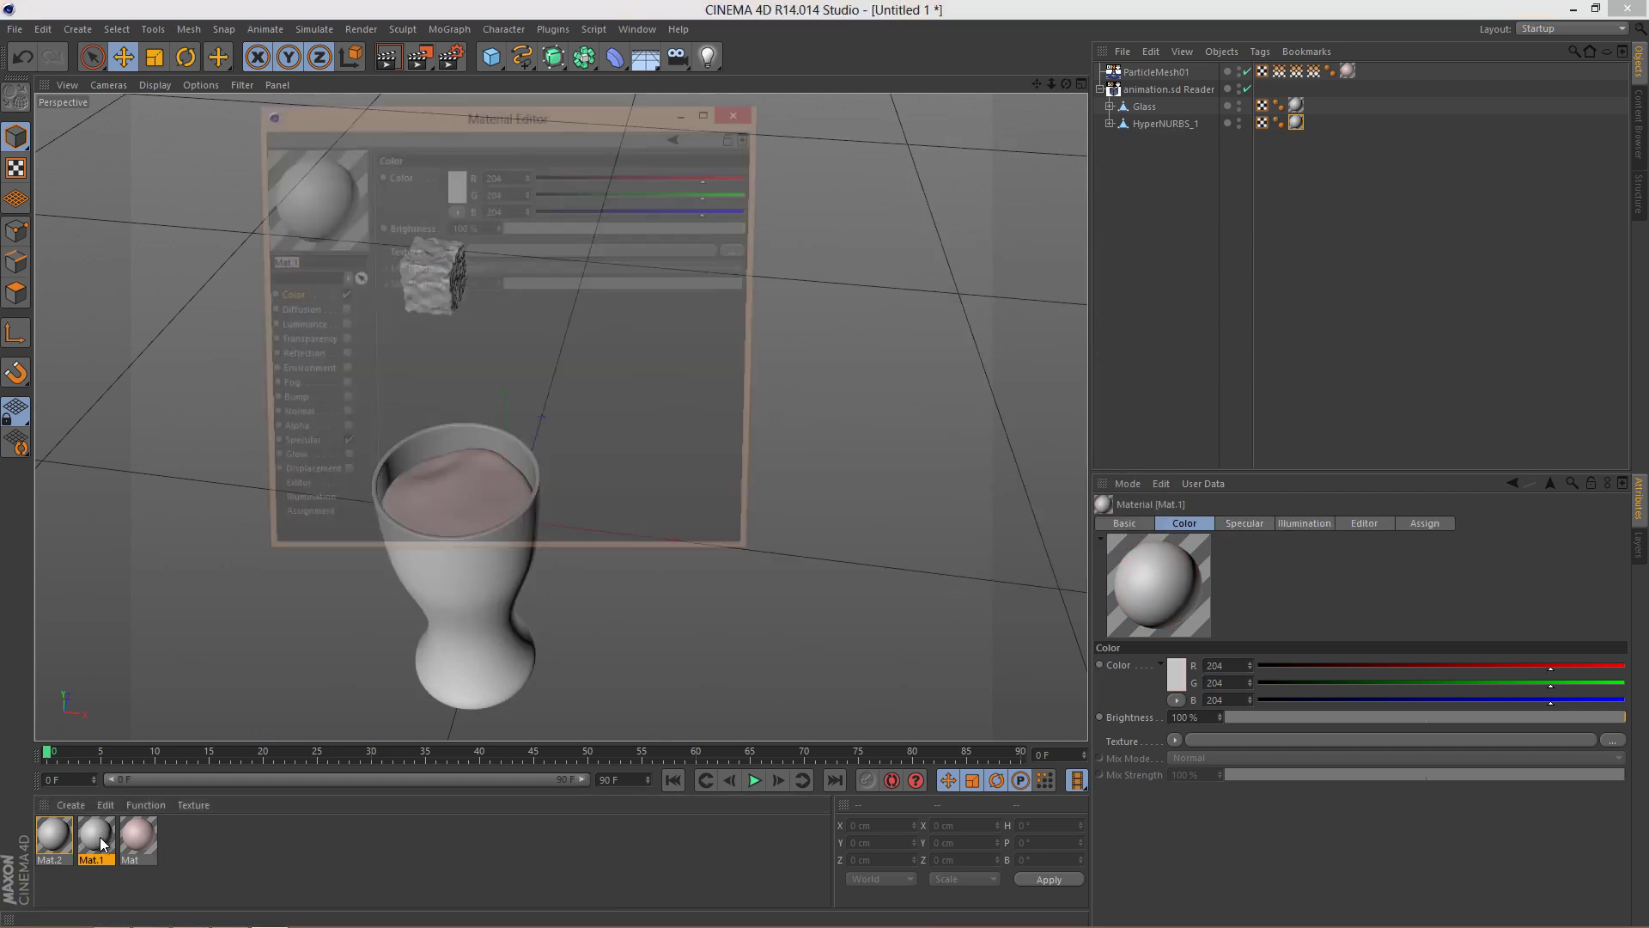
{"action": "left_click_drag", "start_coordinate": [547, 131], "coordinate": [904, 145]}
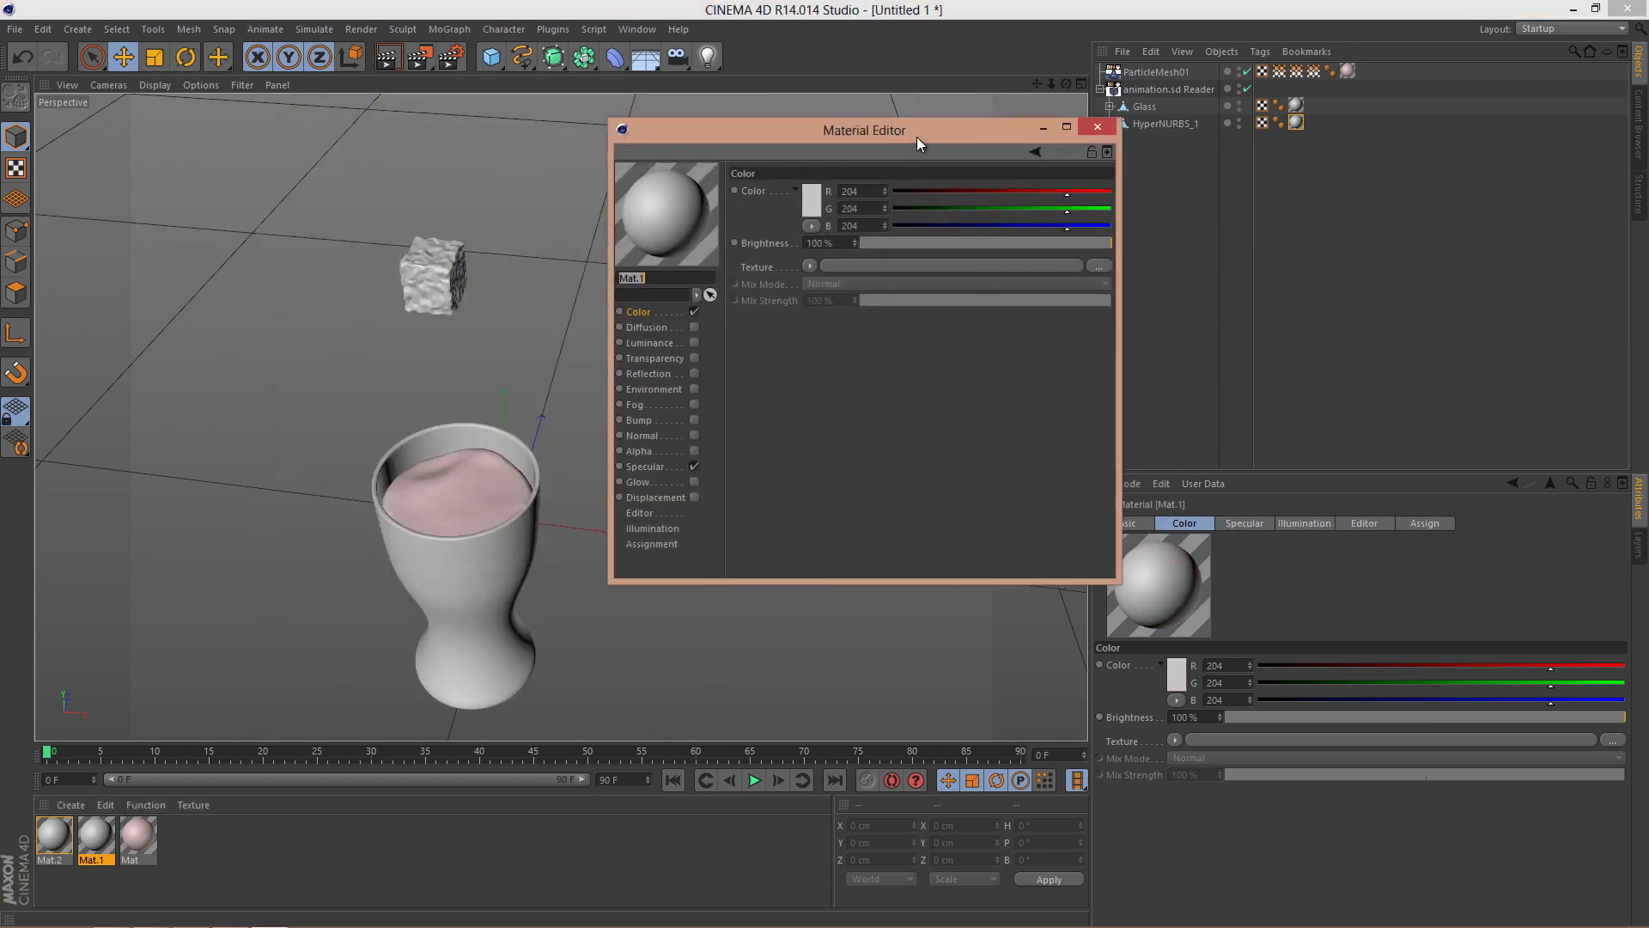
{"action": "left_click", "coordinate": [665, 358]}
{"action": "left_click", "coordinate": [695, 356]}
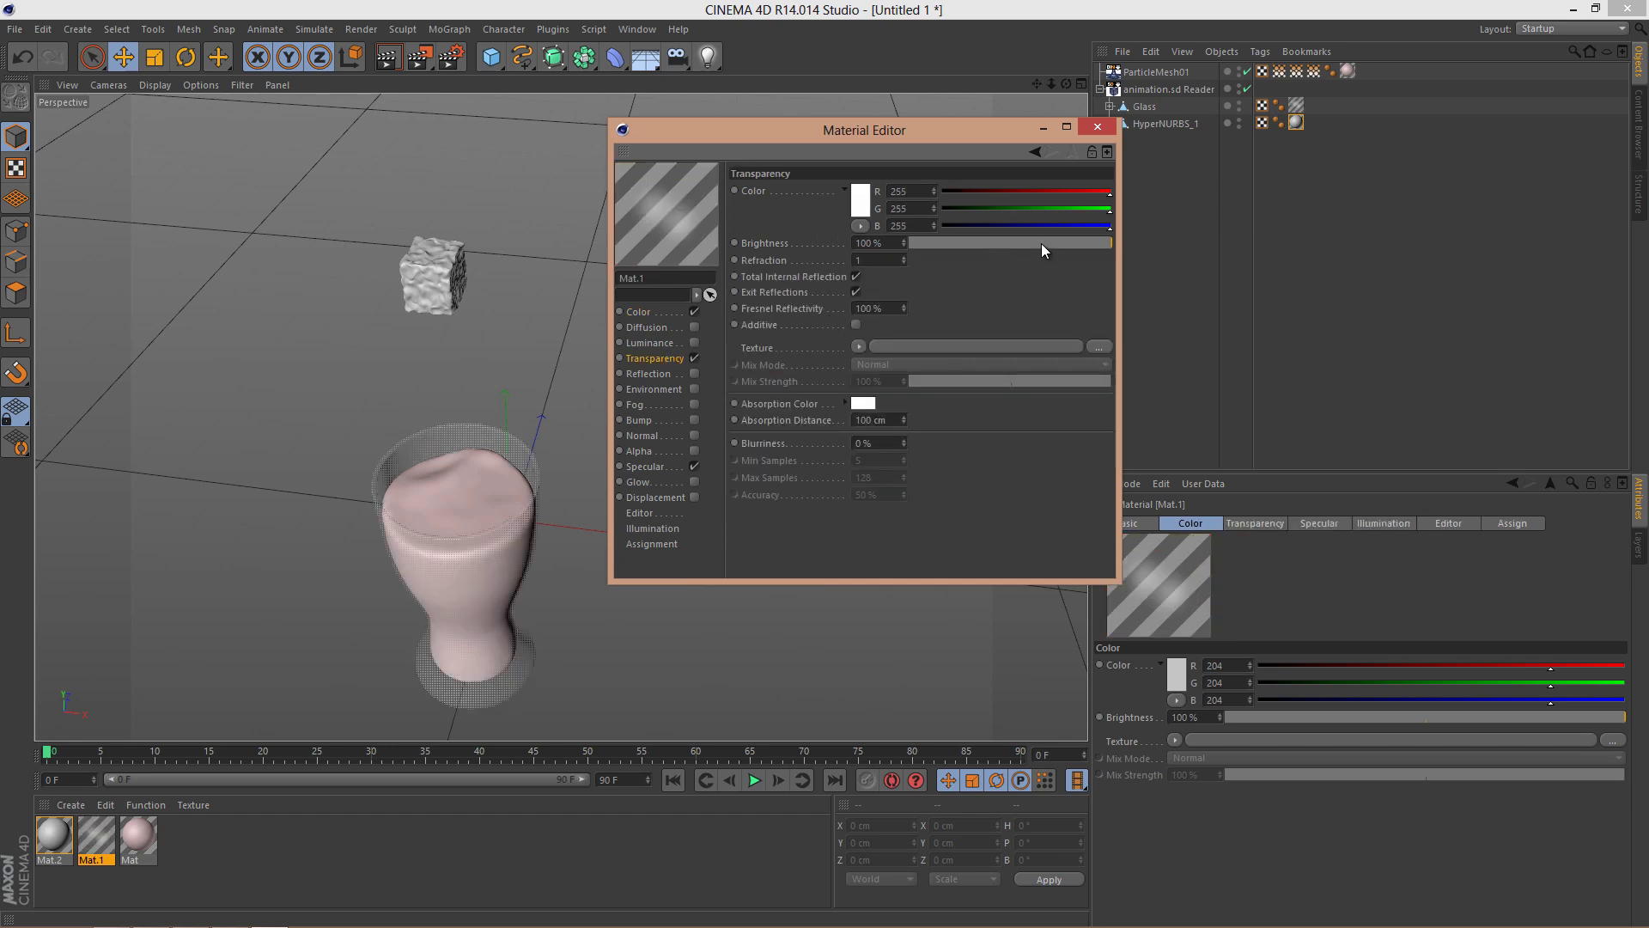
{"action": "left_click_drag", "start_coordinate": [1040, 244], "coordinate": [1032, 243]}
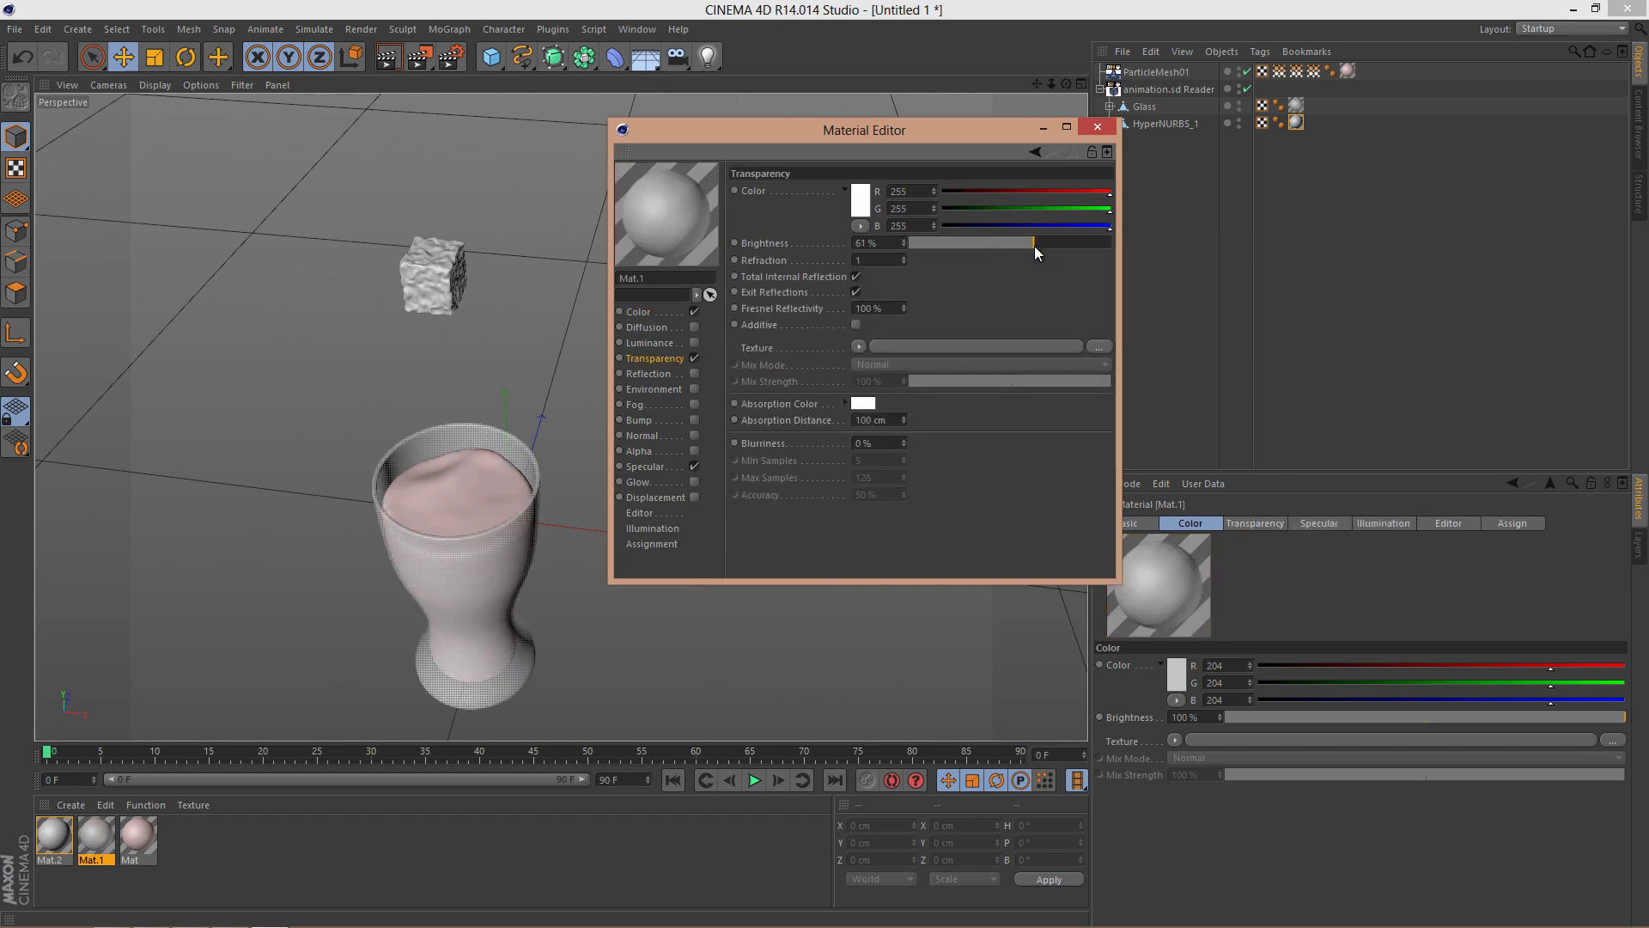
Step: Enable reflection on the glass material Mat.1 with a reflection brightness of 55%
{"action": "left_click", "coordinate": [652, 373]}
{"action": "left_click", "coordinate": [694, 372]}
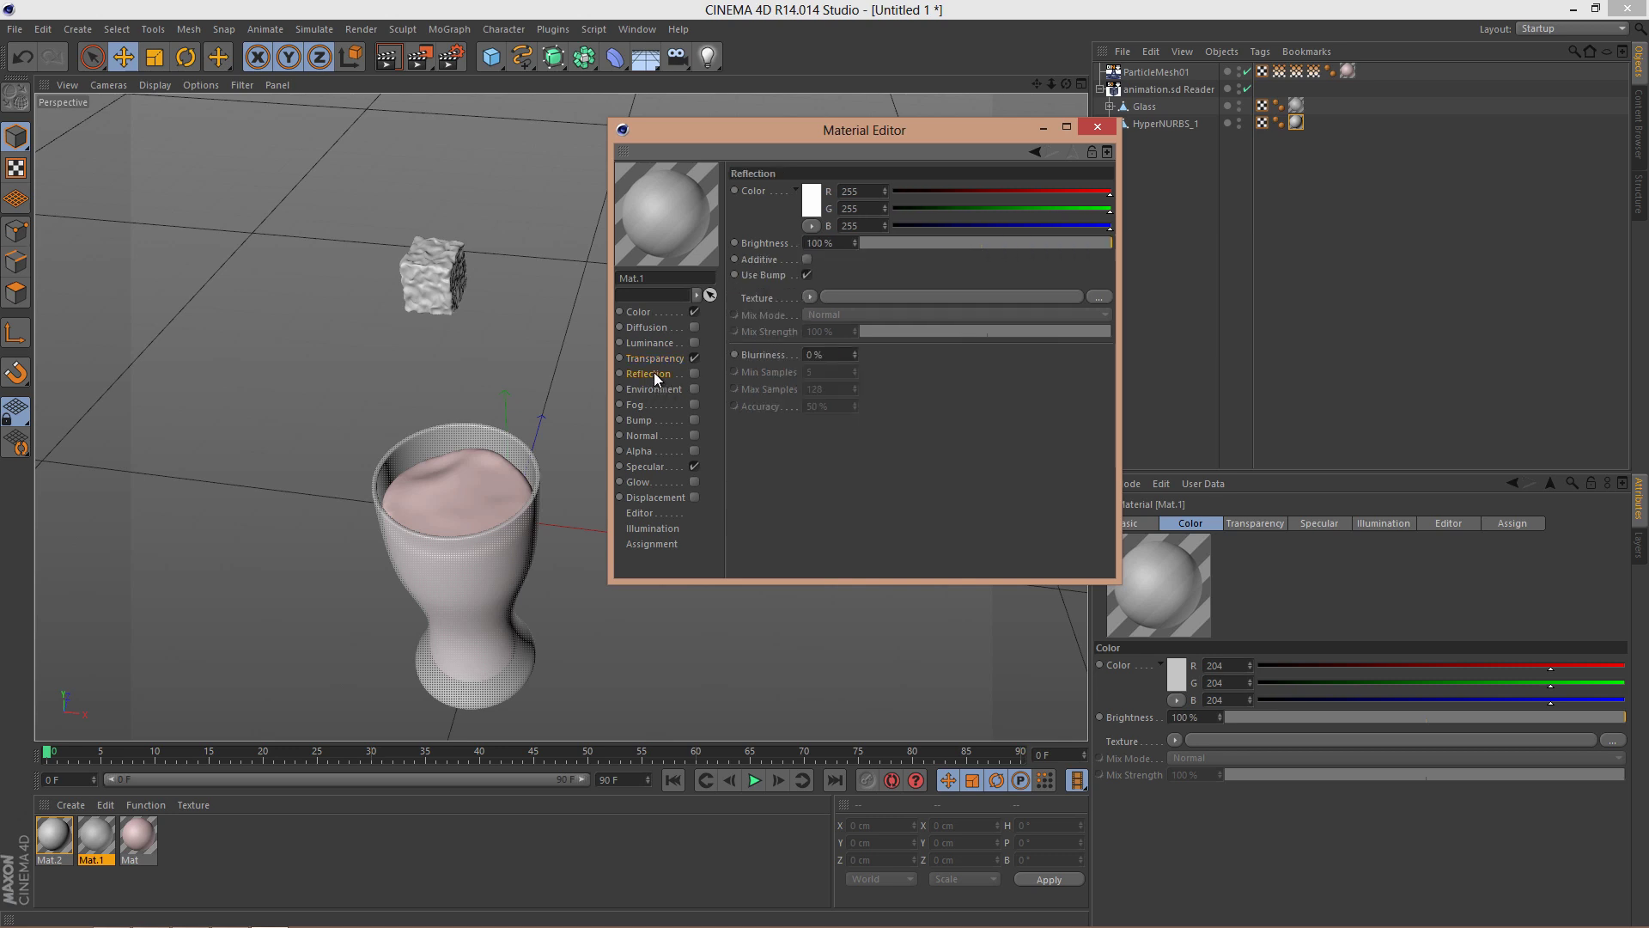
{"action": "left_click", "coordinate": [1027, 242]}
{"action": "left_click_drag", "start_coordinate": [1026, 242], "coordinate": [998, 245]}
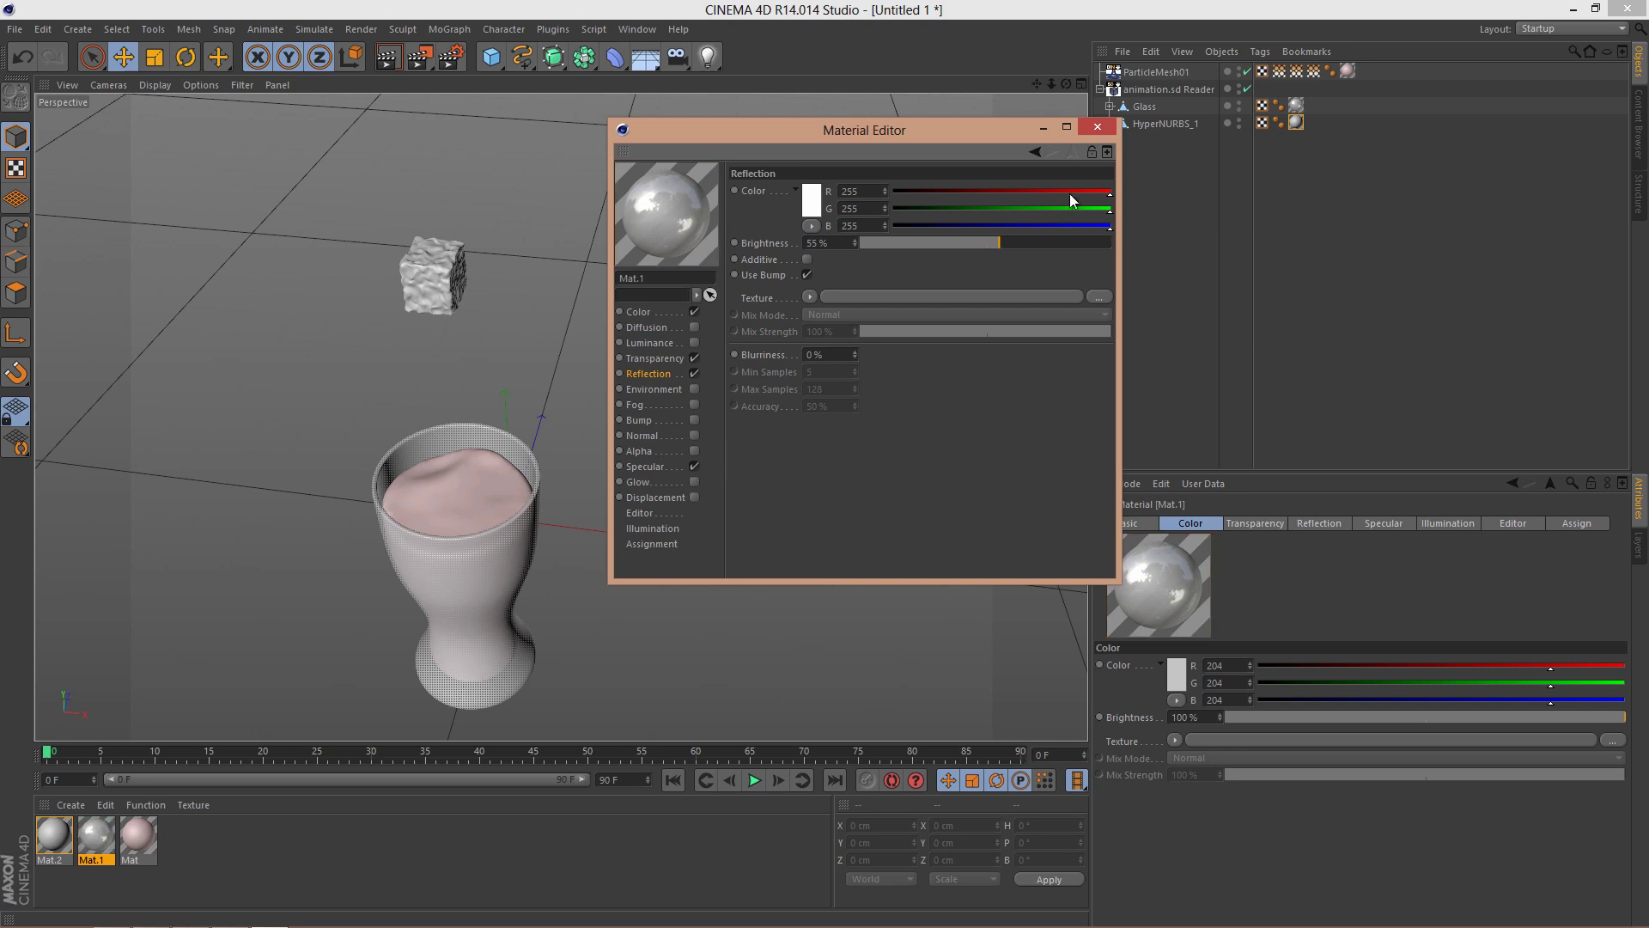
{"action": "left_click", "coordinate": [1096, 129]}
Step: Enable reflection on the ice cube's material Mat.2 and set its reflection brightness to about 41%
{"action": "double_click", "coordinate": [60, 838]}
{"action": "left_click_drag", "start_coordinate": [574, 116], "coordinate": [998, 103]}
{"action": "left_click", "coordinate": [699, 329]}
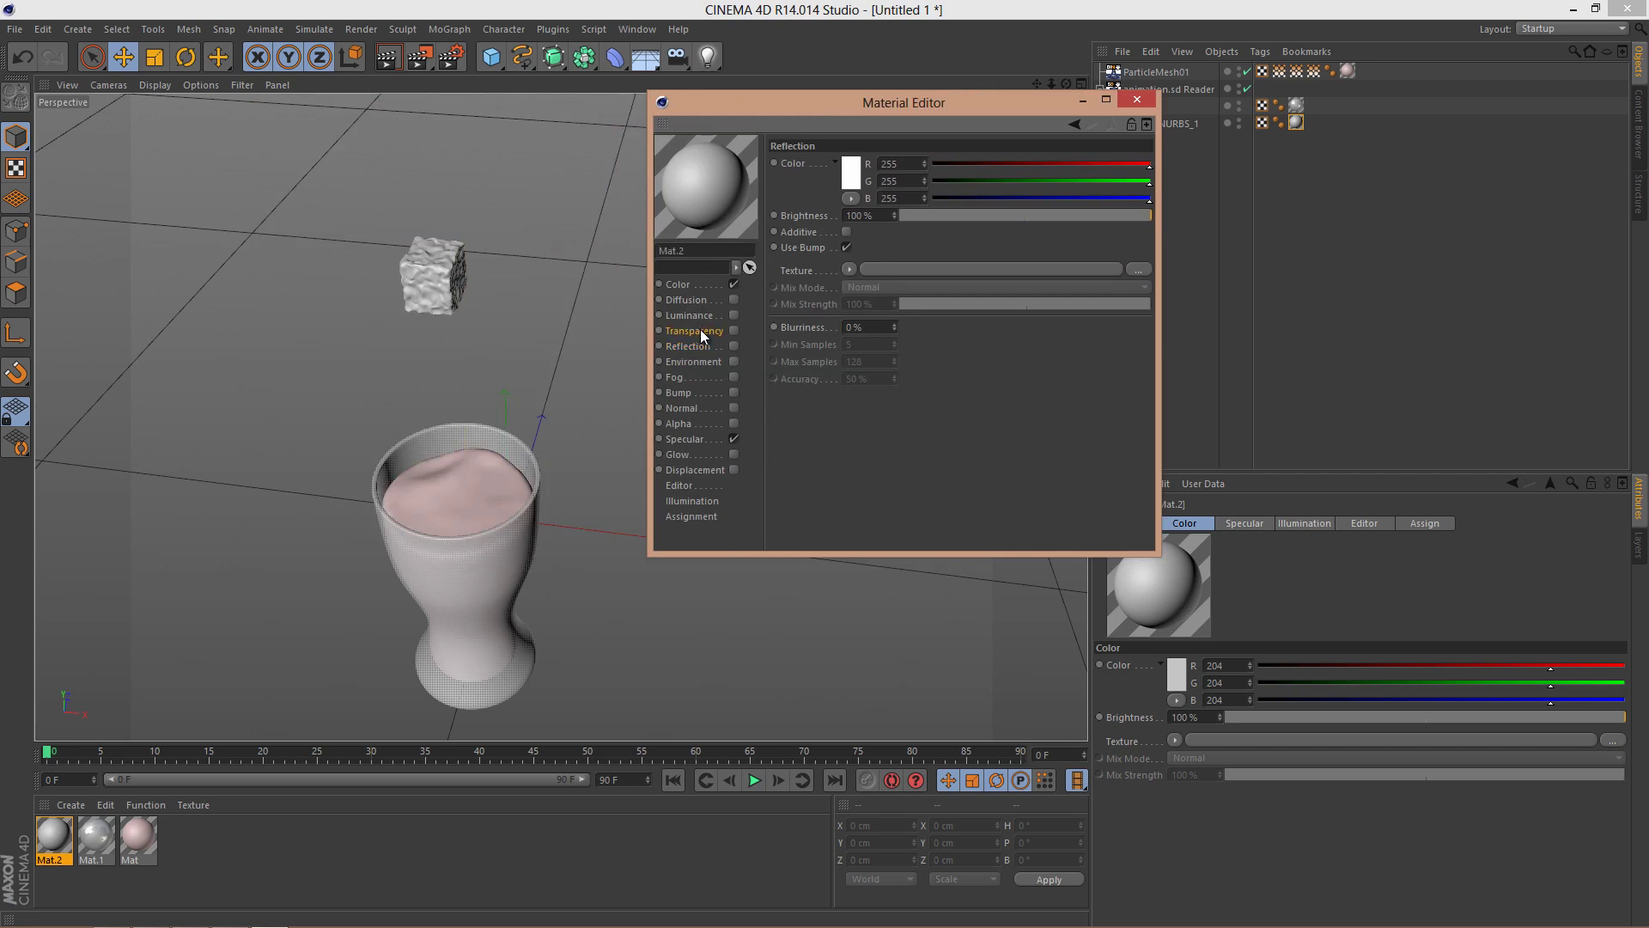
{"action": "left_click", "coordinate": [694, 345]}
{"action": "left_click", "coordinate": [732, 345]}
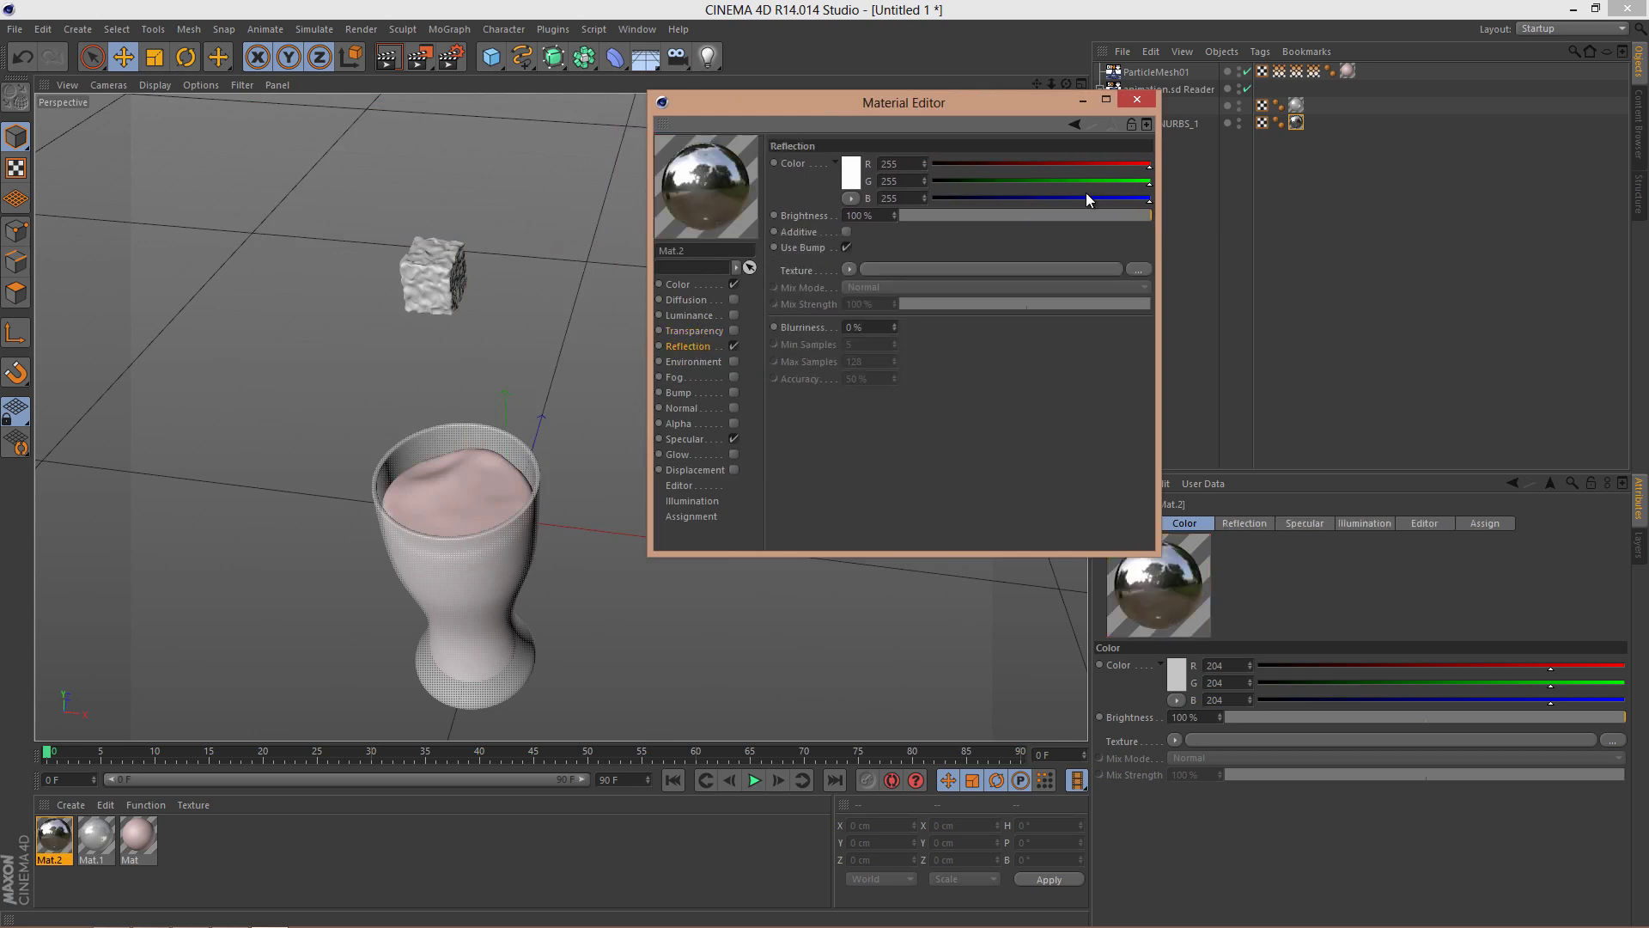
{"action": "left_click_drag", "start_coordinate": [1083, 218], "coordinate": [1001, 220]}
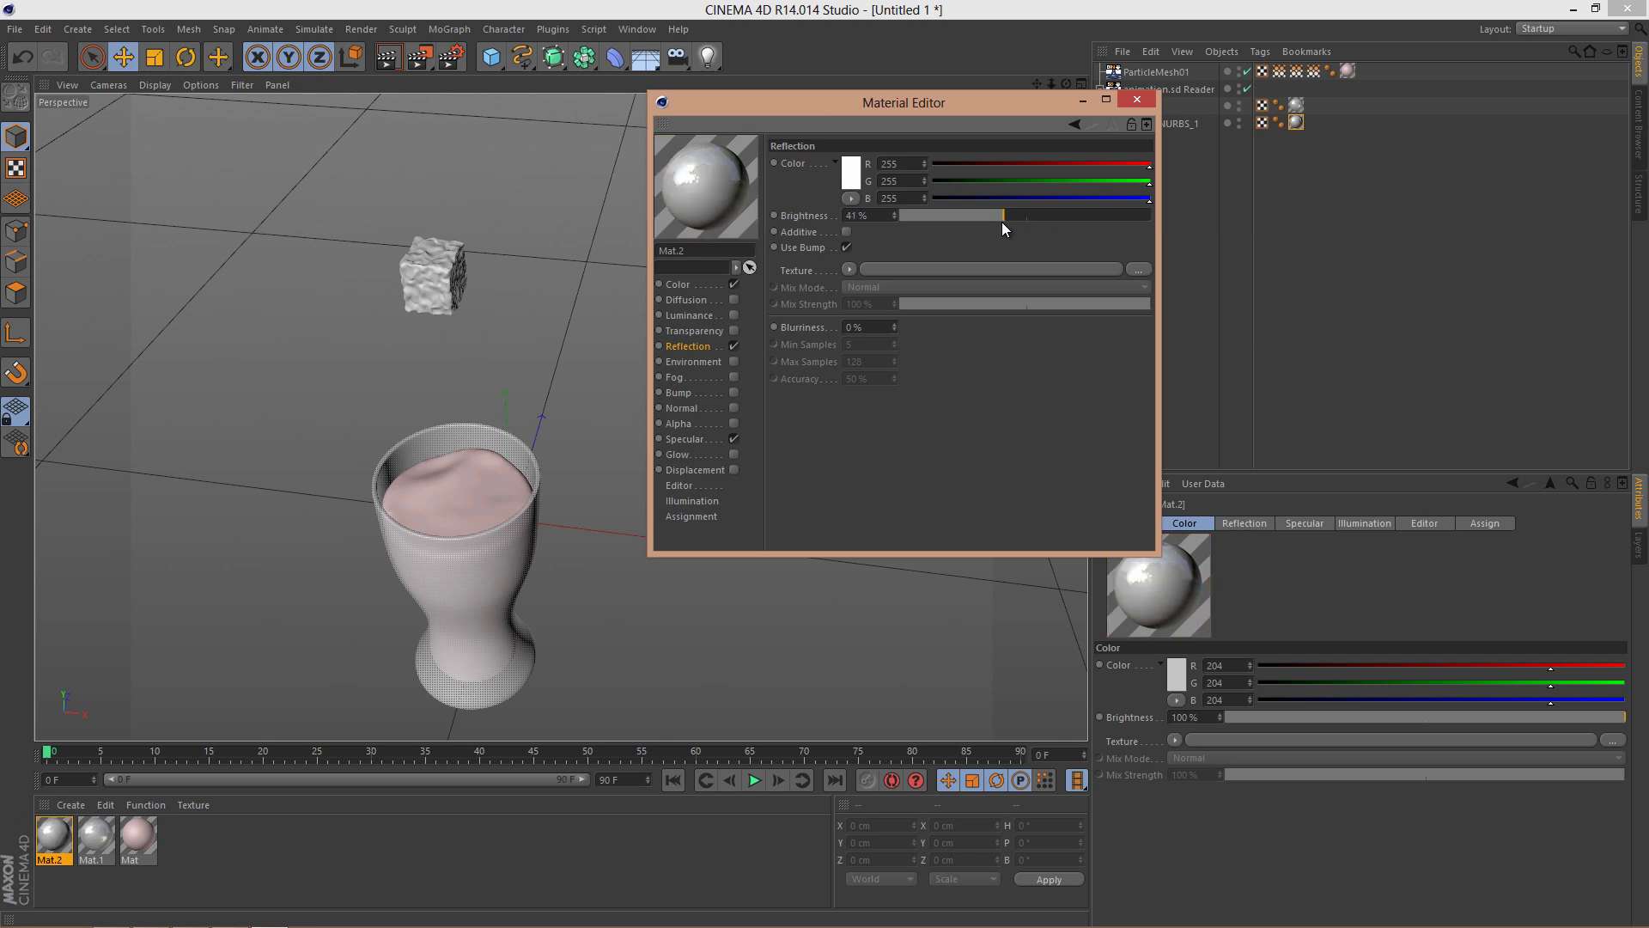
Step: Enable transparency at about 52% brightness on the ice cube's material and set the blue value of its color to 215
{"action": "left_click", "coordinate": [701, 329]}
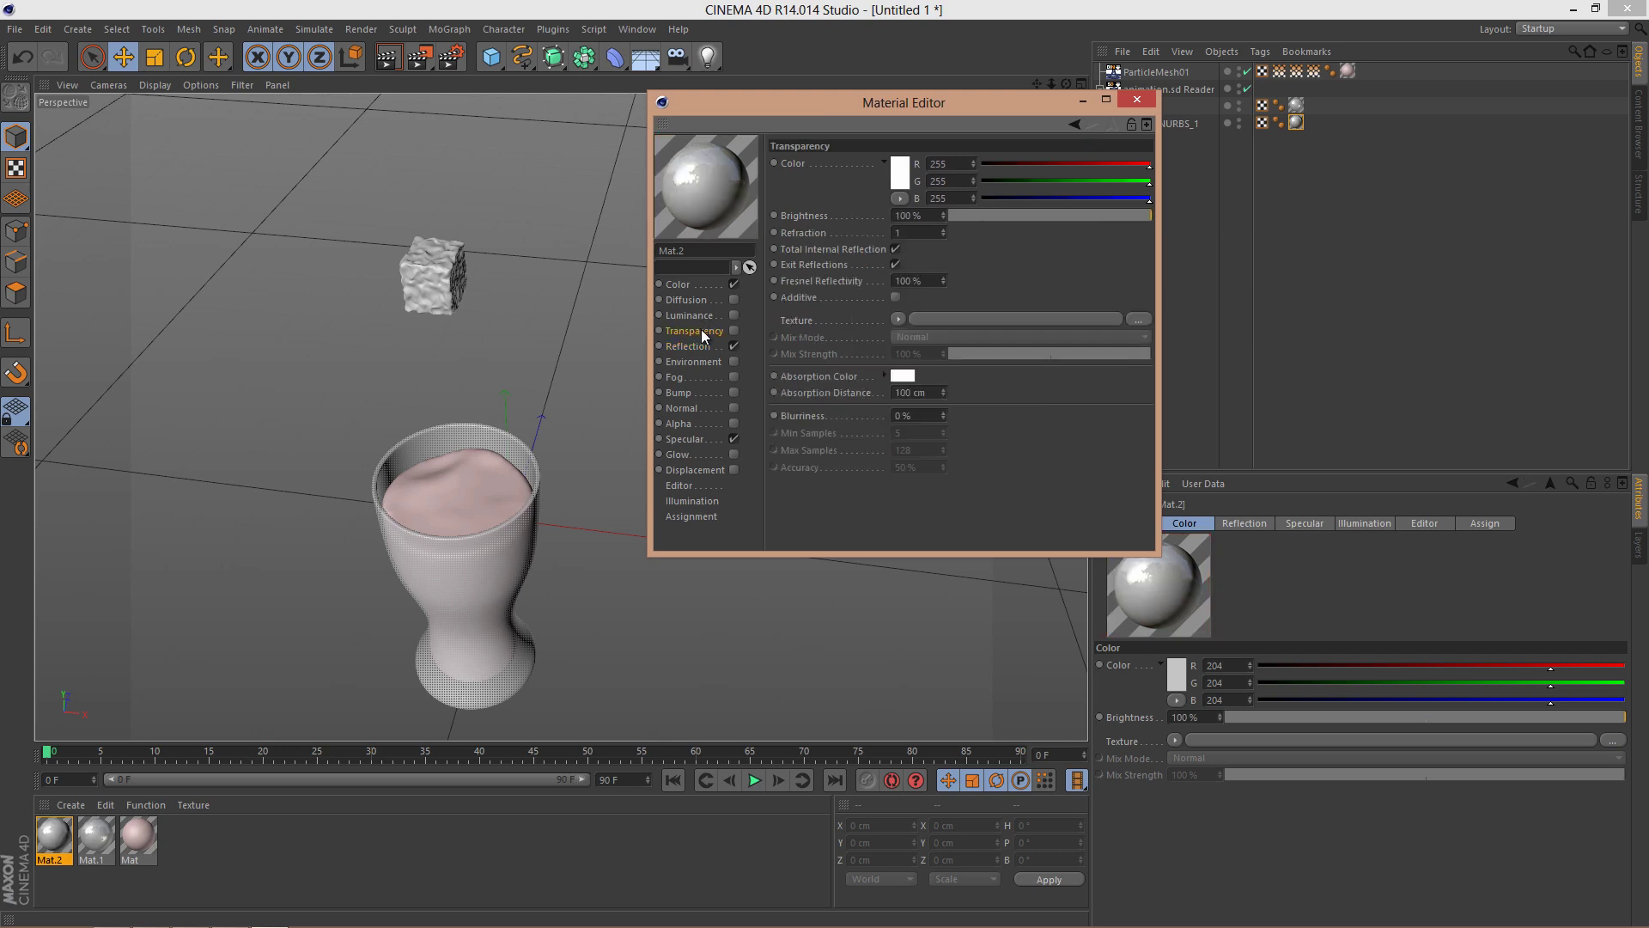
{"action": "left_click", "coordinate": [733, 331]}
{"action": "left_click_drag", "start_coordinate": [1069, 218], "coordinate": [1055, 220]}
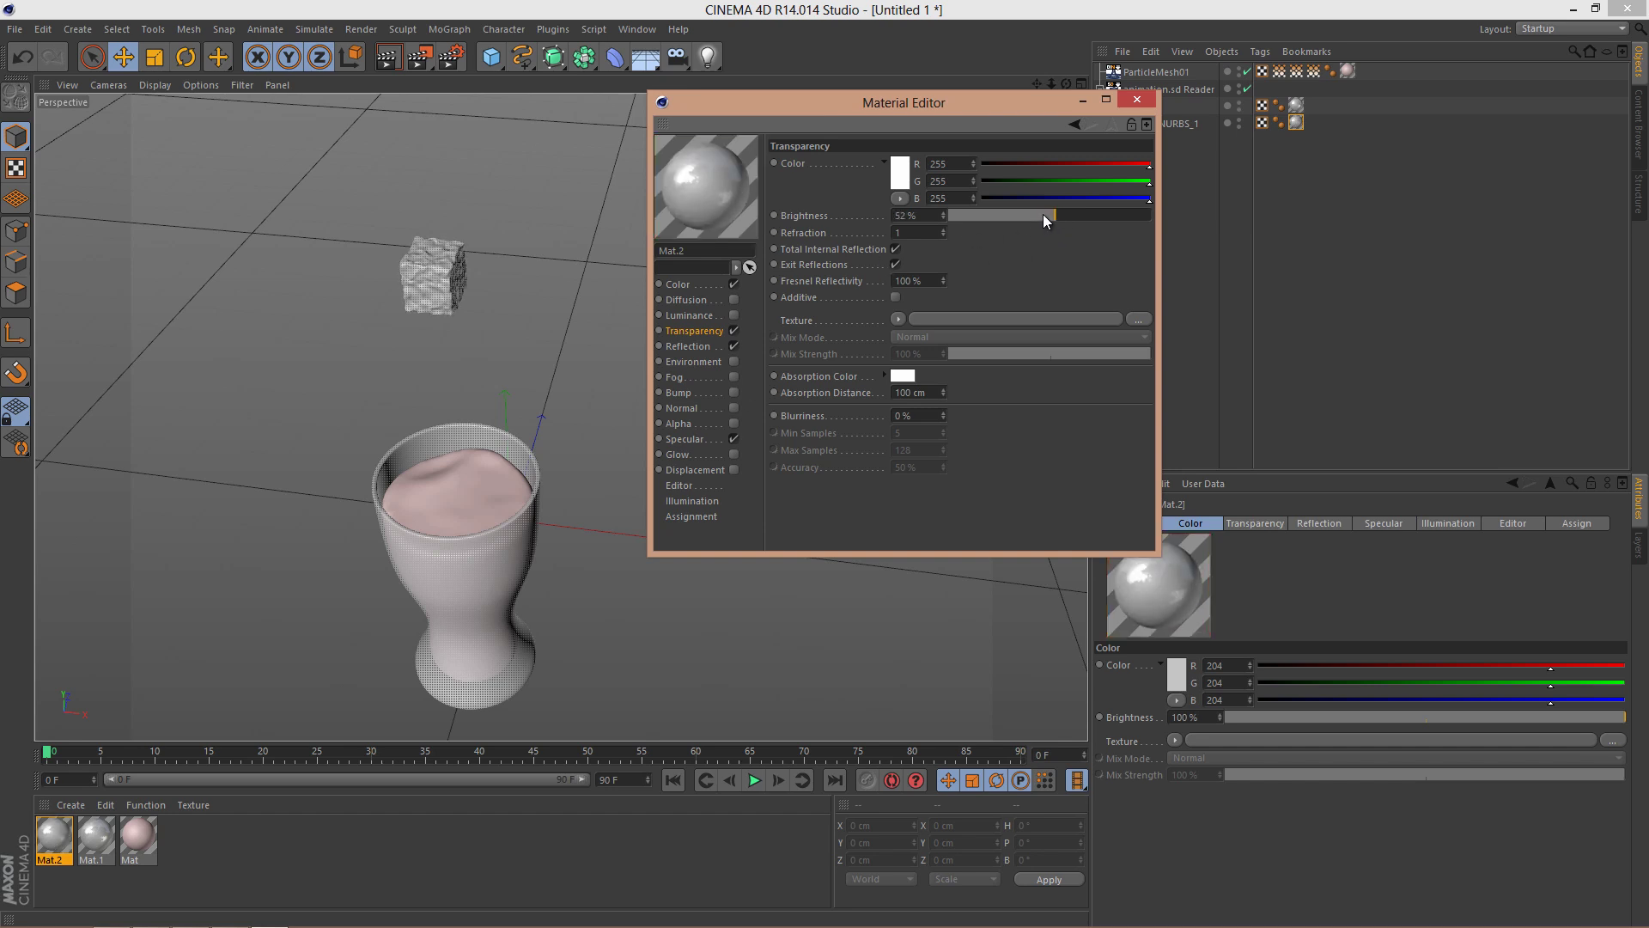
{"action": "left_click", "coordinate": [710, 282]}
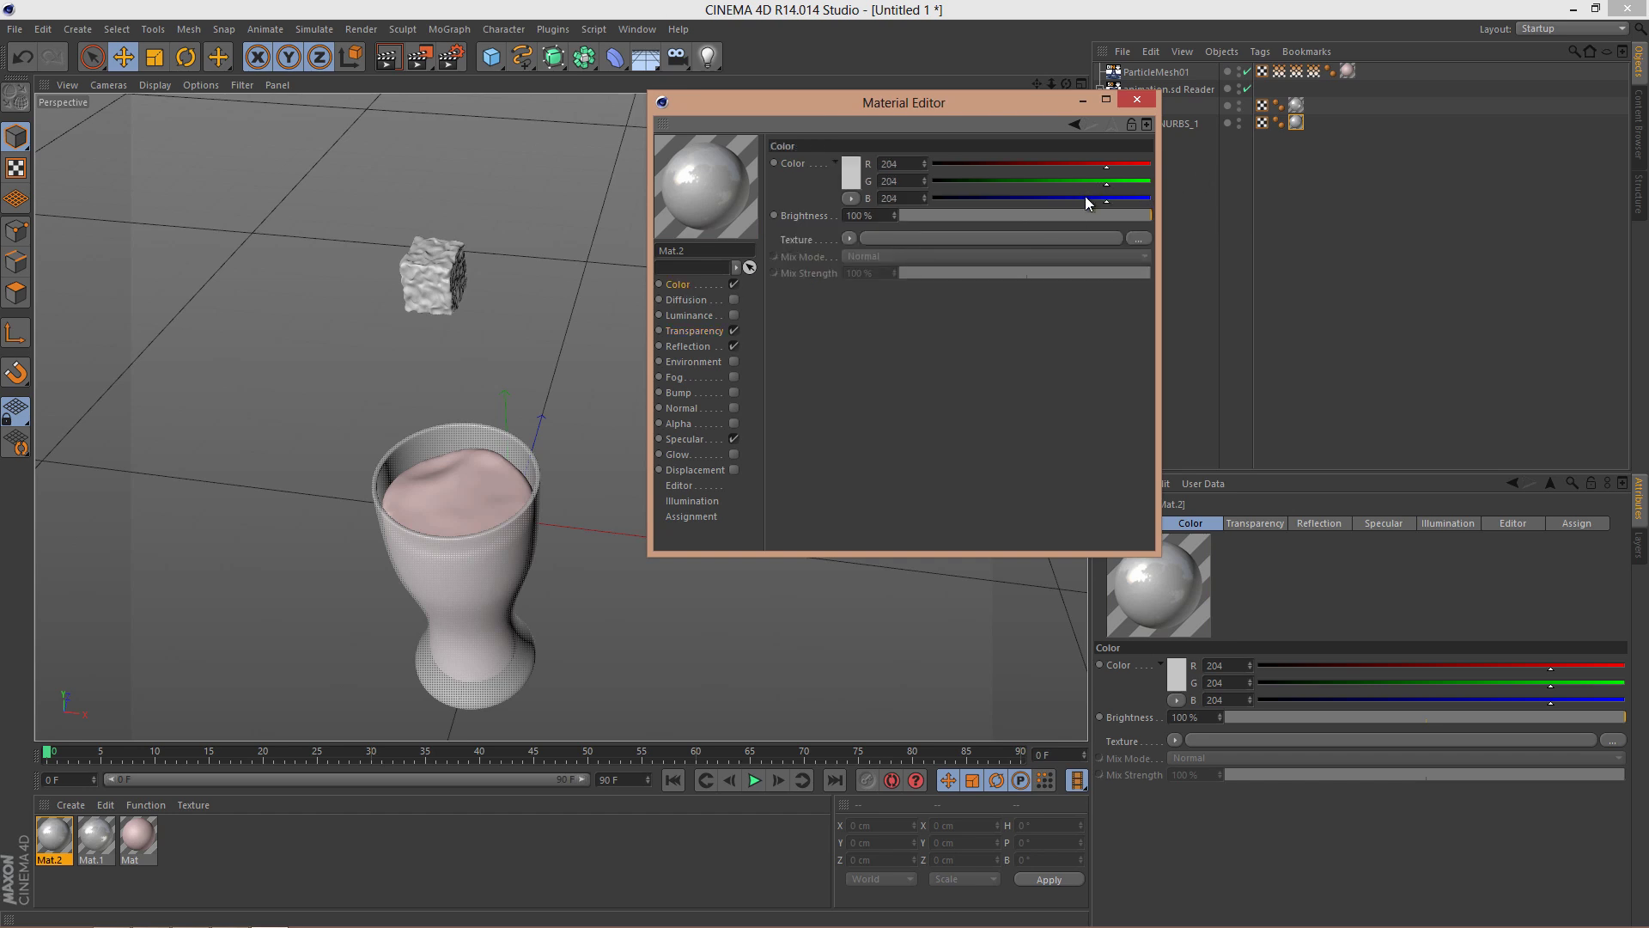
{"action": "left_click_drag", "start_coordinate": [1107, 203], "coordinate": [1114, 204]}
{"action": "left_click", "coordinate": [1132, 103]}
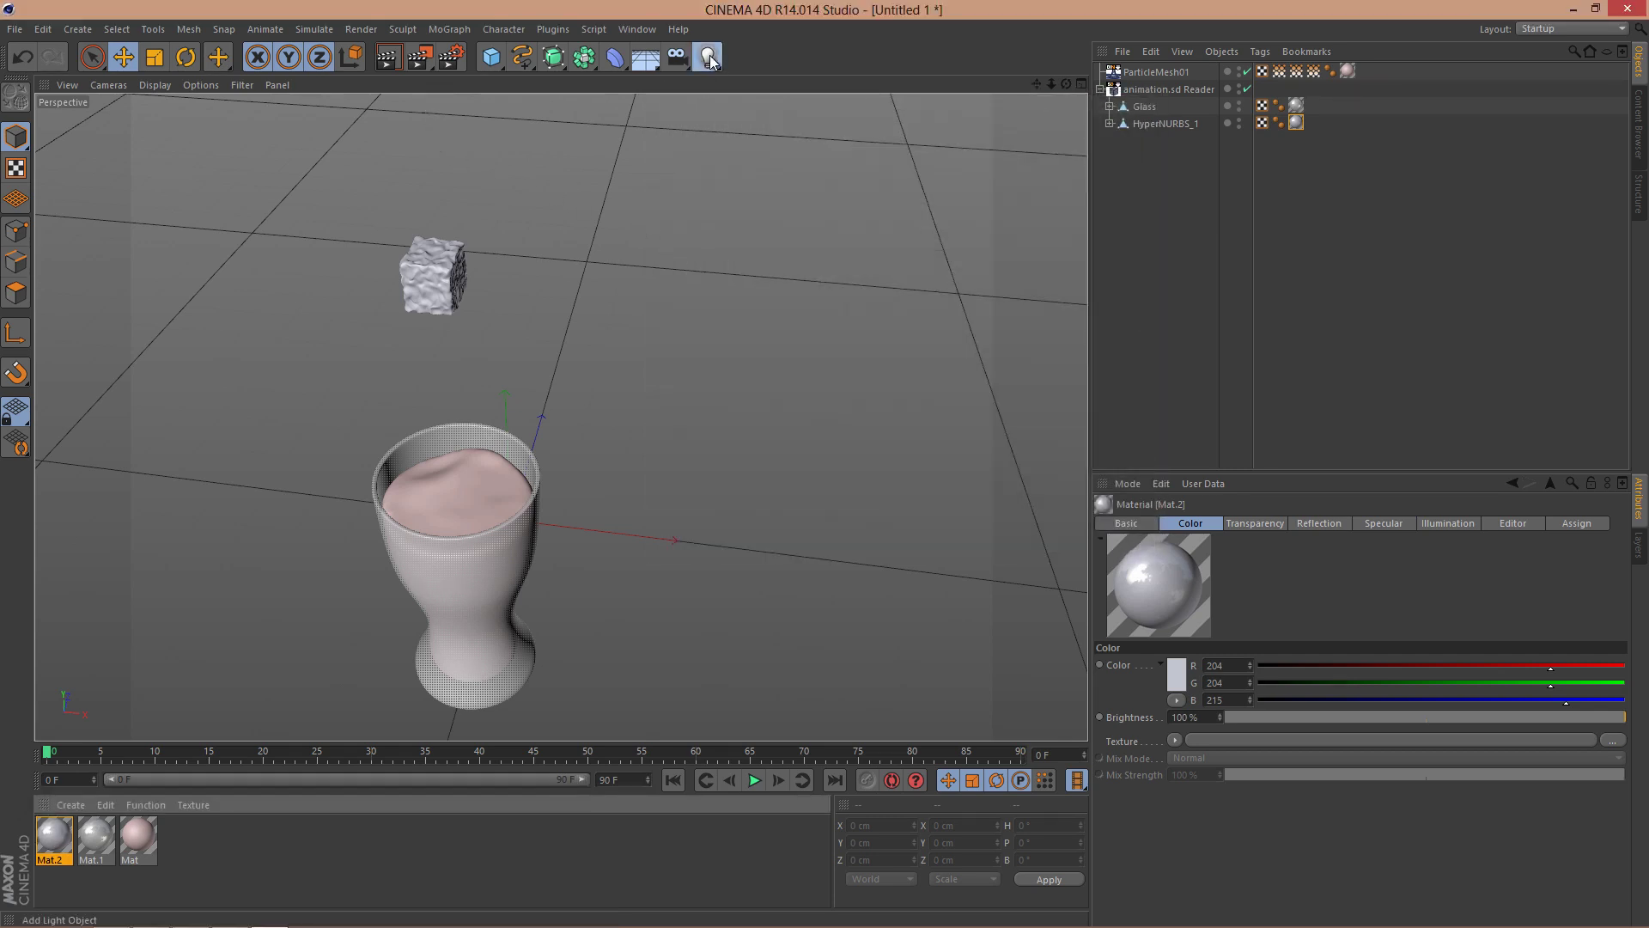
Step: Add a light and raise it above the ice cube to a Y position of about 928 cm
{"action": "left_click", "coordinate": [709, 57]}
{"action": "left_click_drag", "start_coordinate": [507, 401], "coordinate": [502, 219]}
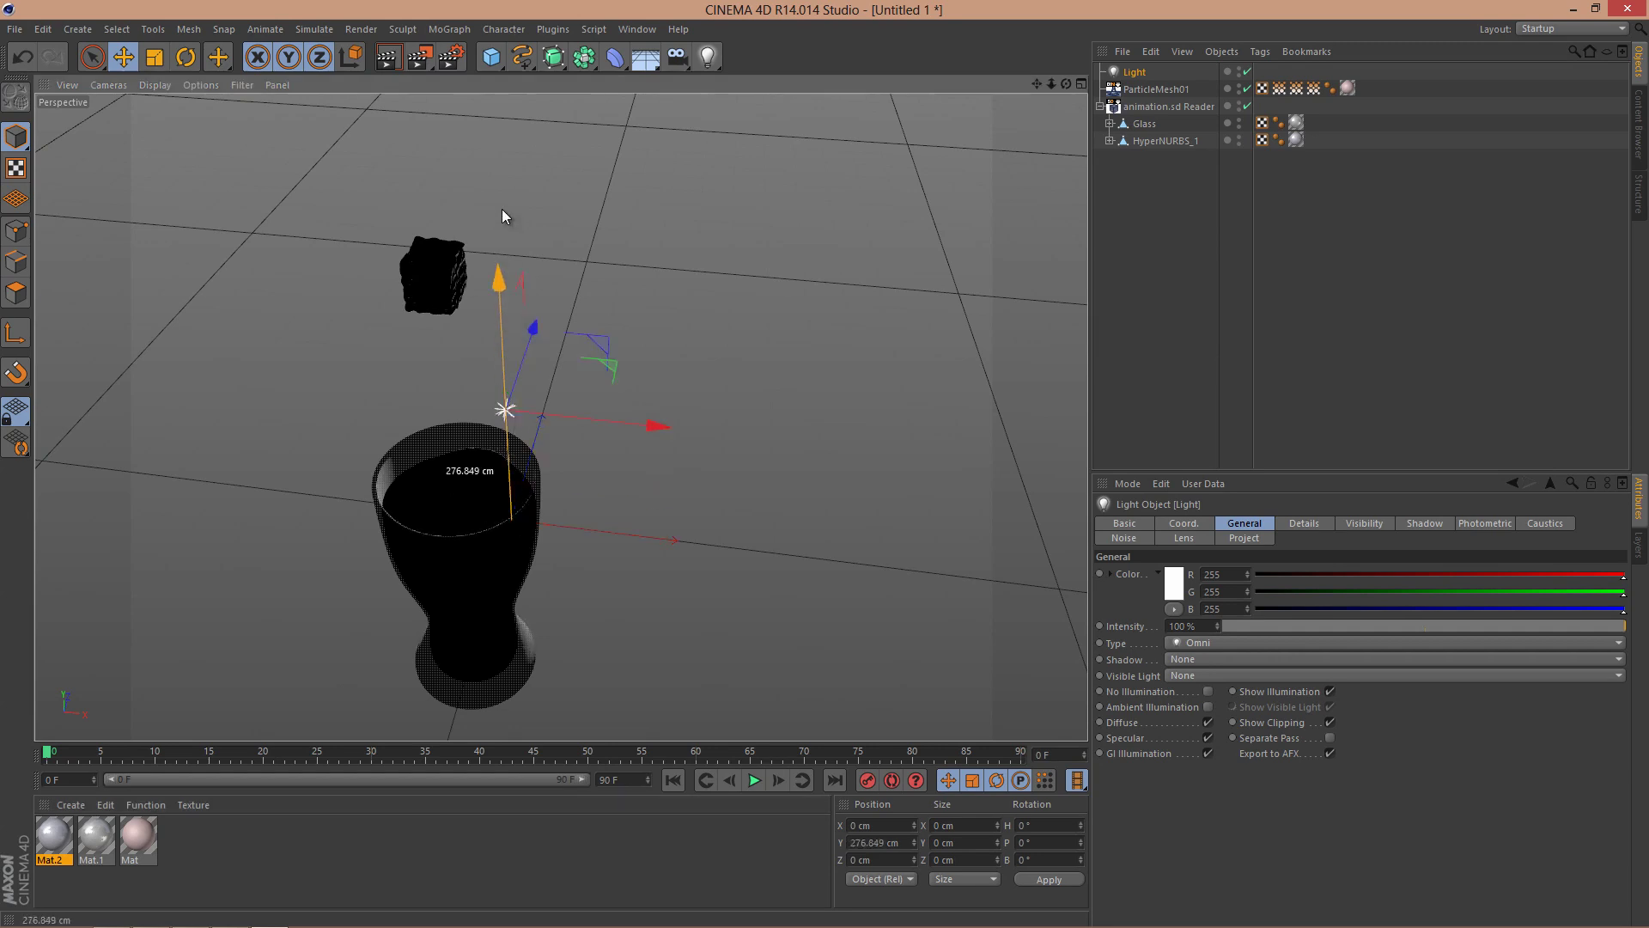
{"action": "scroll", "coordinate": [656, 543], "scroll_direction": "down", "scroll_amount": 3}
{"action": "left_click_drag", "start_coordinate": [534, 140], "coordinate": [549, 215]}
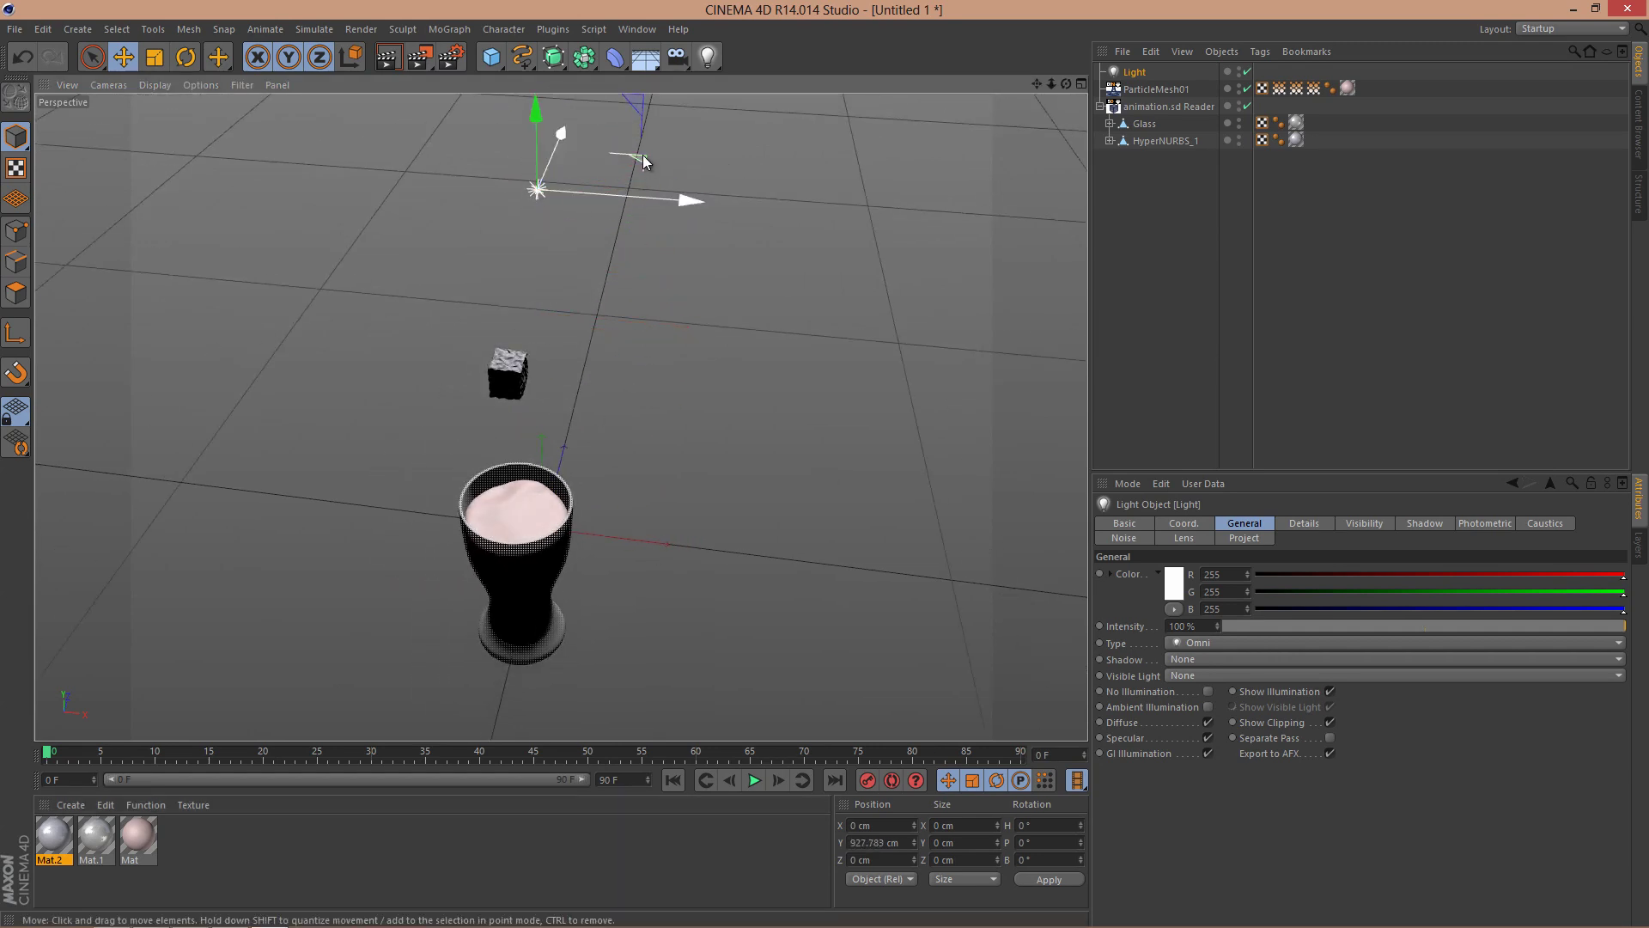
Step: Add a second light moved along negative Z in front of the glass, and a third about 781 cm along X
{"action": "left_click", "coordinate": [709, 57]}
{"action": "left_click_drag", "start_coordinate": [578, 435], "coordinate": [438, 709]}
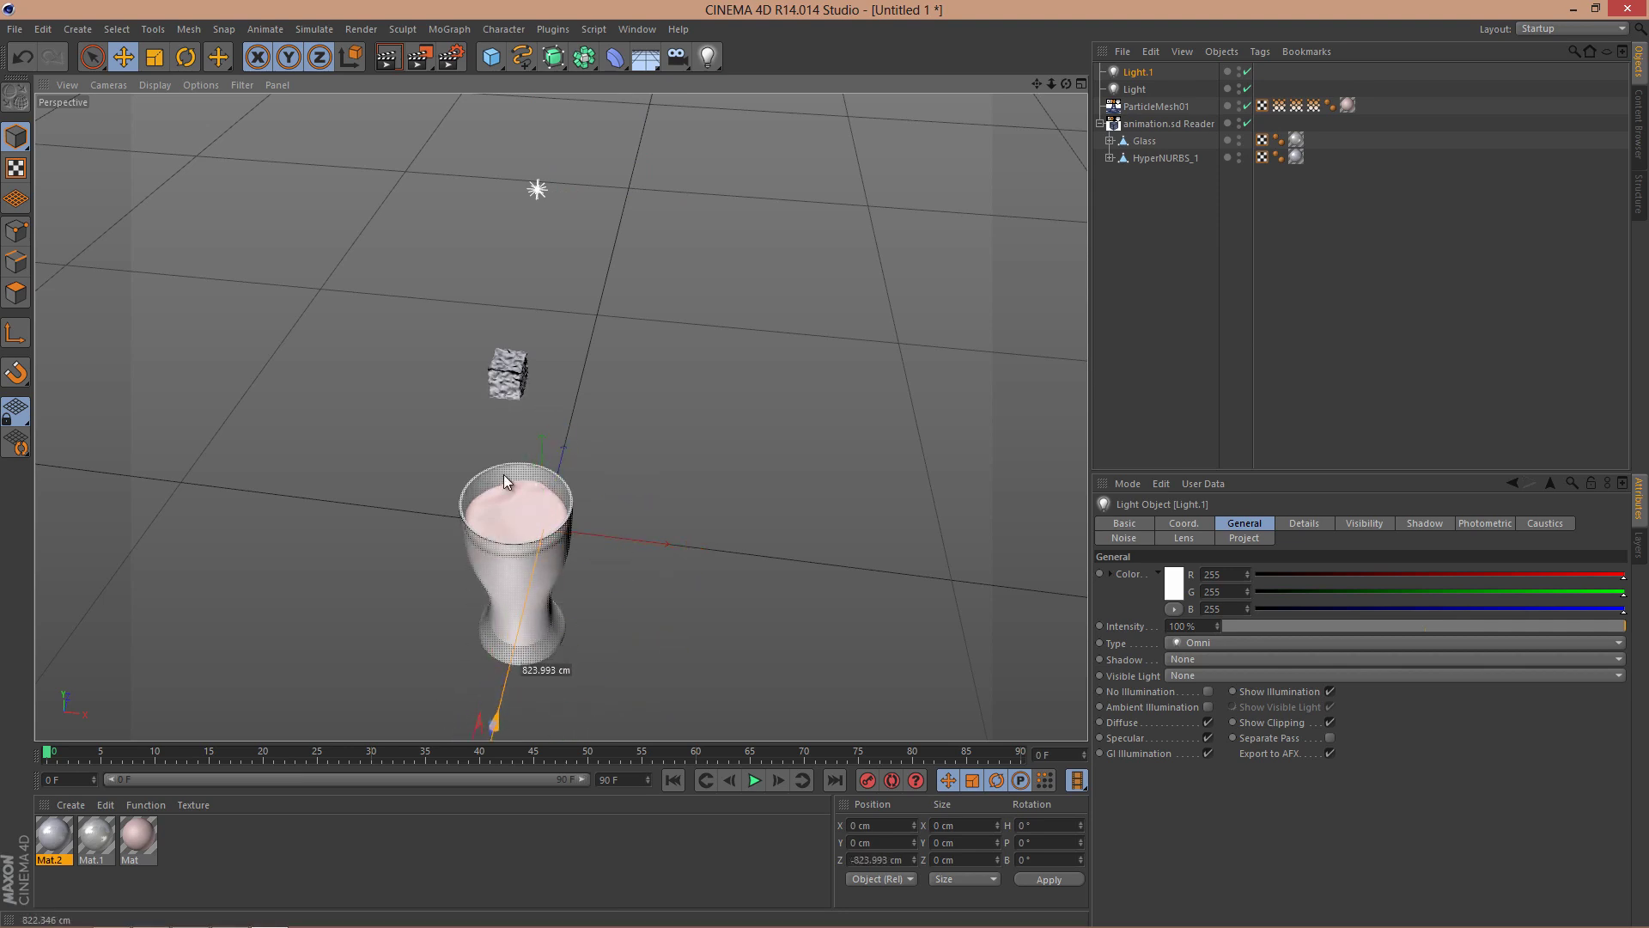
{"action": "left_click", "coordinate": [709, 56]}
{"action": "left_click_drag", "start_coordinate": [678, 550], "coordinate": [994, 610]}
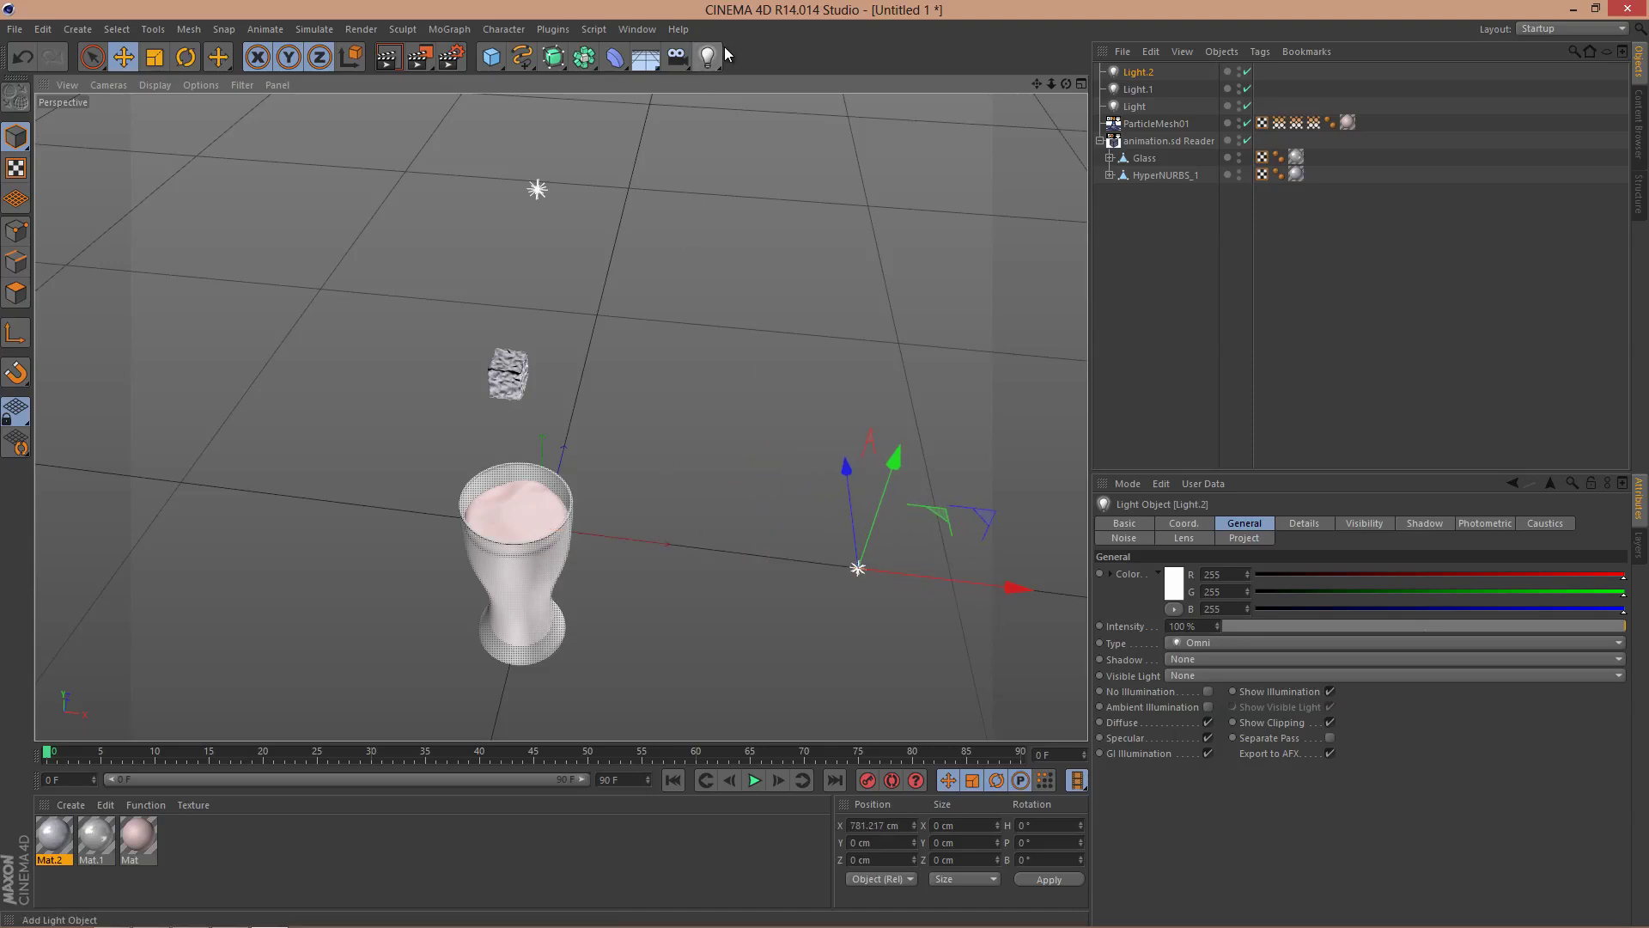
Step: Add a fourth light and place it at about X -649 cm, Y 408 cm, Z -225 cm
{"action": "left_click", "coordinate": [709, 57]}
{"action": "left_click_drag", "start_coordinate": [546, 417], "coordinate": [573, 277]}
{"action": "left_click_drag", "start_coordinate": [695, 419], "coordinate": [637, 416]}
{"action": "left_click_drag", "start_coordinate": [513, 330], "coordinate": [506, 392]}
{"action": "left_click_drag", "start_coordinate": [600, 479], "coordinate": [343, 460]}
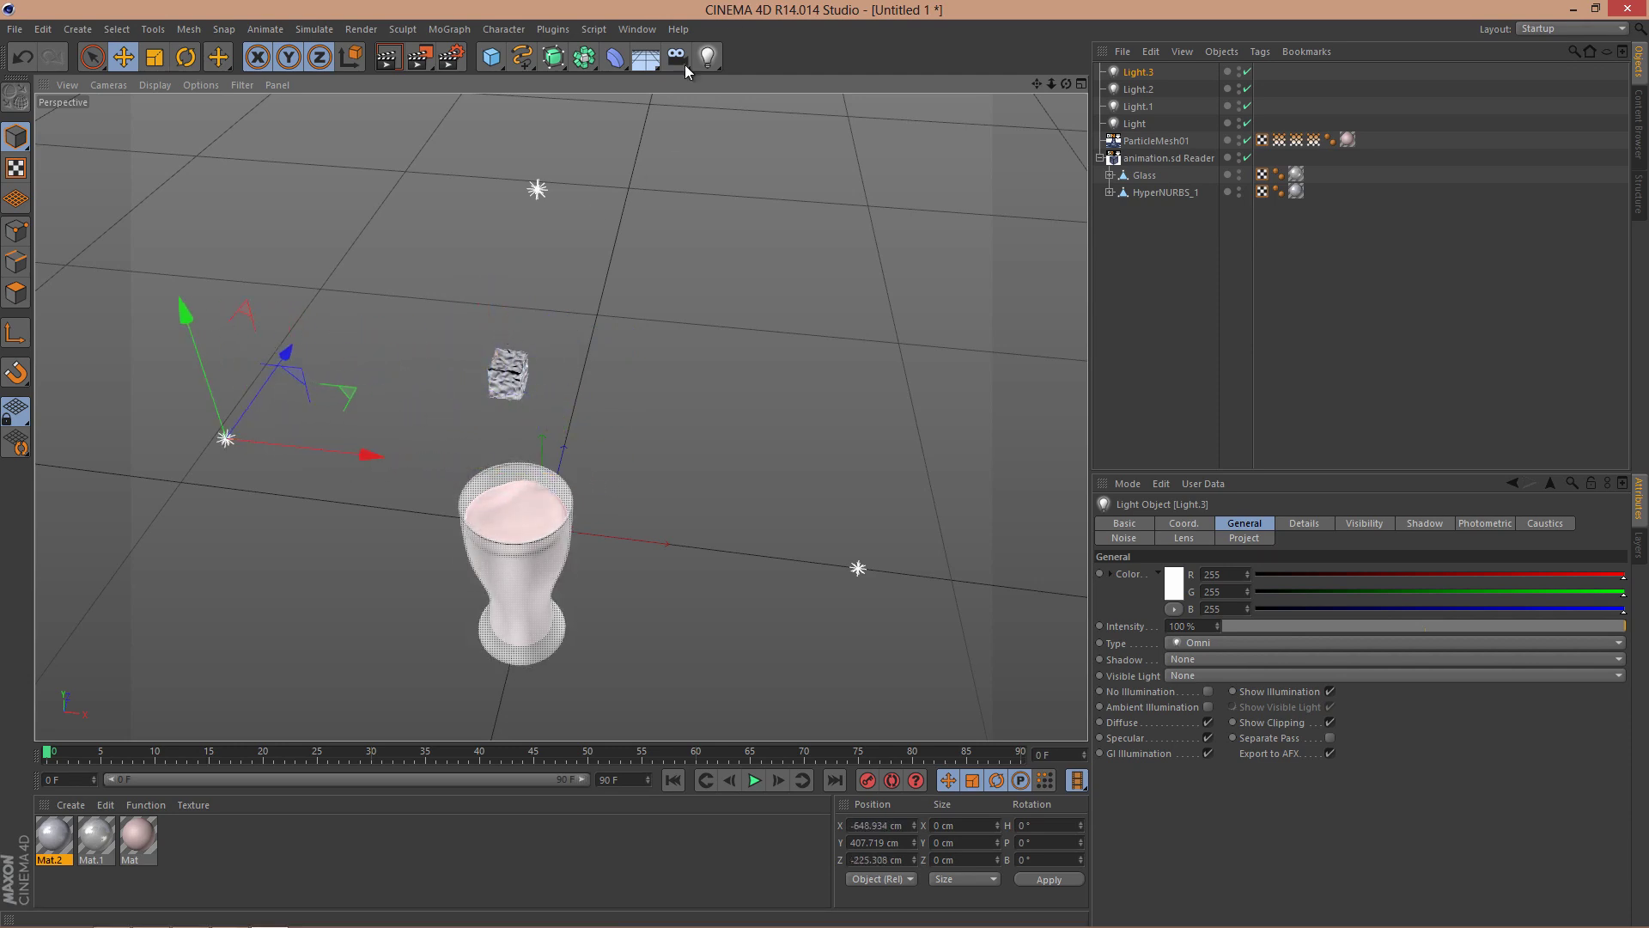
Step: Render the viewport at frame 0 and again at frame 31 to check the materials and lighting
{"action": "scroll", "coordinate": [536, 591], "scroll_direction": "up", "scroll_amount": 5}
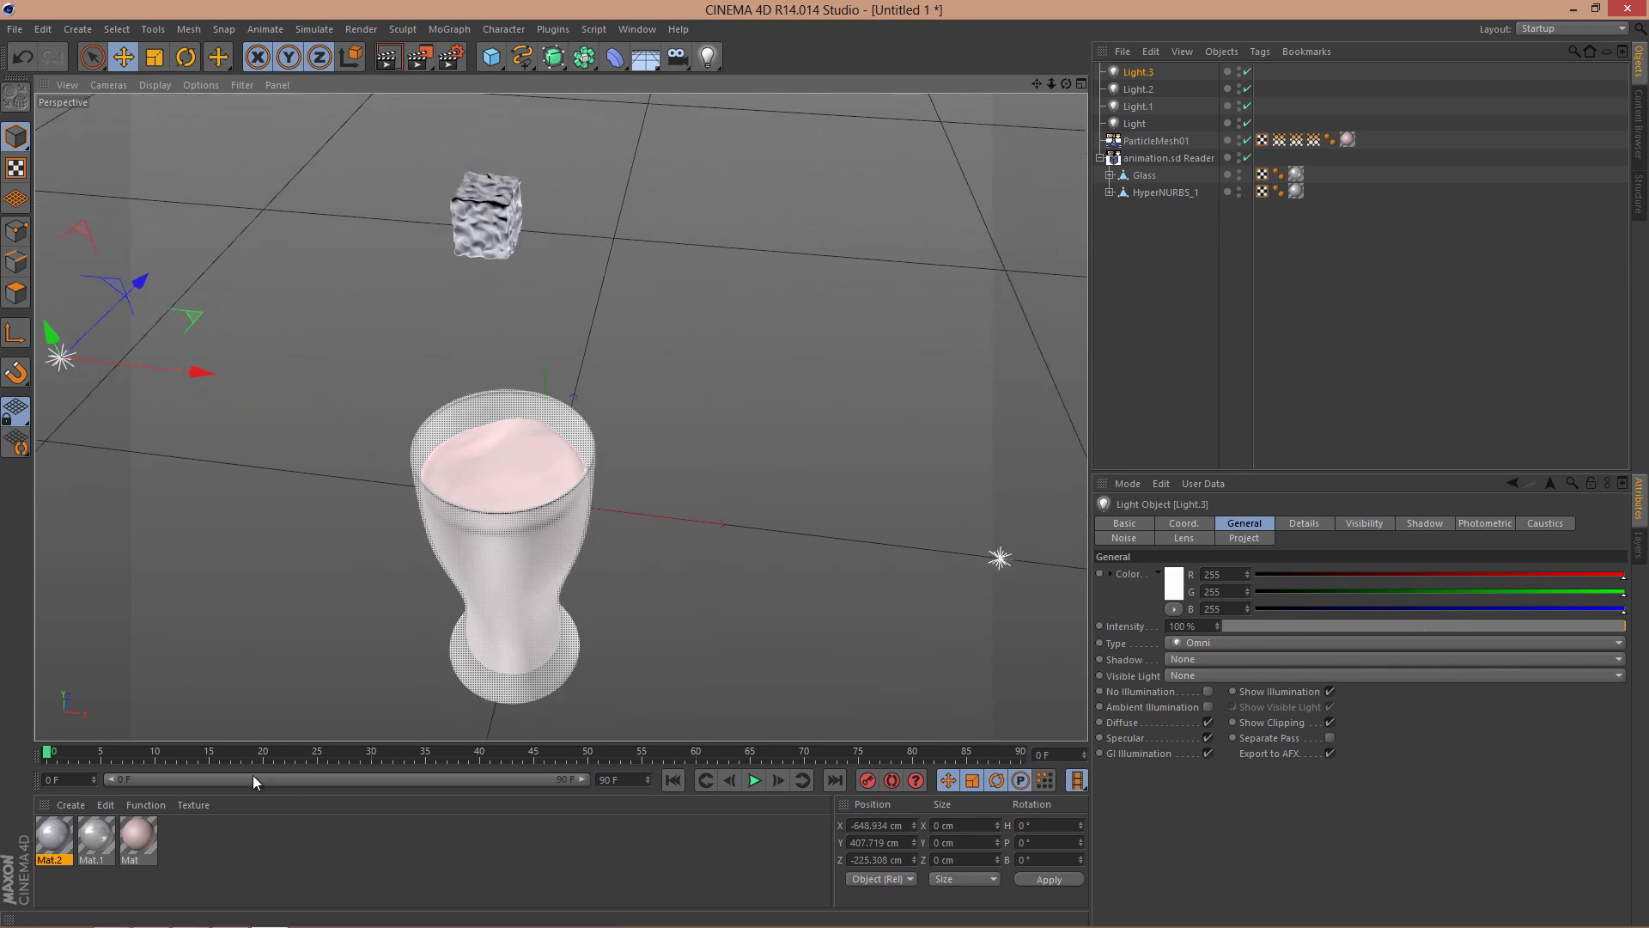
{"action": "left_click", "coordinate": [392, 61]}
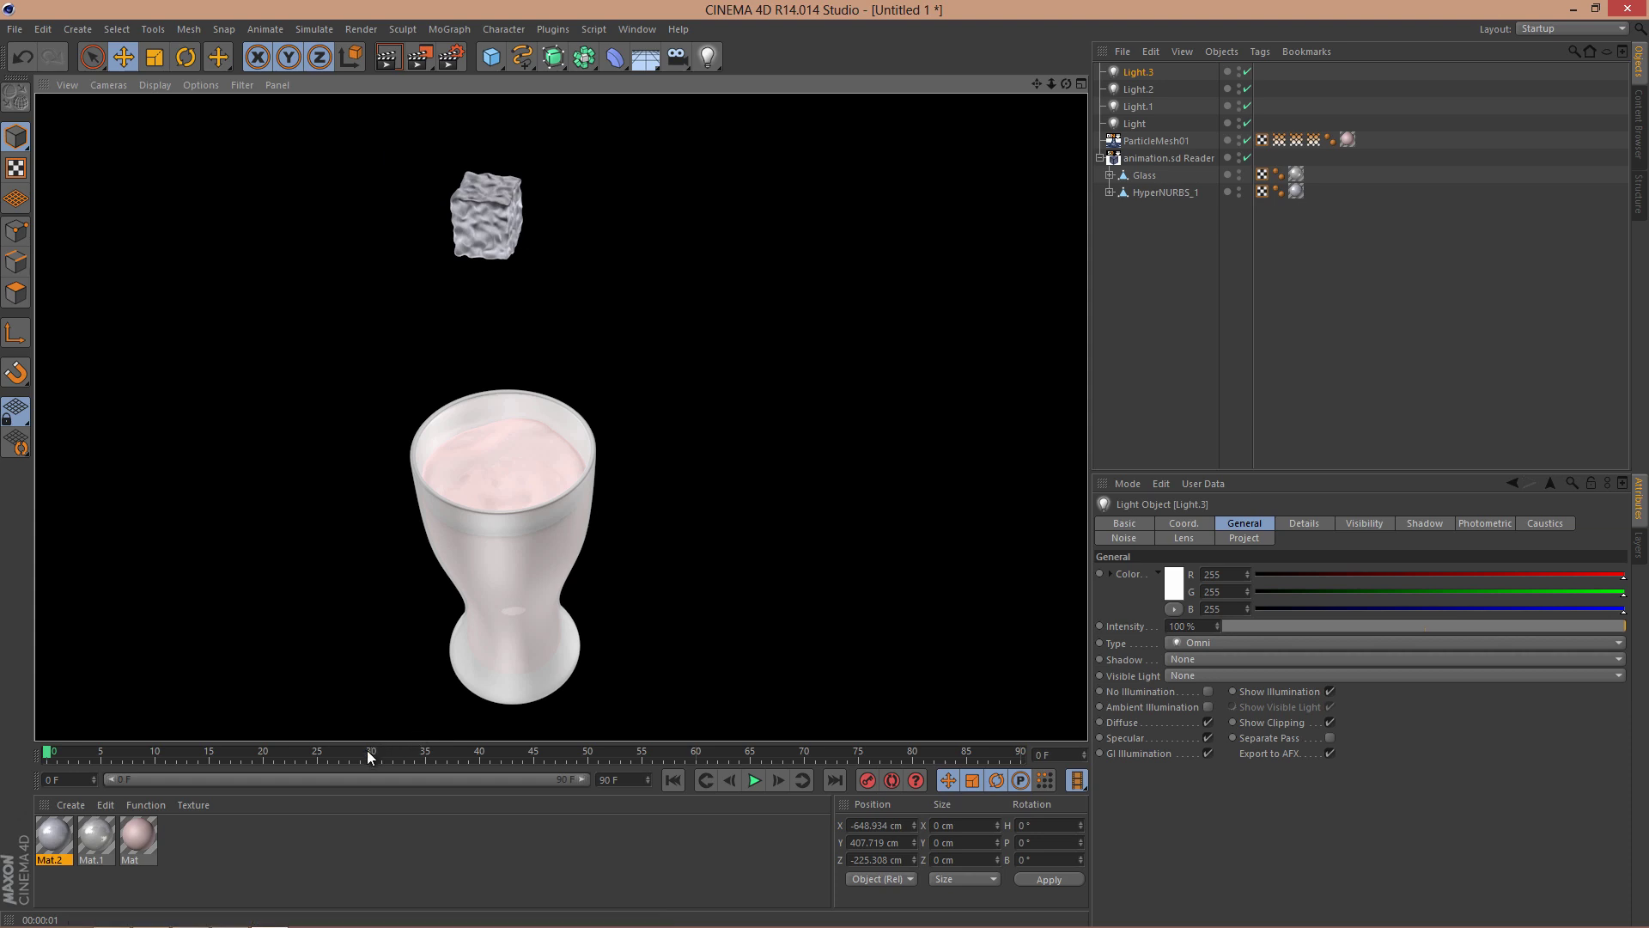
{"action": "left_click_drag", "start_coordinate": [369, 754], "coordinate": [388, 759]}
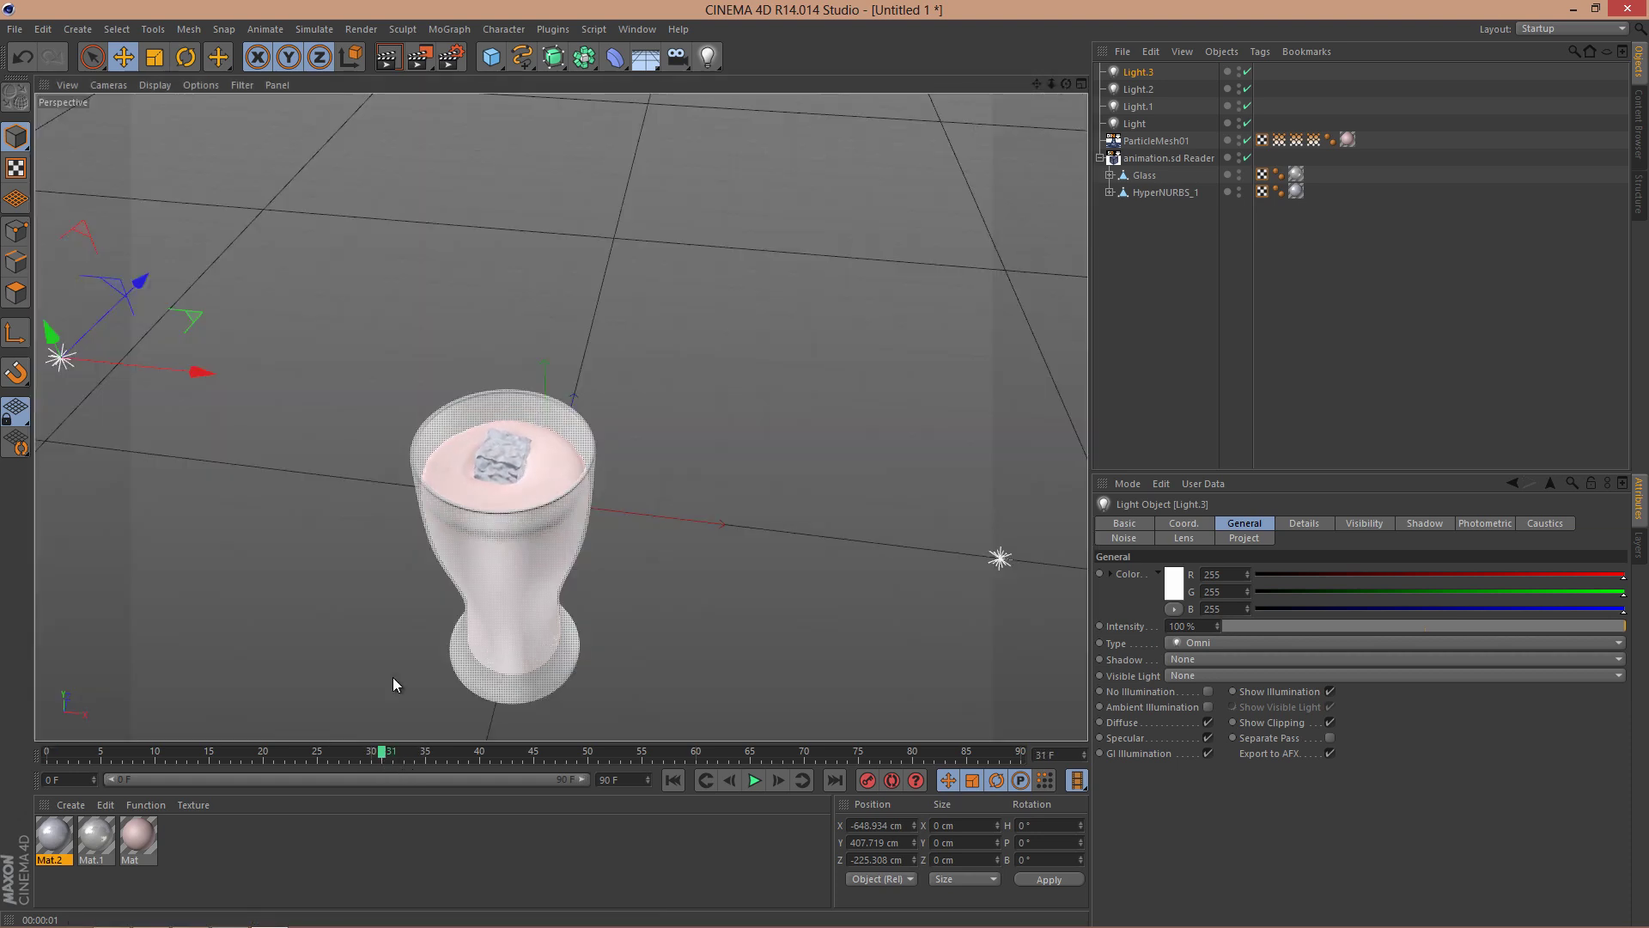
{"action": "key", "text": "ctrl+r"}
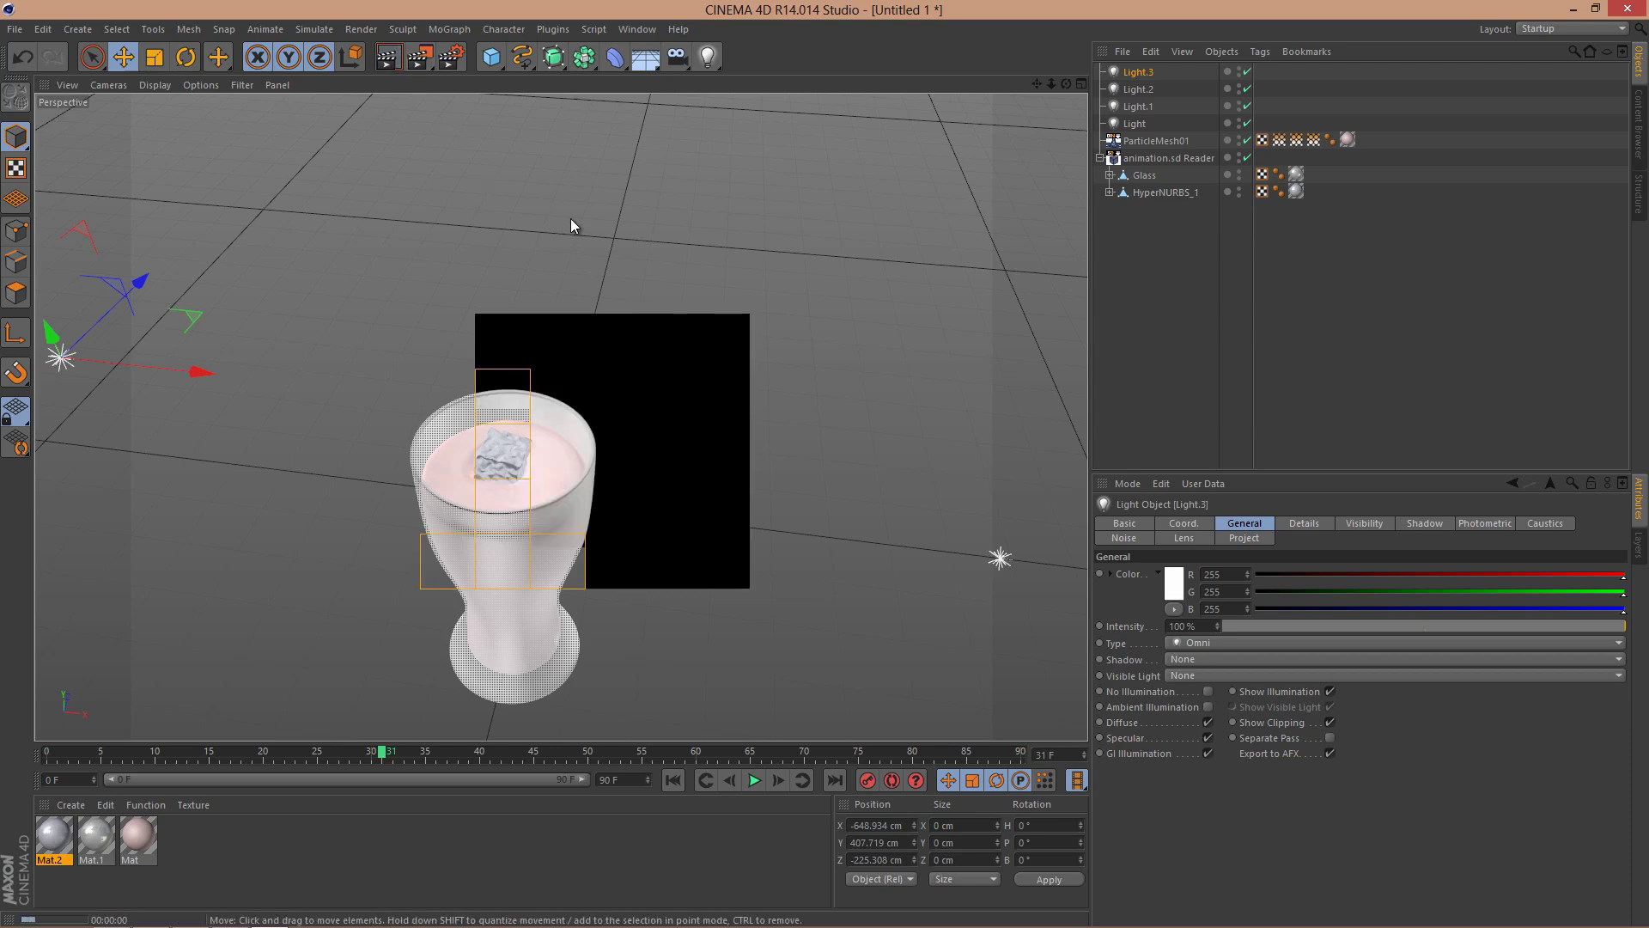
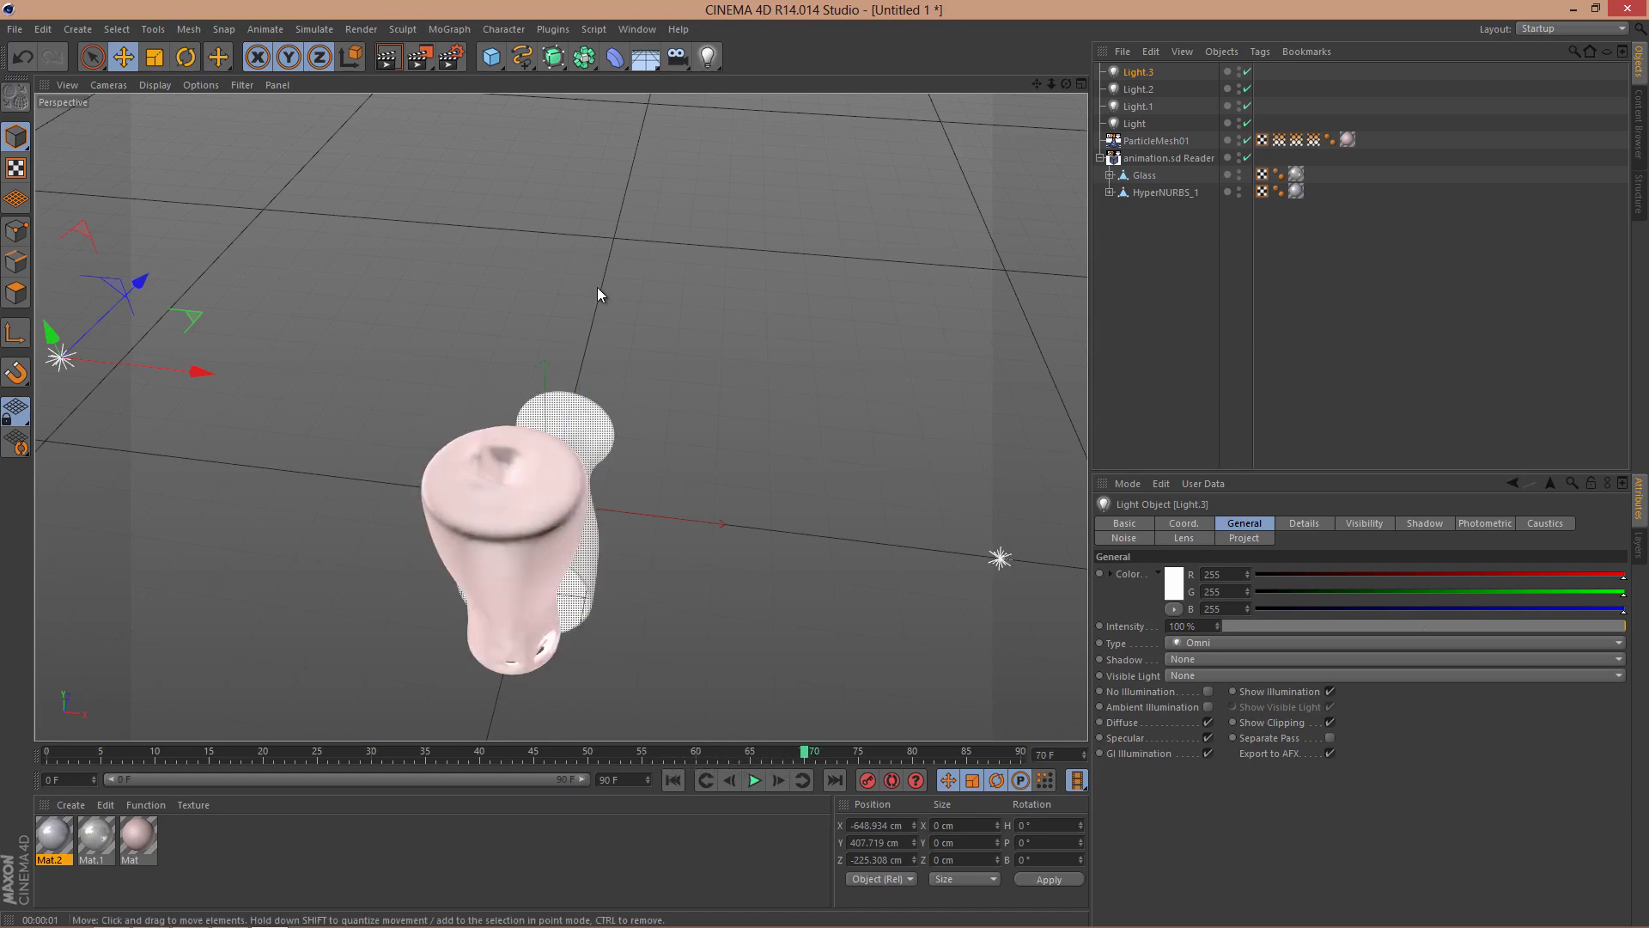
Step: Render the viewport at frame 70, deselect all objects and scrub the animation back to frame 34
{"action": "left_click", "coordinate": [392, 59]}
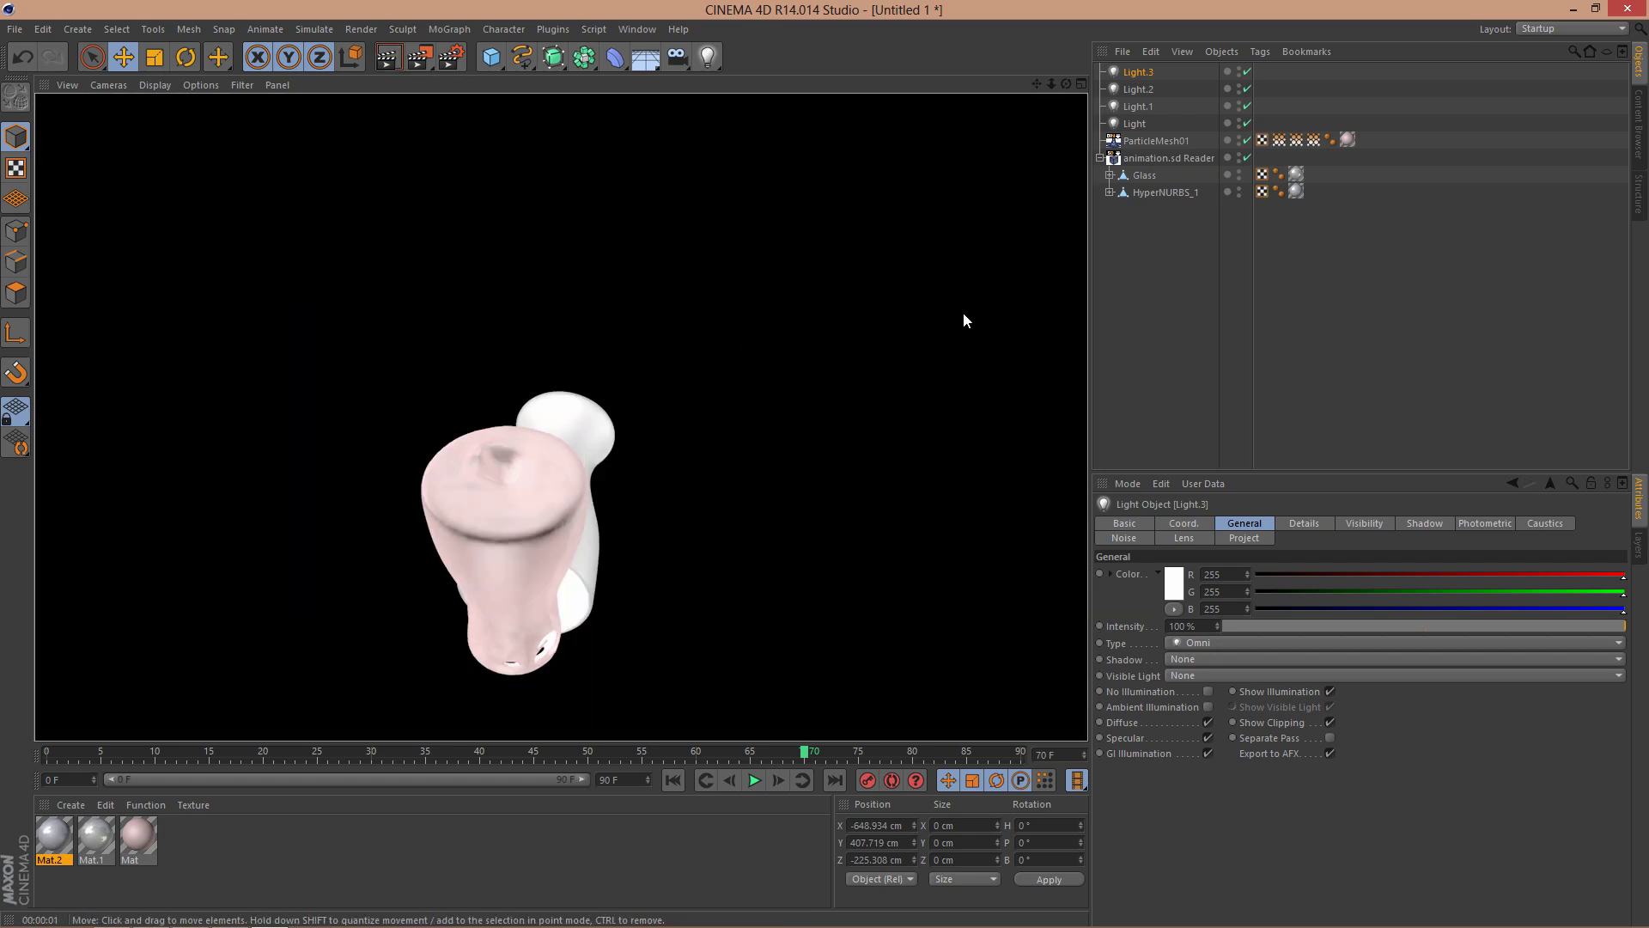
{"action": "left_click", "coordinate": [1171, 291]}
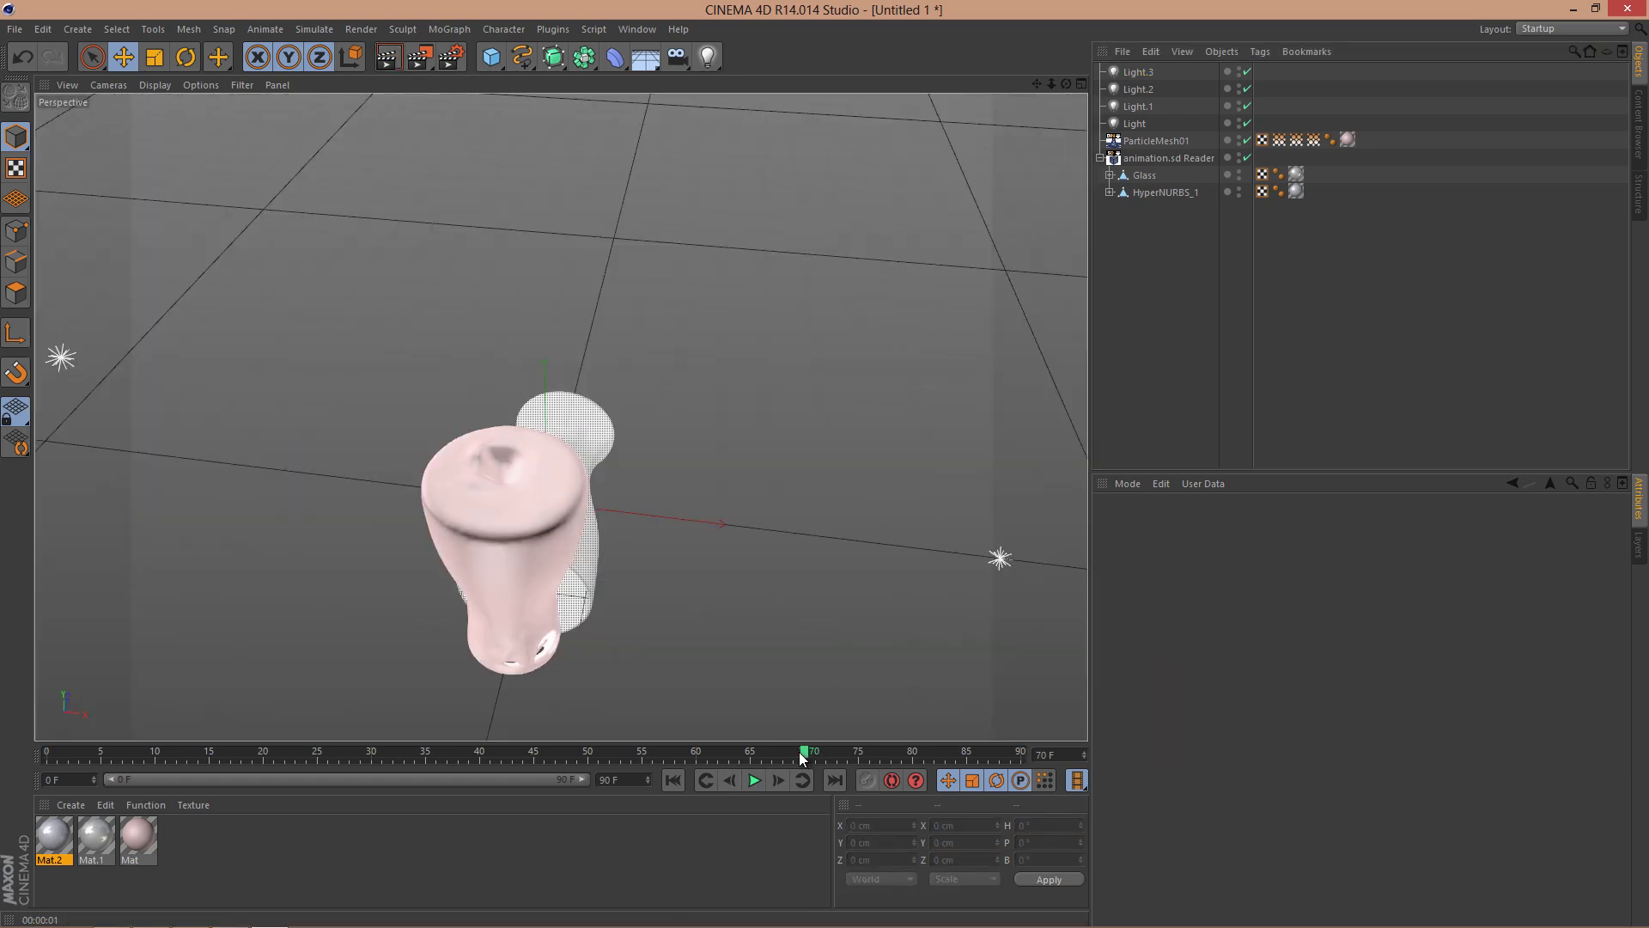
{"action": "left_click_drag", "start_coordinate": [804, 757], "coordinate": [370, 754]}
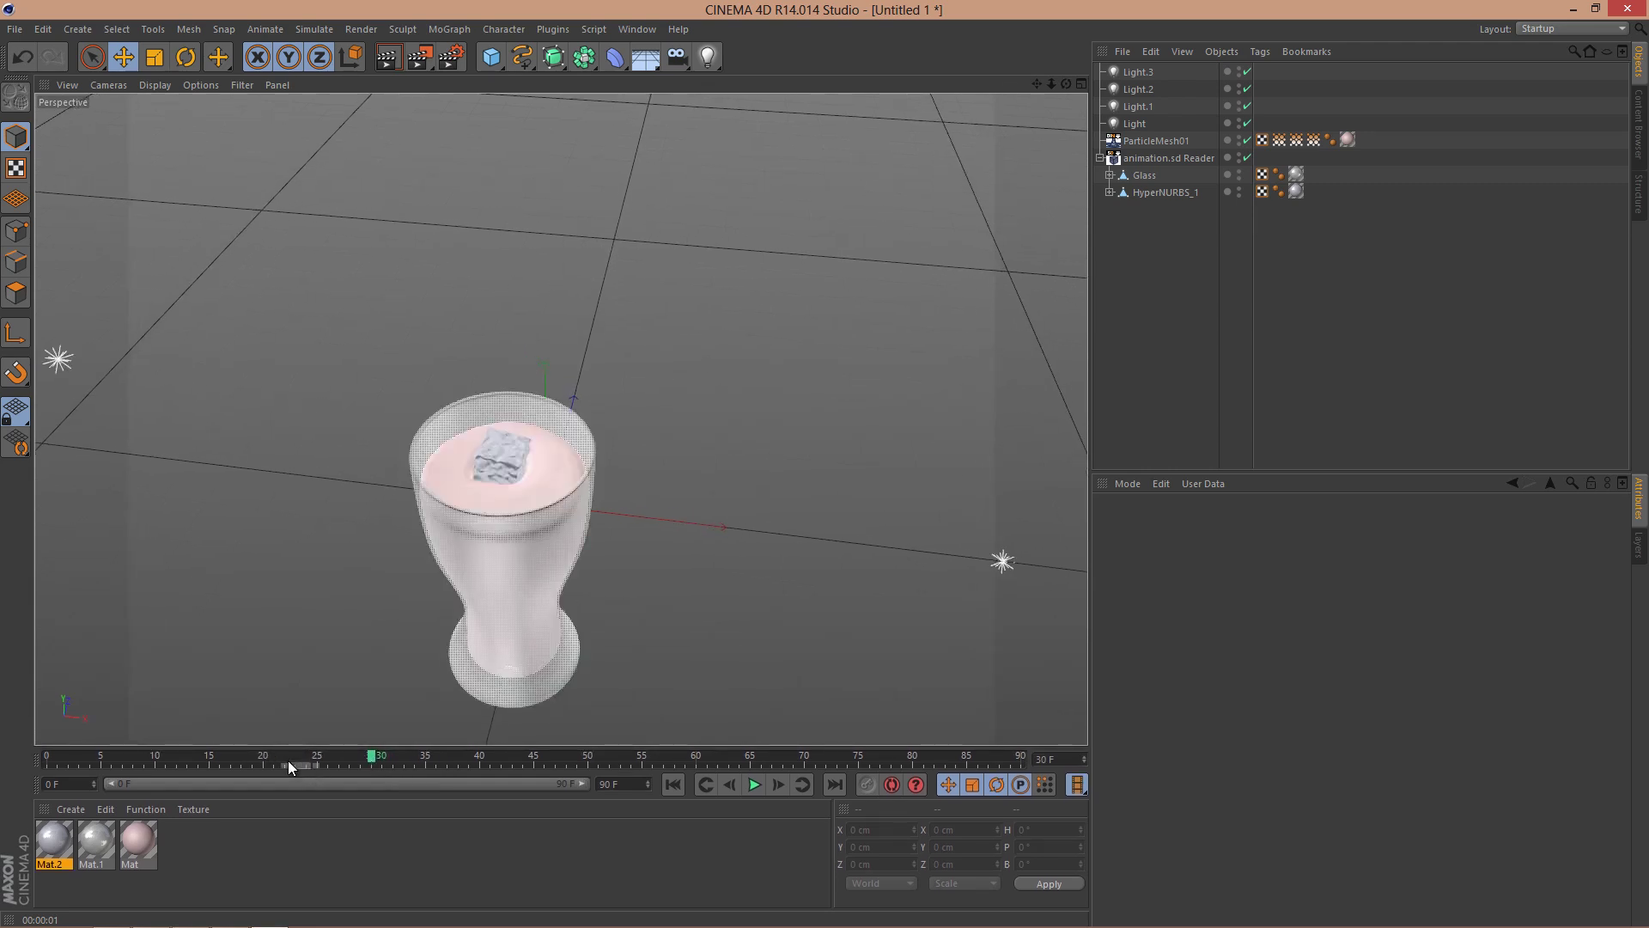
{"action": "left_click_drag", "start_coordinate": [287, 756], "coordinate": [418, 761]}
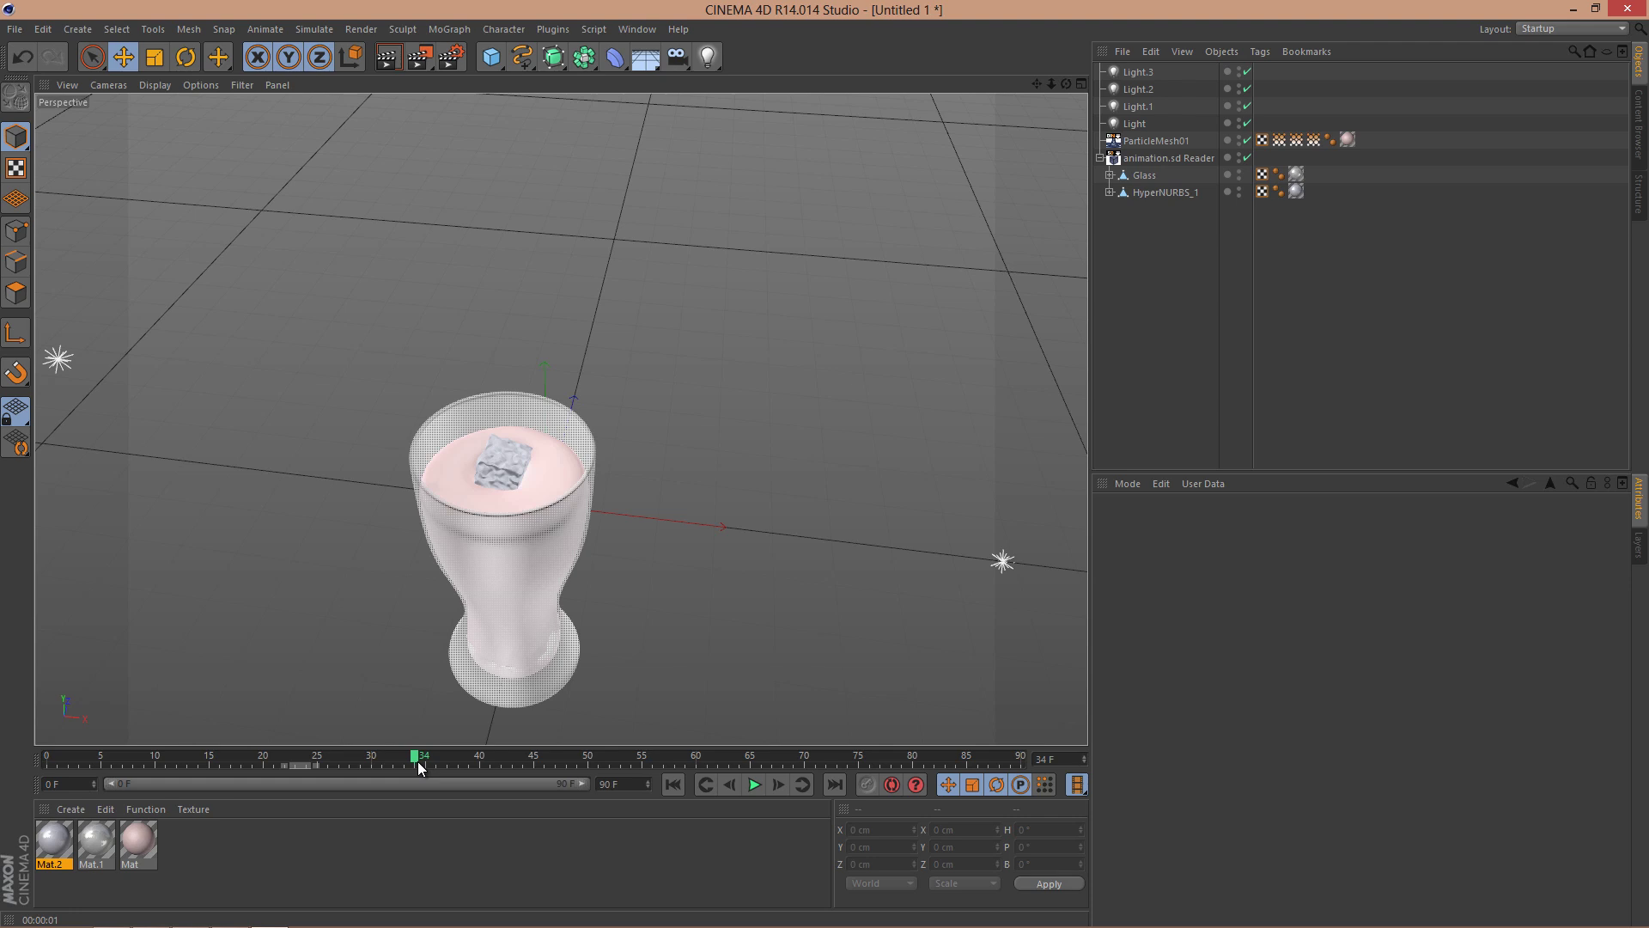